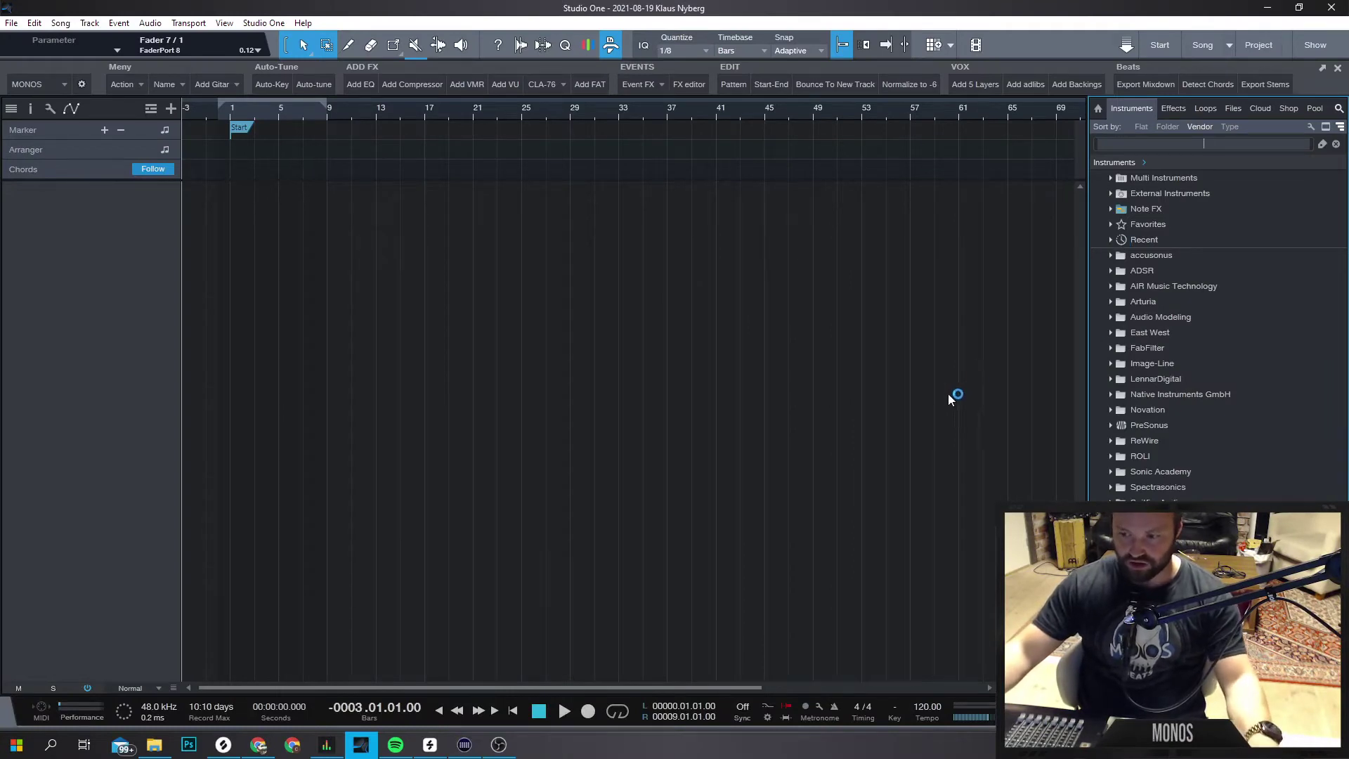
Add a PreSonus Mai Tai instrument track to the song and enable its input monitoring.
left_click(1111, 425)
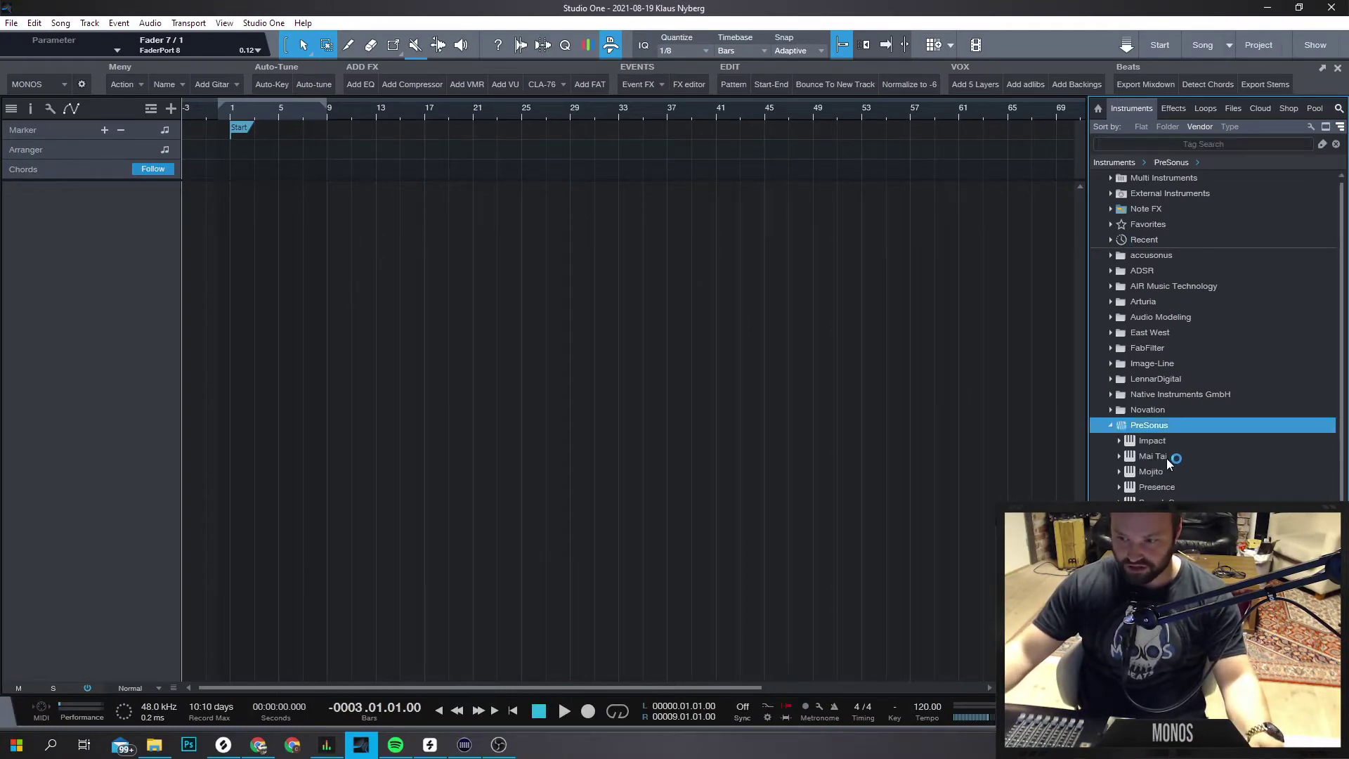
left_click_drag(1168, 462, 356, 317)
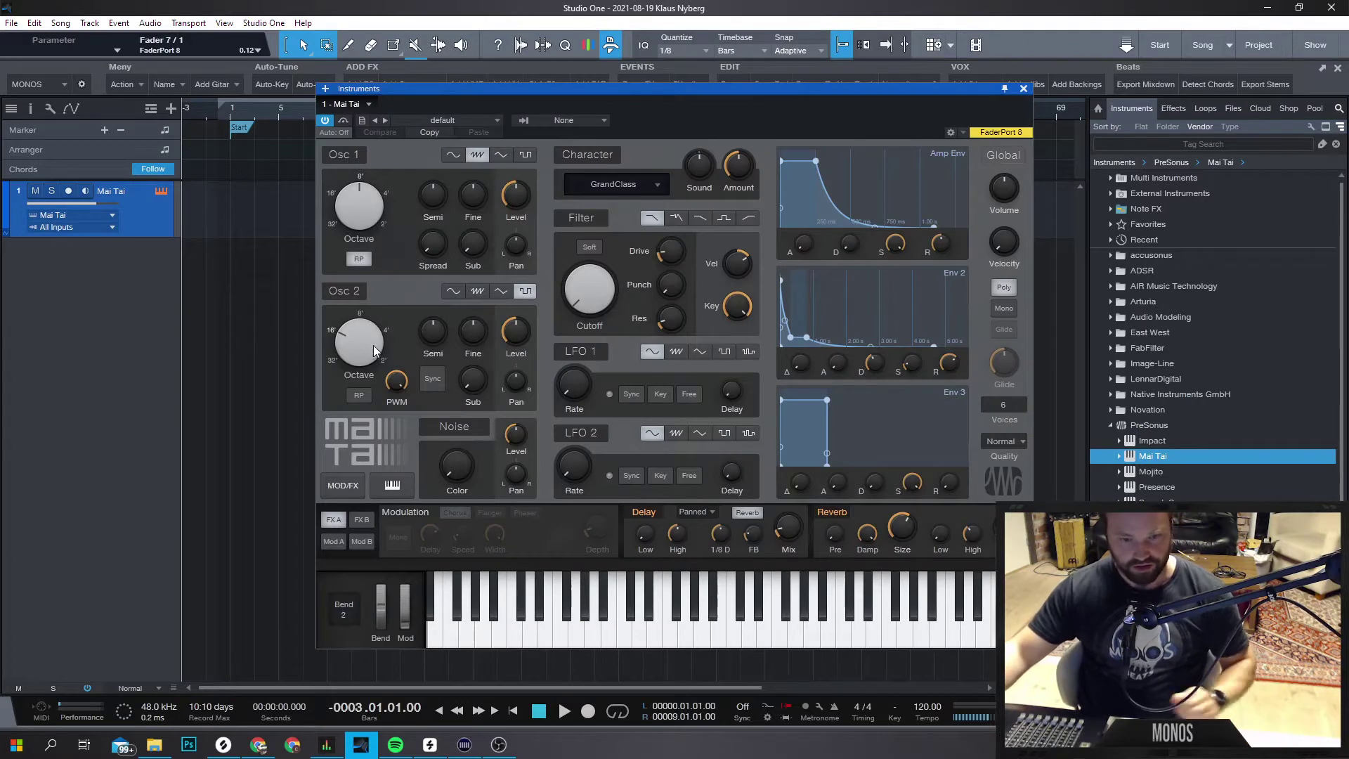
left_click(88, 191)
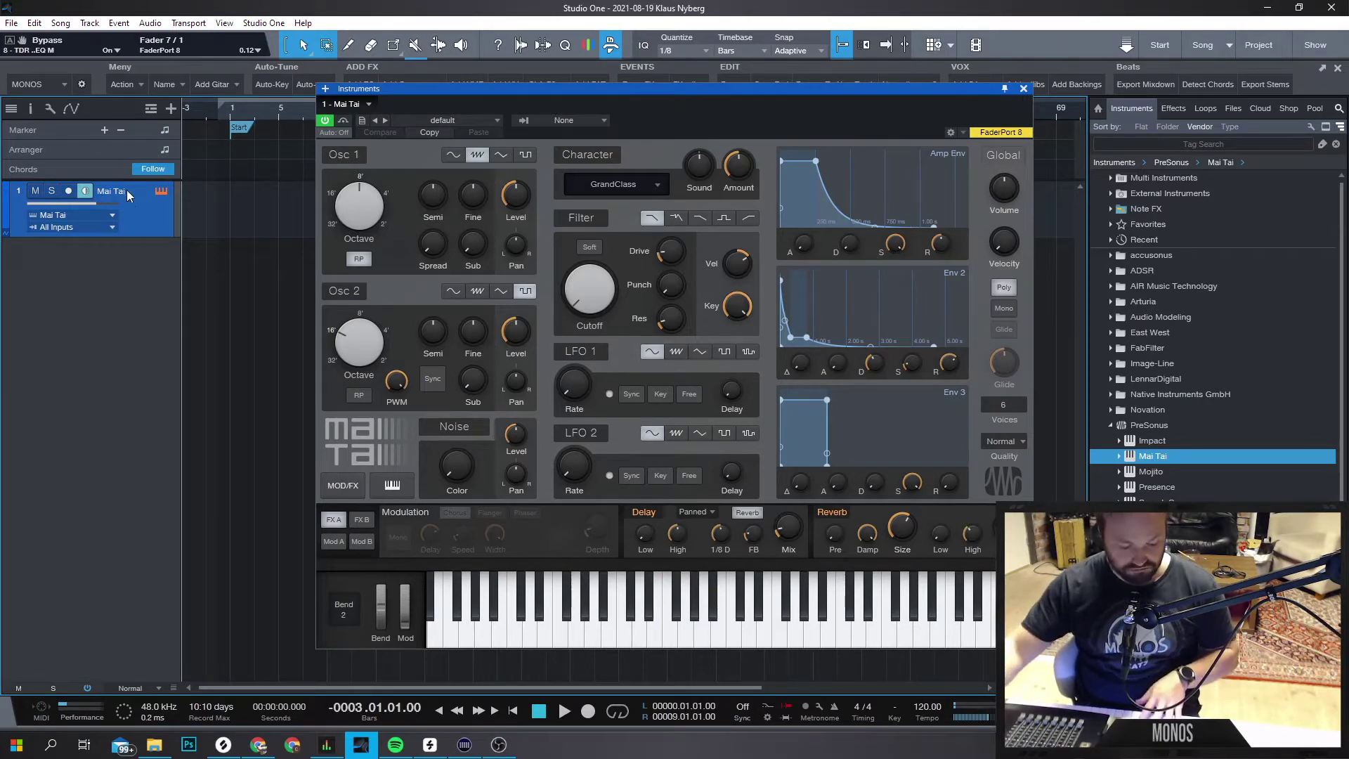
Record-arm the Mai Tai track and record a short five-note melody.
left_click(68, 191)
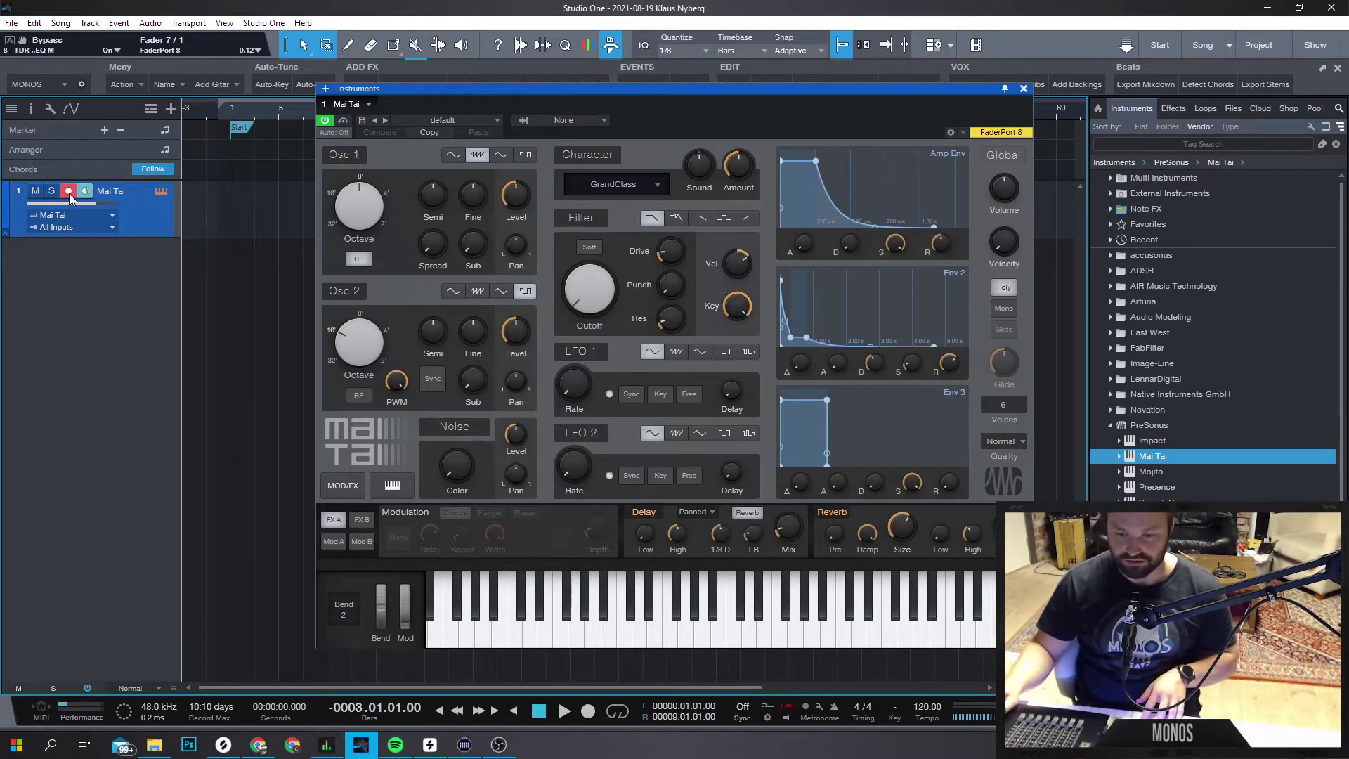
key("KP_Multiply")
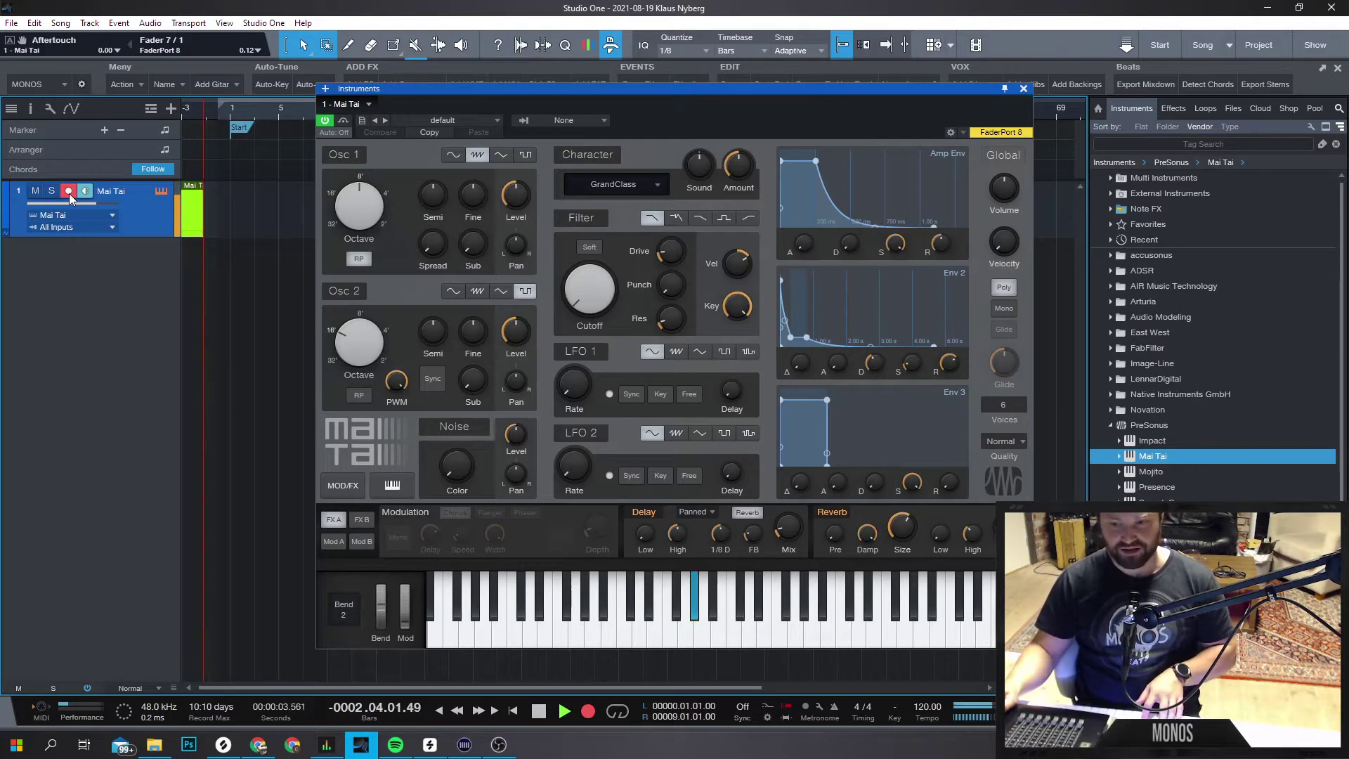
key("space")
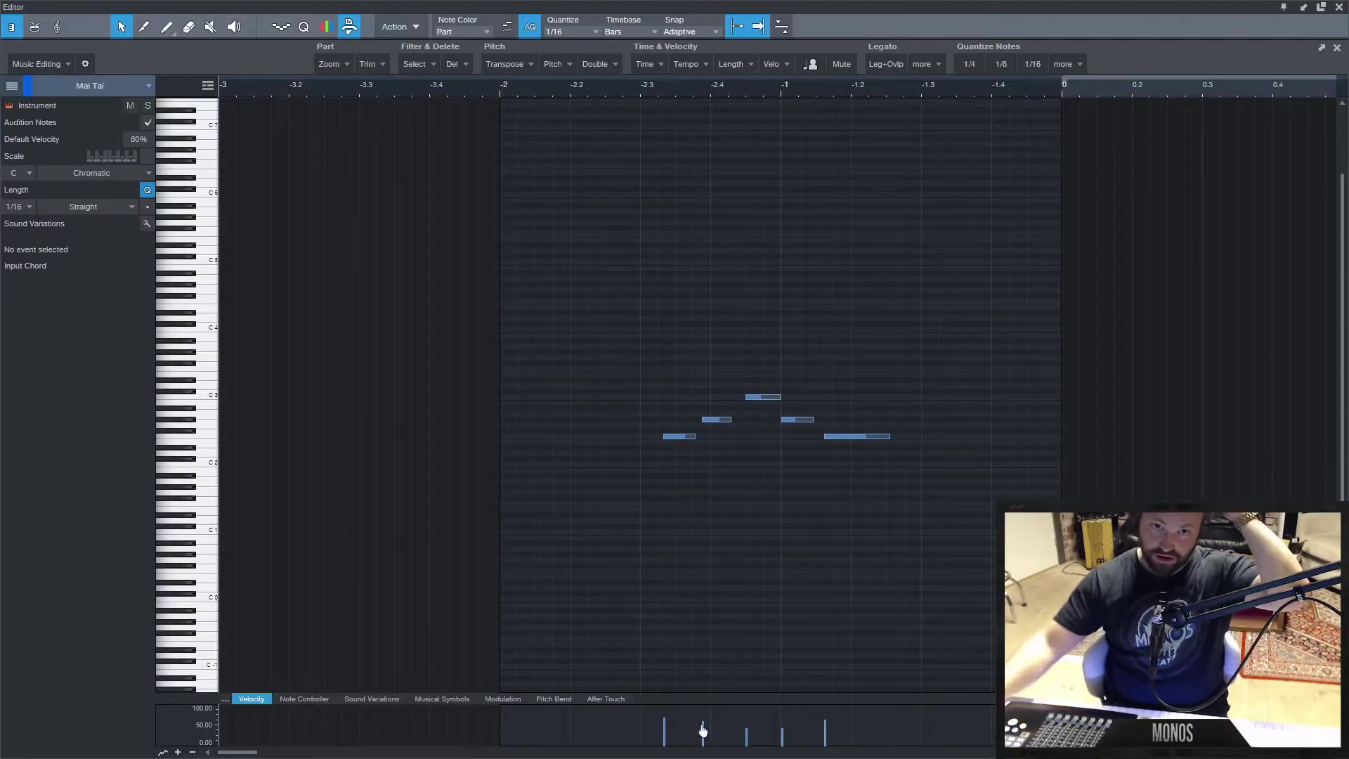
left_click_drag(939, 311, 414, 629)
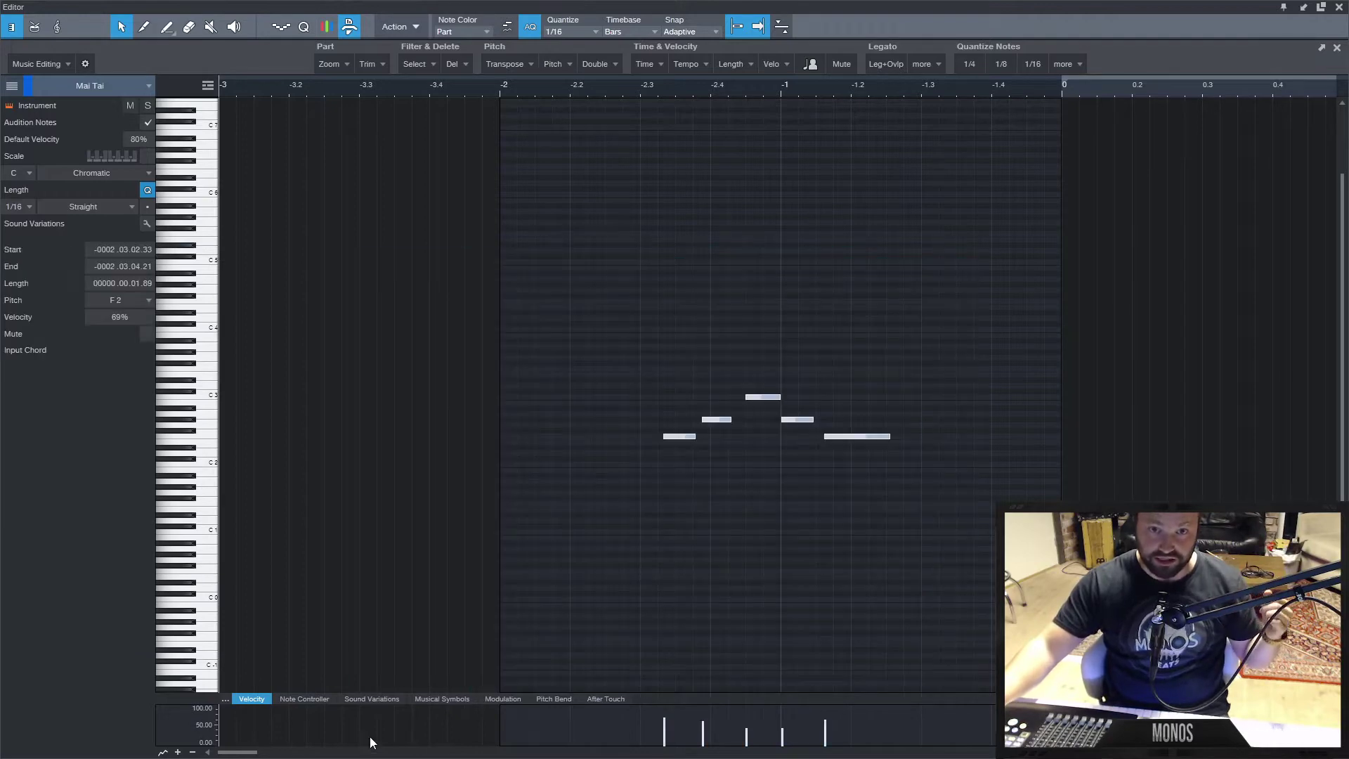
left_click_drag(605, 314, 963, 475)
left_click(874, 481)
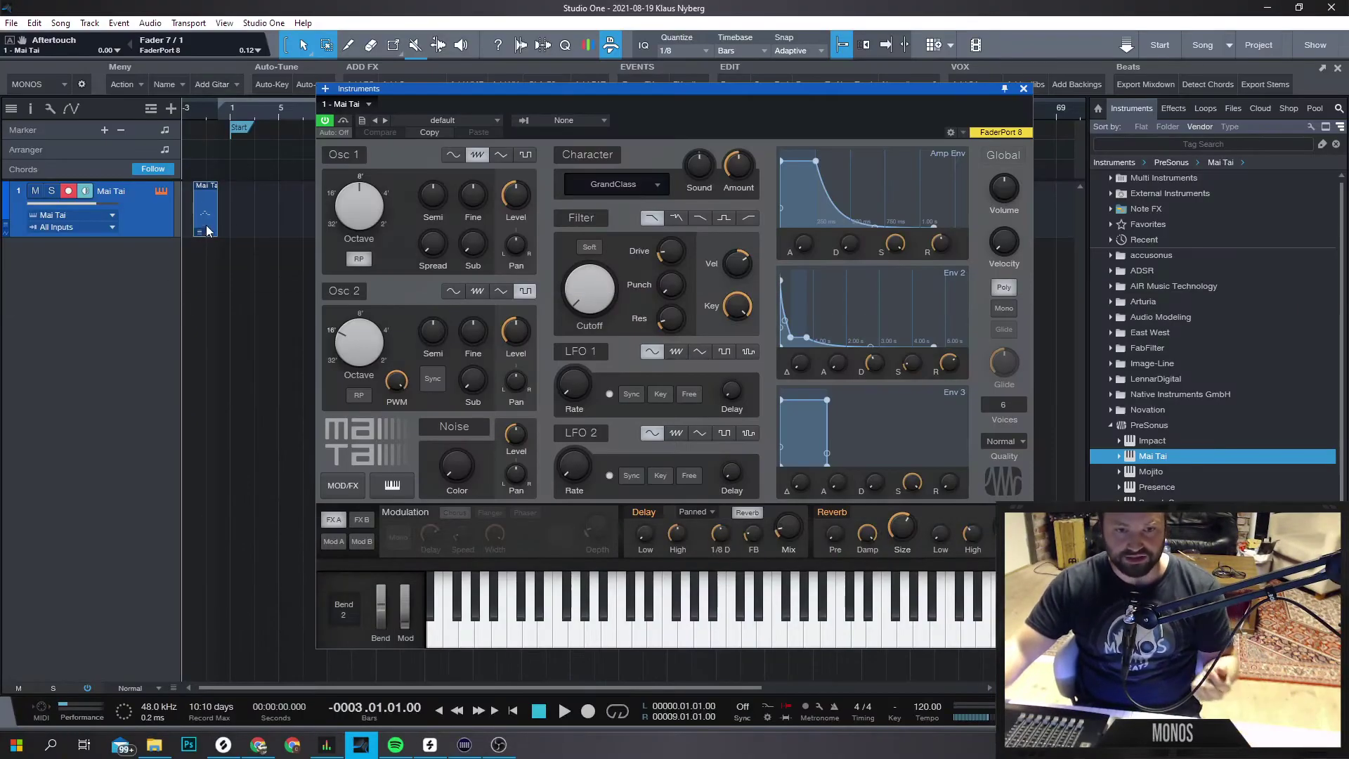
Move the recorded Mai Tai clip to bar 1 and trim its start to beat 3, just before the first note.
left_click_drag(208, 230, 244, 231)
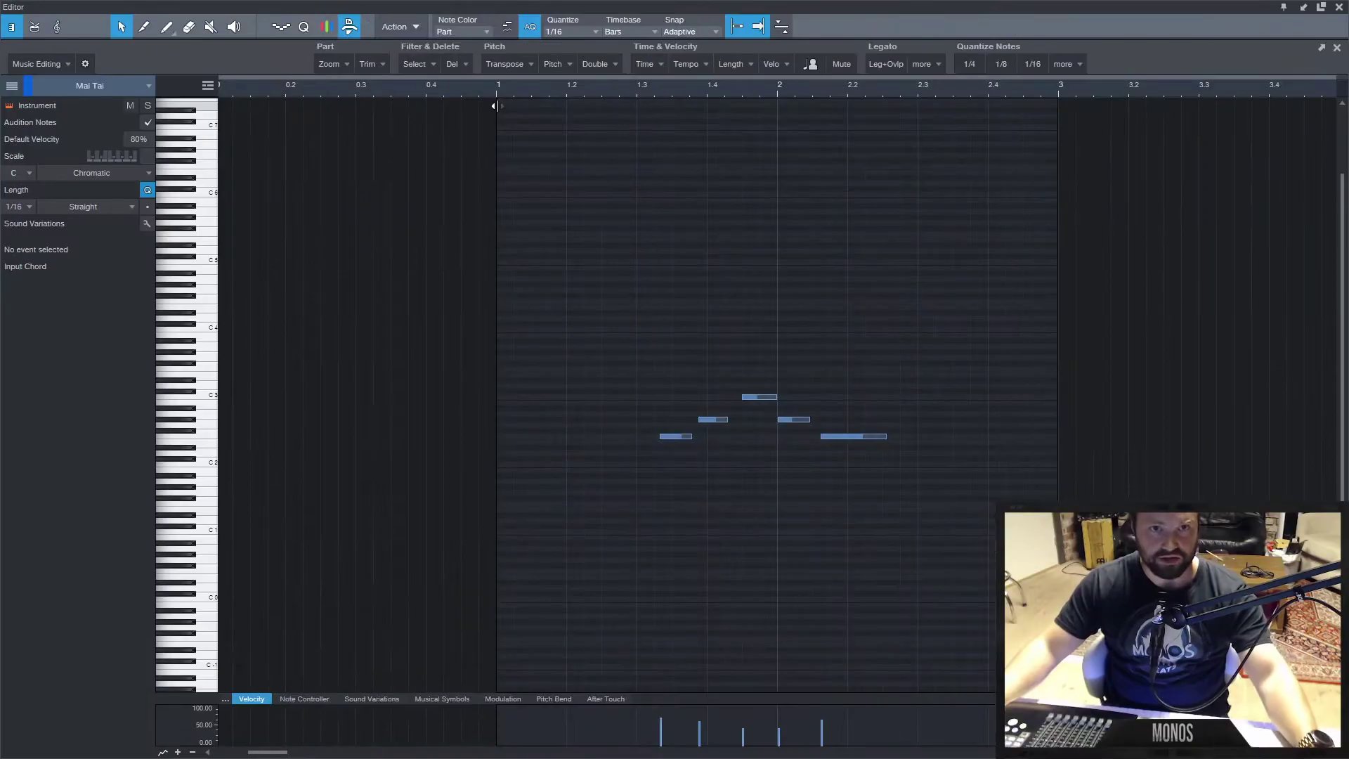
left_click_drag(497, 122, 653, 122)
Quantize all five notes of the Mai Tai clip.
left_click_drag(972, 276, 642, 520)
key("q")
left_click(736, 453)
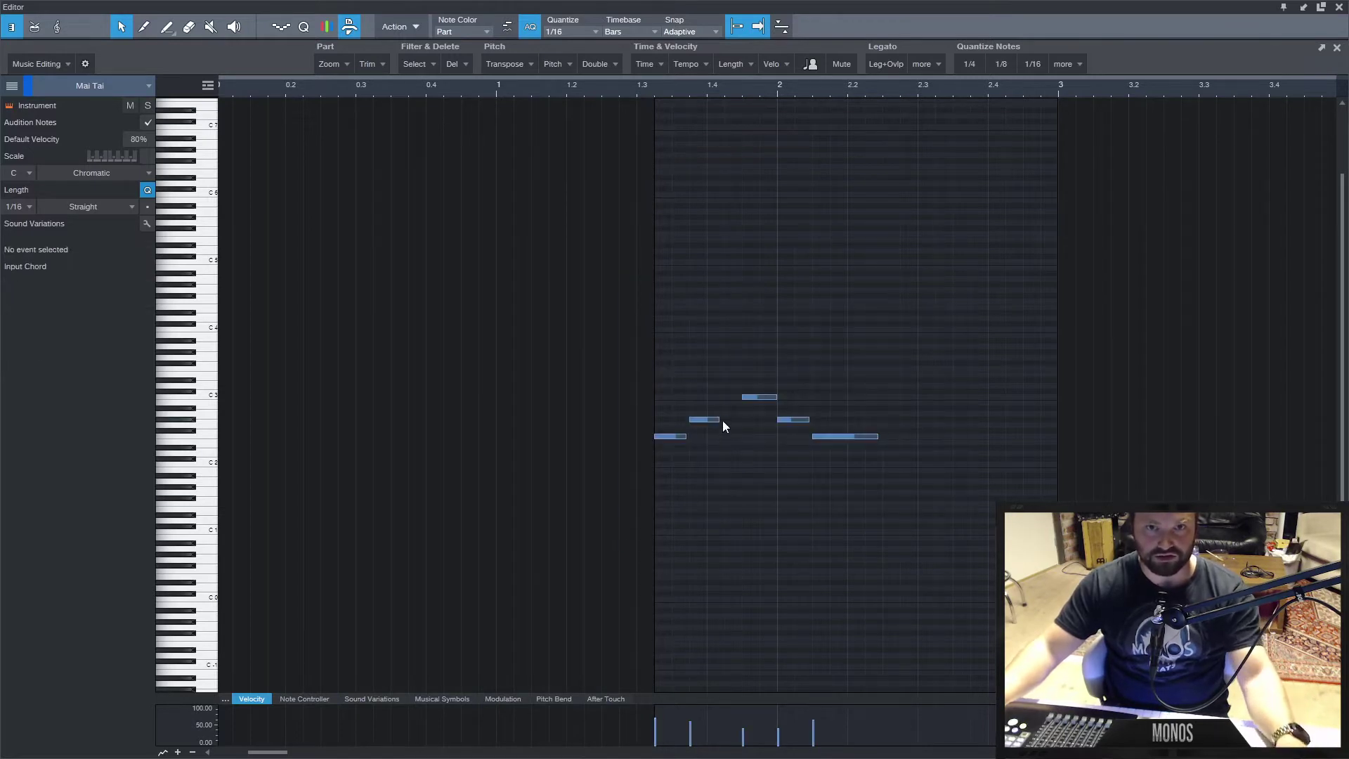
Shift the second note to 1.4, shorten the last note, and lengthen the first note until it meets the second.
left_click_drag(719, 420, 724, 422)
left_click_drag(881, 440, 848, 439)
key("ctrl+a")
left_click_drag(681, 437, 706, 438)
left_click(894, 540)
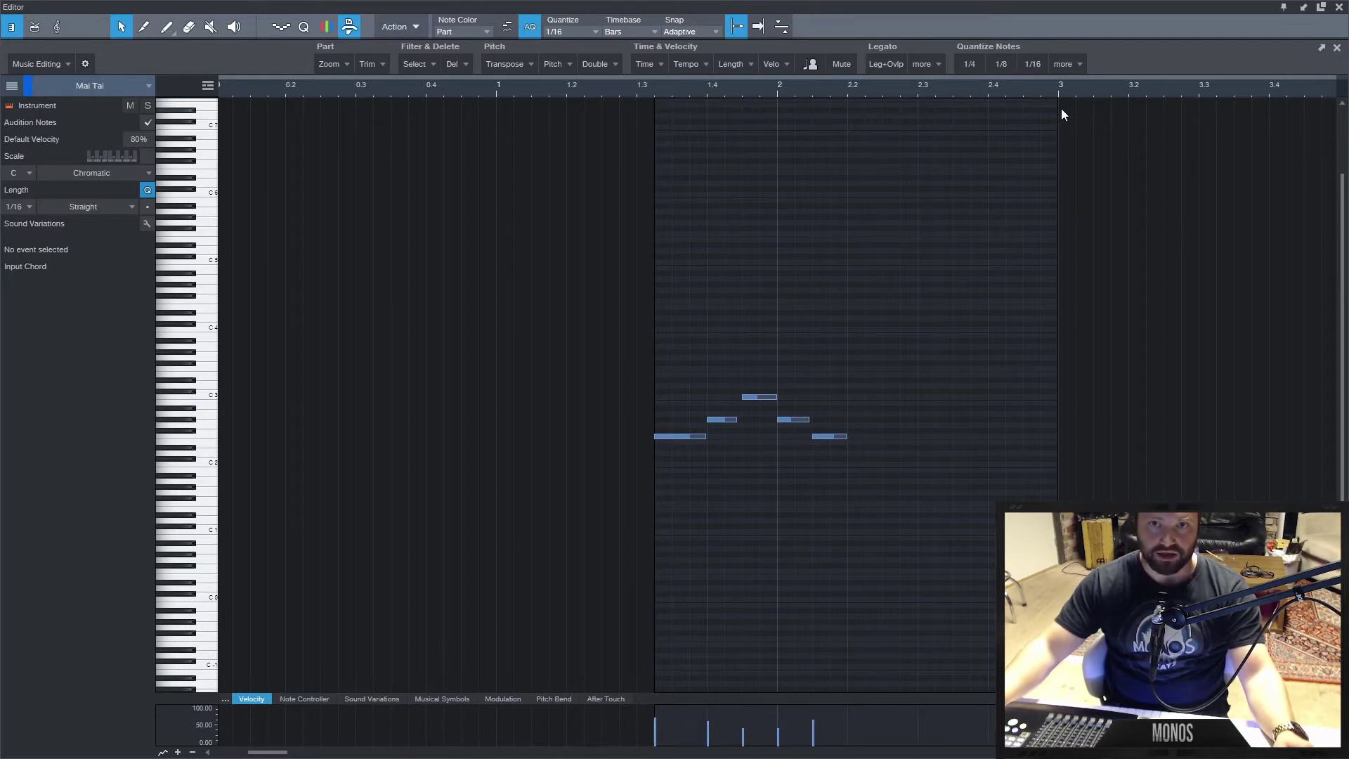
Trim the clip's end to the last note and align the clip's start exactly with bar 1 in the arrangement.
left_click_drag(1063, 115, 846, 133)
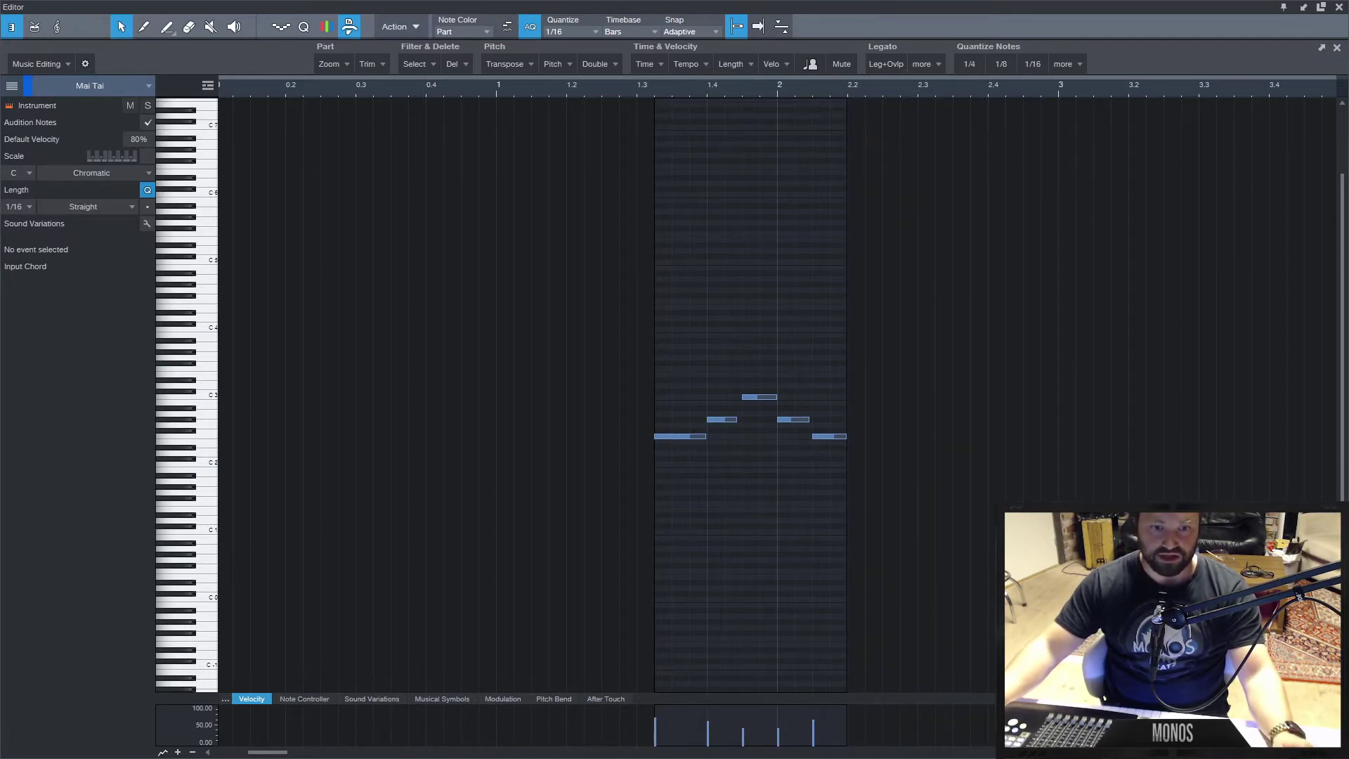
key("F2")
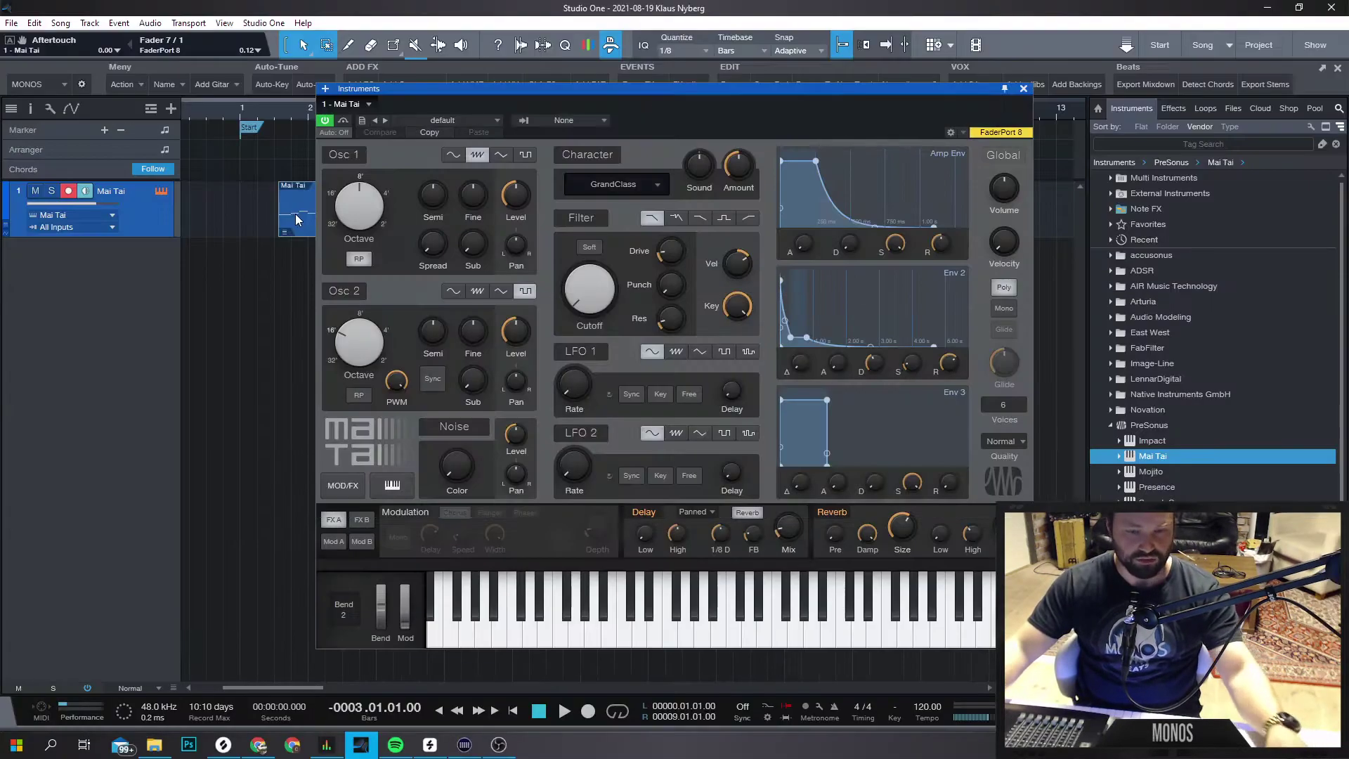
left_click_drag(295, 219, 254, 219)
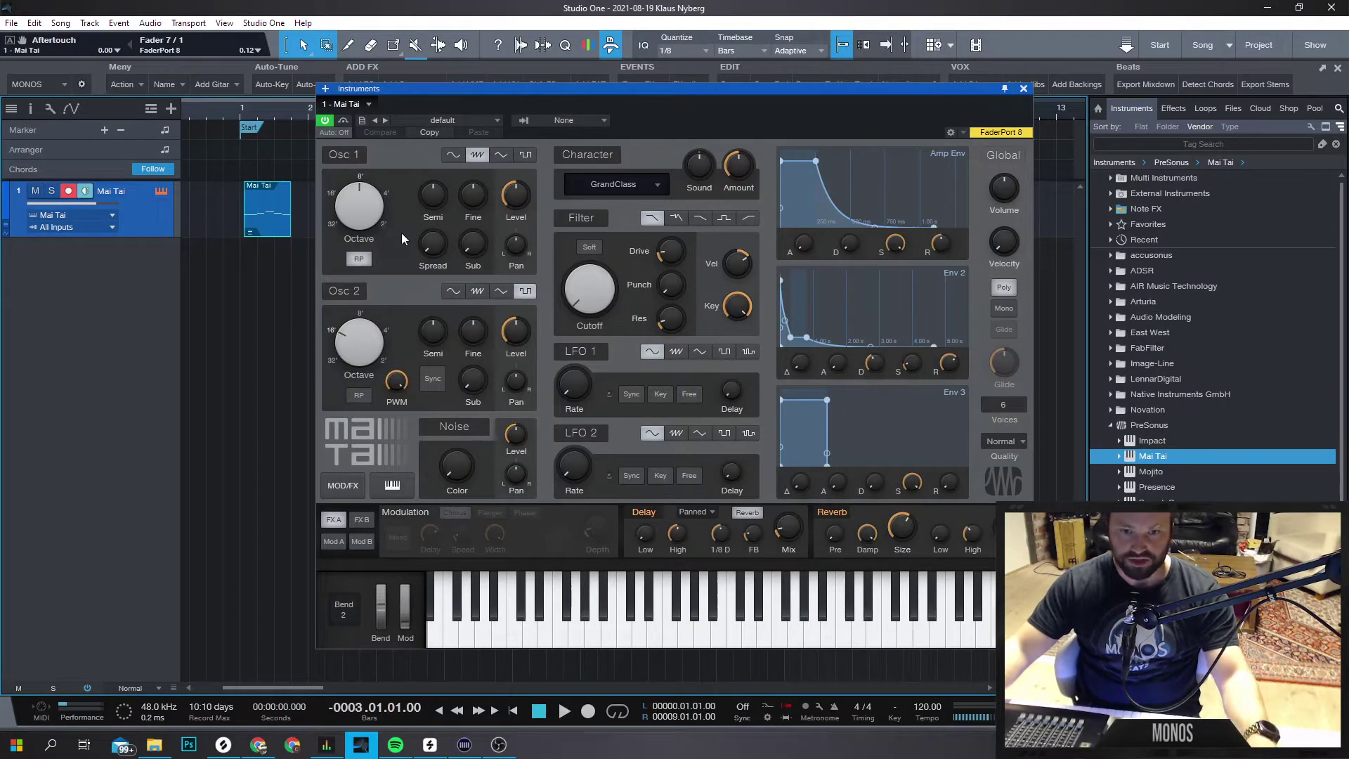
left_click(790, 50)
left_click(818, 197)
left_click_drag(269, 218, 261, 218)
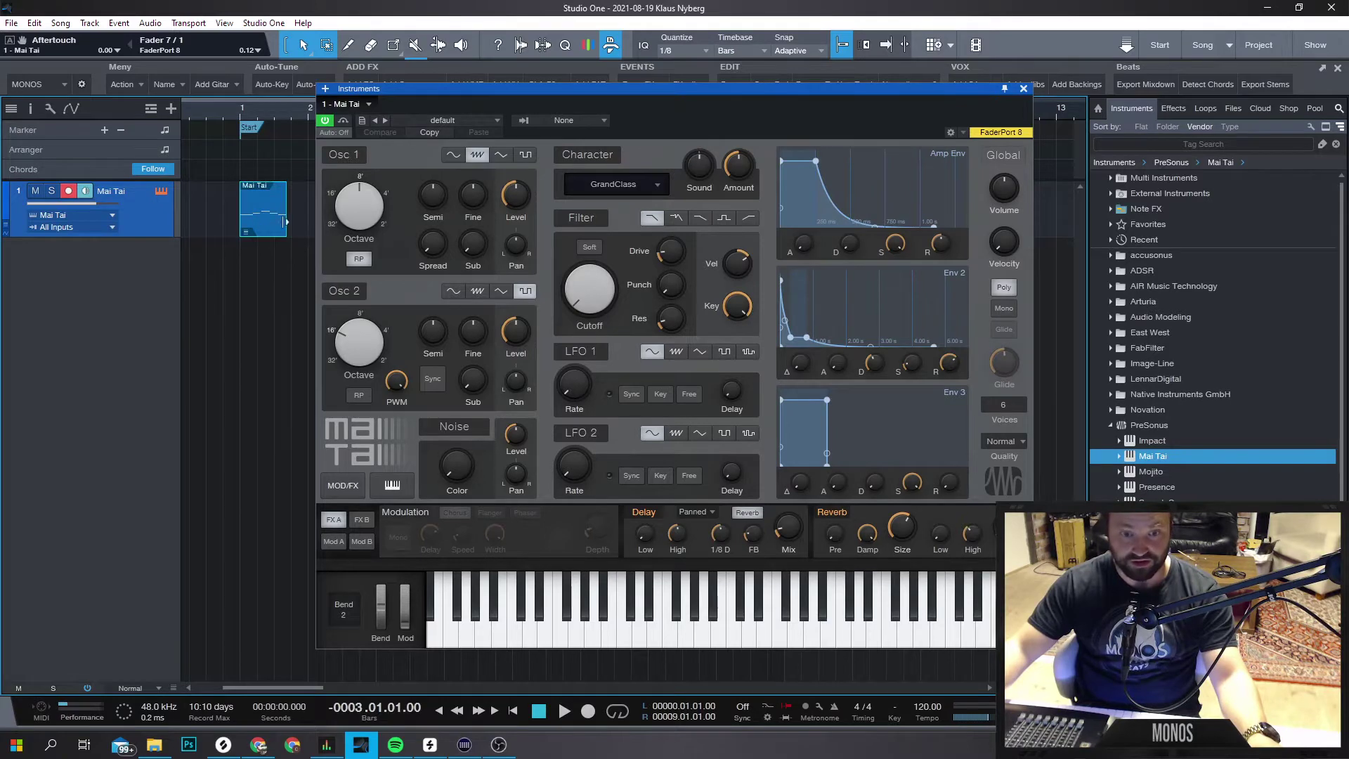
Close the instrument window, extend the clip to bar 2 and copy its last two notes to fill the bar.
left_click(1023, 89)
scroll(218, 247, "up", 5)
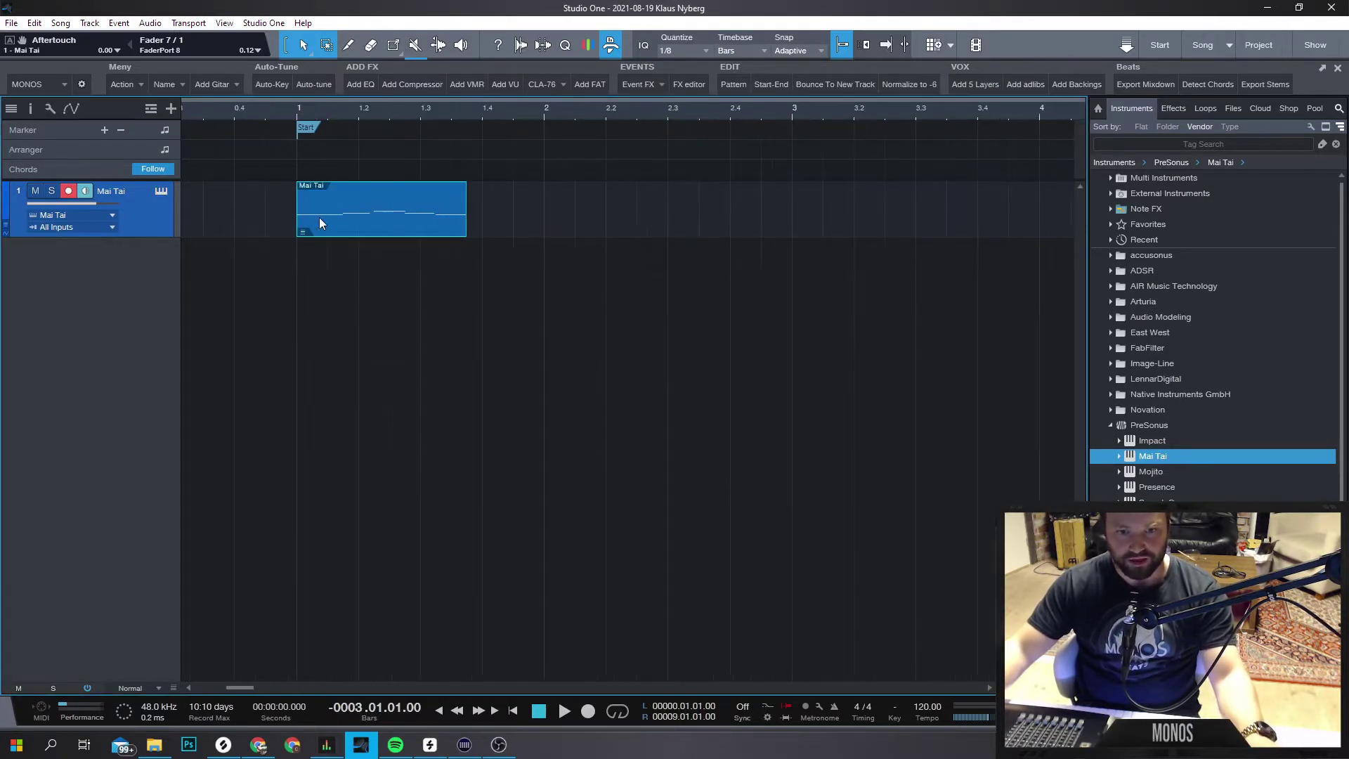
left_click_drag(465, 218, 546, 211)
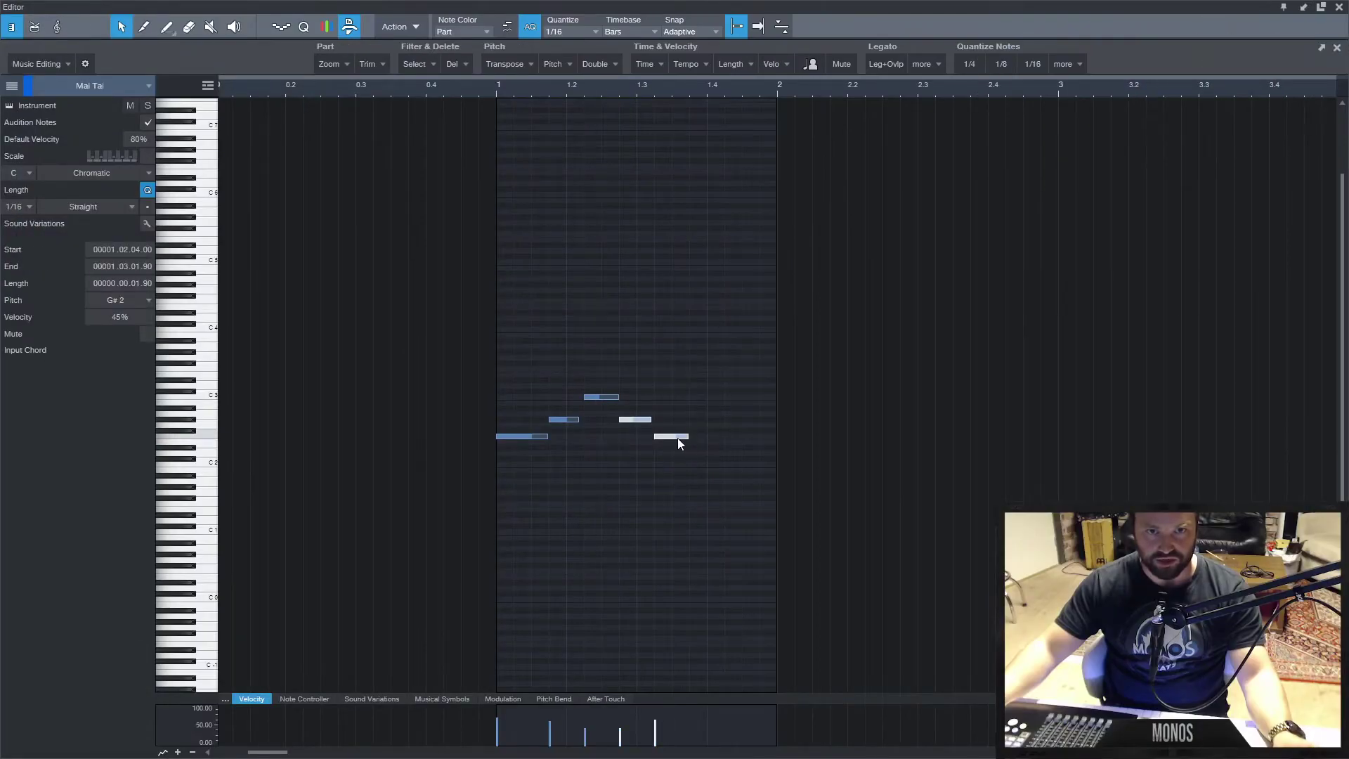
left_click_drag(679, 443, 776, 443)
left_click(763, 440)
left_click(542, 278)
Play back the one-bar Mai Tai clip several times to check the melody.
key("space")
key("space")
key("space")
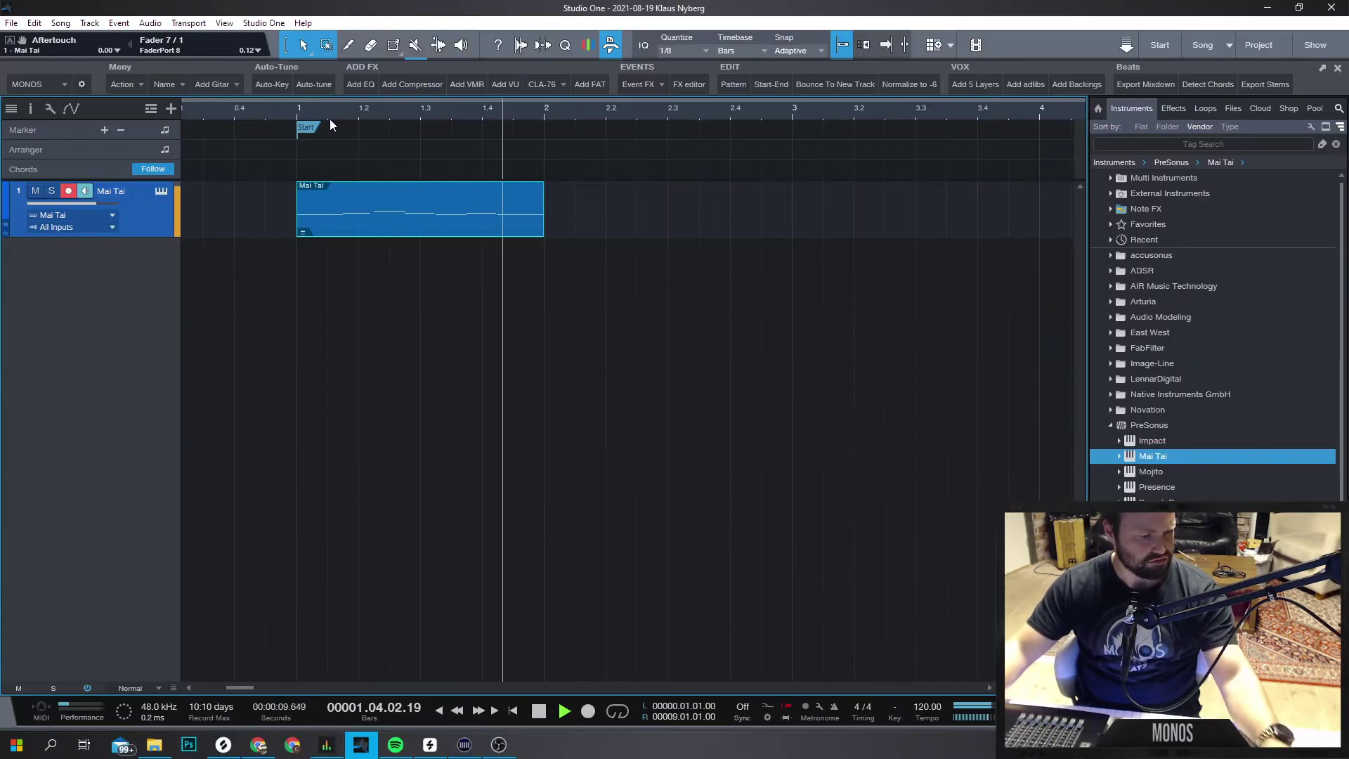
key("space")
key("space")
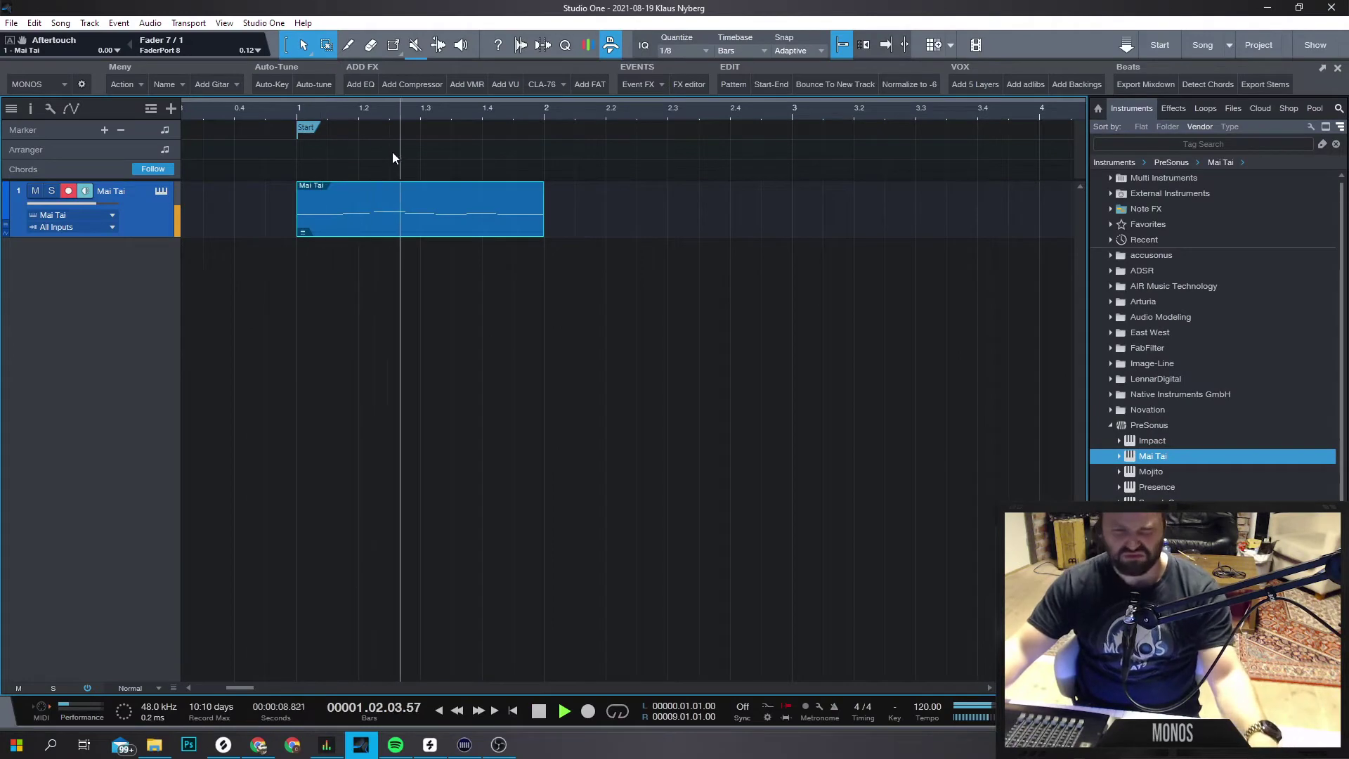
key("space")
Duplicate the one-bar Mai Tai clip seven times to fill bars 1 through 8.
scroll(482, 257, "down", 5)
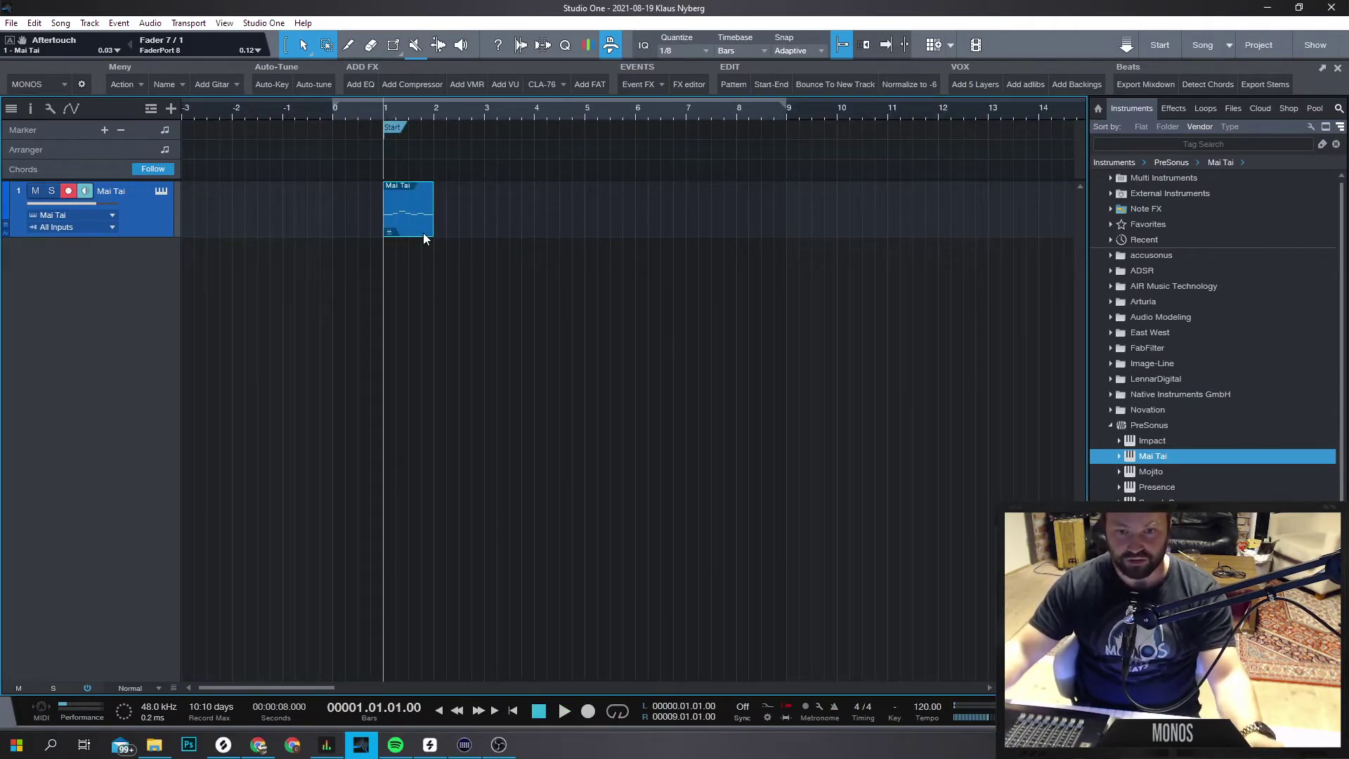
key("d")
key("d")
key("d")
key("d")
key("d")
key("d")
key("d")
key("shift+f")
Play back the repeated clips from bar 1 and clear the clip selection.
key("space")
left_click_drag(336, 224, 232, 255)
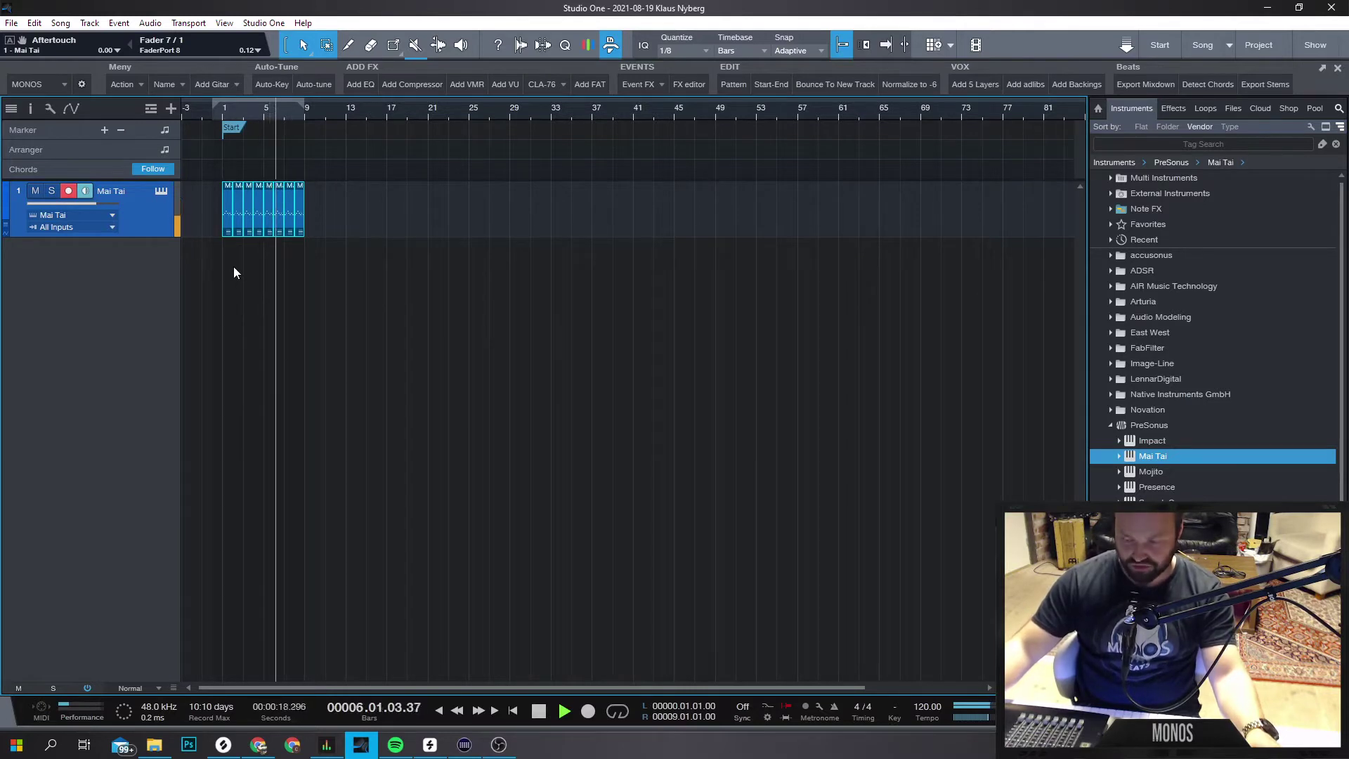
key("space")
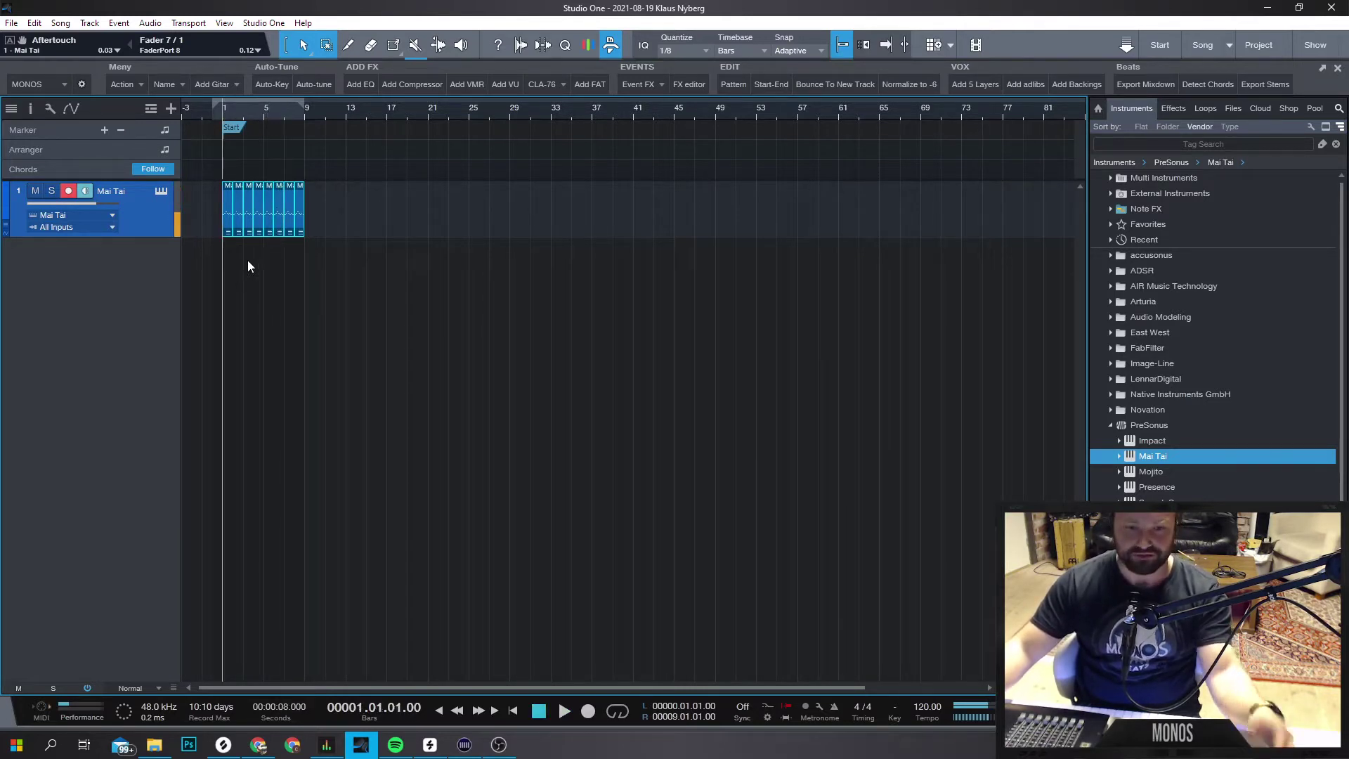
left_click(412, 242)
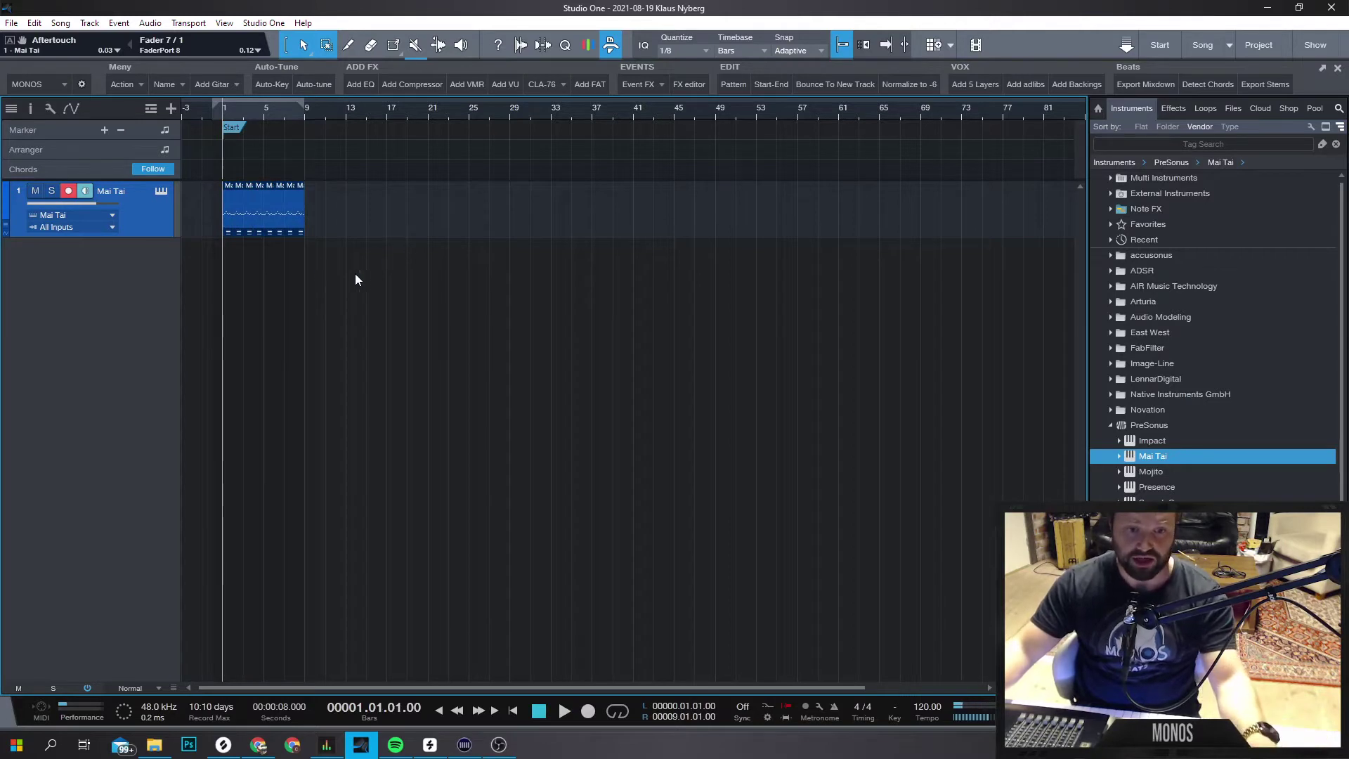
Duplicate the Mai Tai track completely with its instrument and delete the clips on the copied track.
right_click(138, 200)
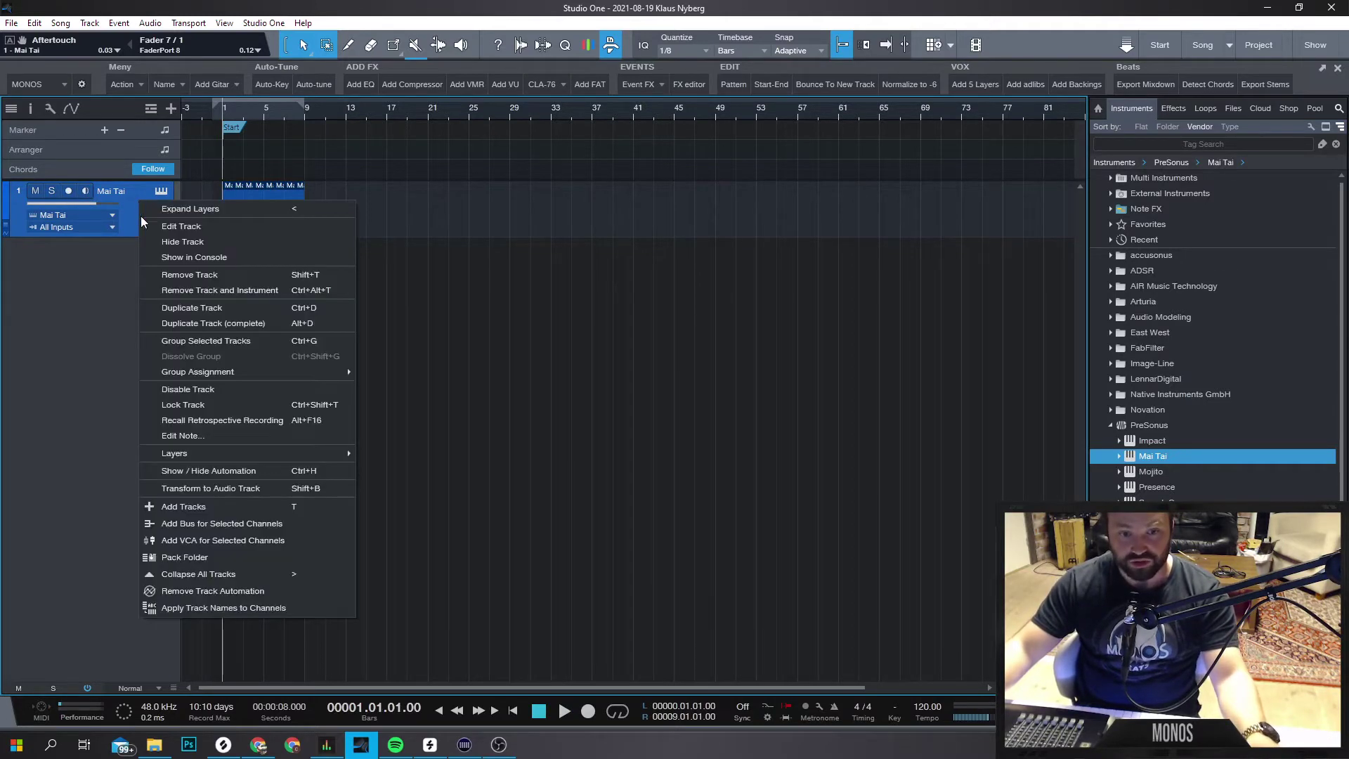
left_click(202, 324)
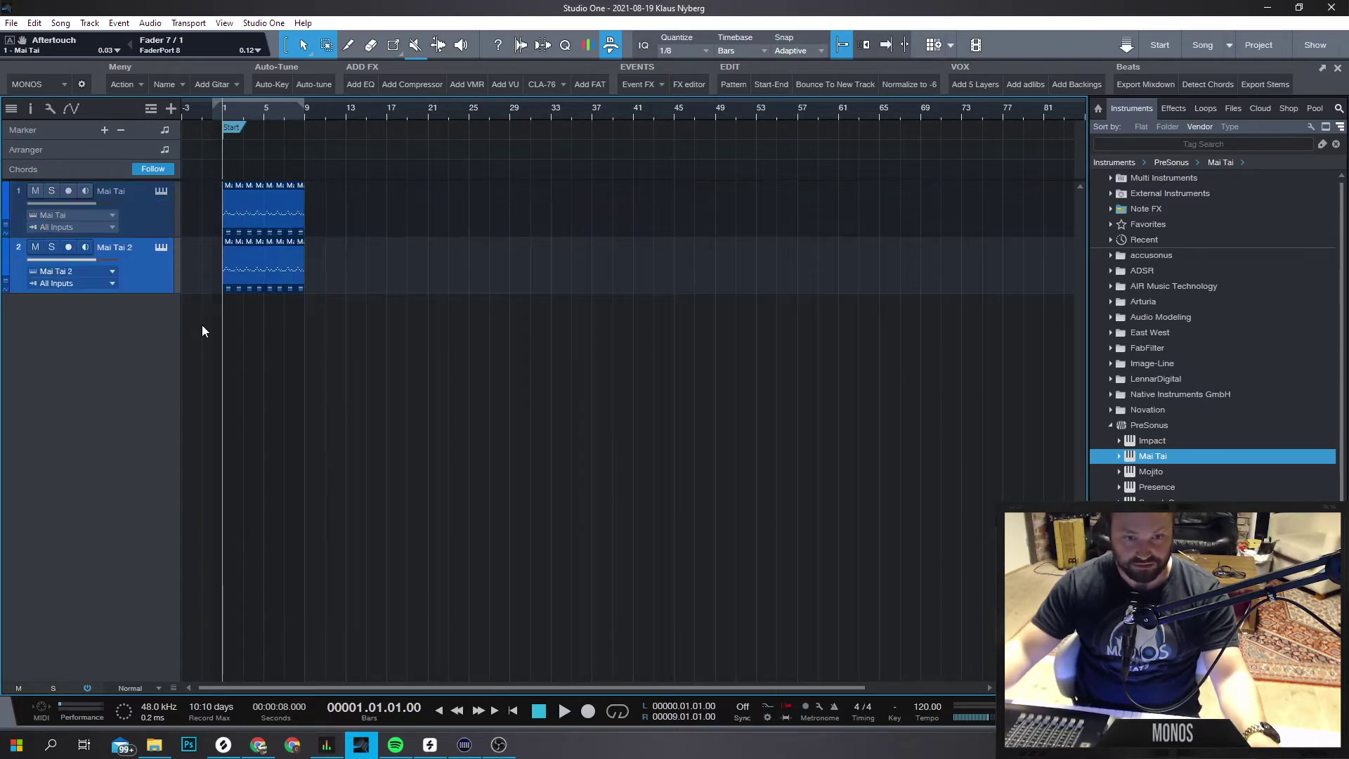
scroll(202, 291, "up", 6)
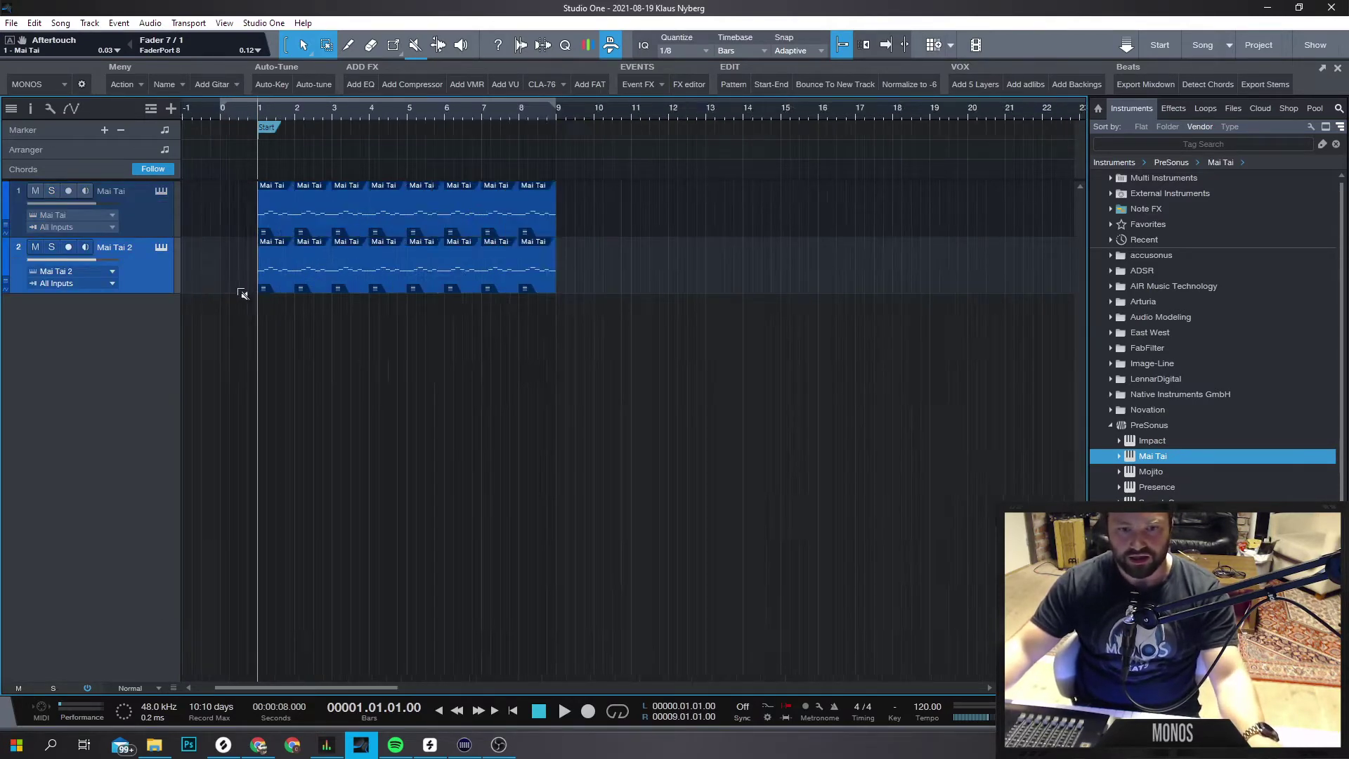
left_click_drag(192, 275, 936, 289)
key("Delete")
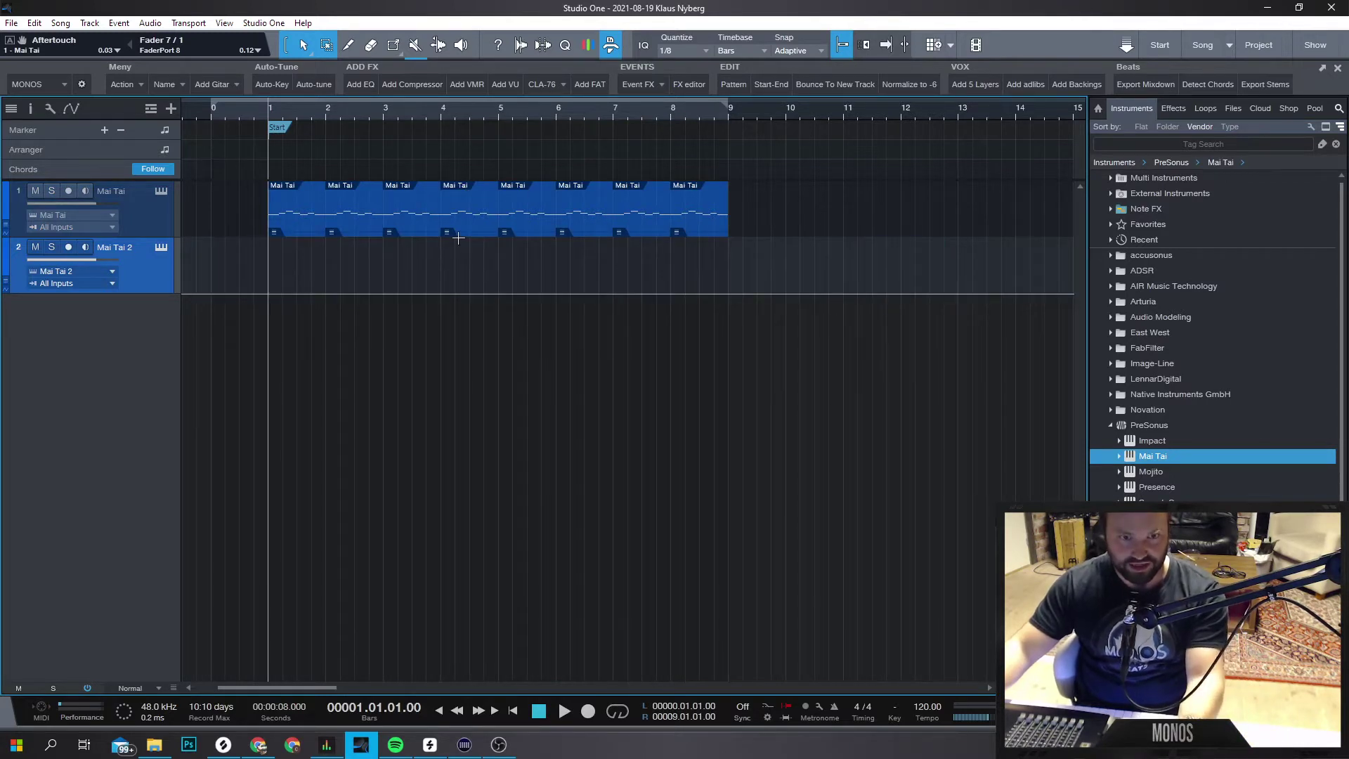
Record a four-bar melody from bar 1 on the Mai Tai 2 track and play it back.
left_click(87, 249)
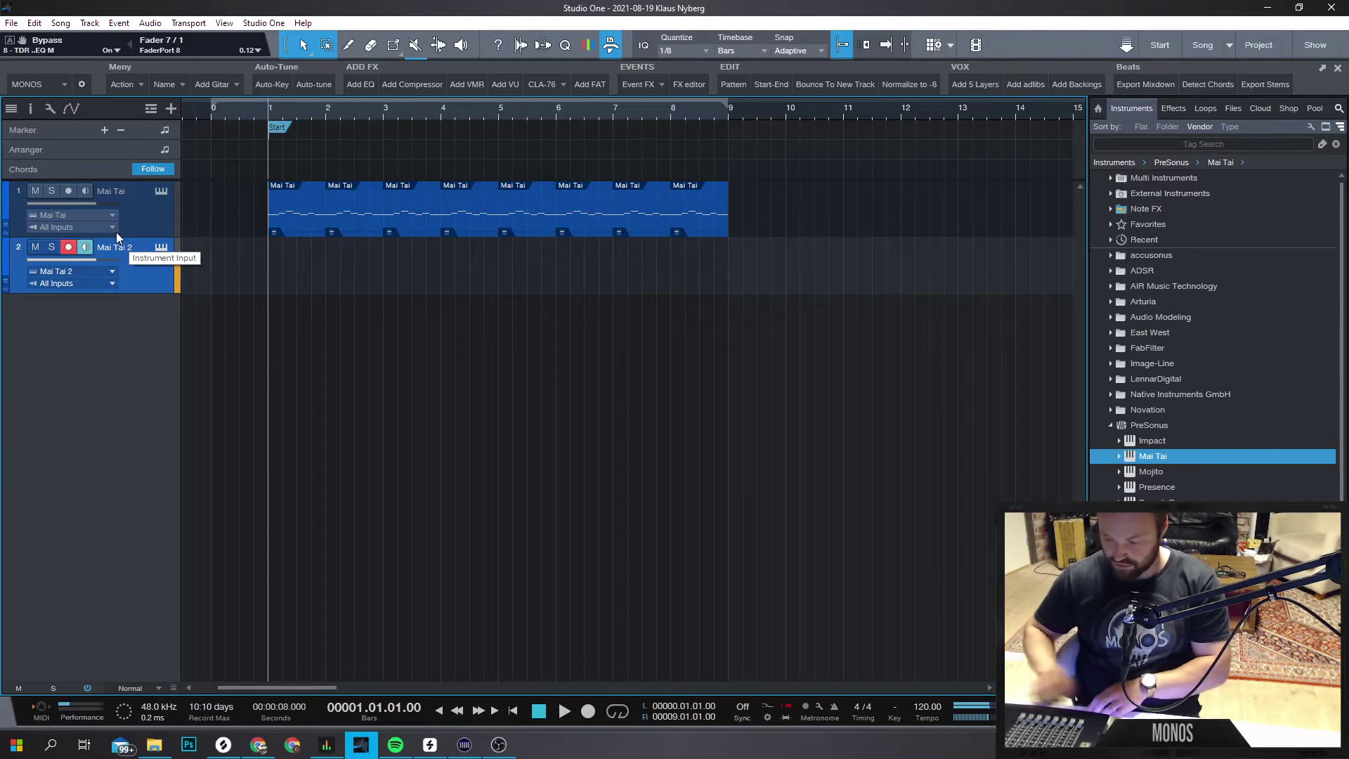
key("space")
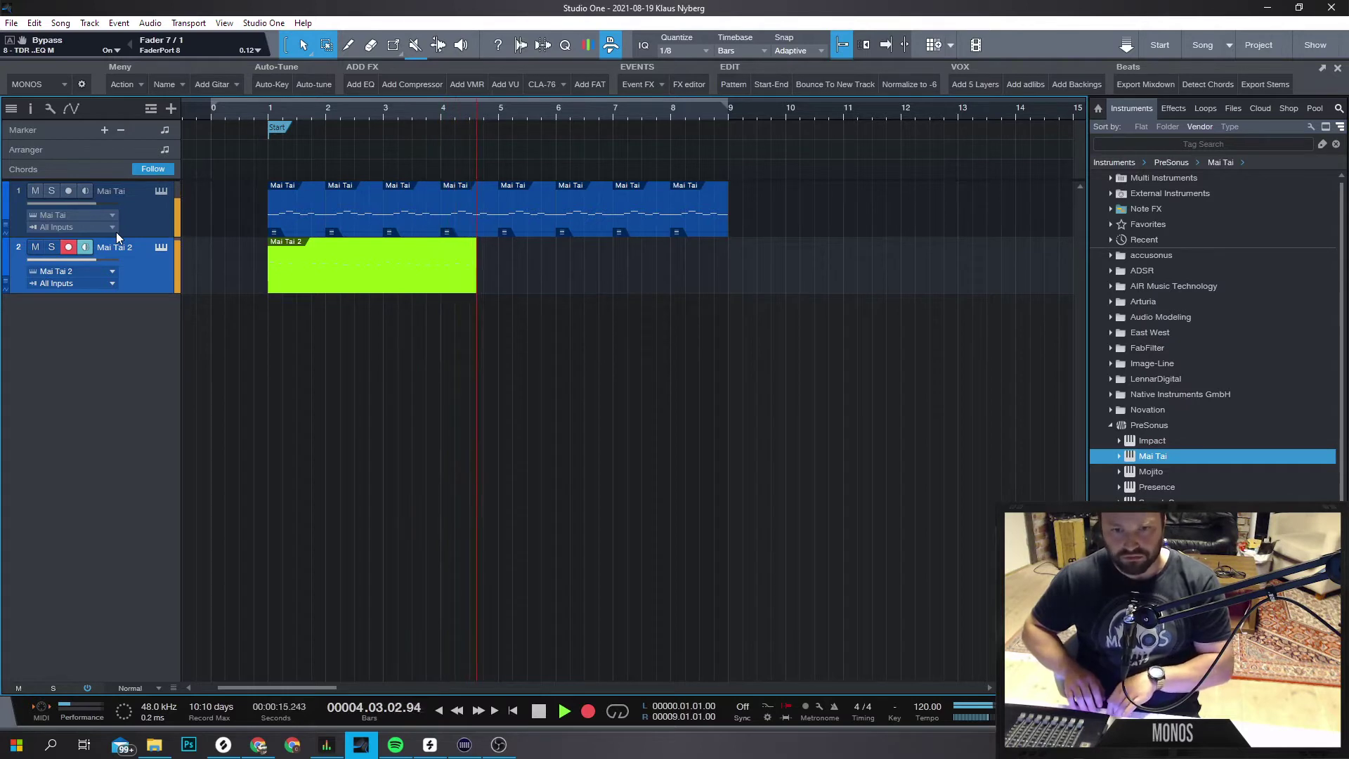
key("space")
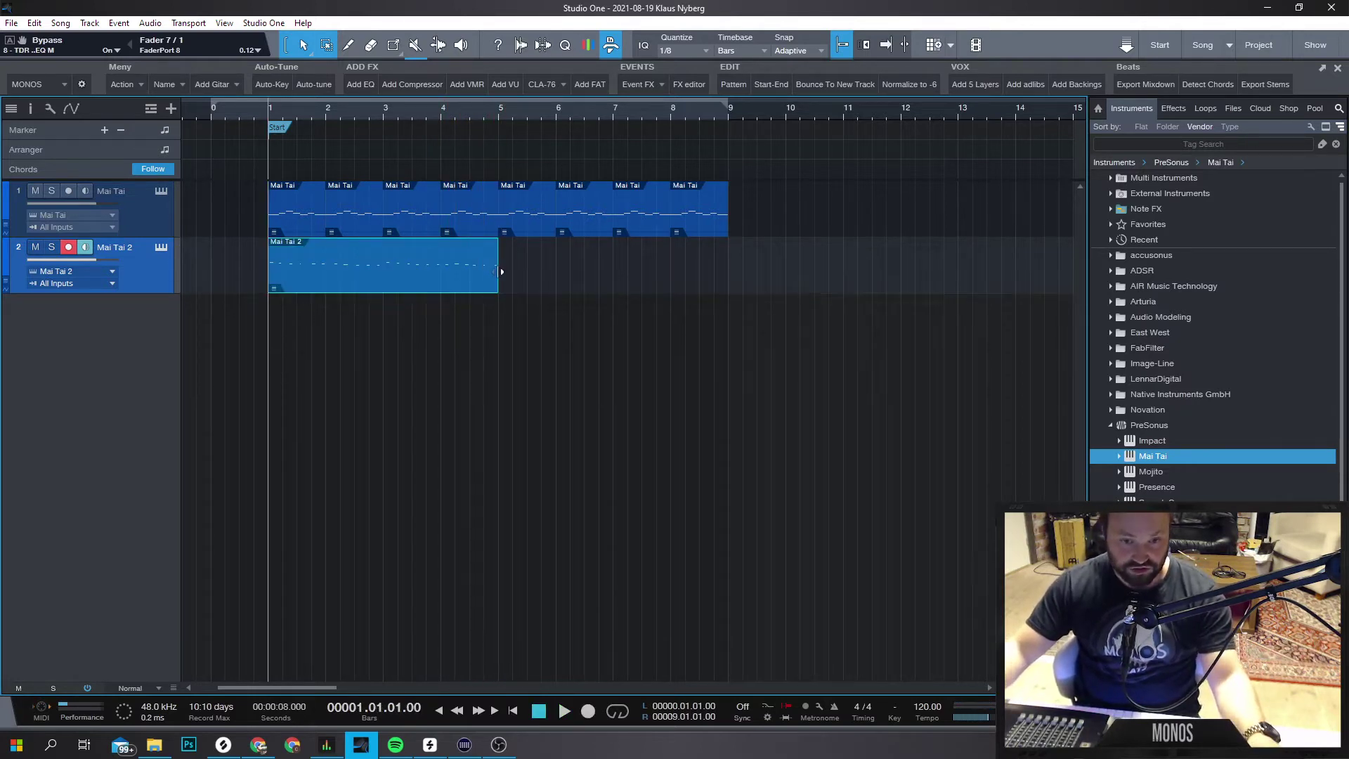
key("space")
key("space")
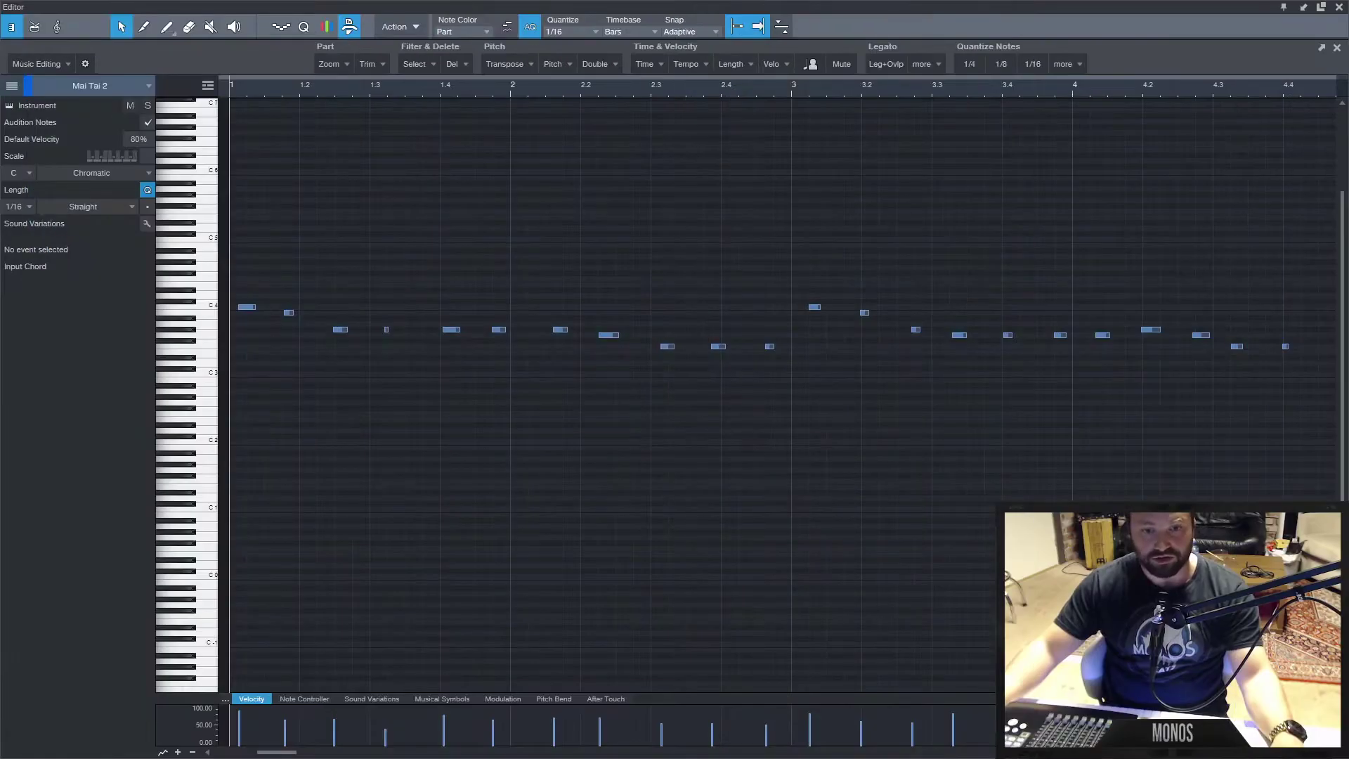
Try quantizing the Mai Tai 2 notes, listen to the result and undo the quantization.
key("space")
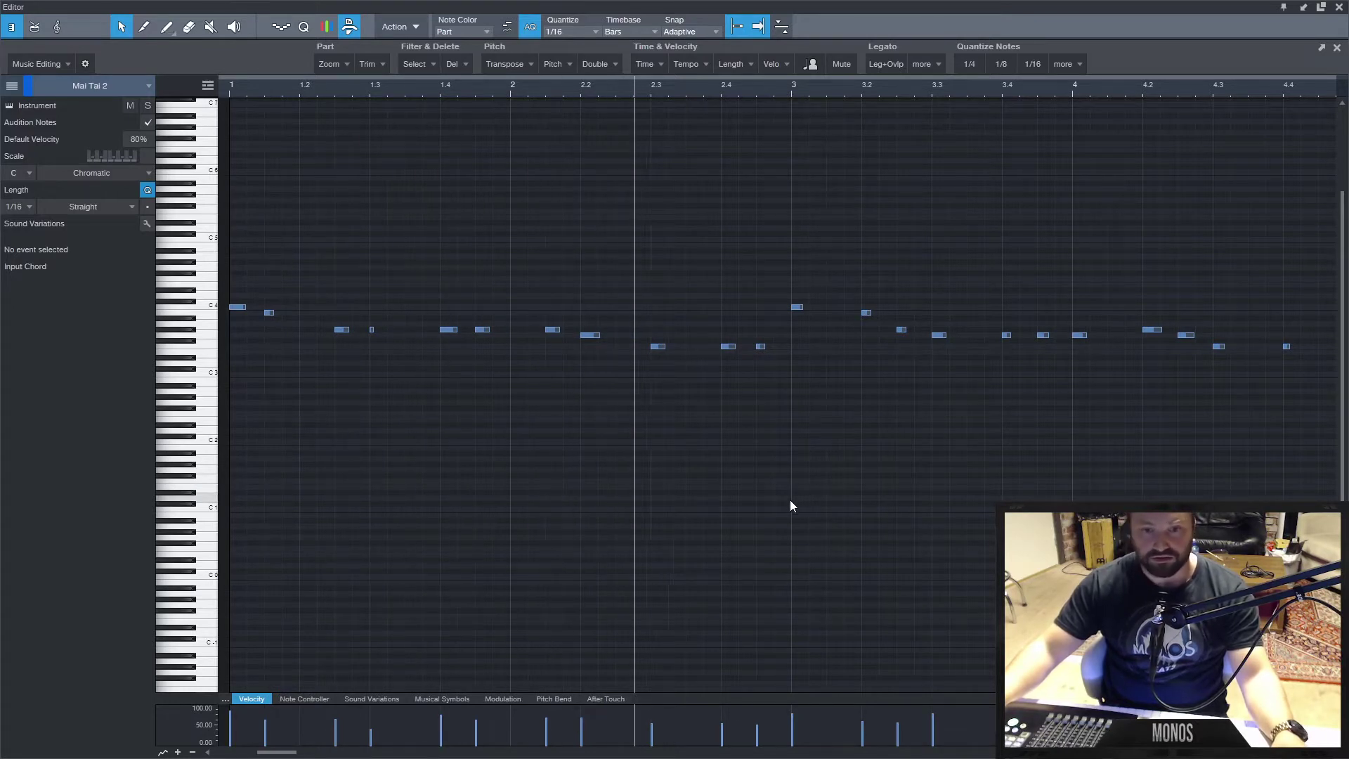
key("space")
key("ctrl+z")
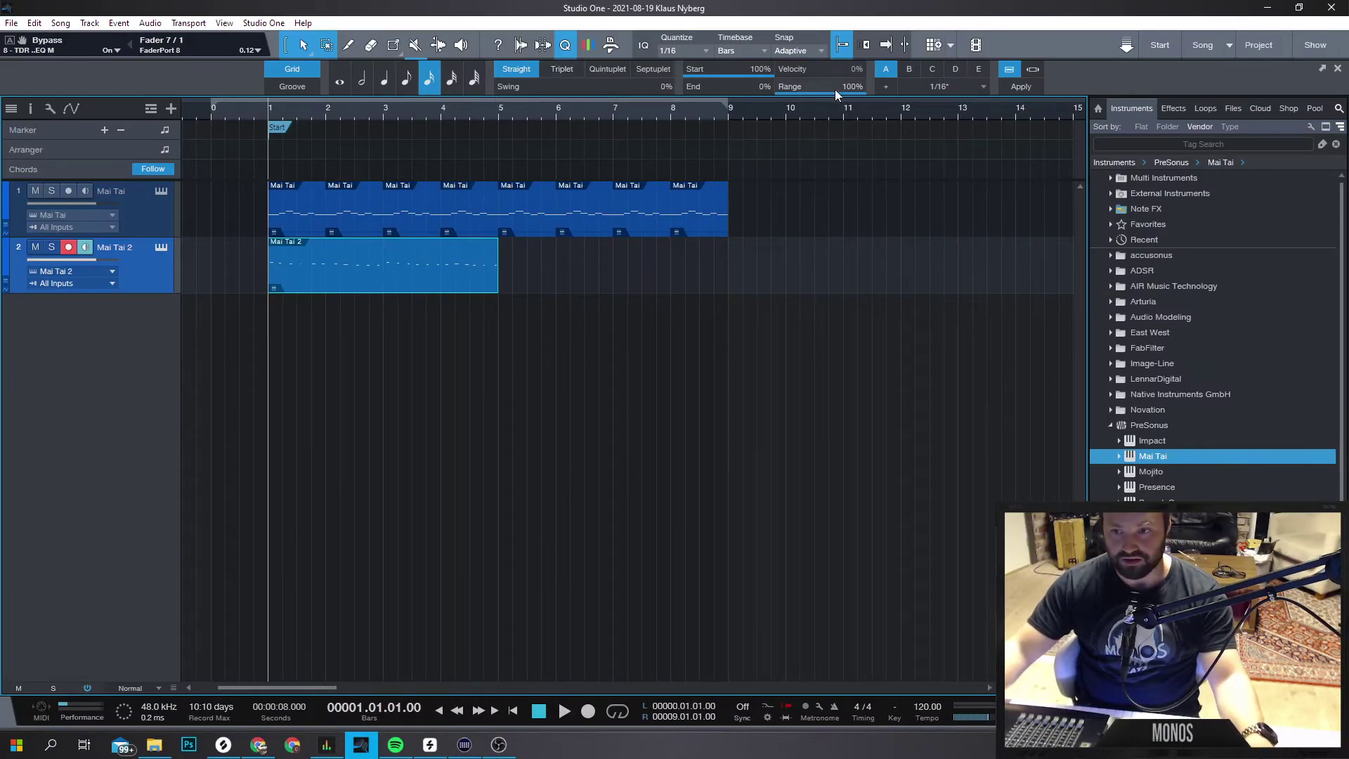
Play back both tracks and quantize the Mai Tai 2 notes to the 1/16 grid in the note editor.
key("space")
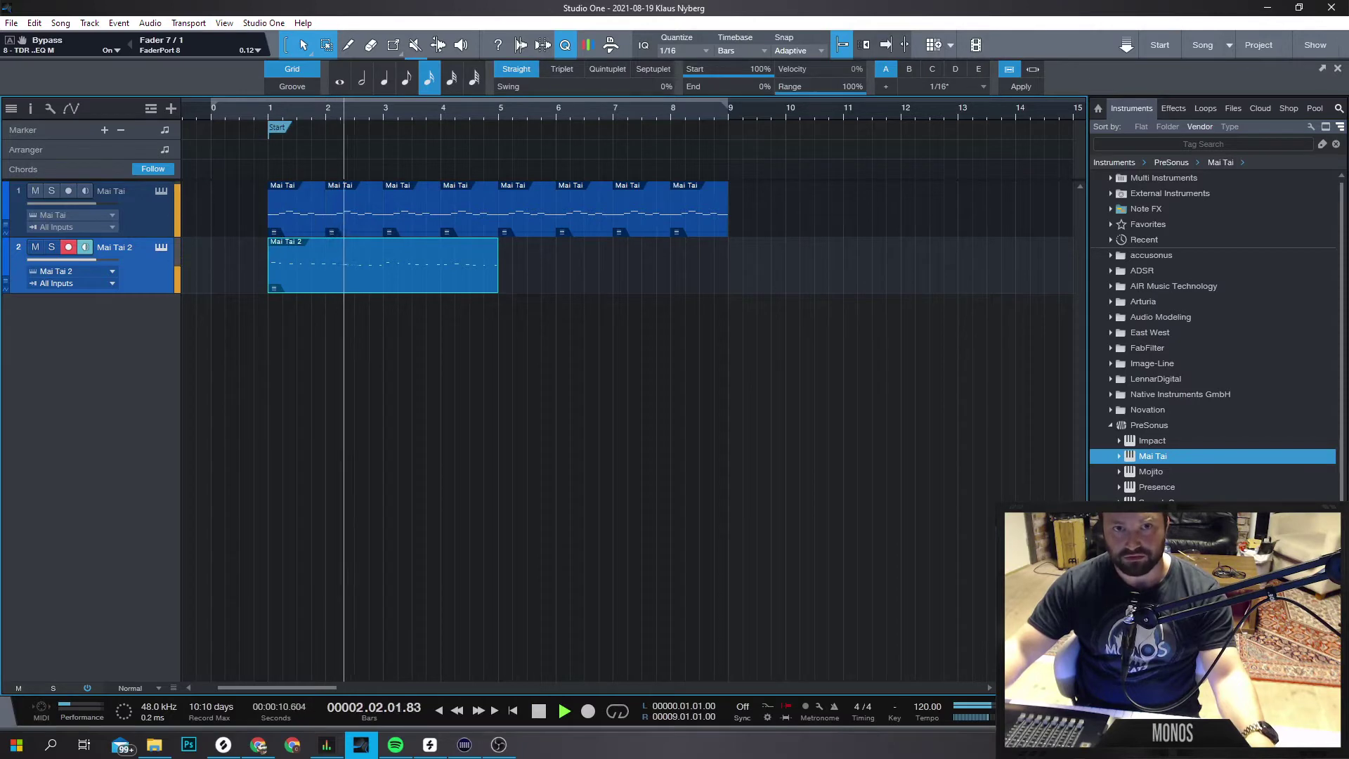
key("space")
key("F2")
left_click(240, 307)
left_click(351, 498)
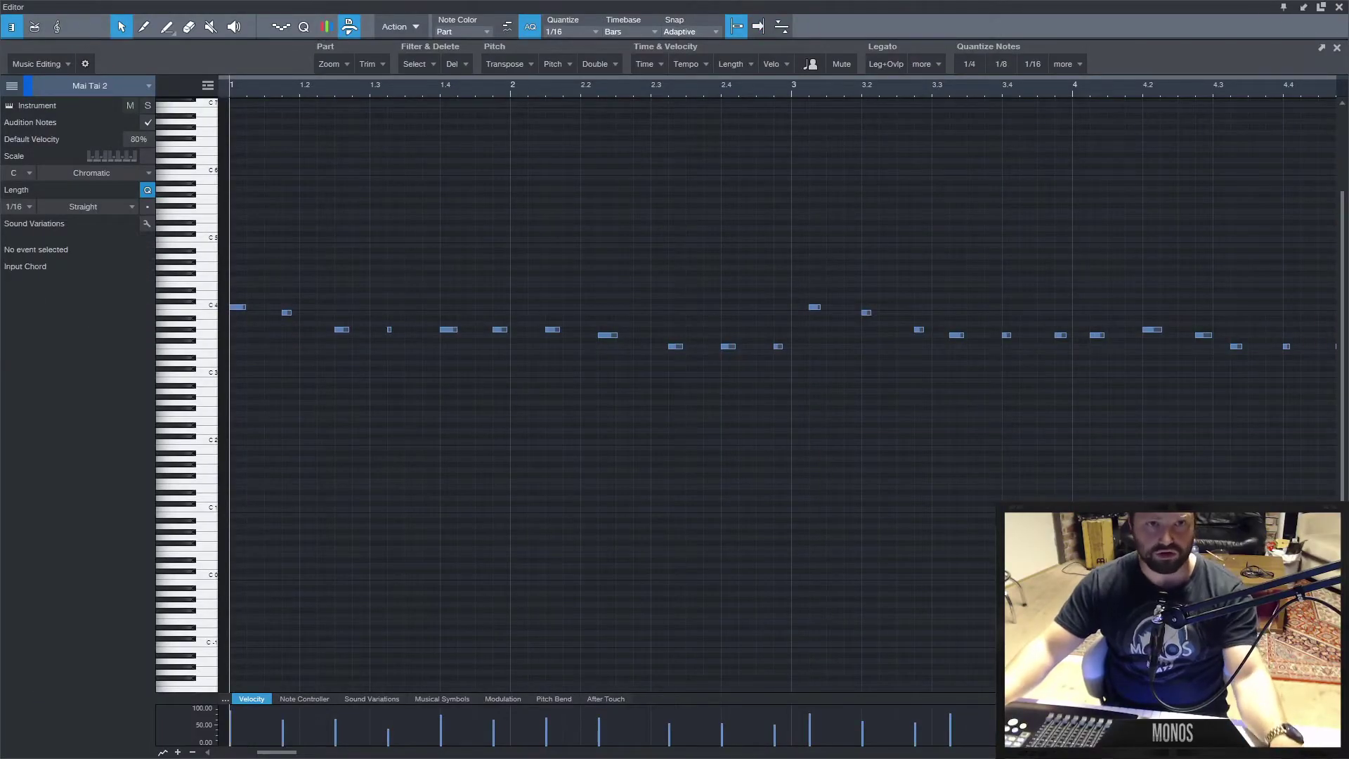
Close the note editor and duplicate the clips on both Mai Tai tracks repeatedly until they fill the arrangement up to bar 33.
key("F2")
left_click(421, 274)
key("d")
key("ctrl+a")
key("shift+f")
key("d")
key("d")
key("d")
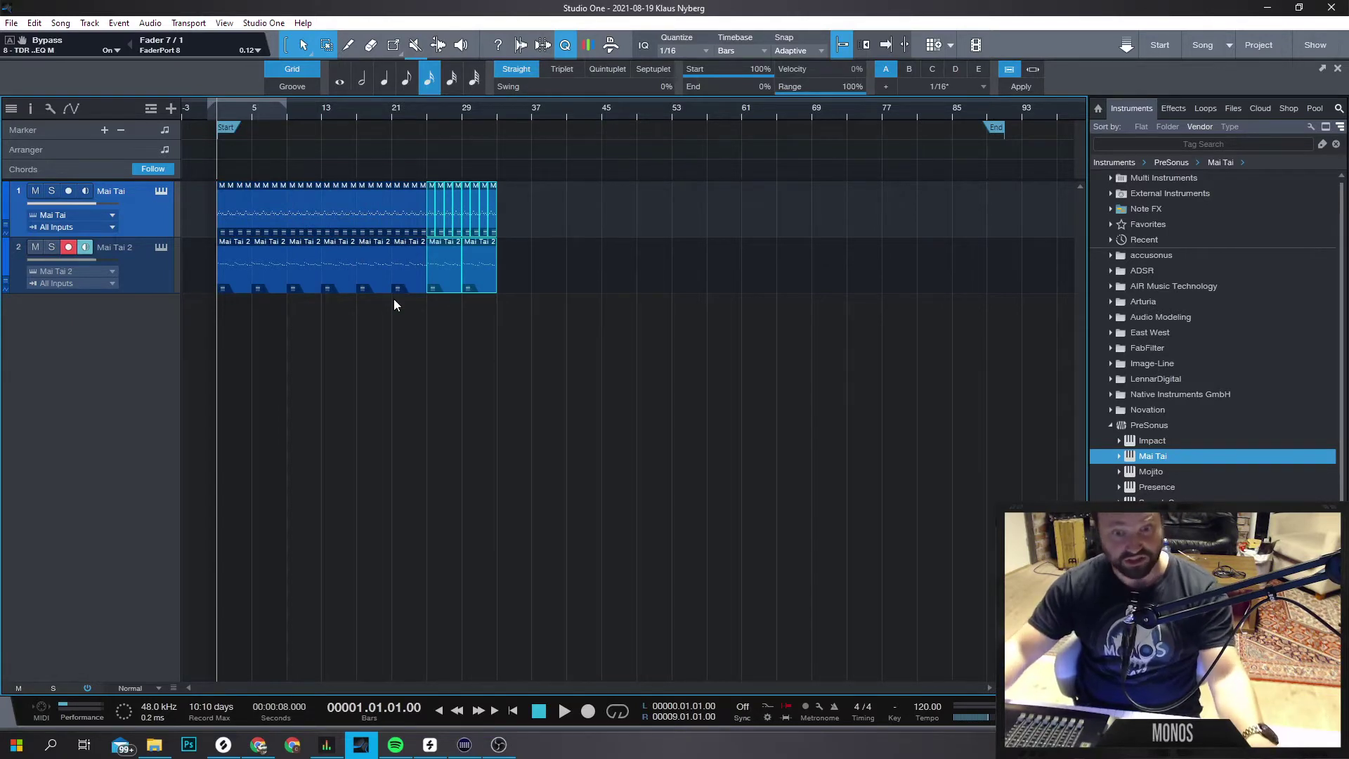
left_click(344, 357)
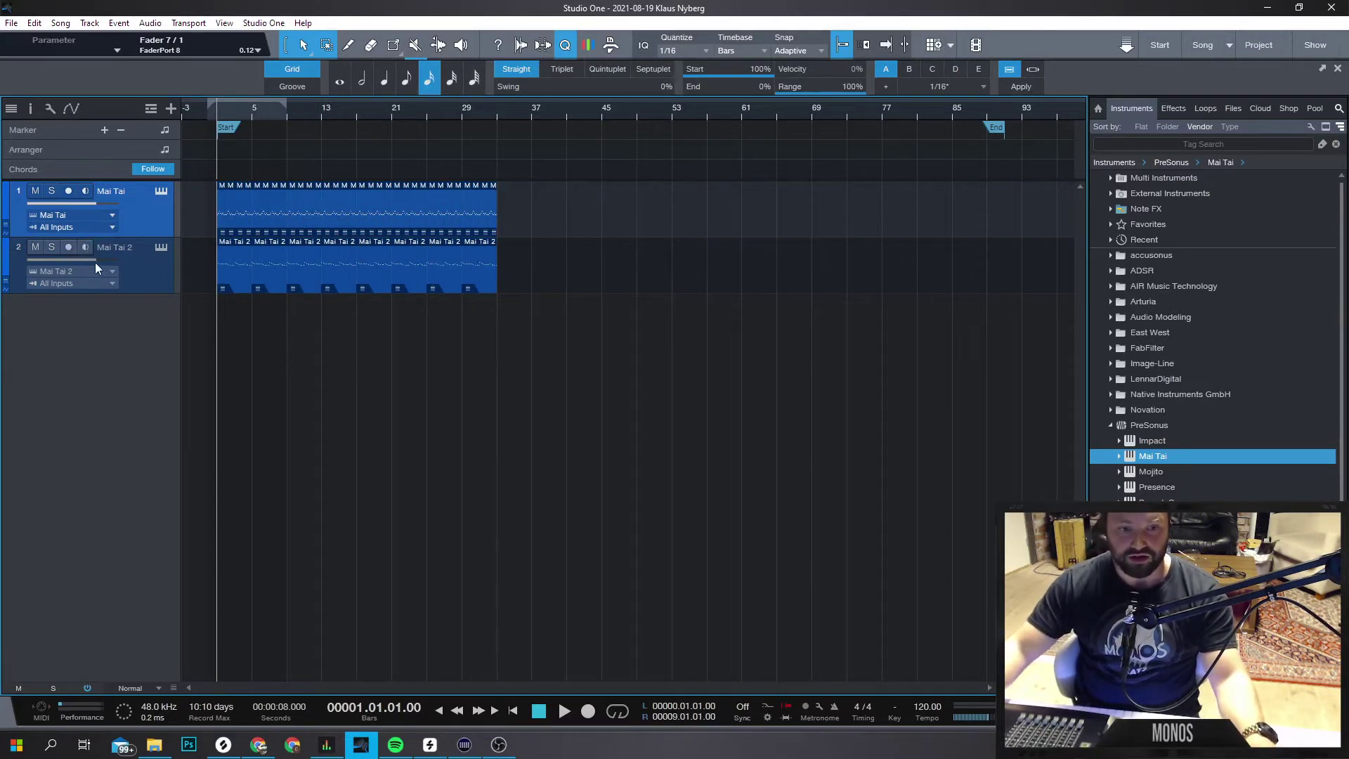
Set oscillator 2 of the Mai Tai 2 synth to the 8' octave and play back the result.
left_click(161, 246)
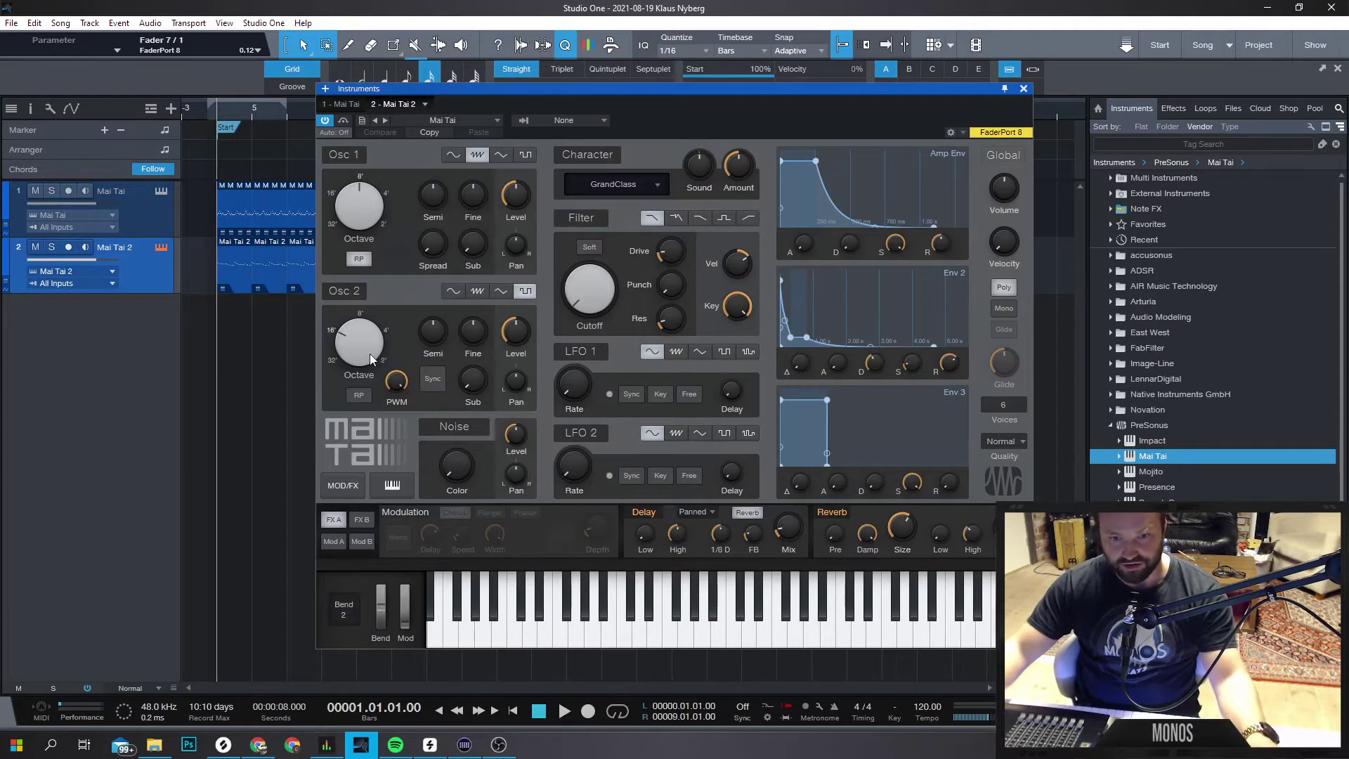
left_click_drag(368, 351, 382, 310)
key("space")
key("space")
Lower the Mai Tai 2 Amp Env sustain to about -8.4 dB, open the filter cutoff and set Punch to 60% while listening.
left_click_drag(816, 161, 842, 201)
key("space")
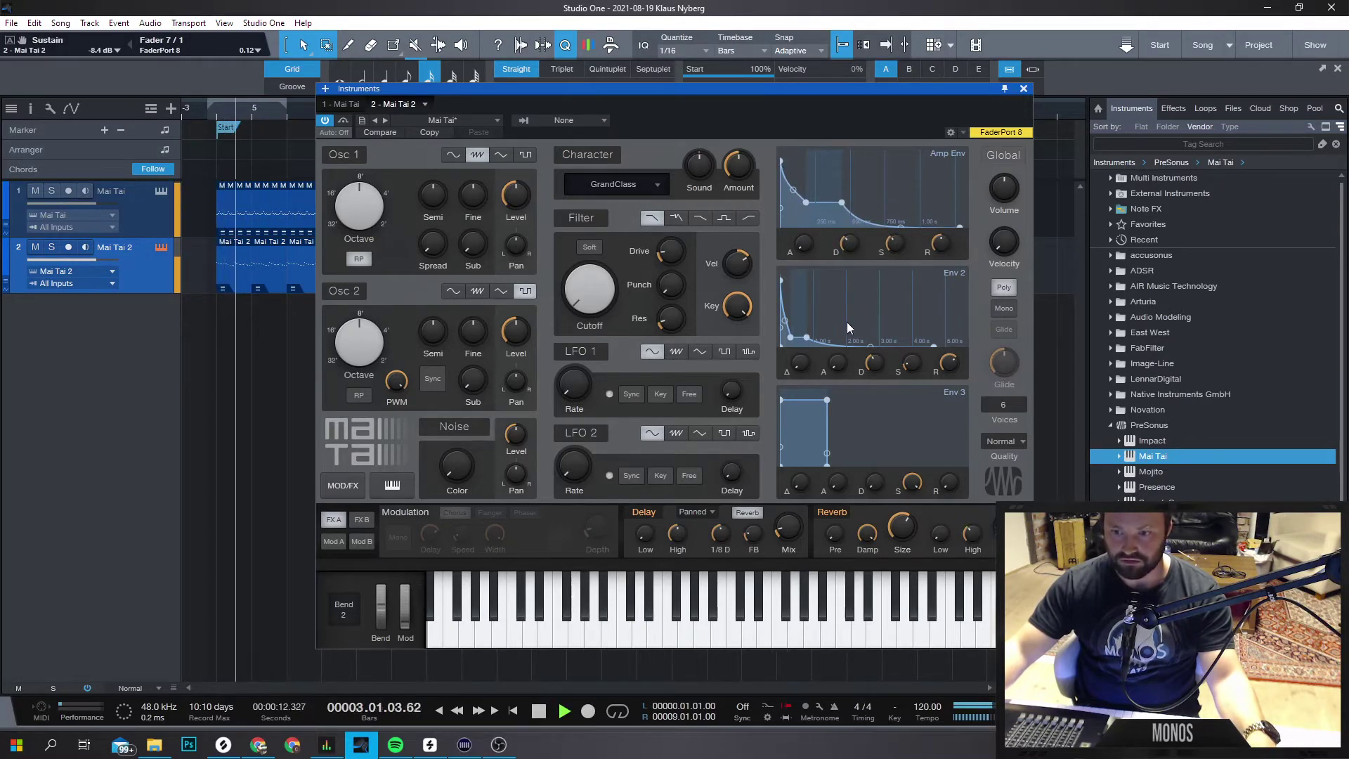
left_click_drag(602, 310, 660, 310)
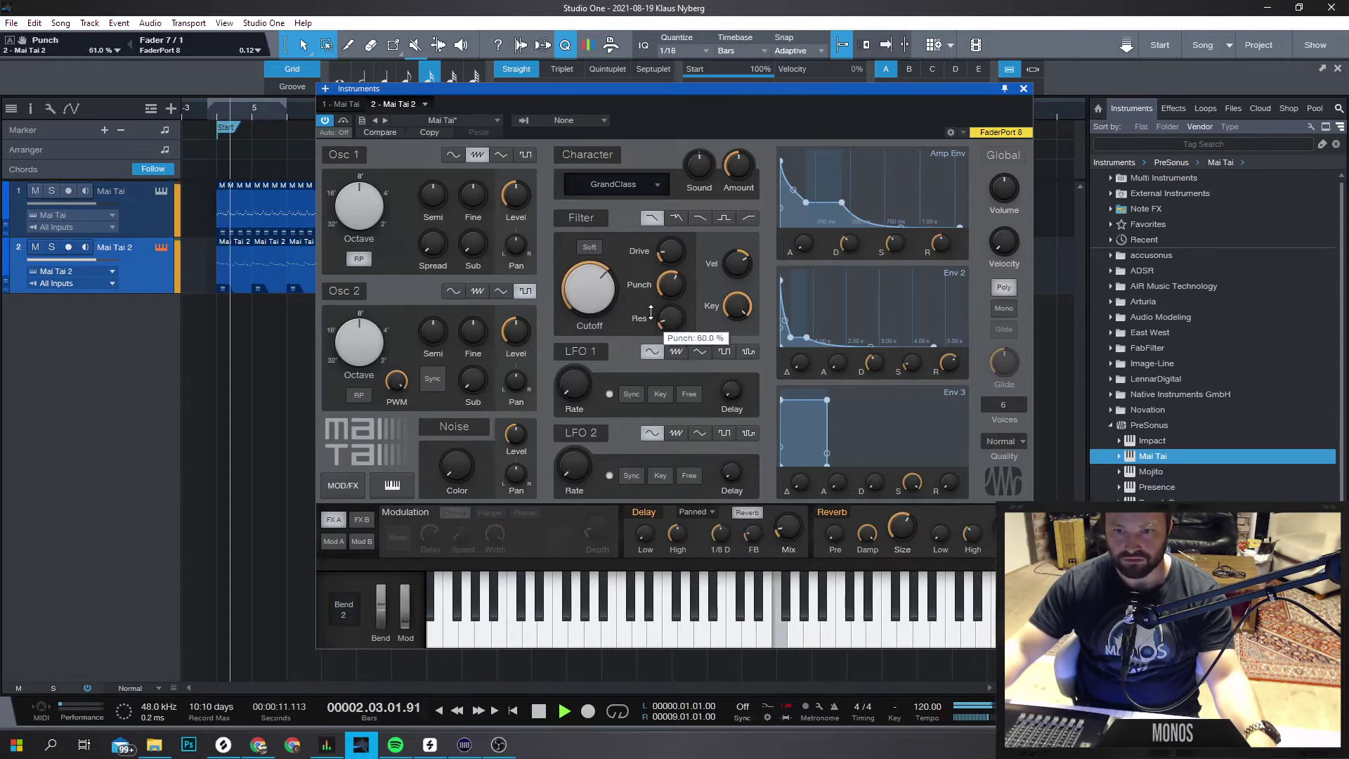
left_click(1024, 88)
key("space")
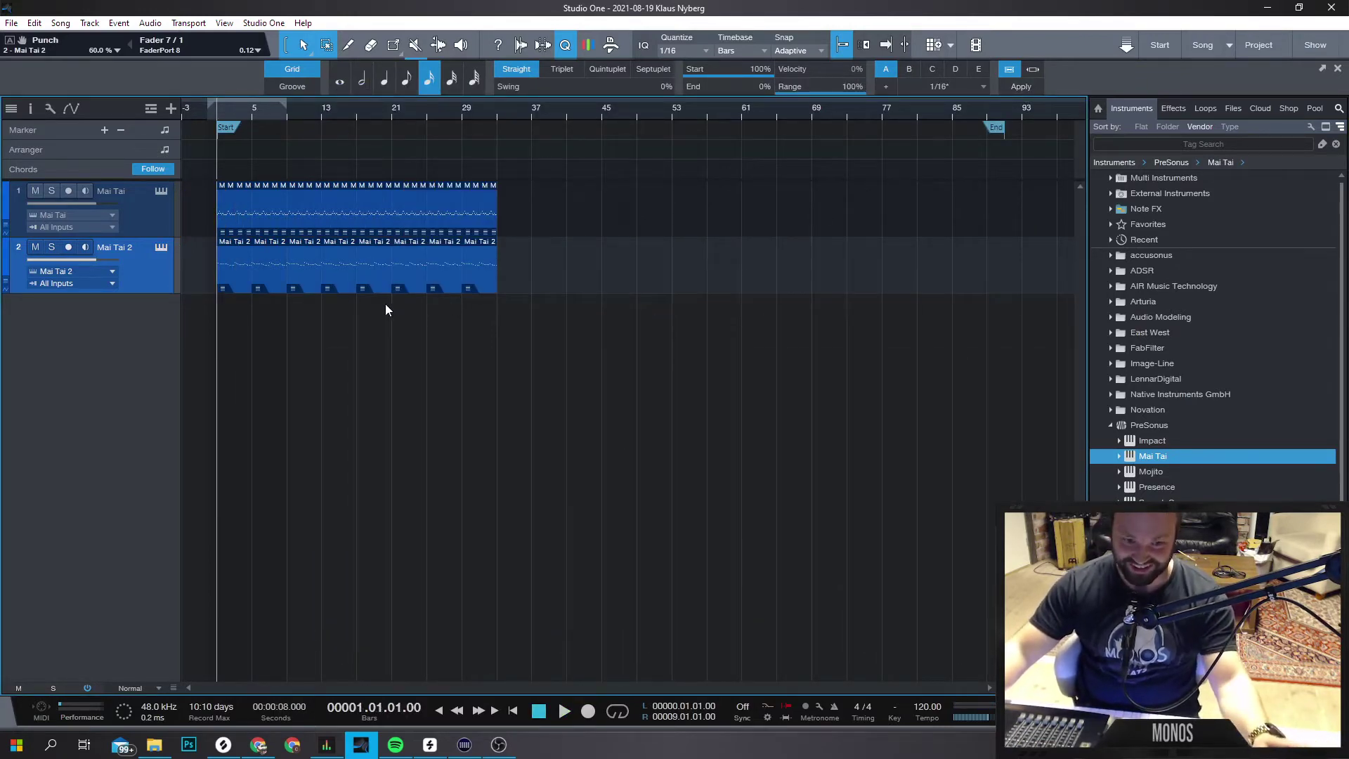
Duplicate the Mai Tai 2 track completely with its instrument.
left_click_drag(530, 197, 216, 328)
left_click(548, 364)
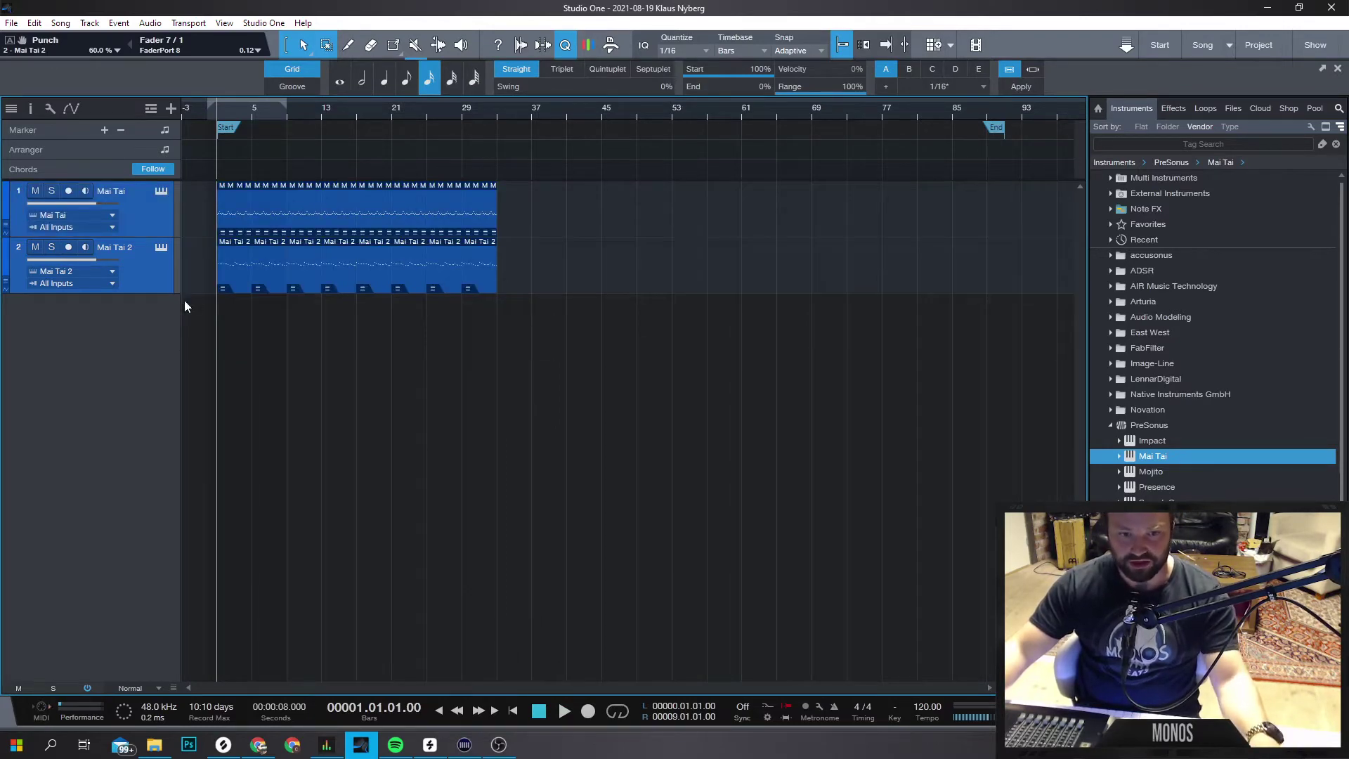
right_click(147, 273)
left_click(137, 293)
left_click(158, 271)
right_click(156, 281)
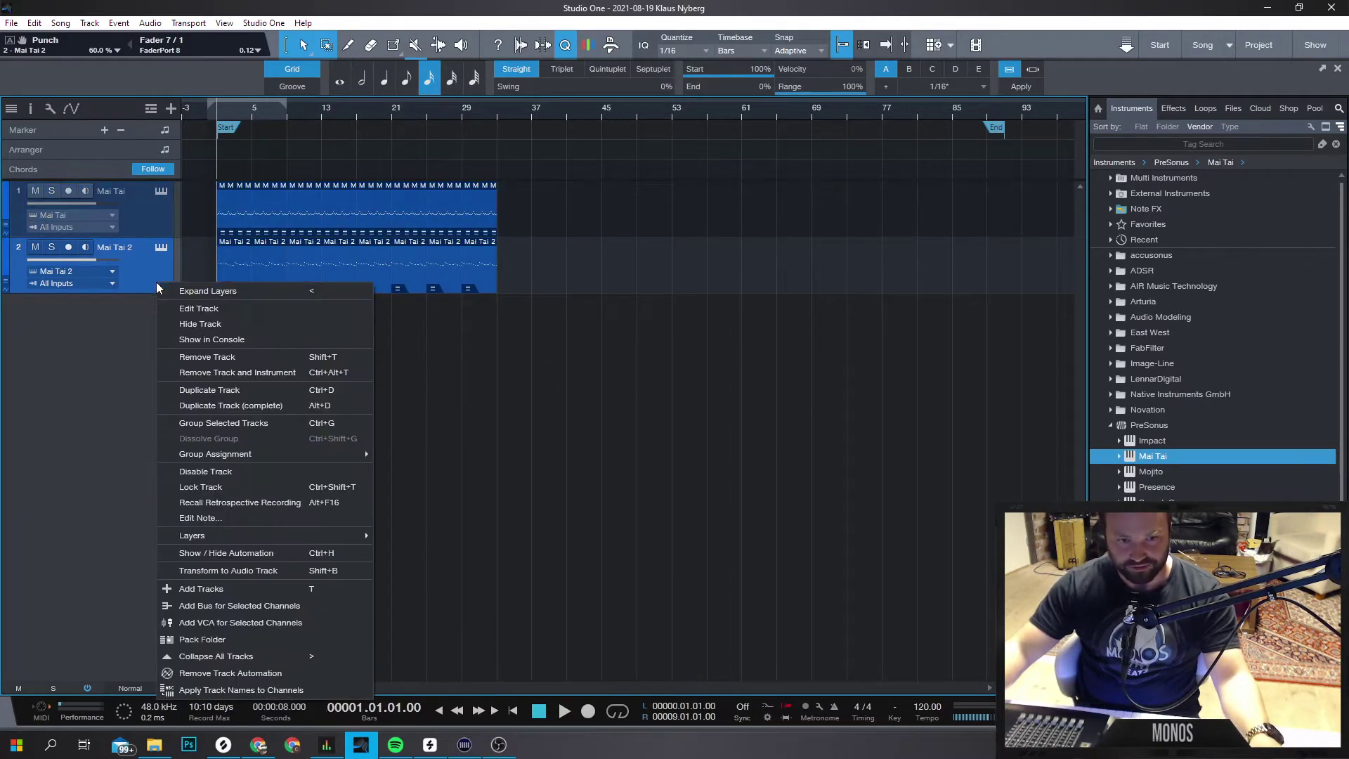
left_click(260, 406)
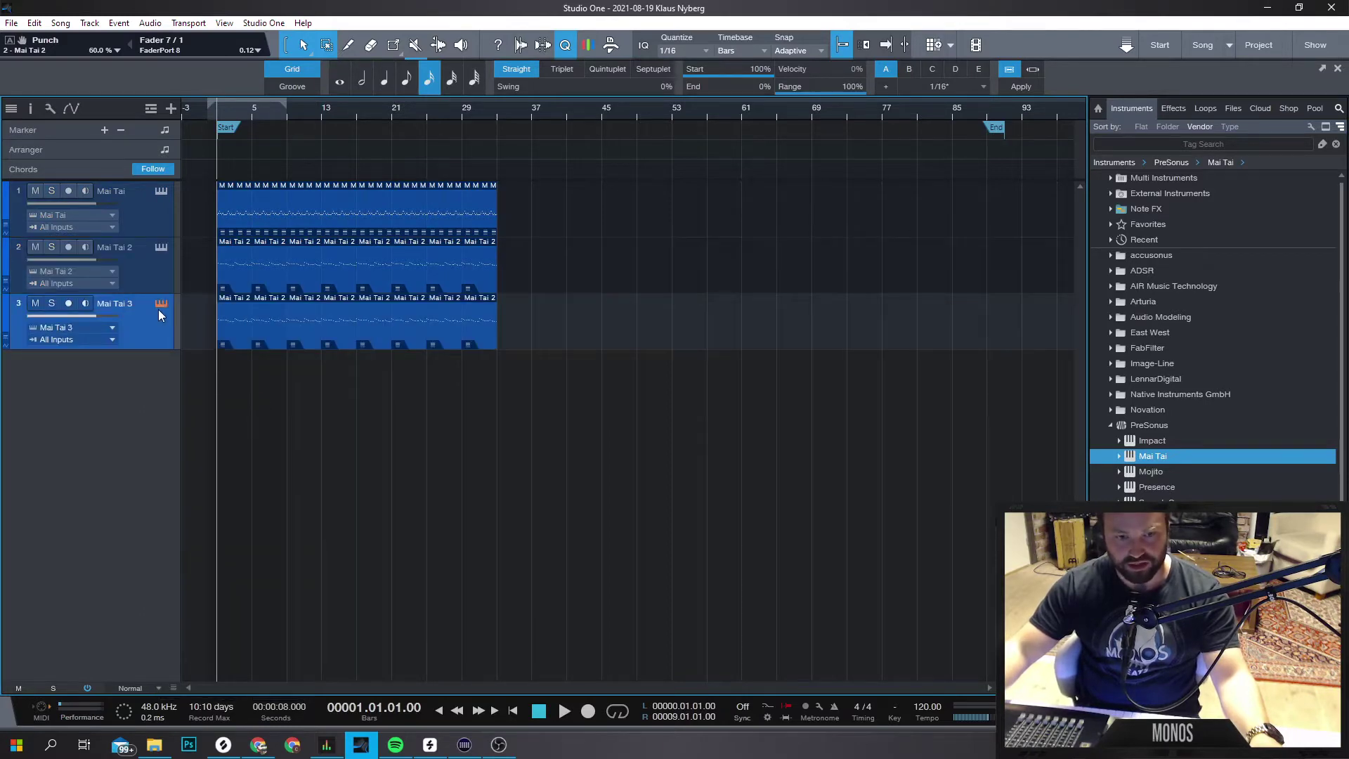
On the Mai Tai 3 synth's filter, turn Punch fully down, set the cutoff to about 182 Hz, and raise Drive to 34% and the resonance.
left_click(161, 304)
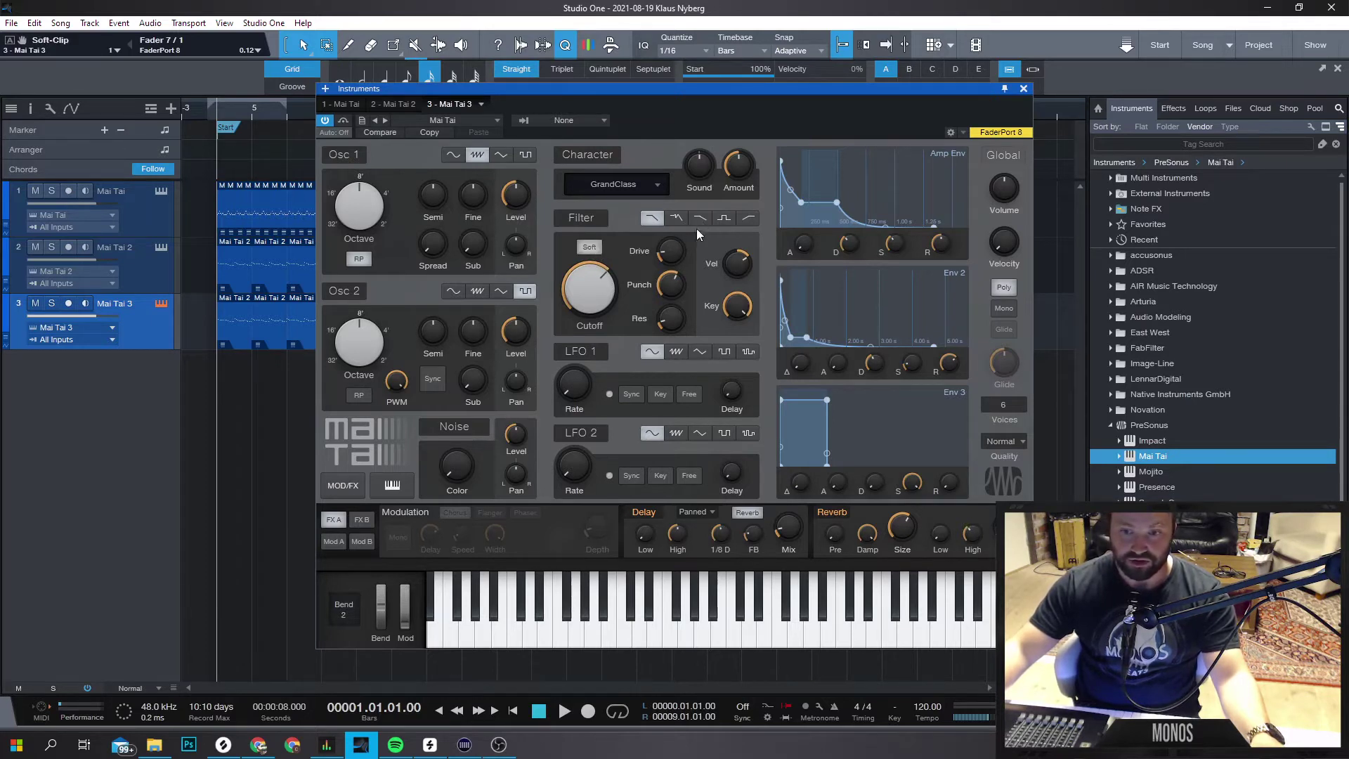
left_click_drag(670, 282, 653, 385)
left_click_drag(607, 285, 591, 321)
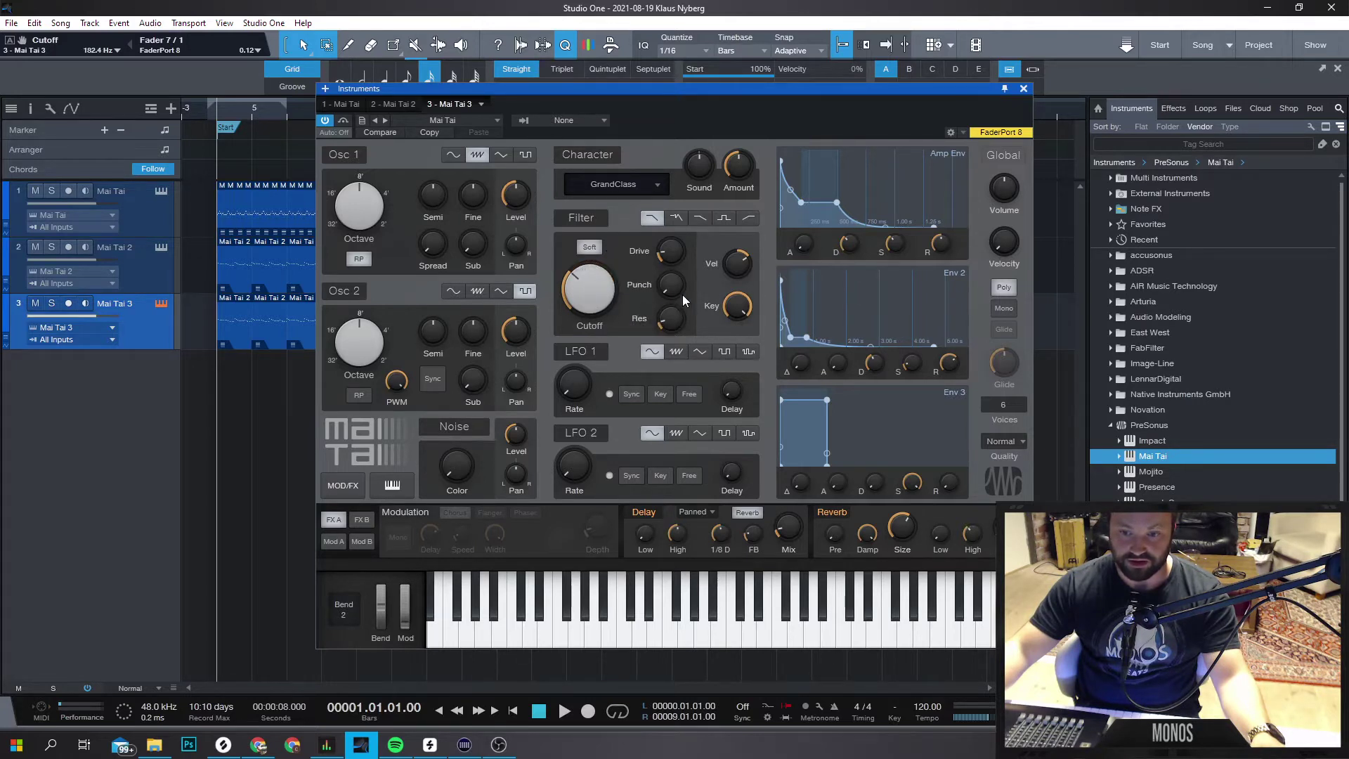
left_click_drag(671, 251, 672, 232)
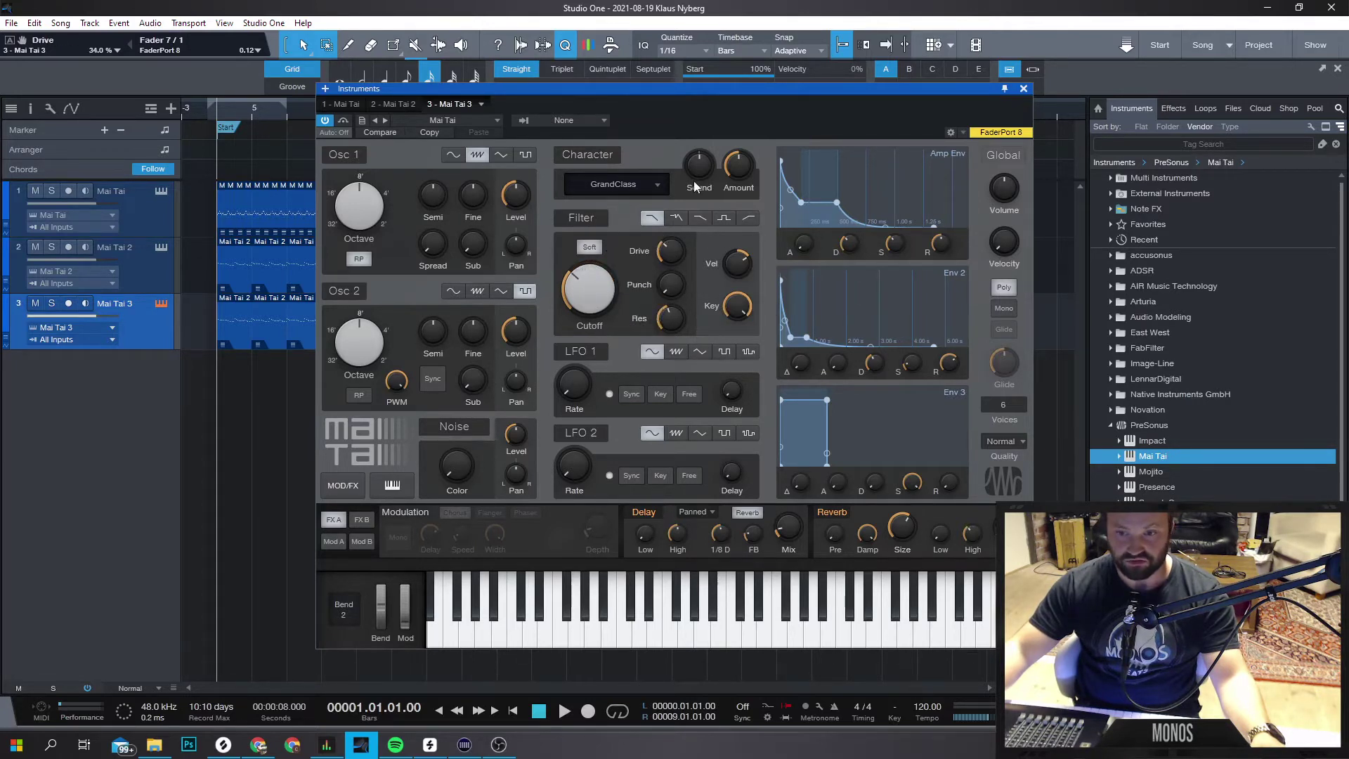
Set the Mai Tai 3 character to Voxil with a higher Amount, shape Env 3 with a 30 ms decay and audition the sound.
left_click(648, 187)
left_click(631, 298)
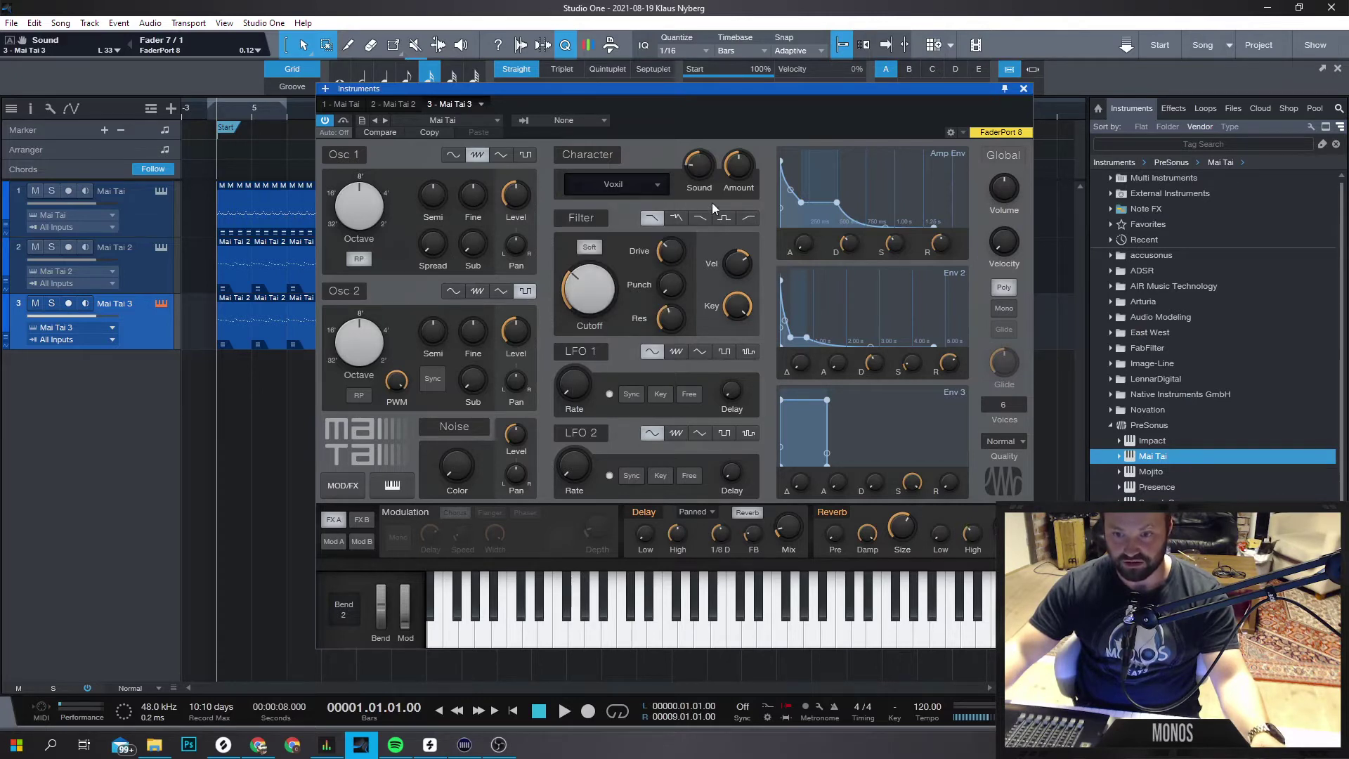
left_click_drag(738, 167, 759, 151)
left_click_drag(830, 402, 808, 428)
key("space")
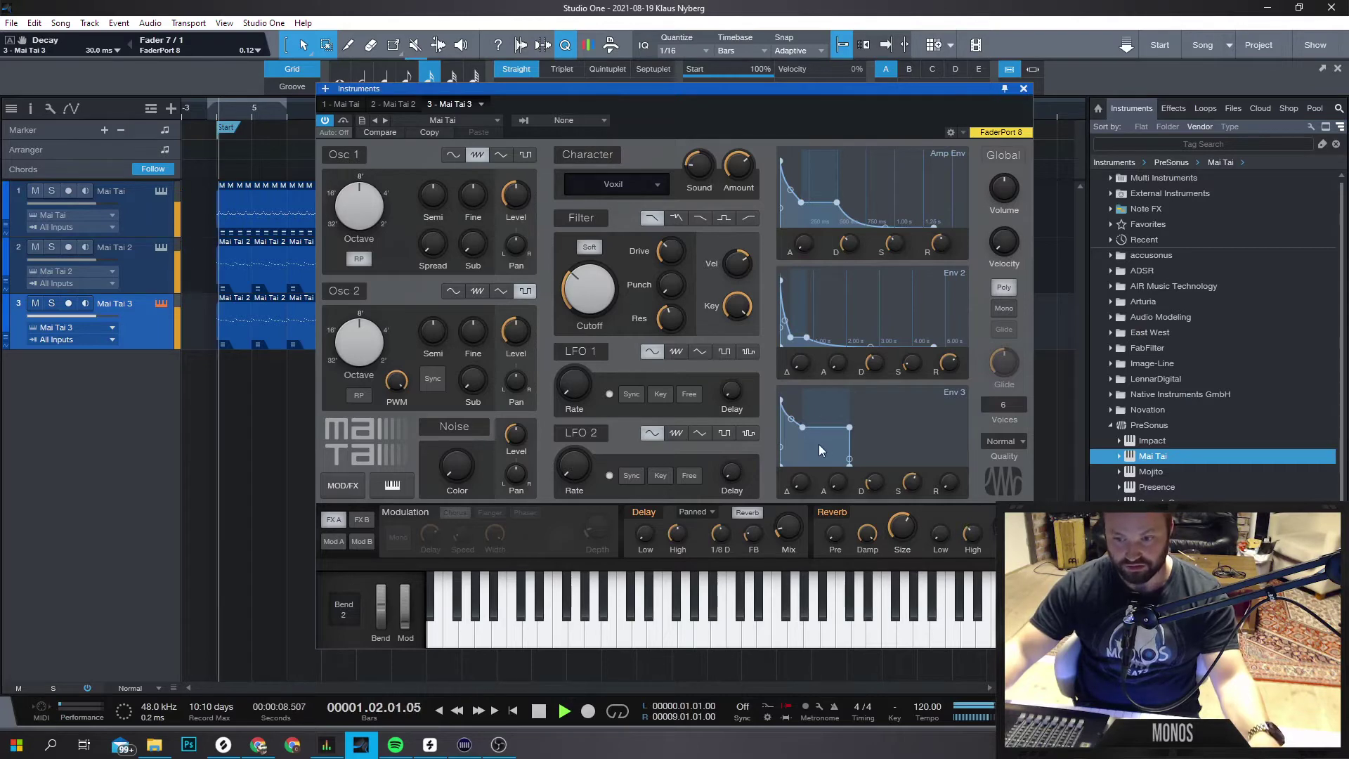
key("space")
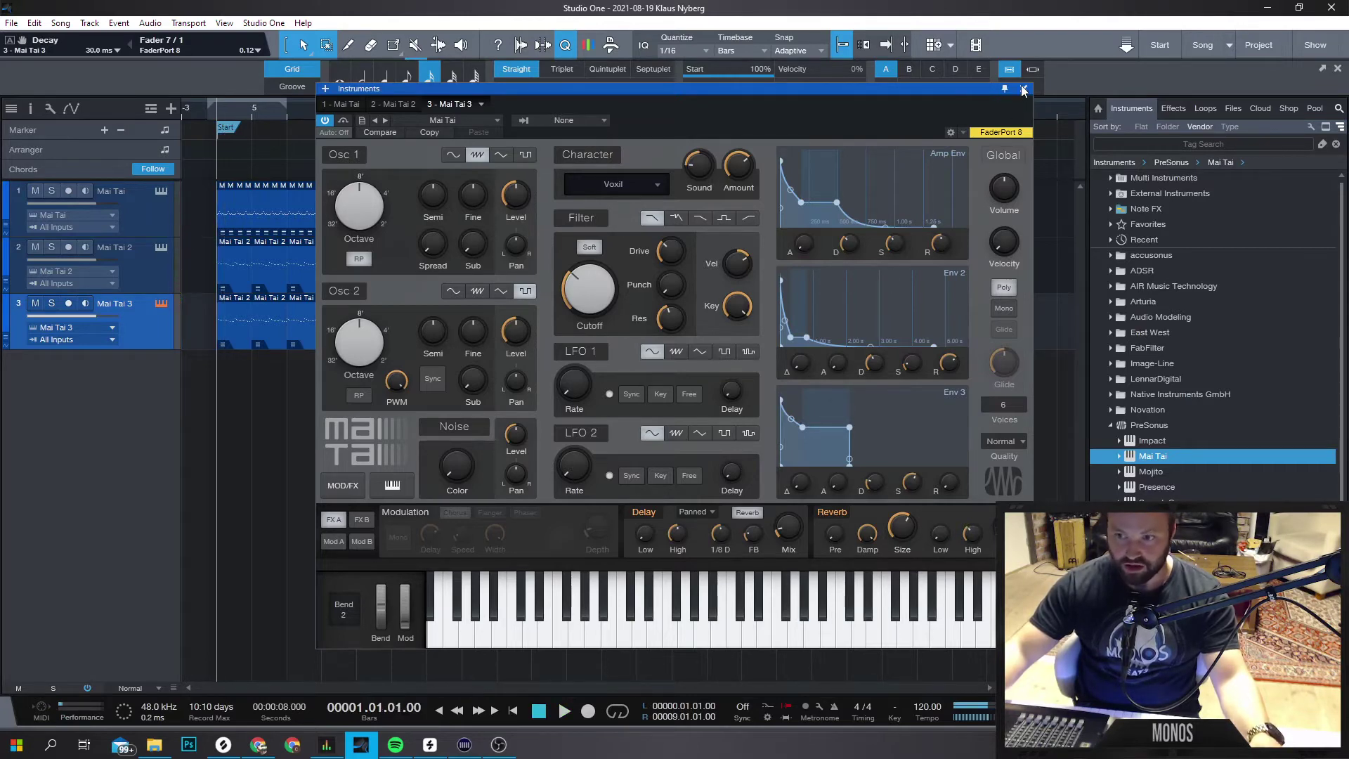
left_click(1023, 88)
Delete all the copied clips on the Mai Tai 3 track and arm the track for recording.
left_click_drag(520, 299, 234, 343)
key("Delete")
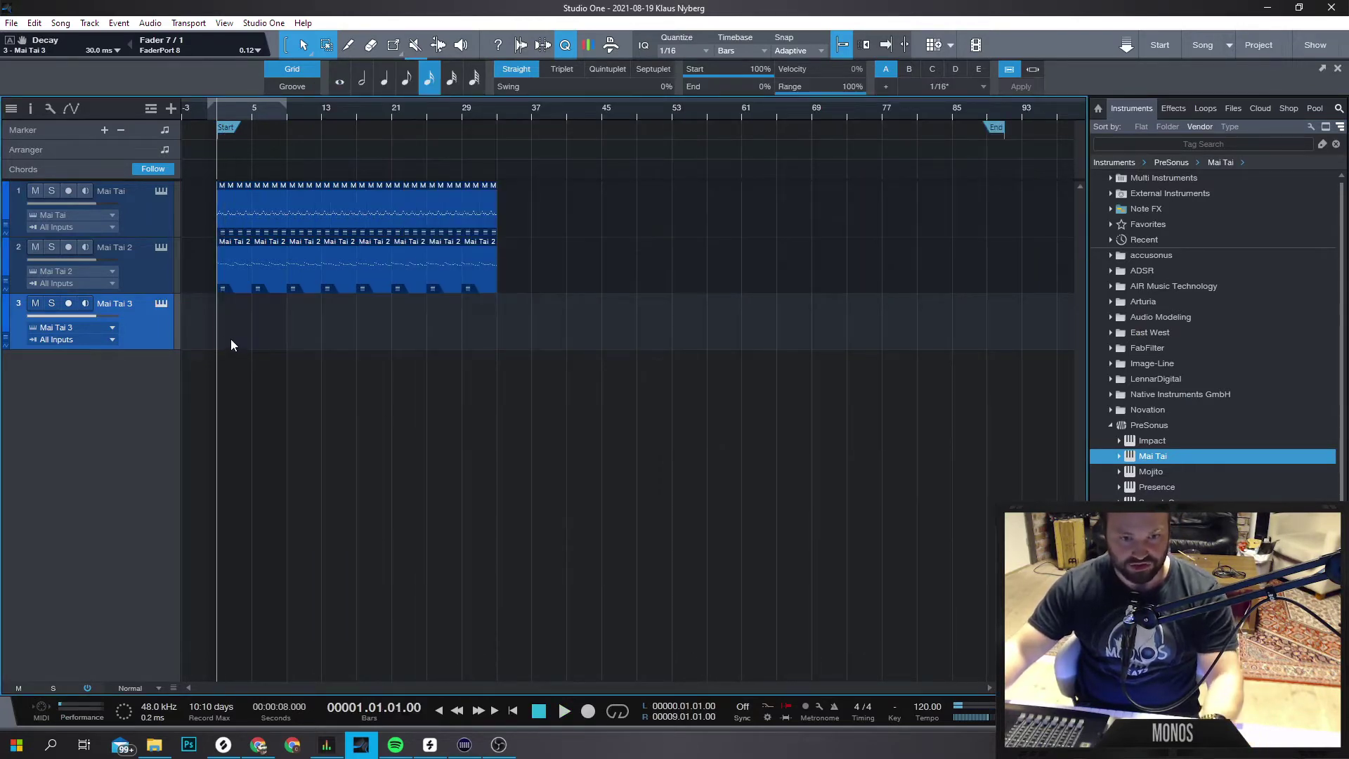
left_click(74, 303)
Record a four-bar part from bar 1 on the Mai Tai 3 track.
key("space")
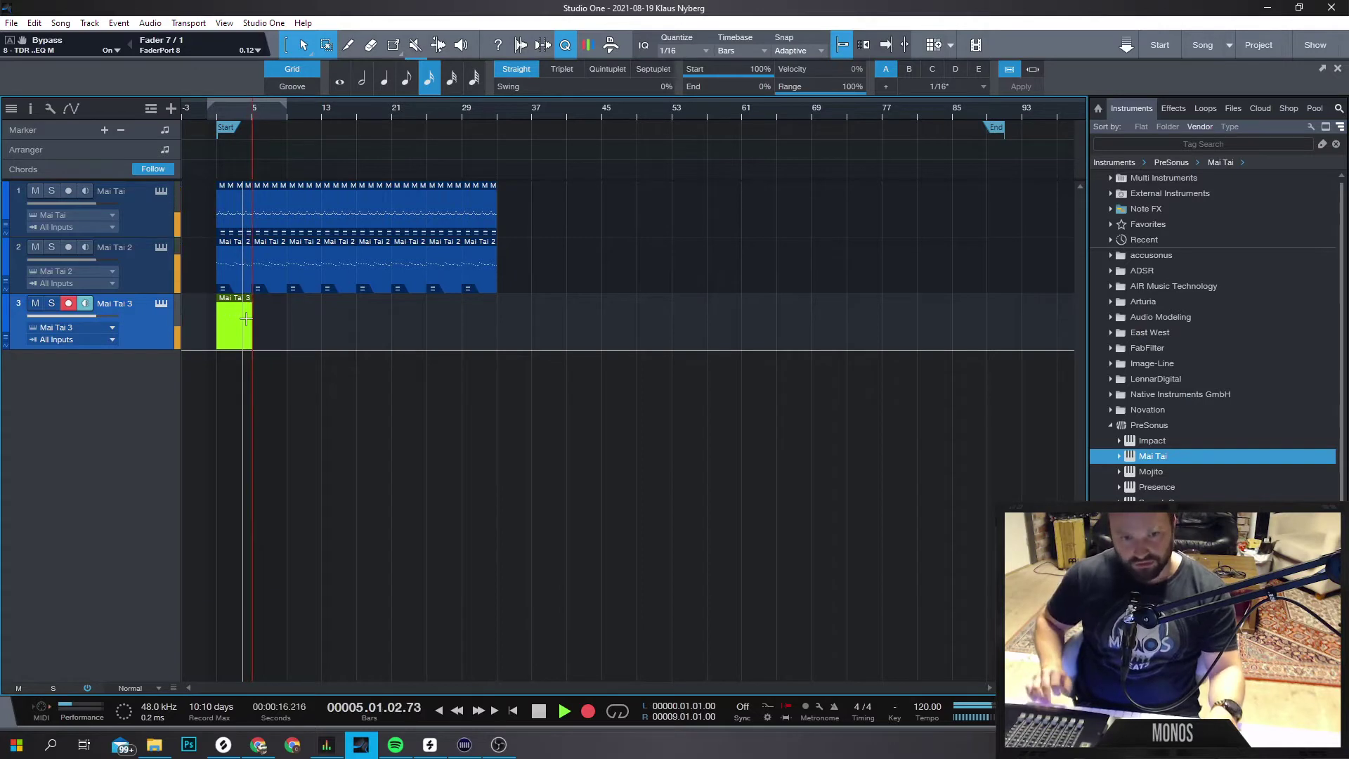
key("space")
key("space")
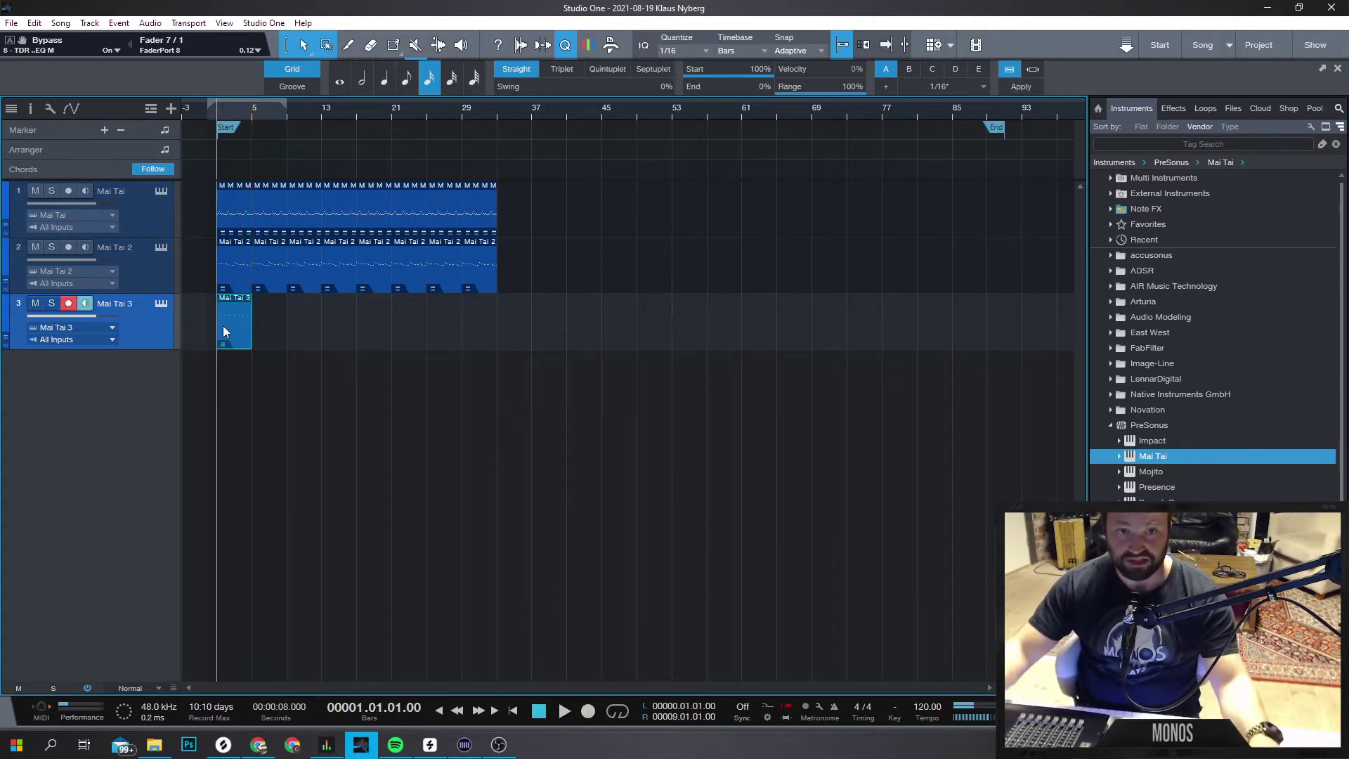
Open the Mai Tai 3 part in the note editor, move the G#4 note at bar 3 to 2.4.4 and play it back.
left_click_drag(279, 342, 175, 349)
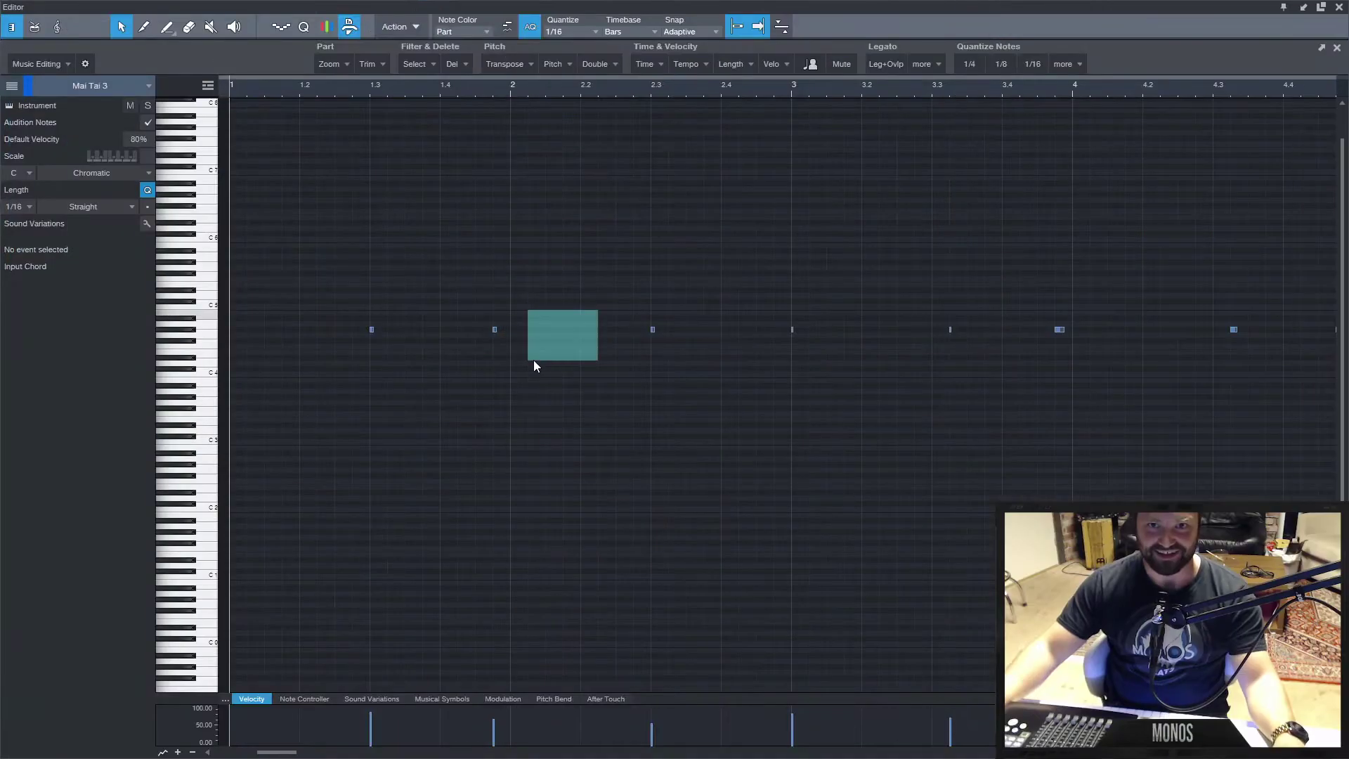
left_click(792, 329)
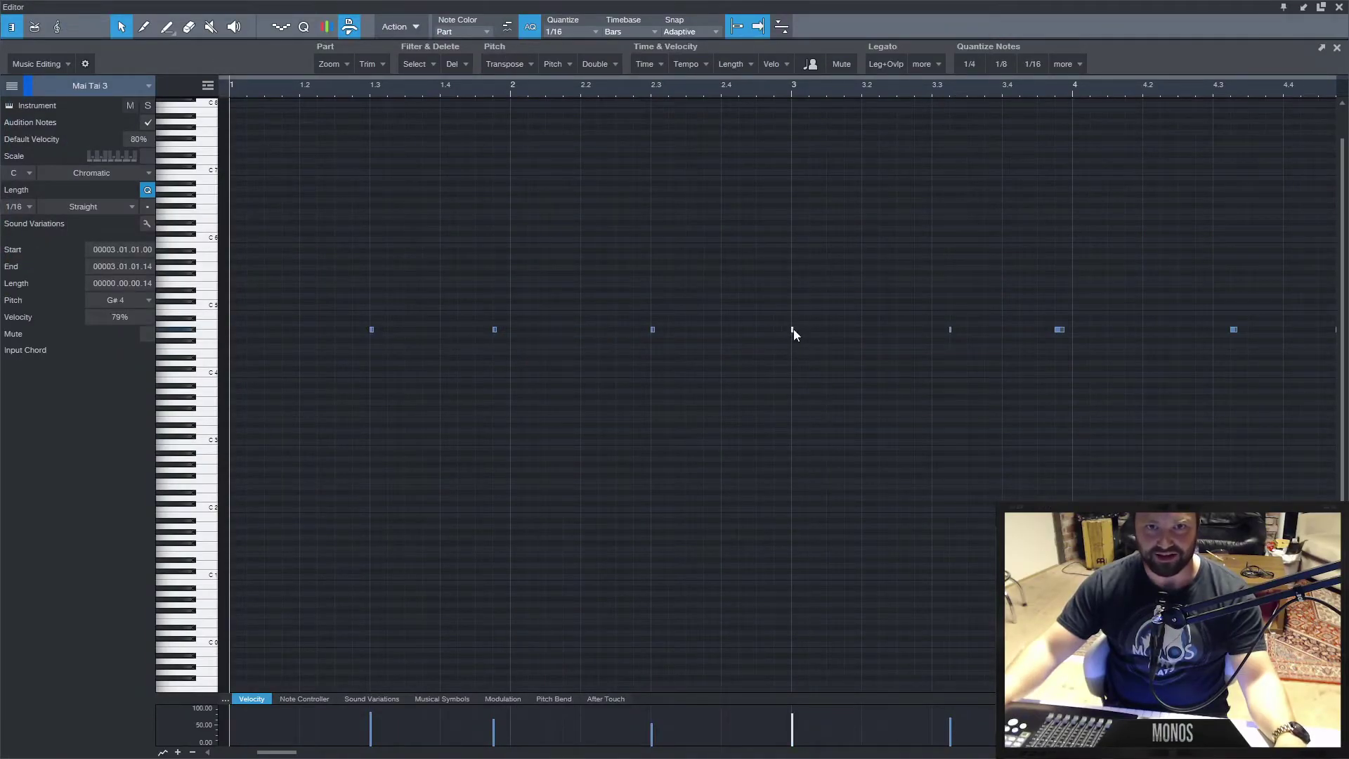
left_click_drag(791, 329, 783, 331)
key("space")
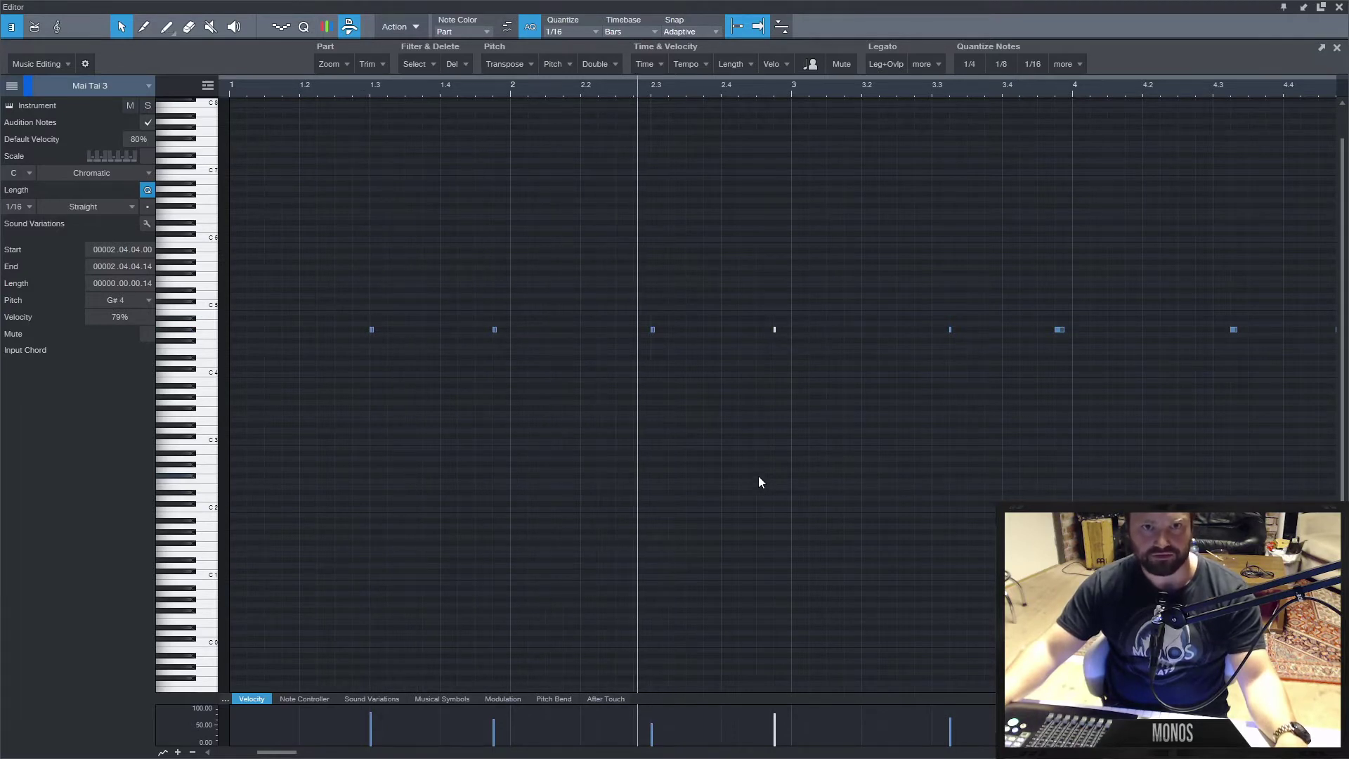
key("space")
Try editing the first-bar notes of the Mai Tai 3 part and undo the edits.
scroll(610, 490, "down", 3)
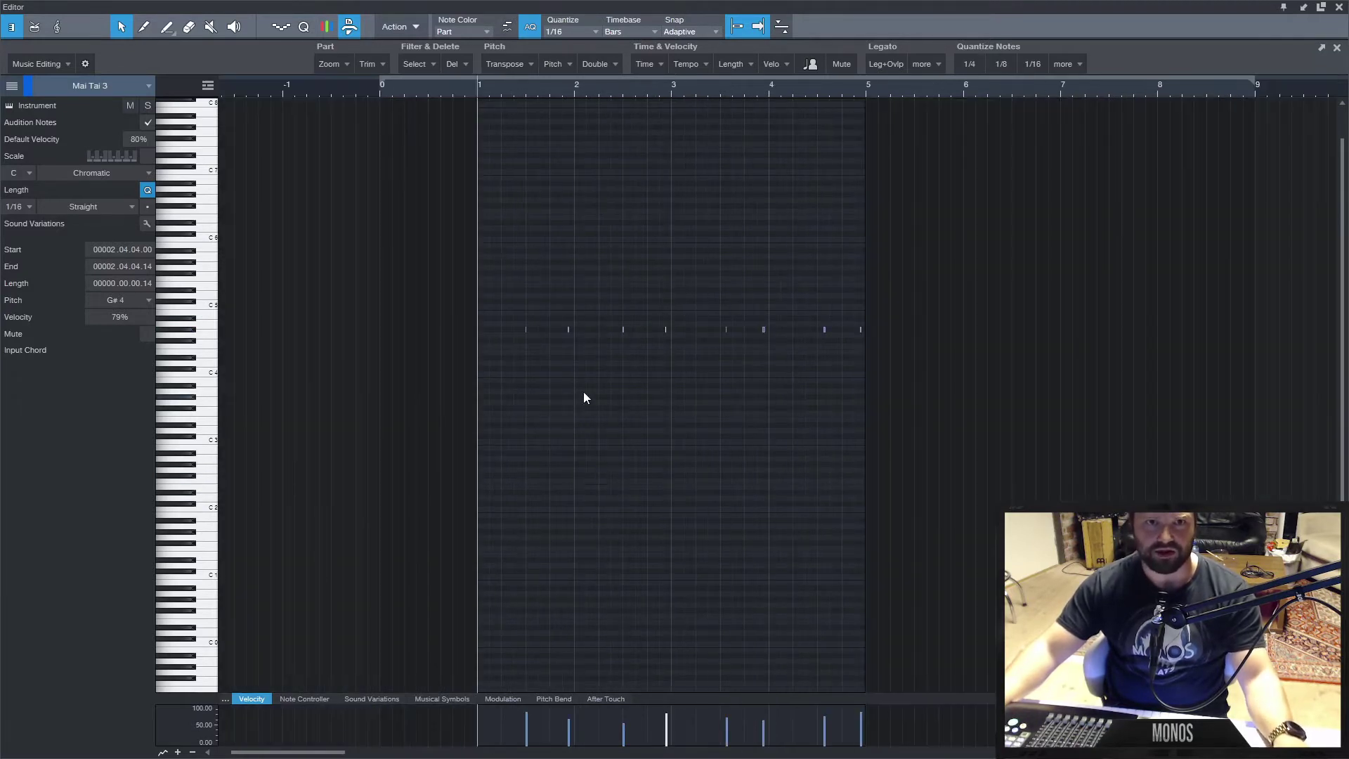
double_click(540, 317)
left_click_drag(555, 310, 536, 328)
key("ctrl+z")
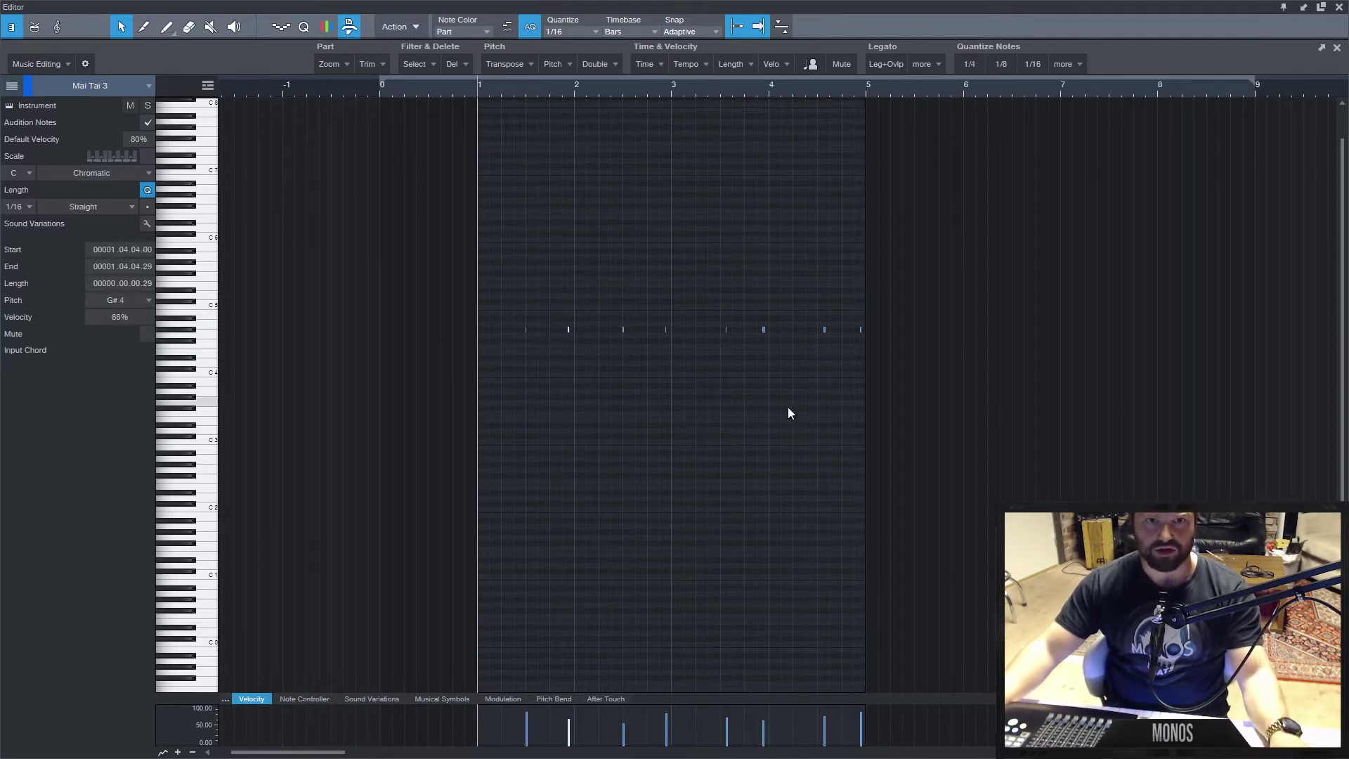
key("ctrl+z")
Record a new four-bar melody on the Mai Tai 3 track, quantize its notes to the 1/16 grid and play it back.
key("KP_Multiply")
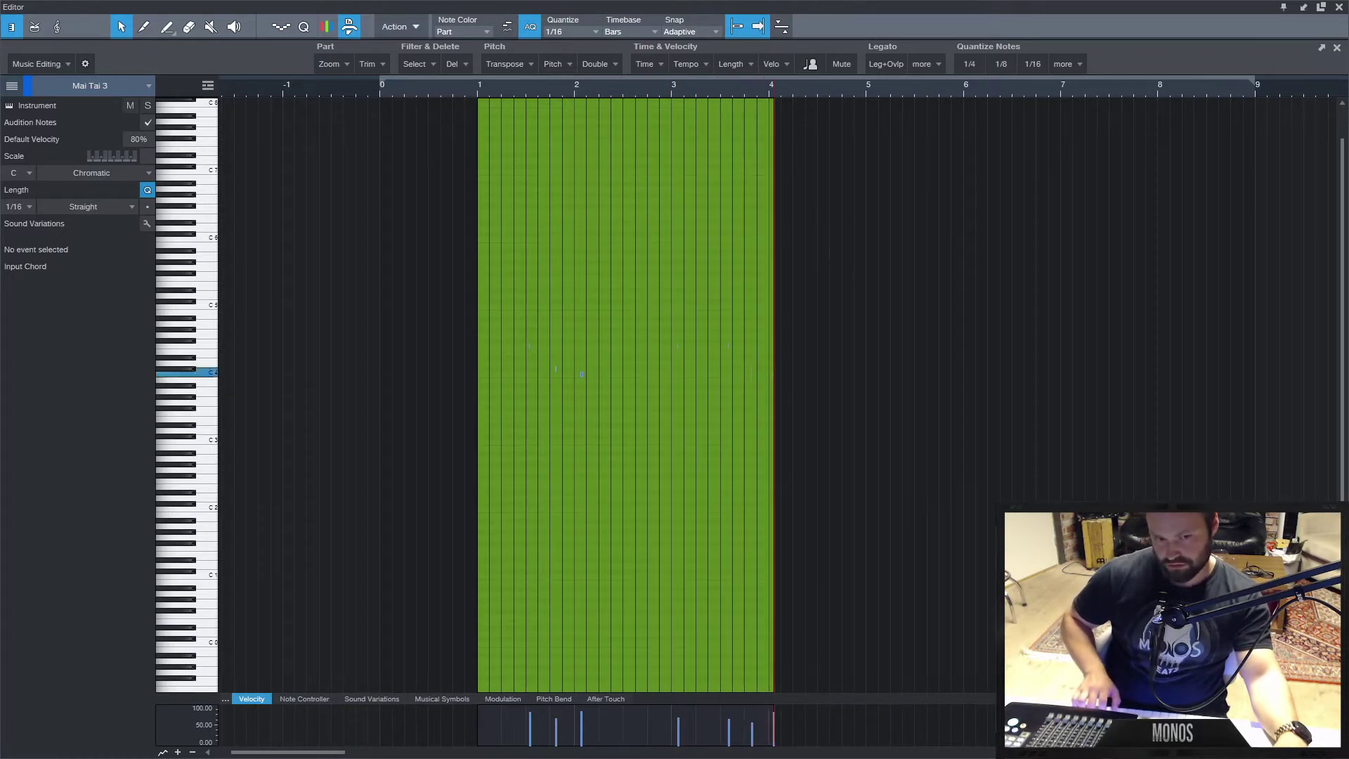
key("space")
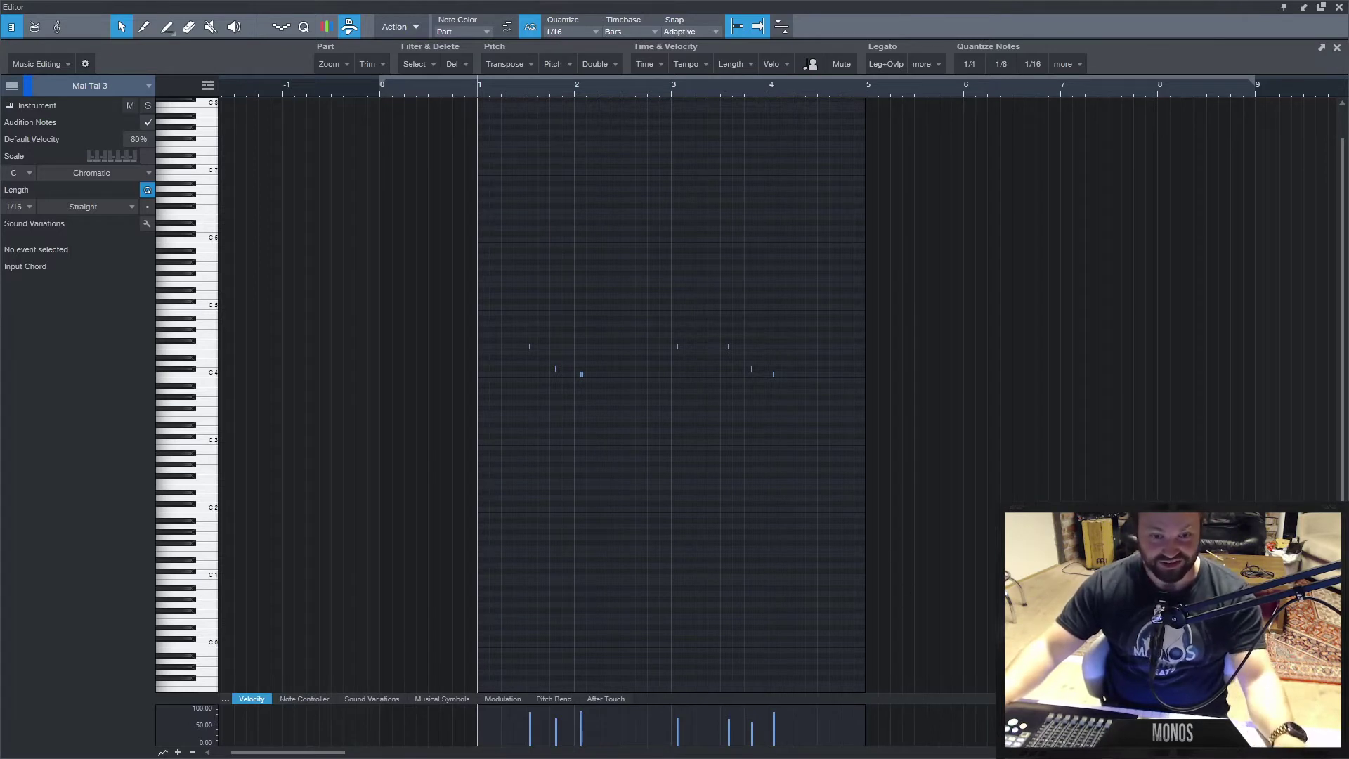
key("q")
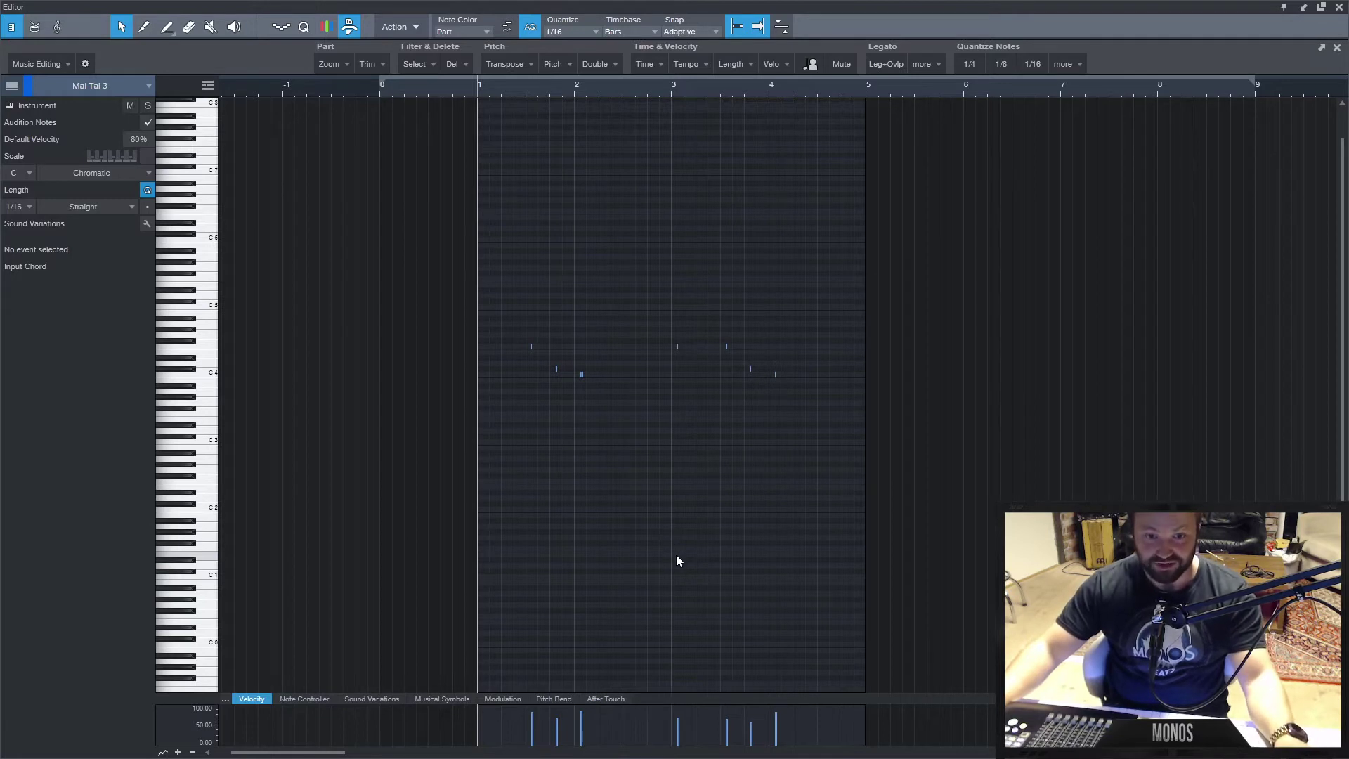
key("space")
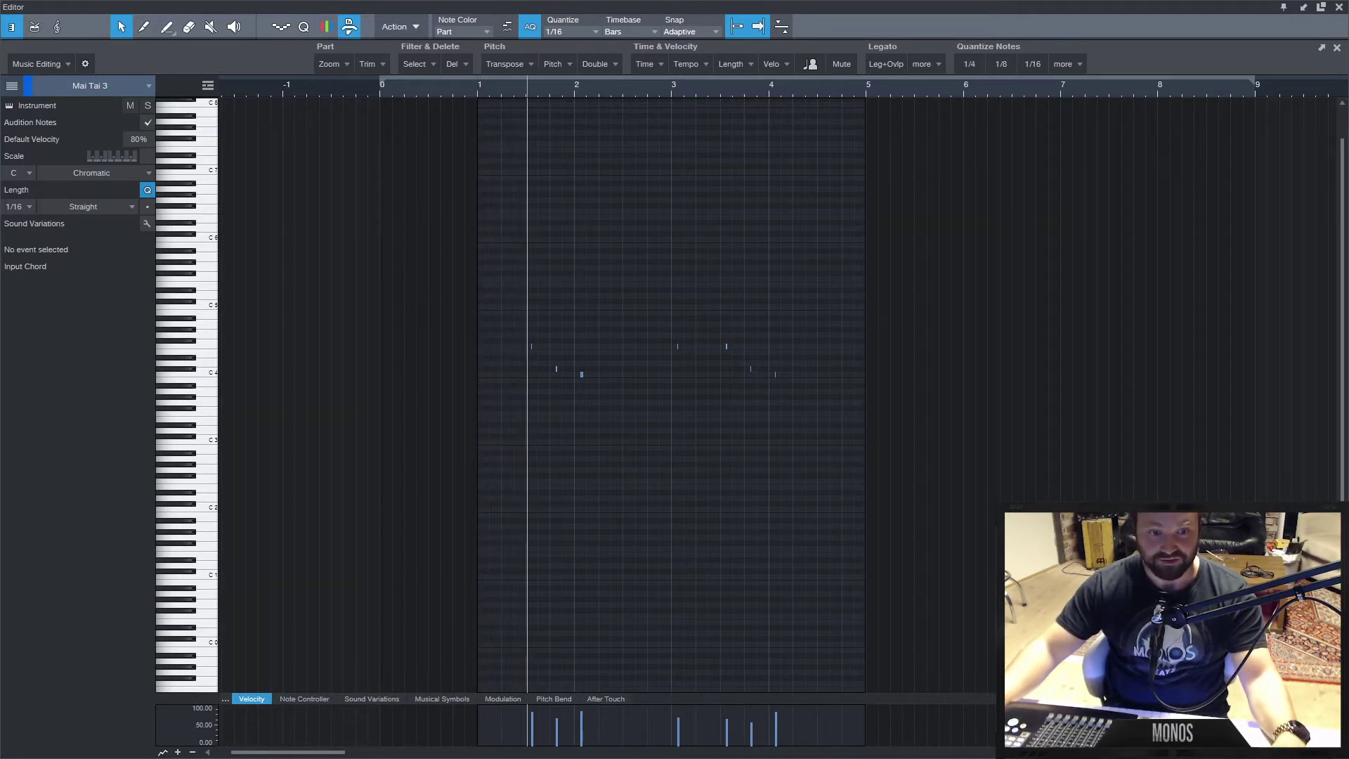
key("space")
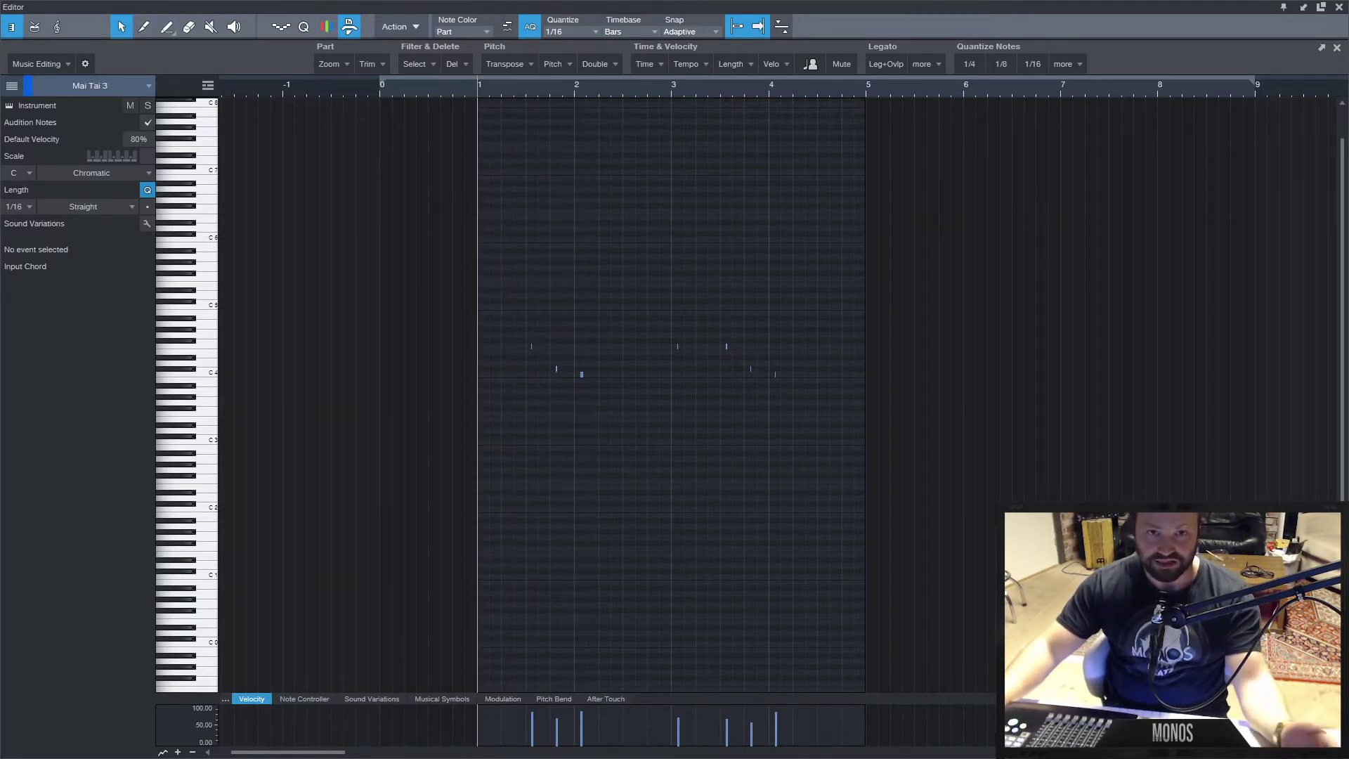
Duplicate the quantized Mai Tai 3 clip seven times so it repeats up to bar 33.
key("d")
key("d")
key("d")
key("d")
key("d")
key("d")
key("d")
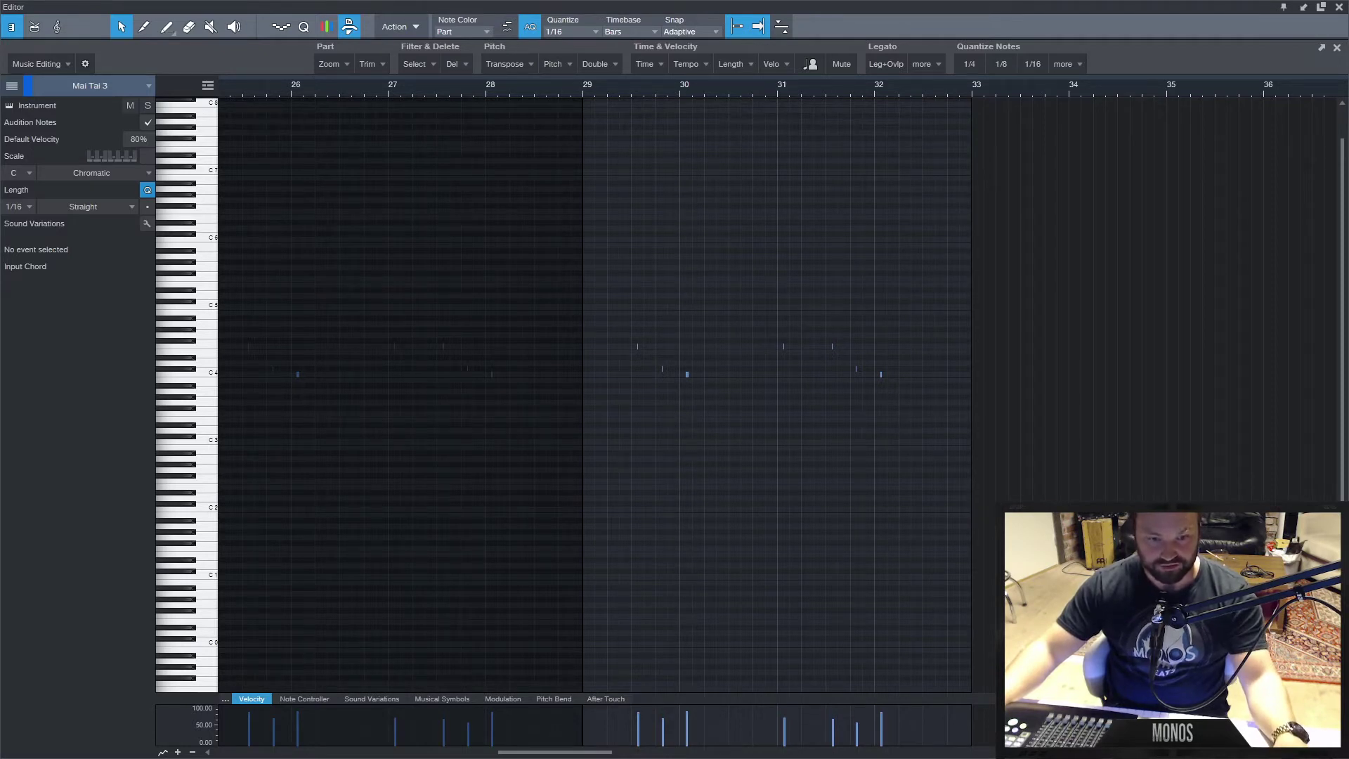
Duplicate the Mai Tai 3 track completely and transpose the copied track's clips by 12 semitones.
key("Down")
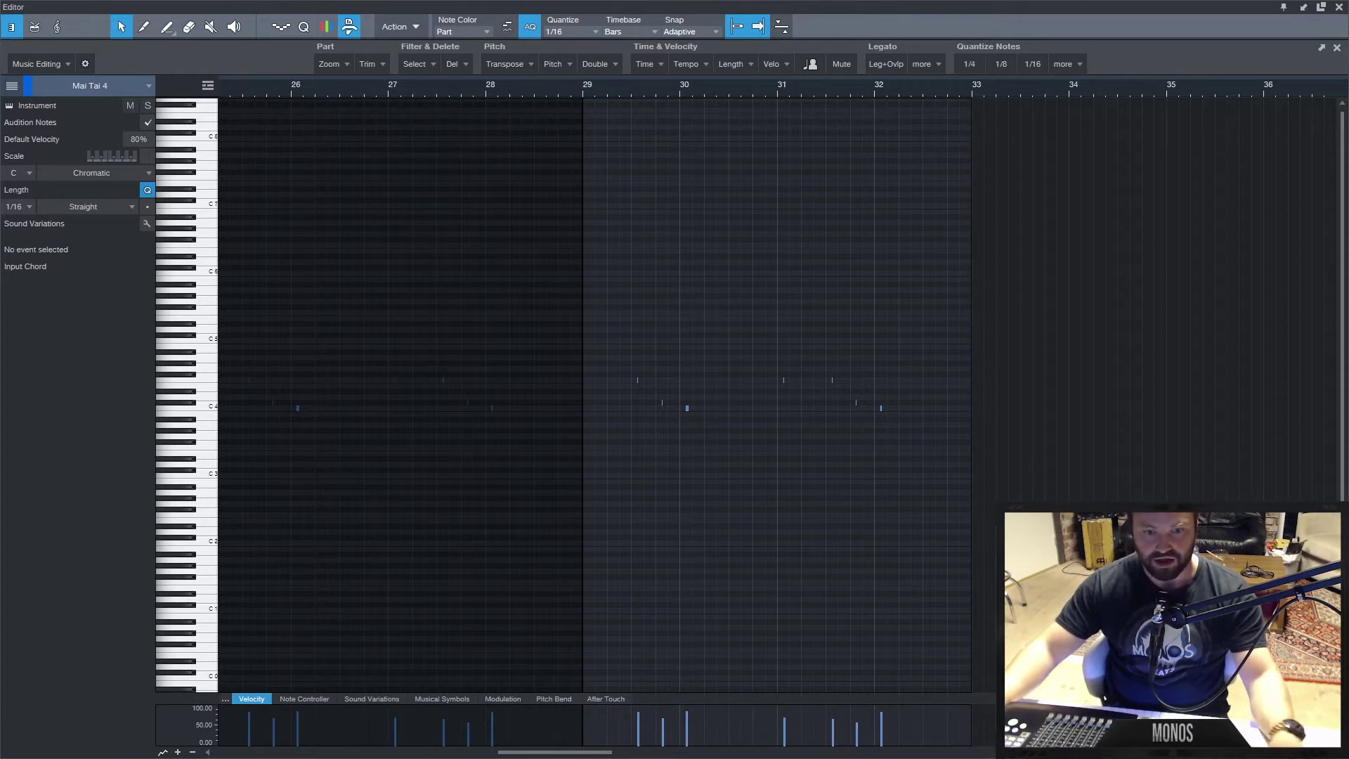
key("Home")
key("alt+Left")
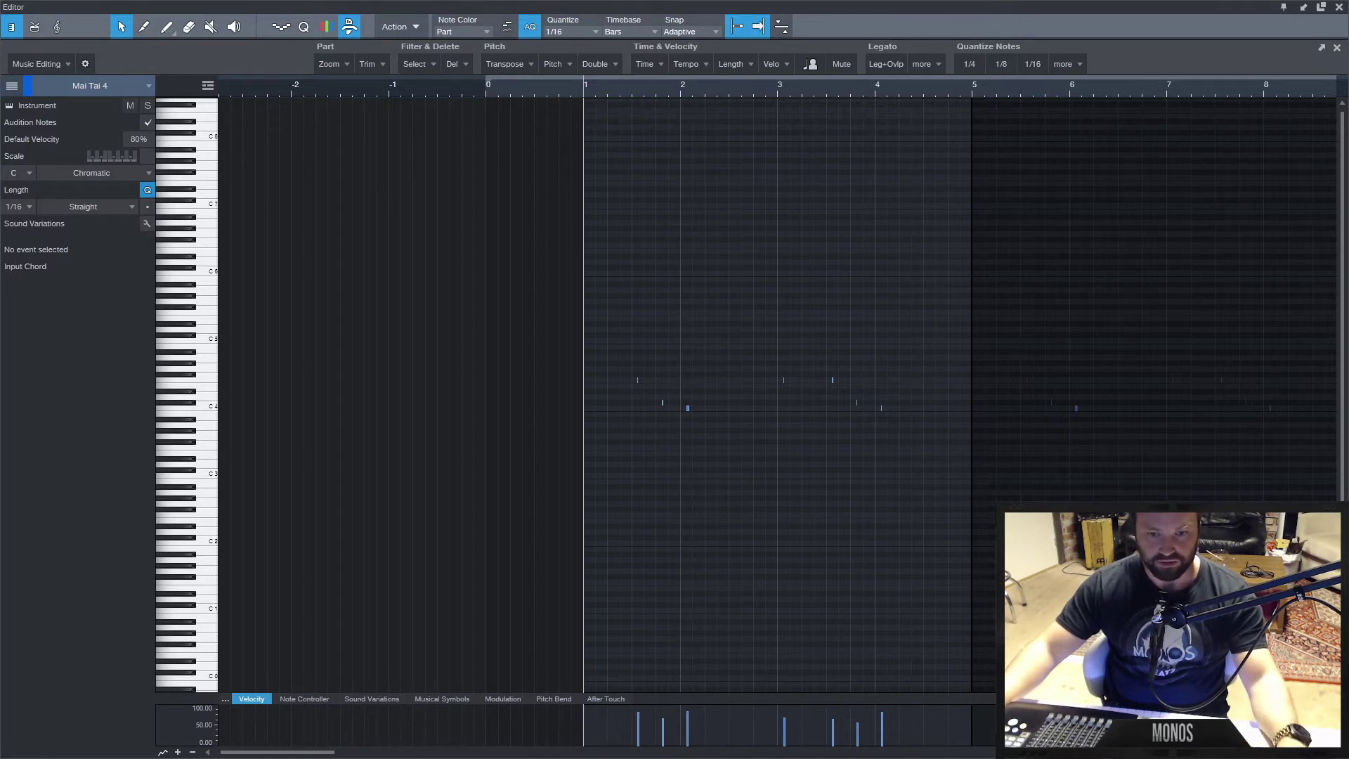
left_click(1118, 379)
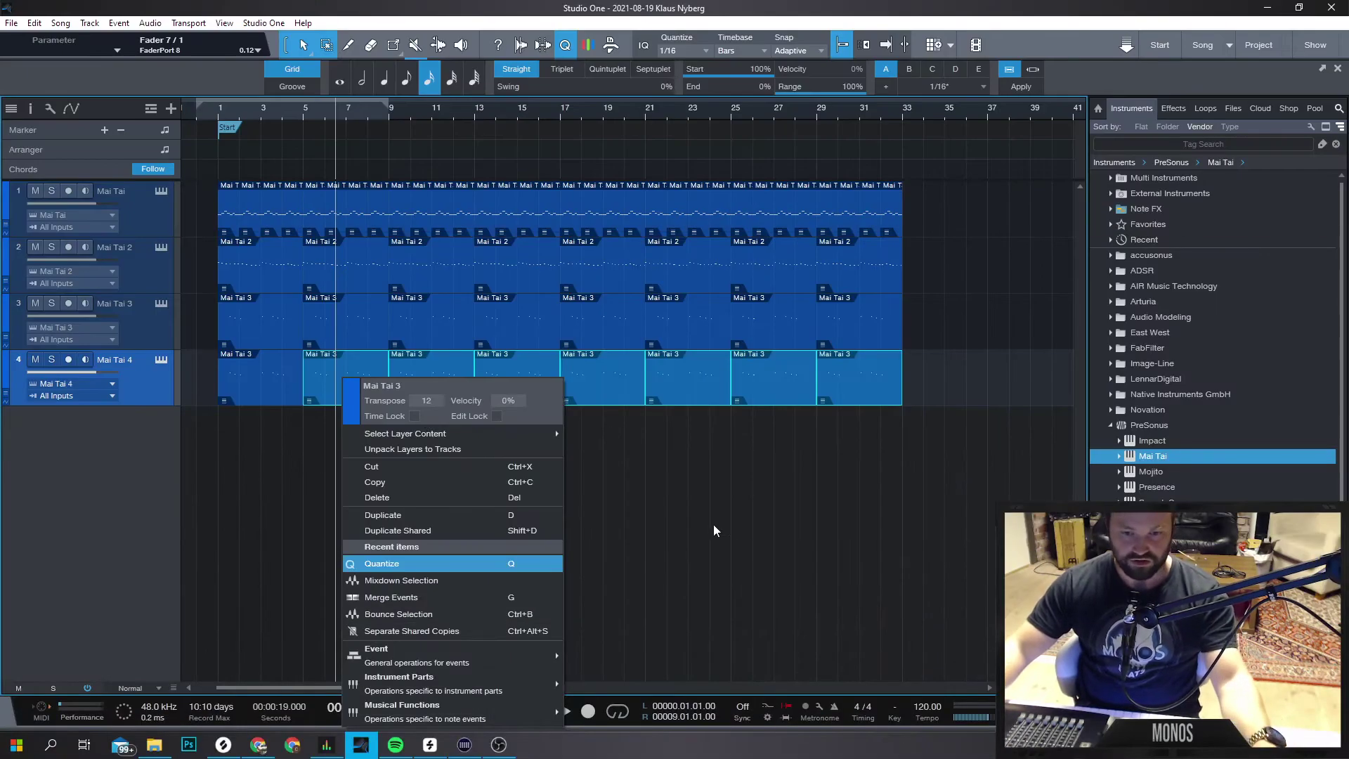
left_click(714, 525)
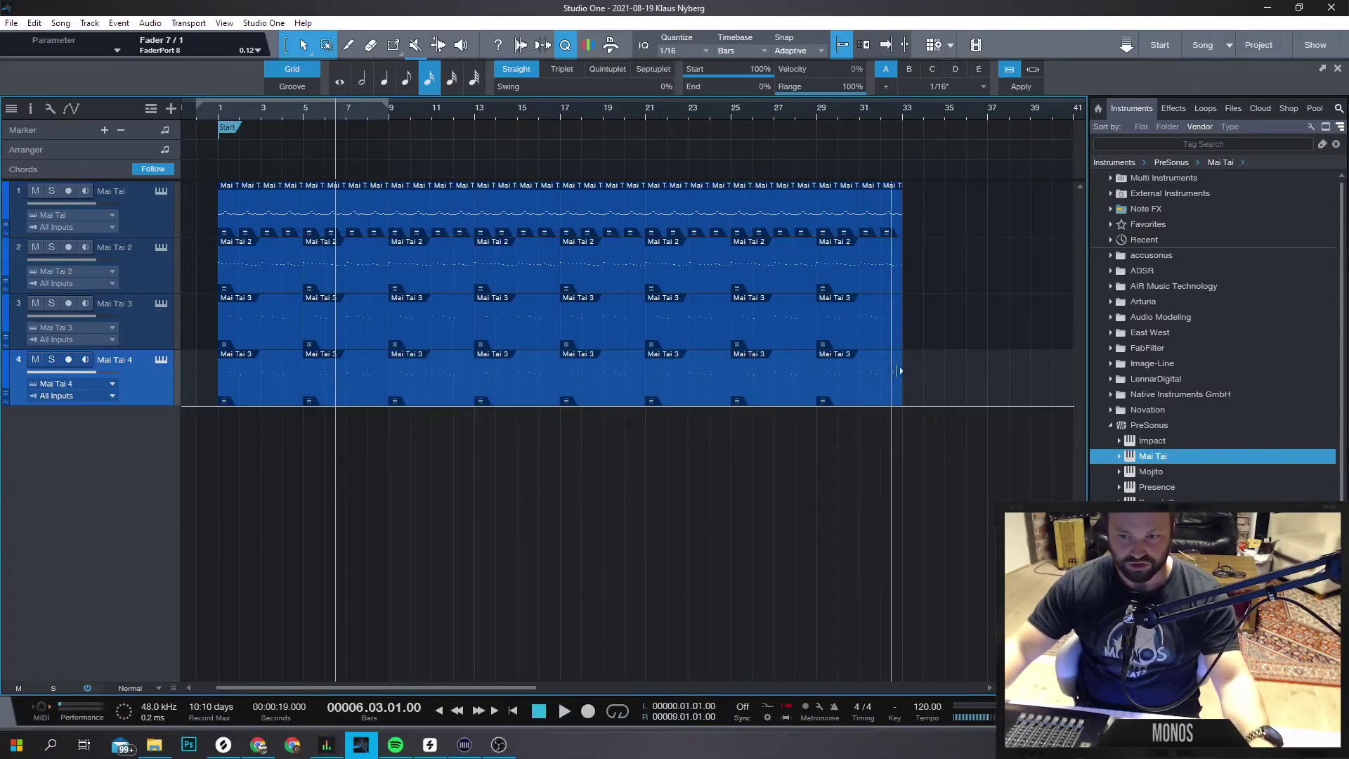
left_click_drag(933, 371, 261, 423)
left_click(229, 430)
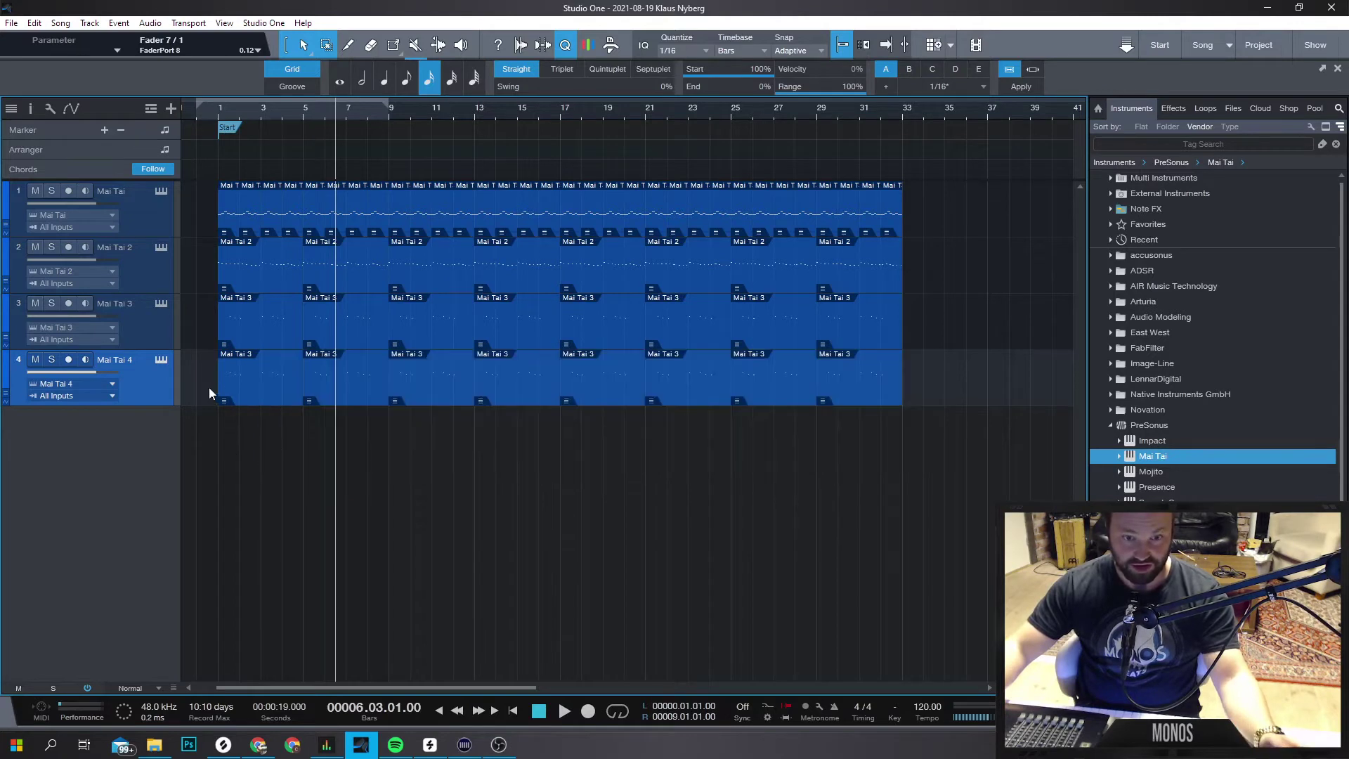
left_click_drag(206, 385, 883, 386)
left_click_drag(966, 387, 243, 403)
left_click(144, 385)
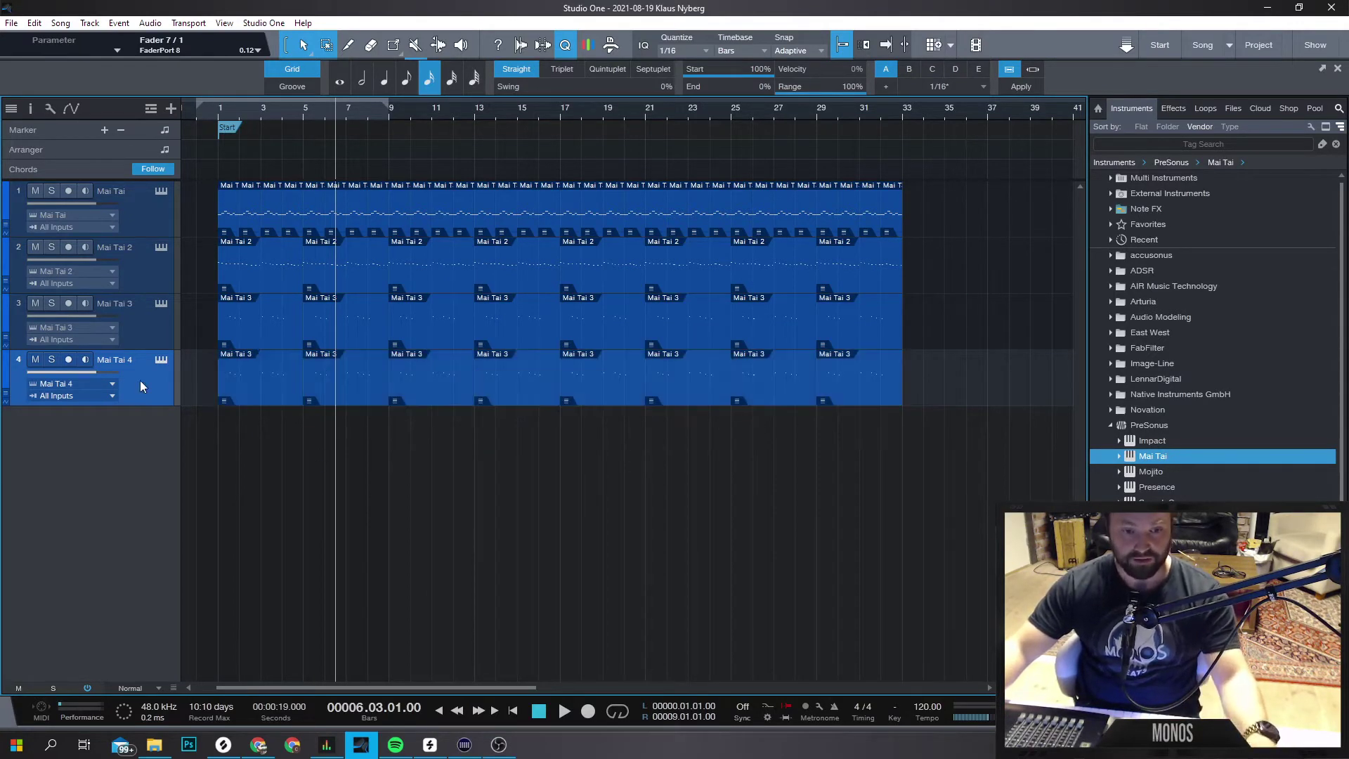
Duplicate the Mai Tai 4 track completely and delete all clips on the copied track.
right_click(176, 392)
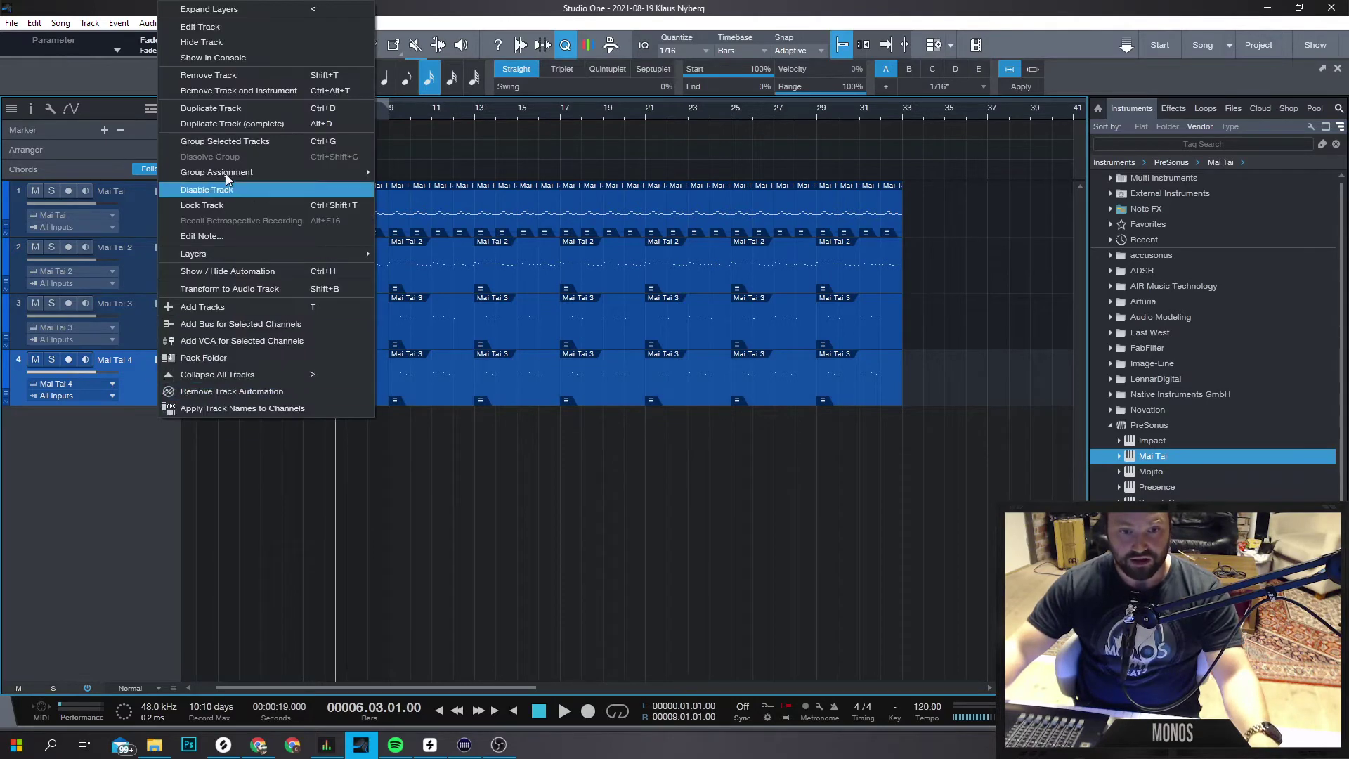
left_click(237, 124)
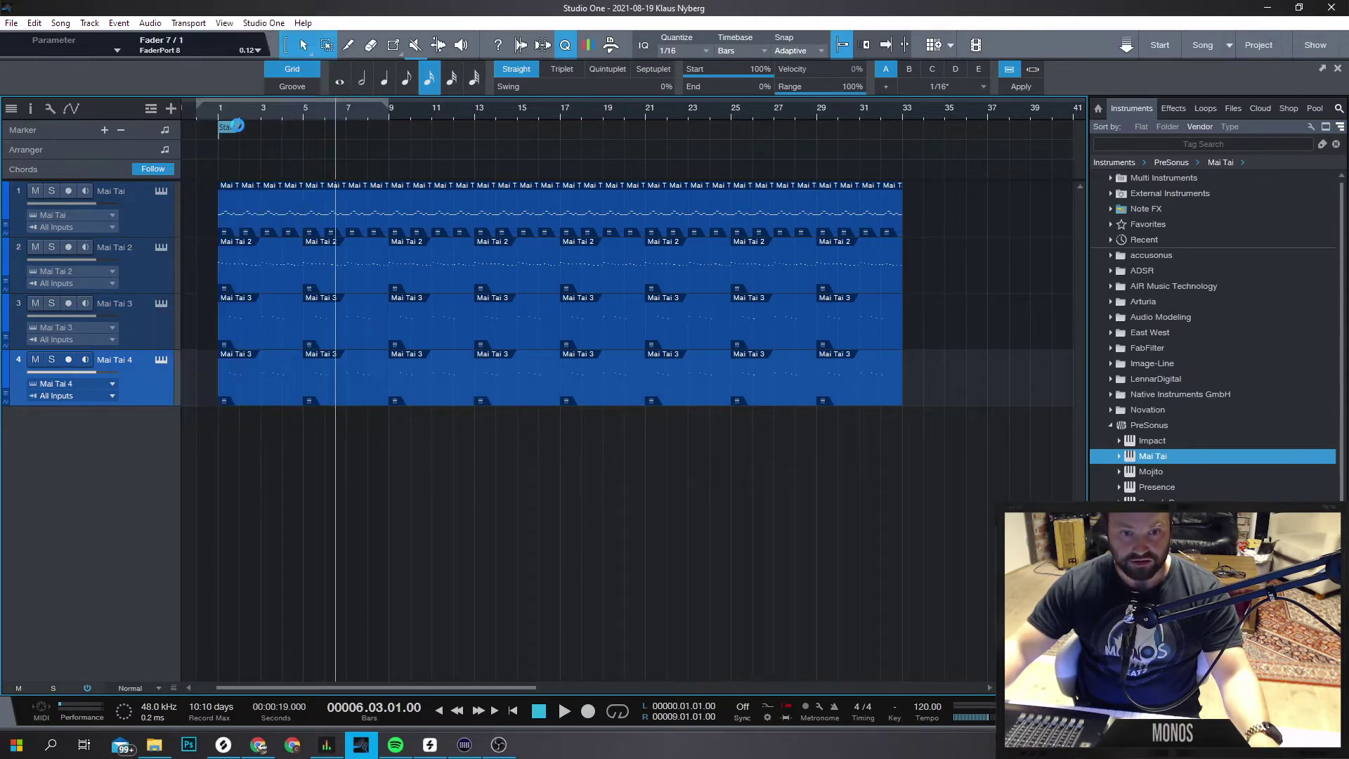
left_click(217, 115)
key("space")
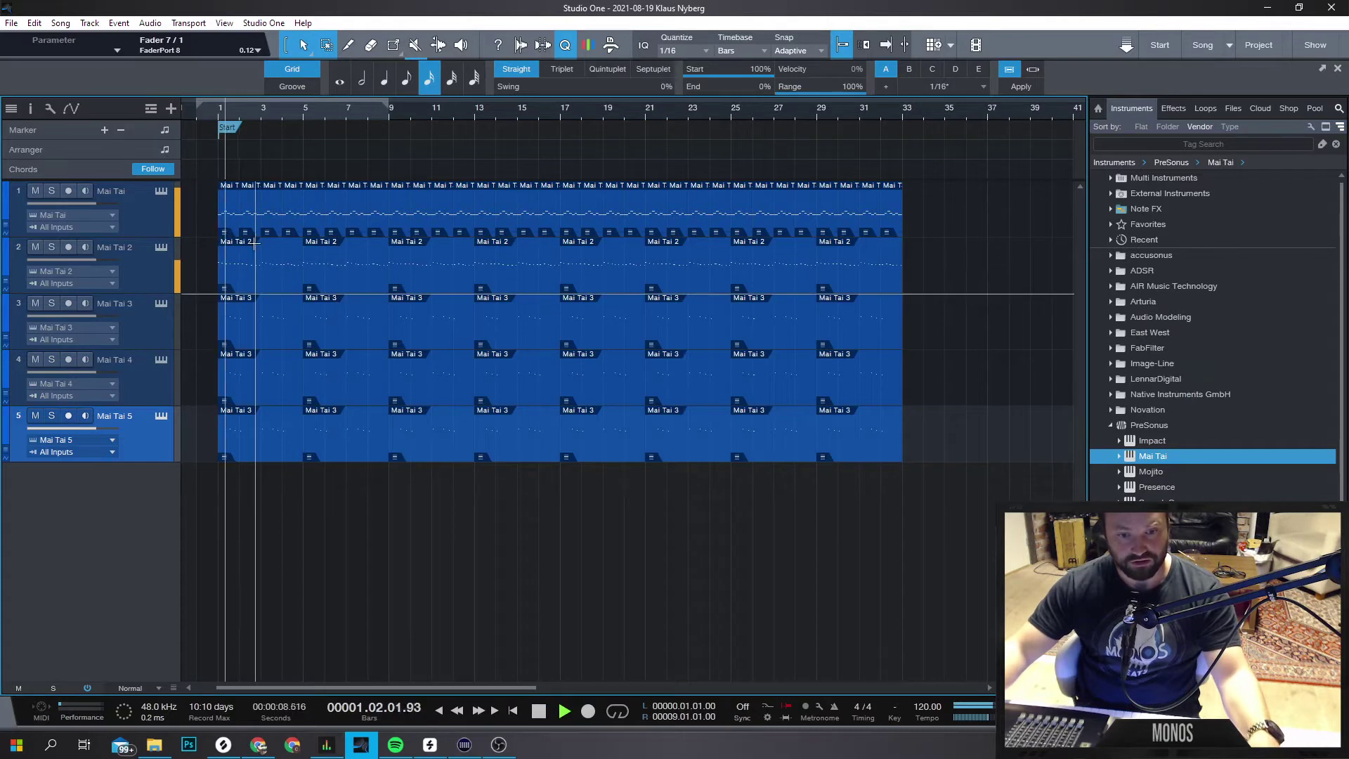
key("space")
left_click_drag(933, 461, 210, 459)
key("Delete")
Load the Chillwave Pad preset from the Pad category into the Mai Tai 5 instrument.
left_click(161, 418)
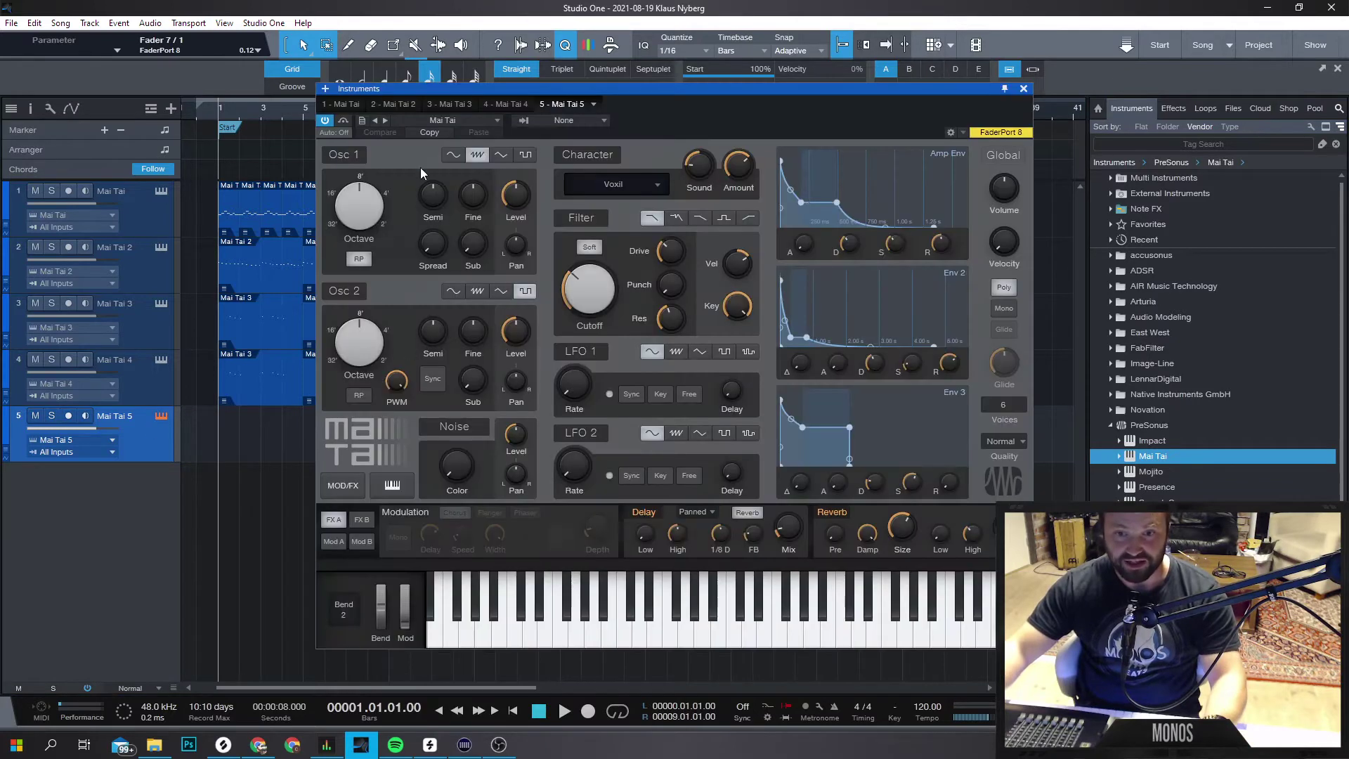
left_click(448, 121)
left_click(460, 260)
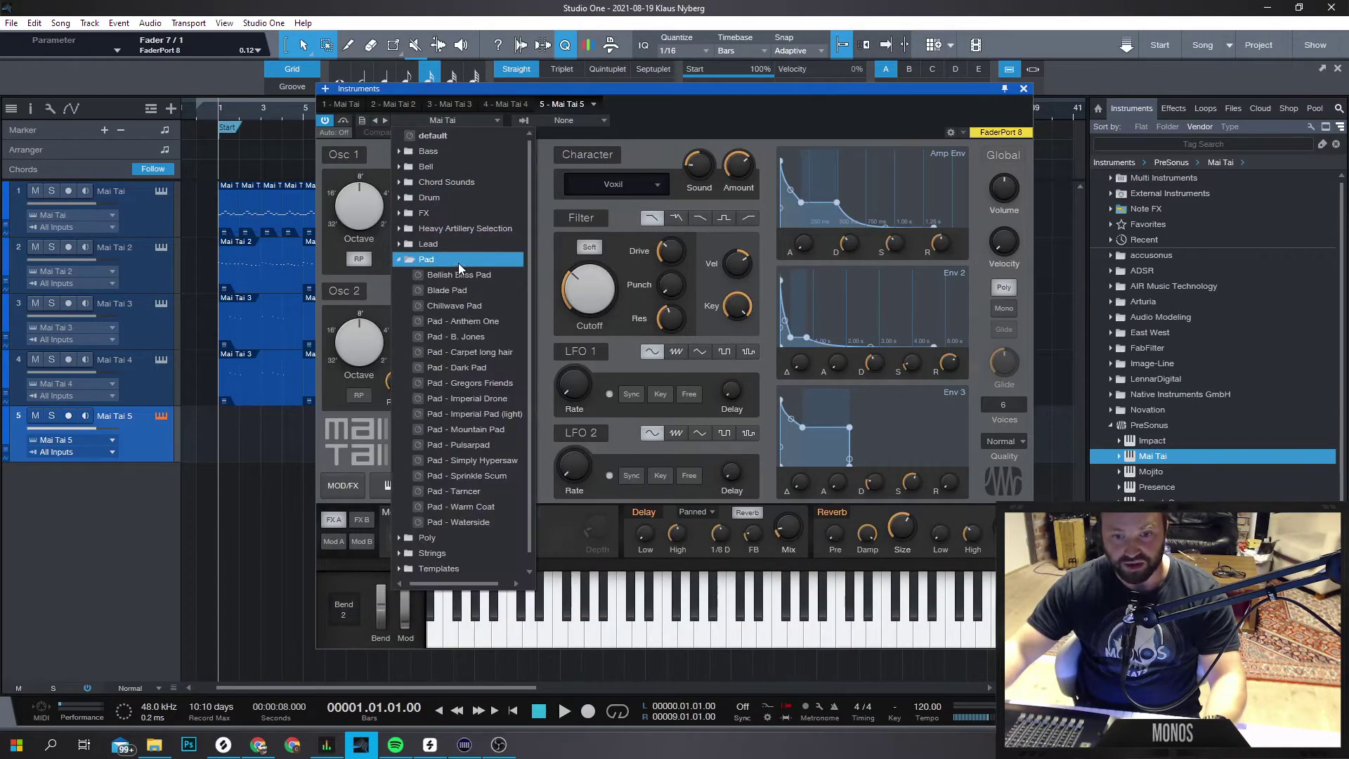
left_click(478, 306)
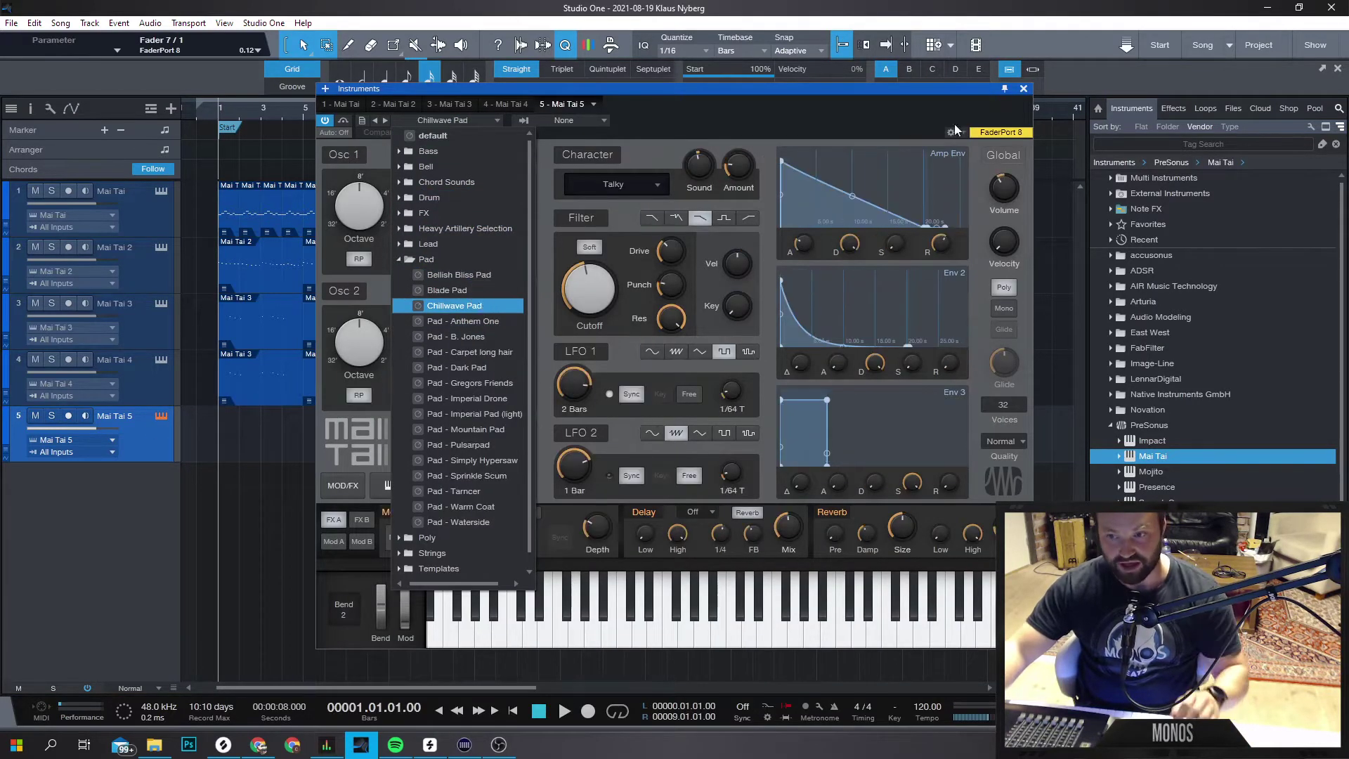
left_click(1024, 91)
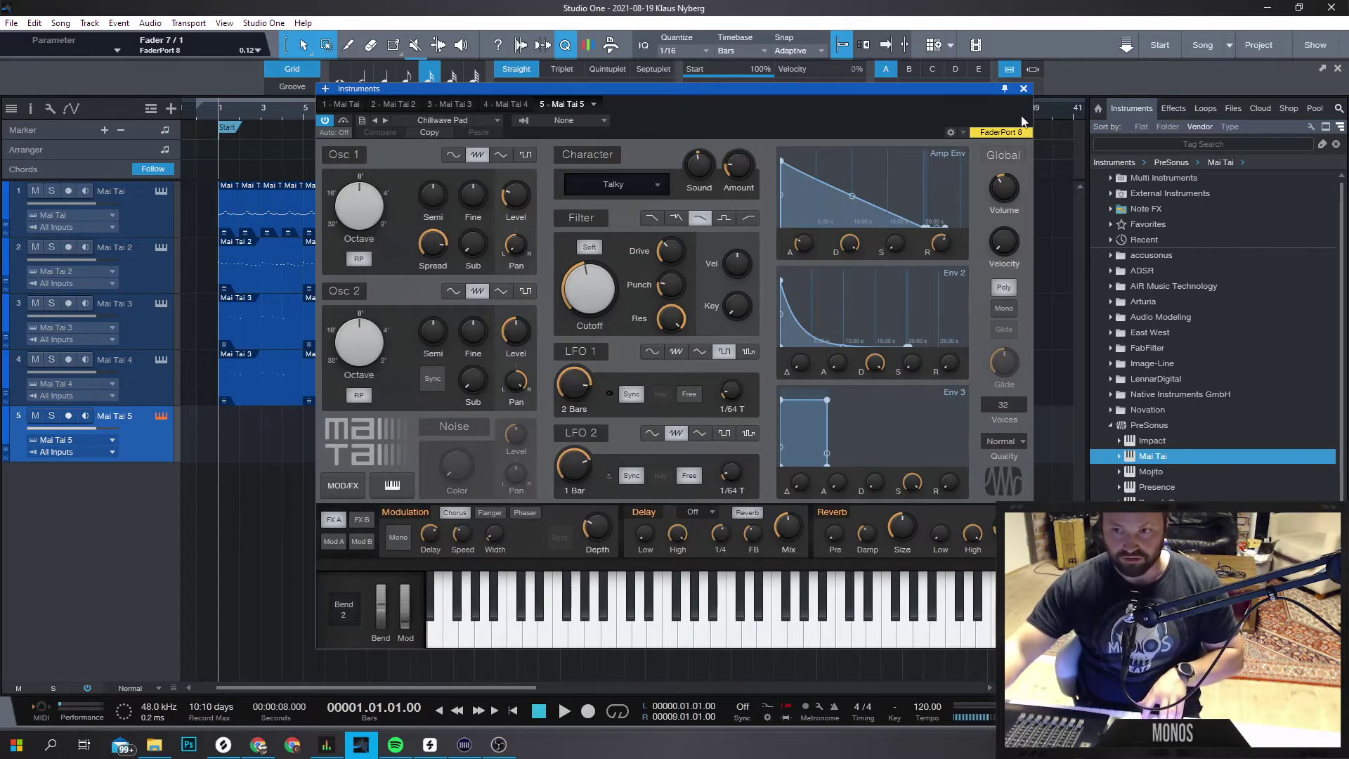
left_click(1024, 89)
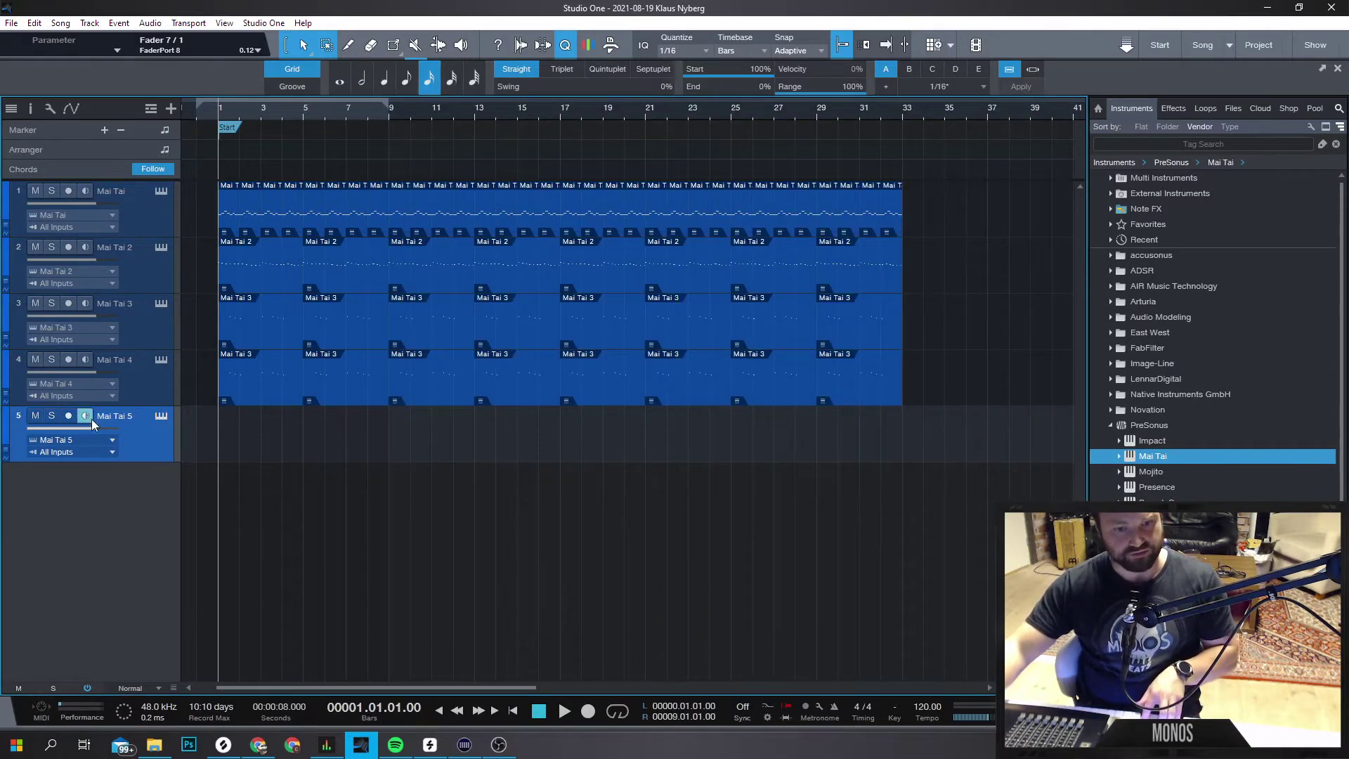
Record a chord part on the Mai Tai 5 track and trim the clip to four bars, ending at bar 5.
left_click(68, 415)
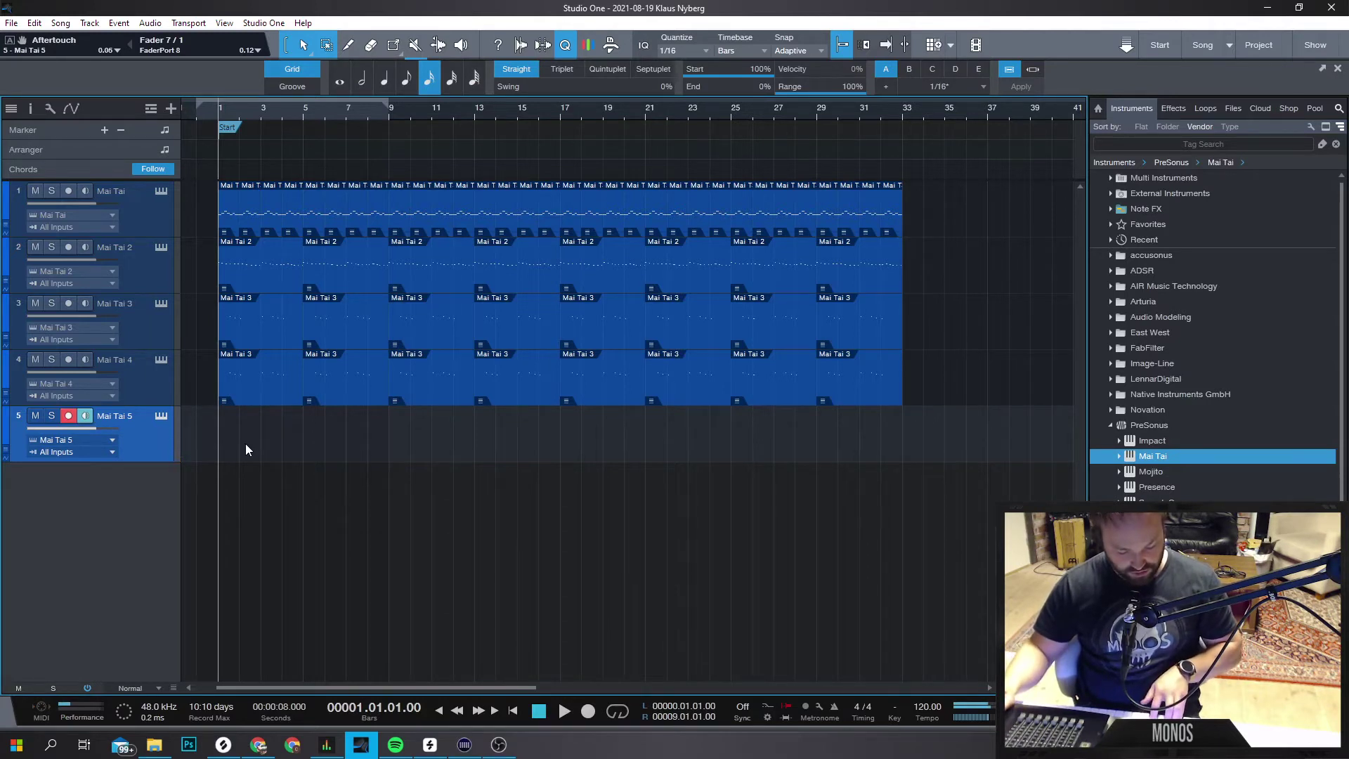
key("space")
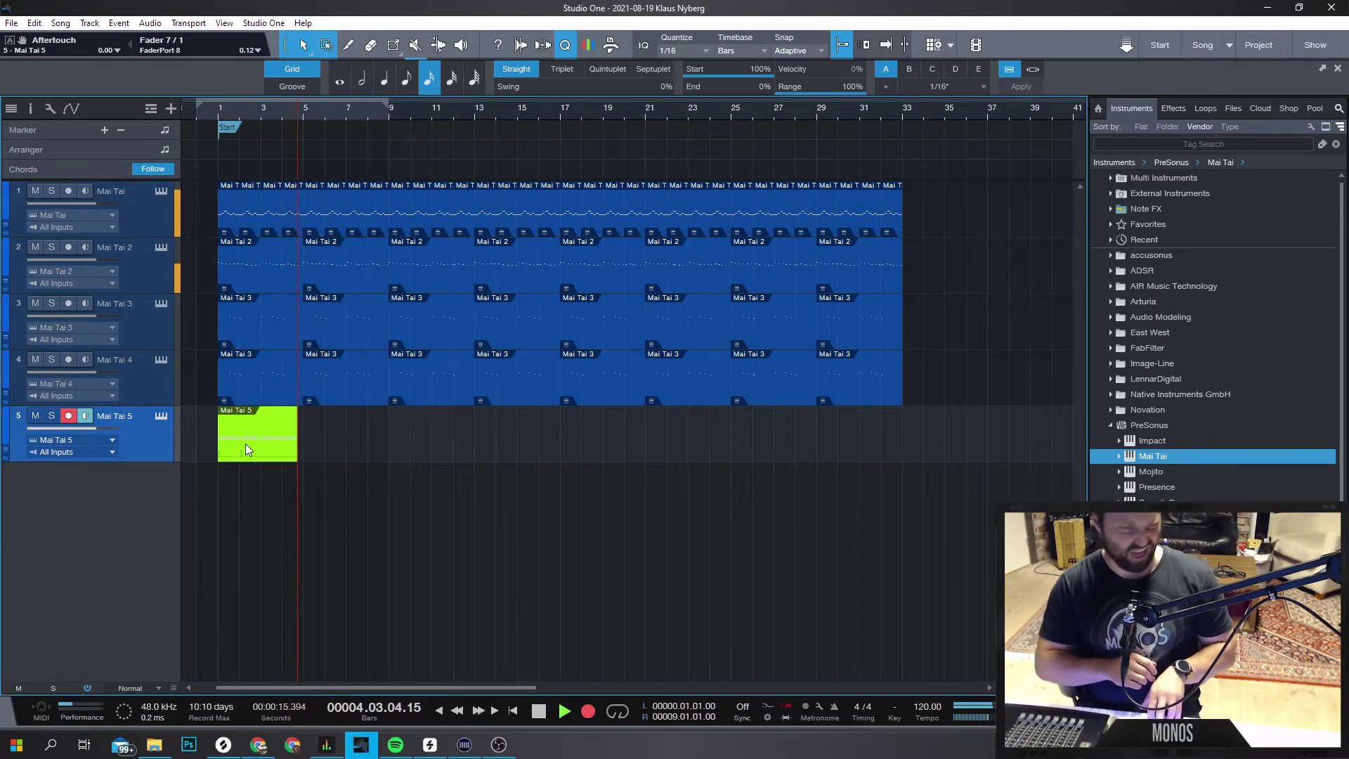
key("space")
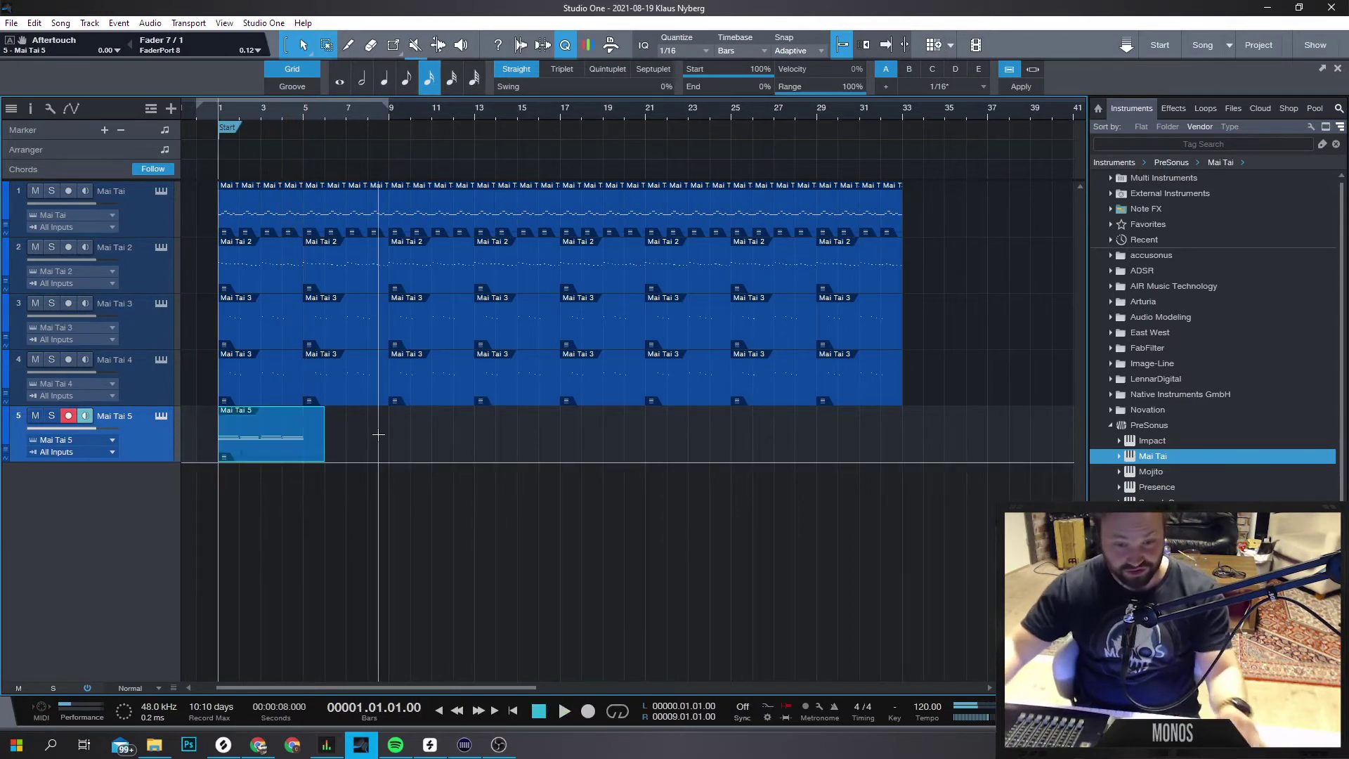
left_click_drag(324, 441, 304, 456)
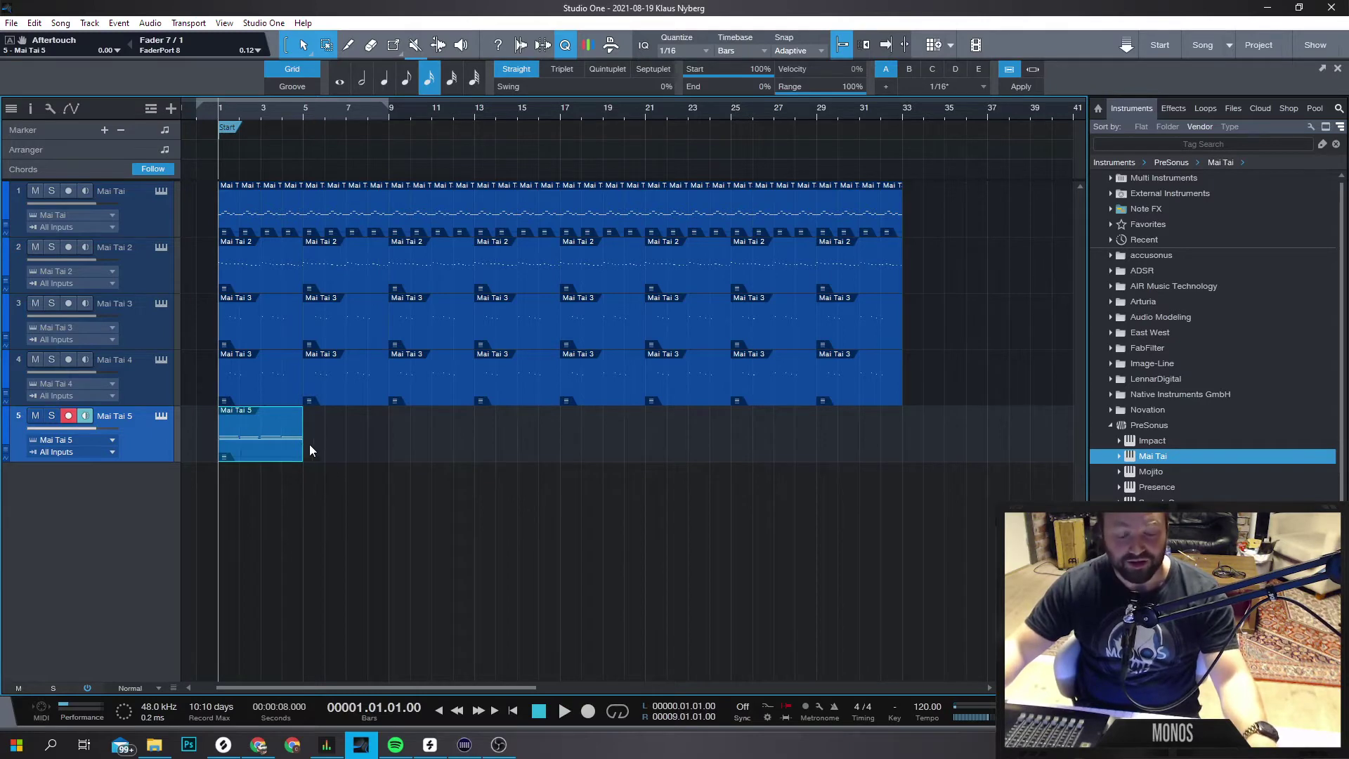
Duplicate the four-bar Mai Tai 5 clip seven times so it repeats up to bar 33.
key("d")
key("d")
key("d")
key("d")
key("d")
key("d")
key("d")
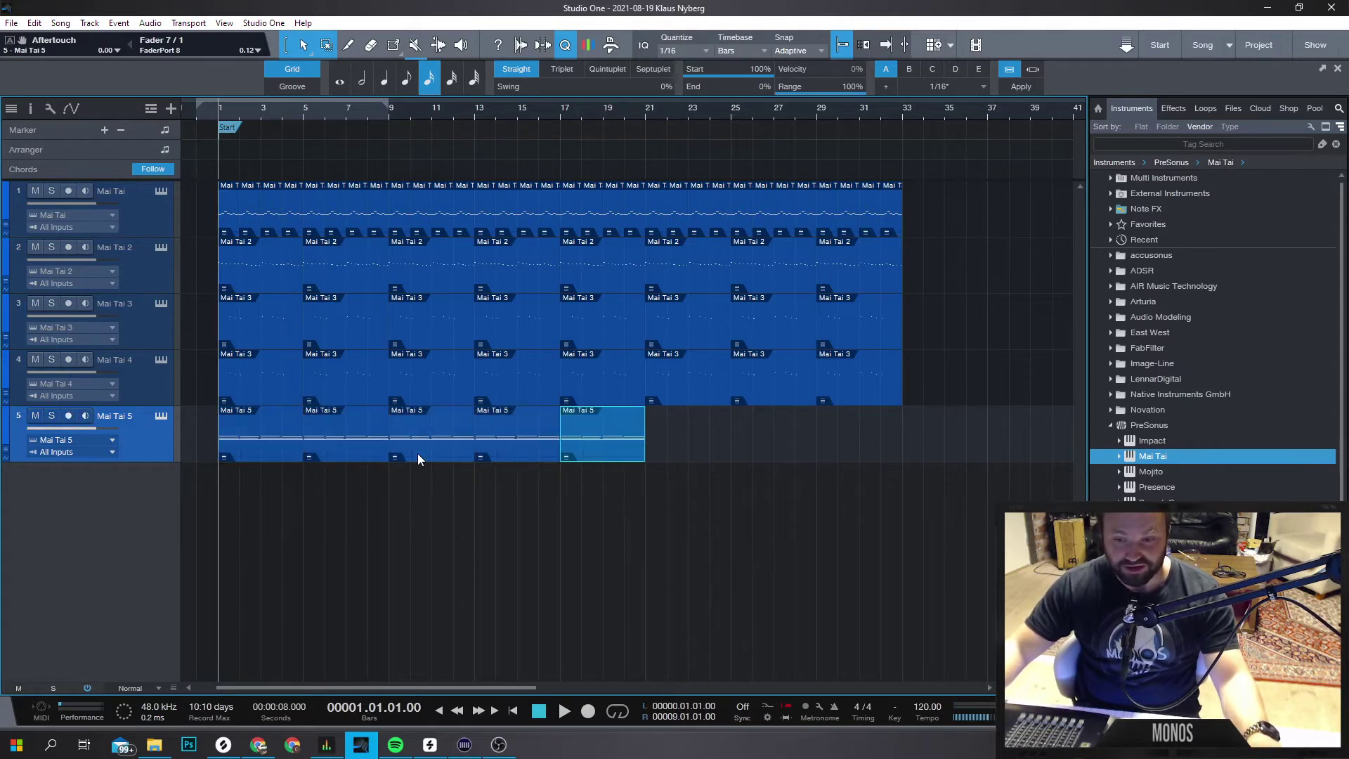
Duplicate the Mai Tai 5 track completely and clear all clips from the new track.
right_click(163, 429)
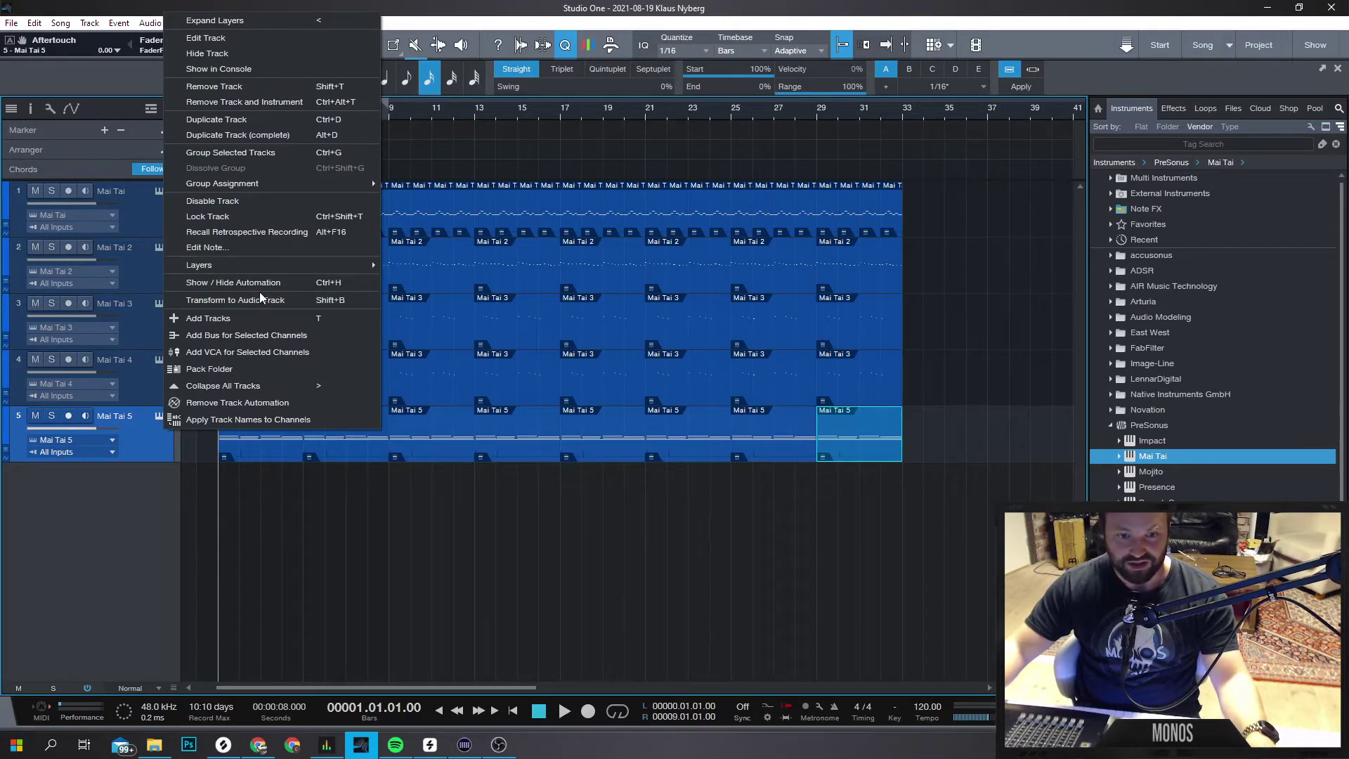
left_click(239, 135)
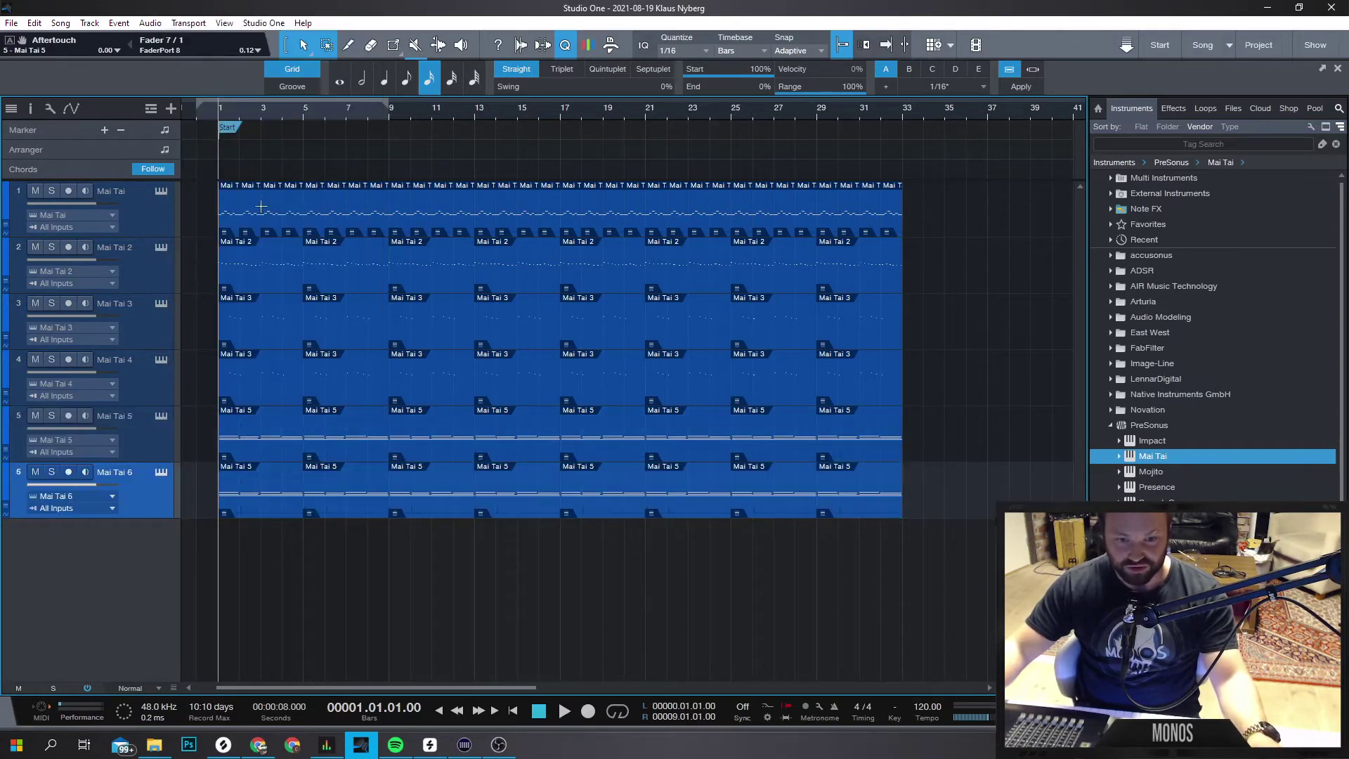
left_click_drag(950, 492, 280, 542)
key("Delete")
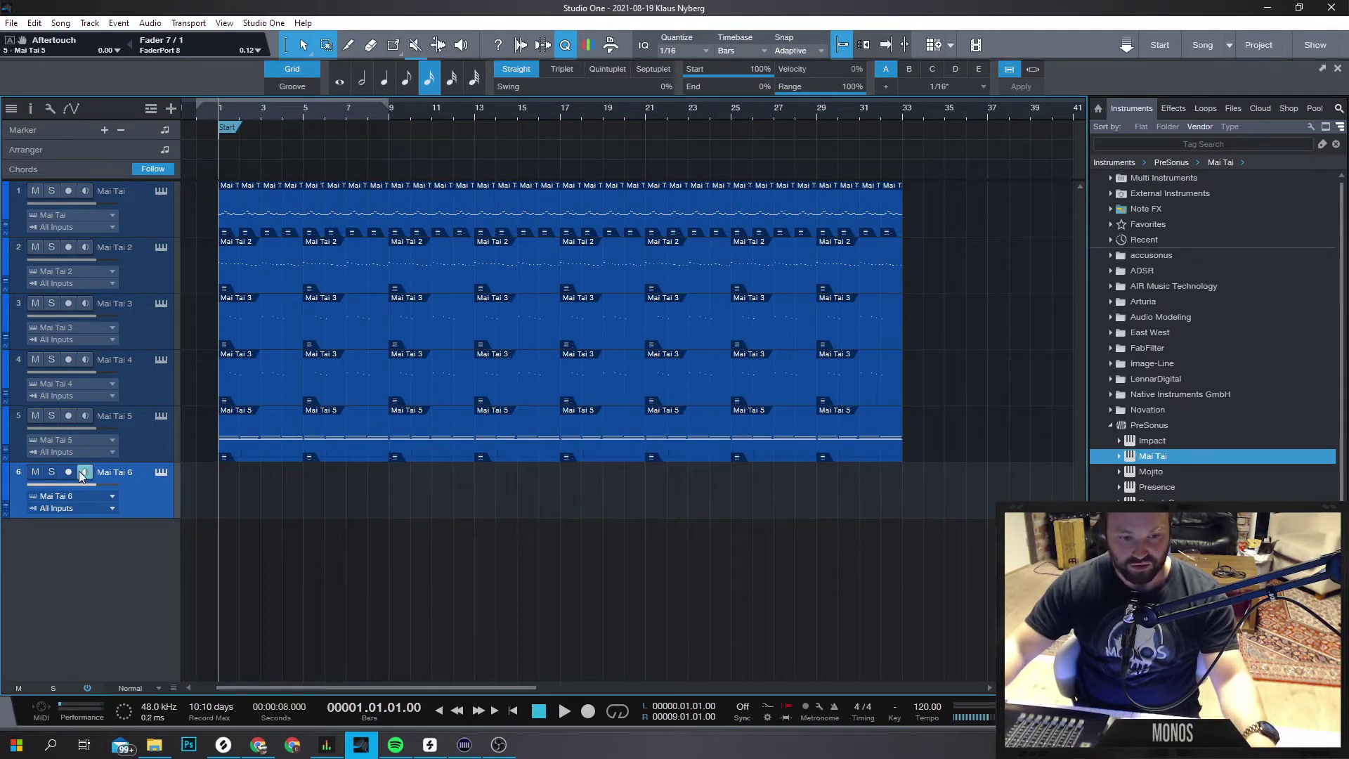
Load the Lead - Ashes preset from the Lead category into the Mai Tai 6 instrument.
left_click(161, 472)
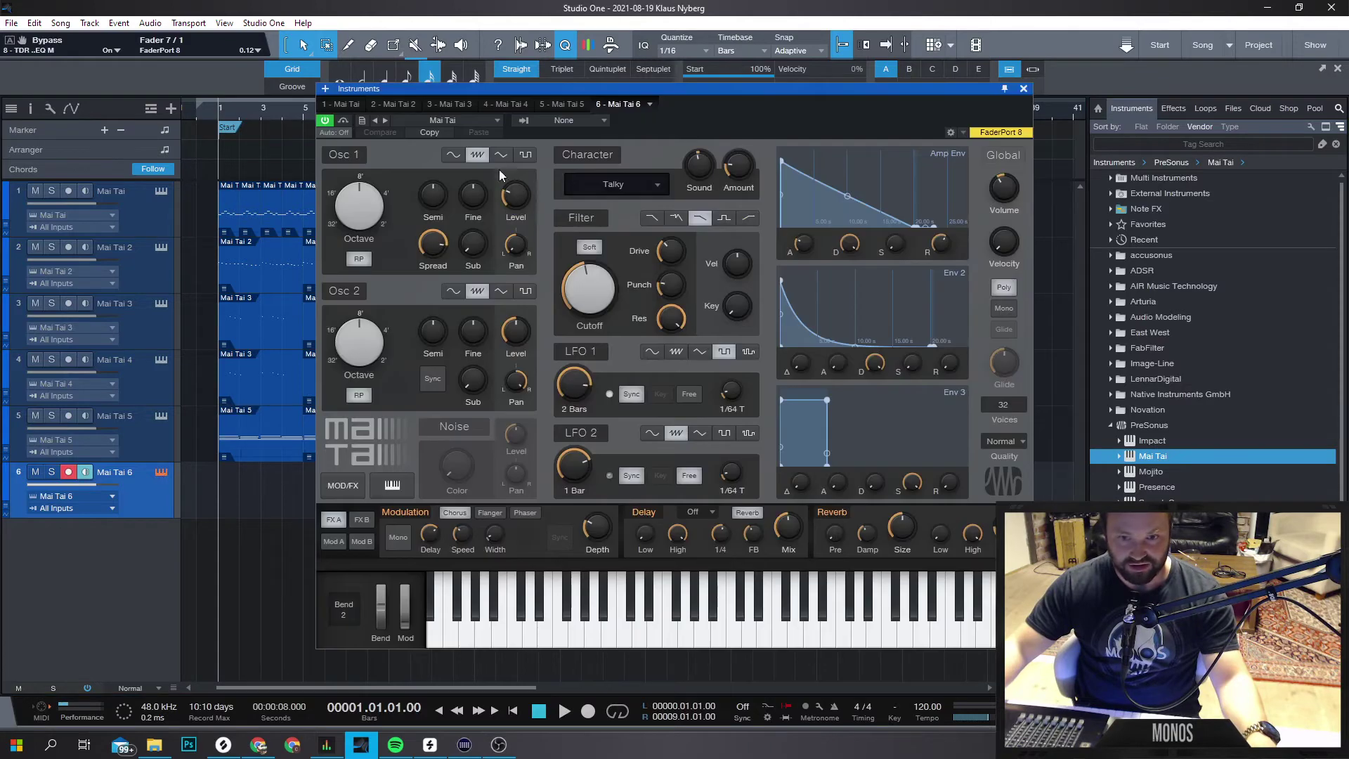
left_click(482, 122)
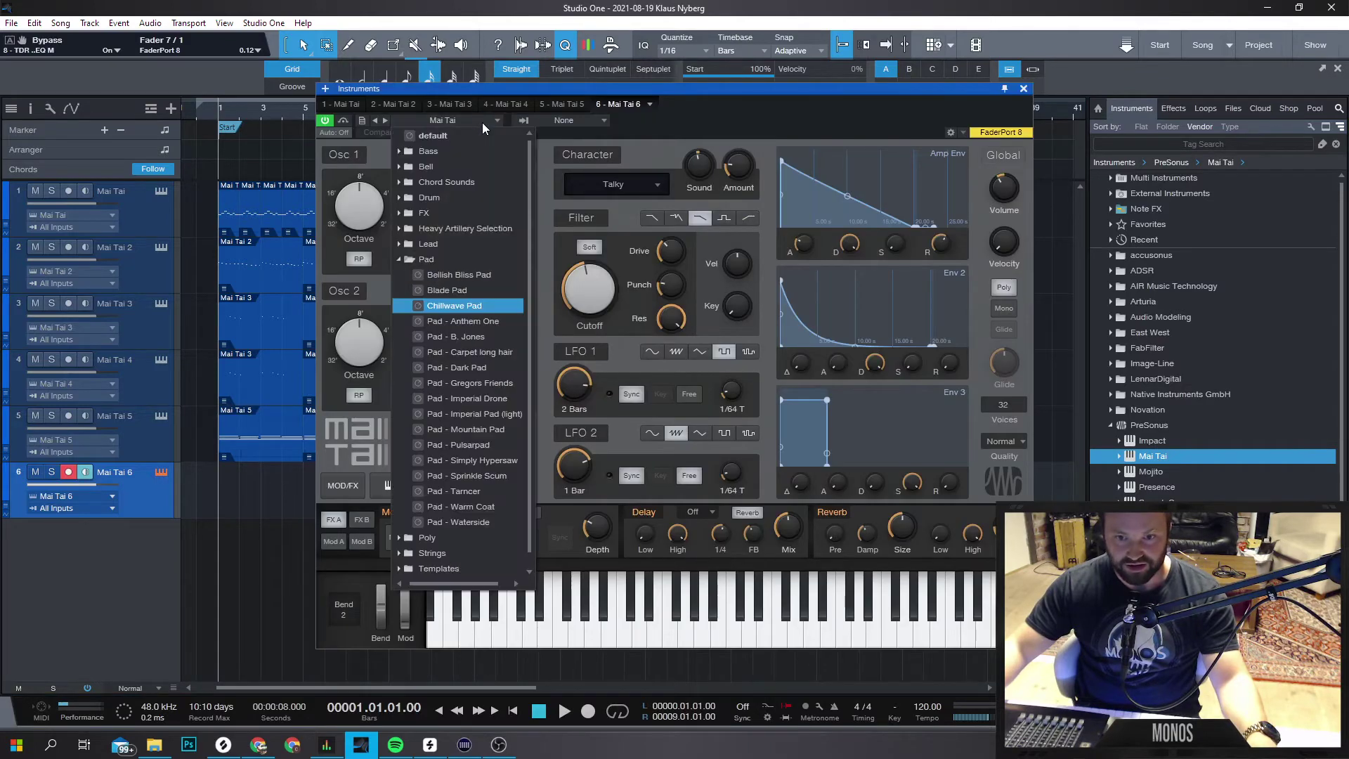
left_click(400, 260)
left_click(399, 246)
left_click(466, 383)
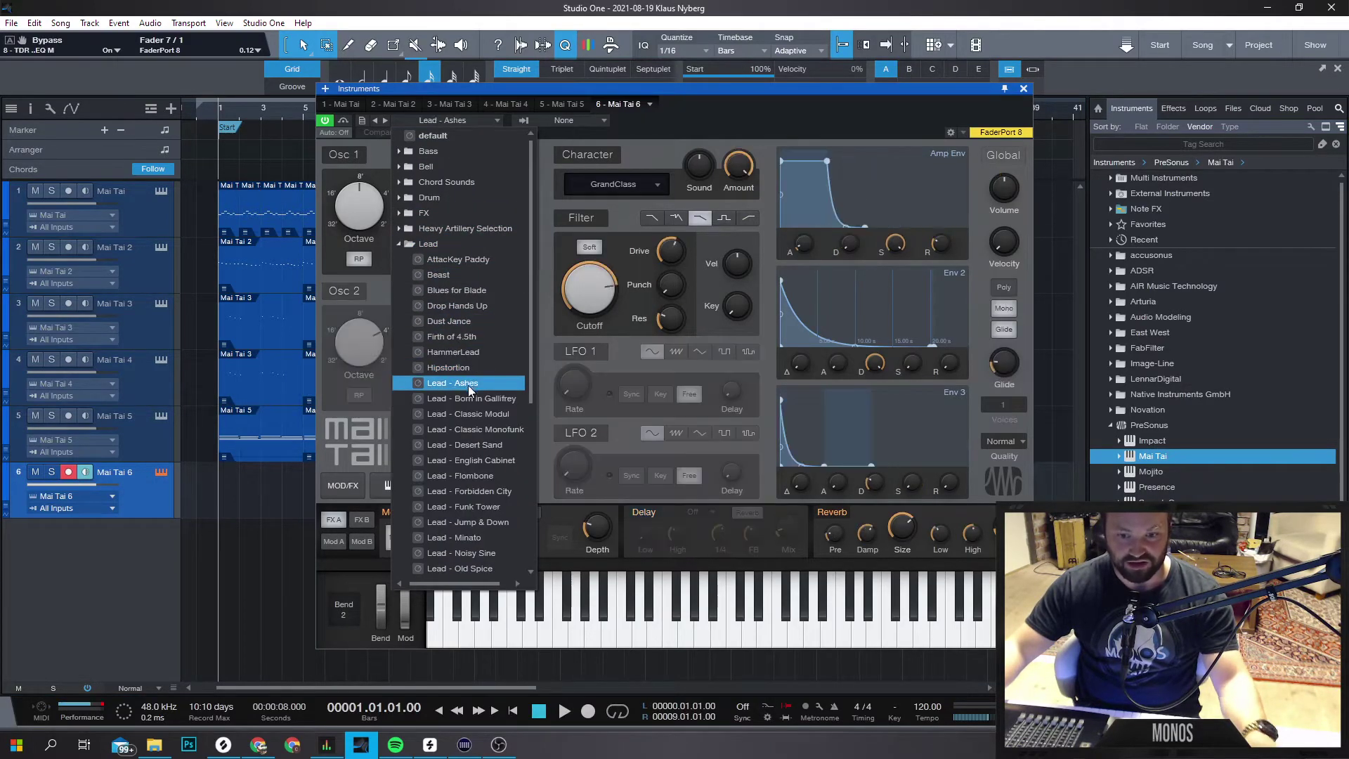
key("Down")
left_click(1024, 92)
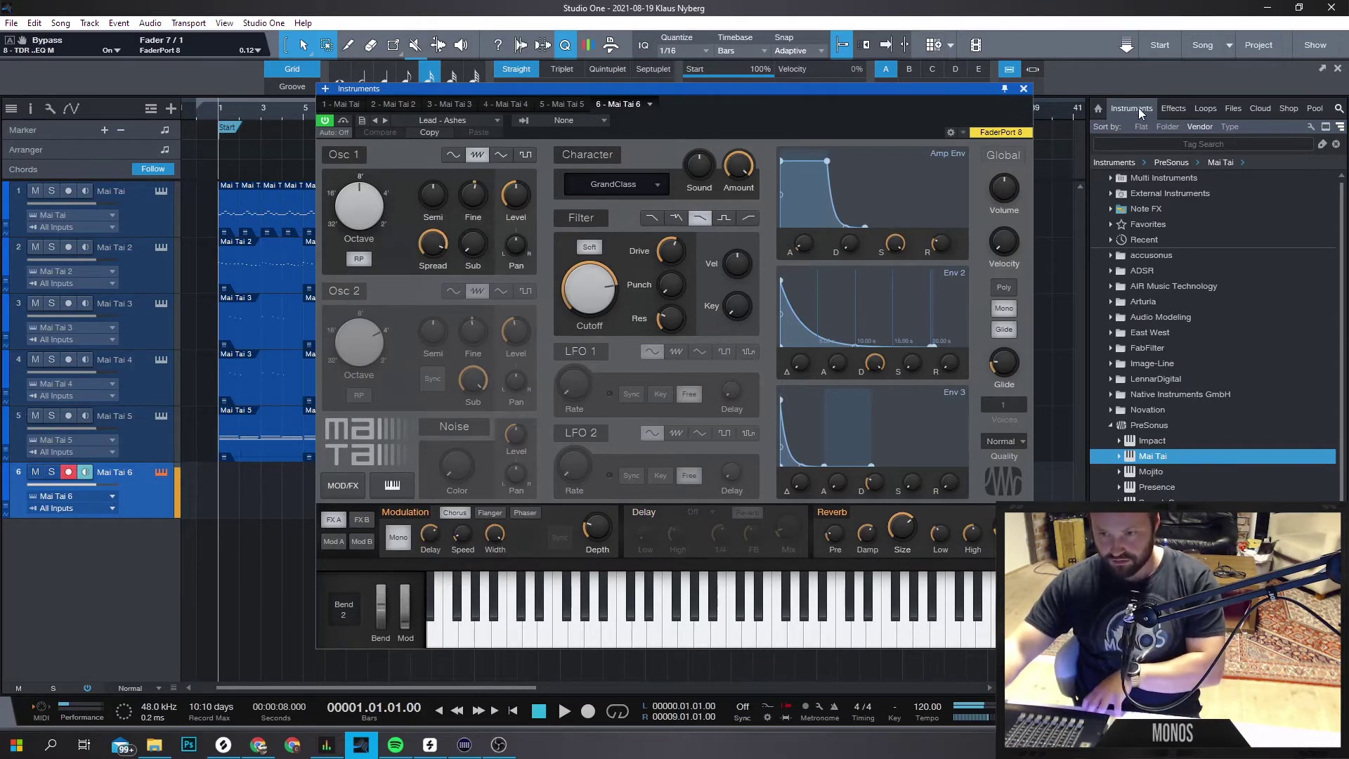
left_click(1024, 88)
Record a four-bar lead melody on the Mai Tai 6 track from bar 1 to bar 5.
key("space")
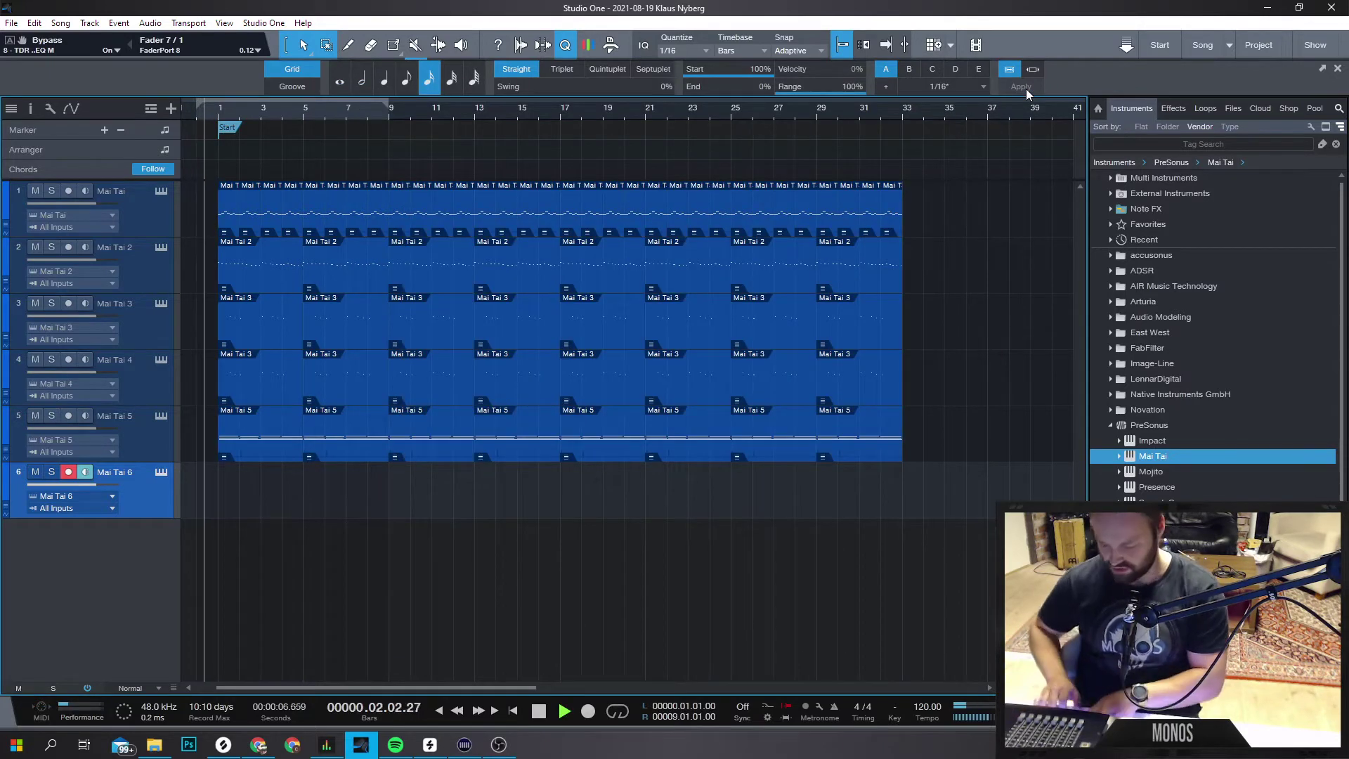
key("KP_Multiply")
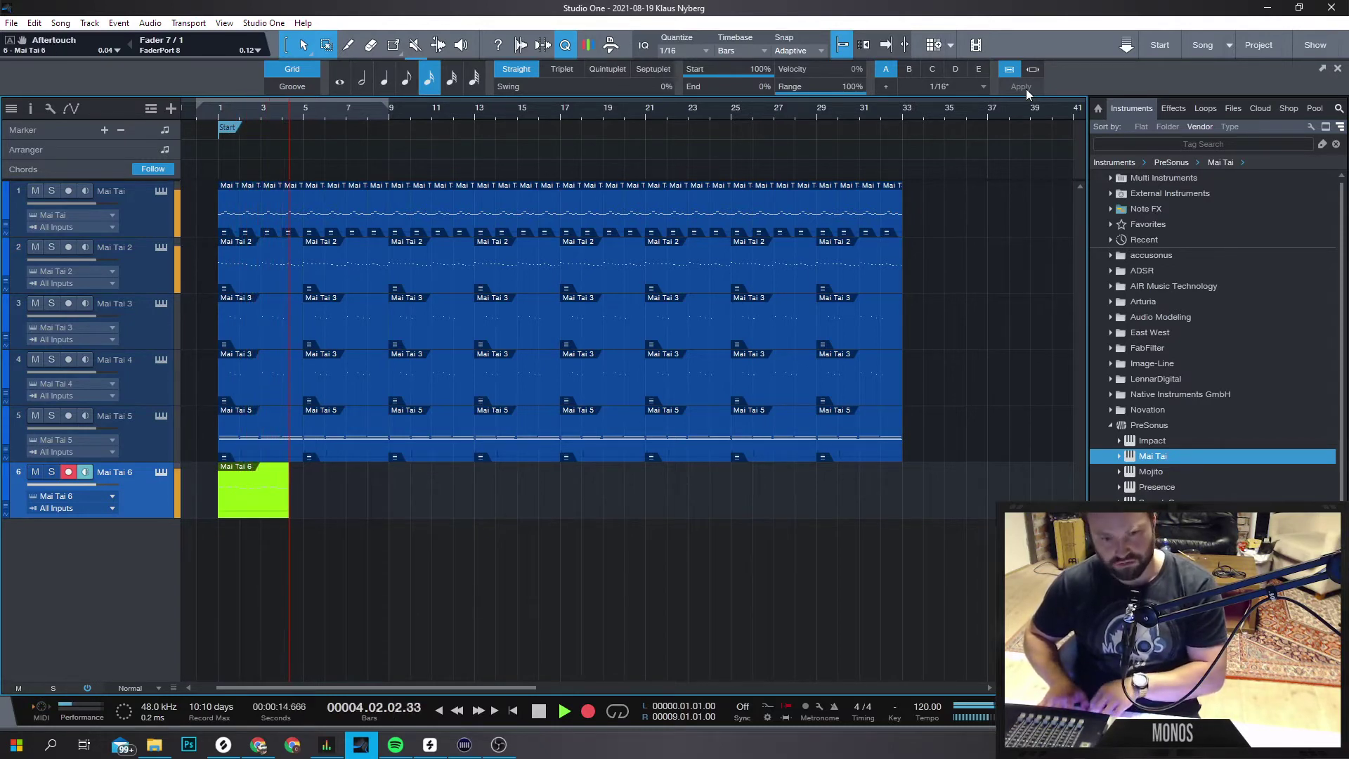
key("space")
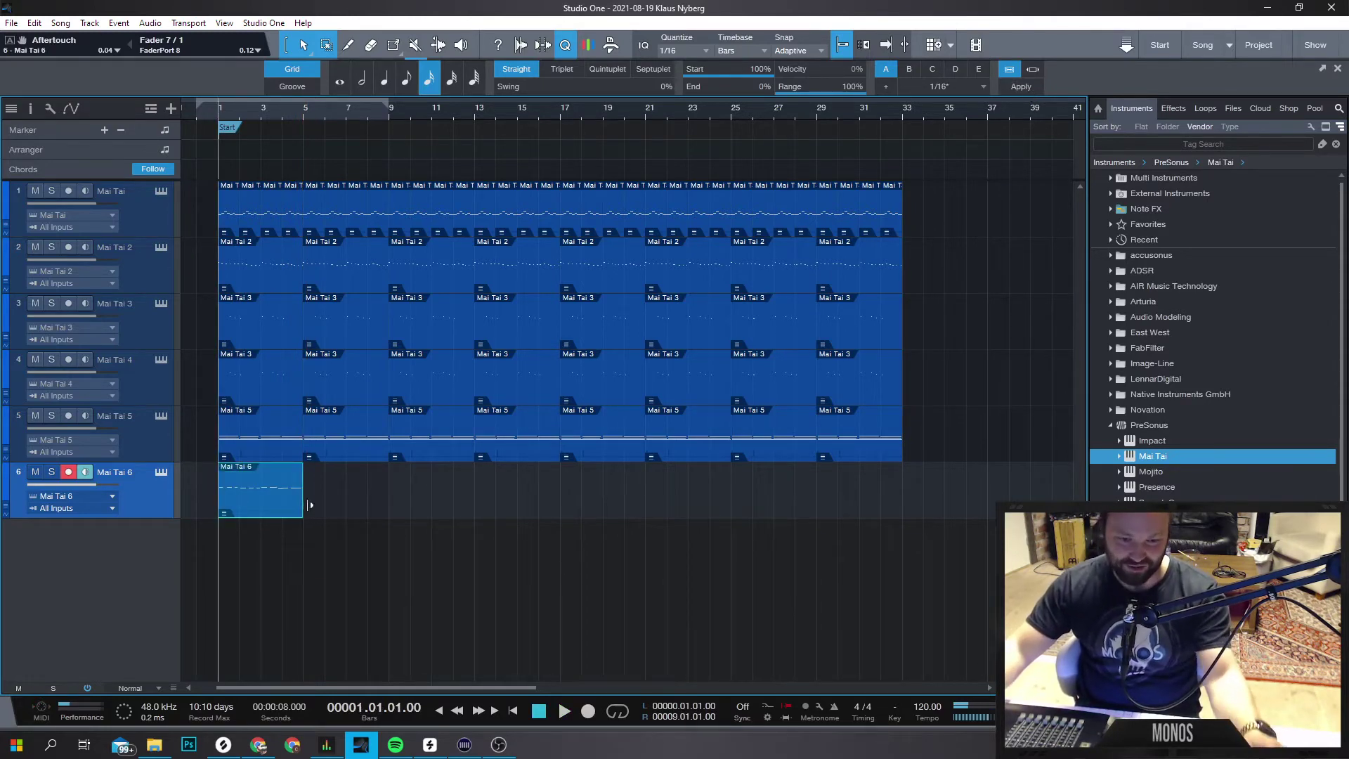
Show the console and solo the first Mai Tai channel, releasing the solo again.
key("F3")
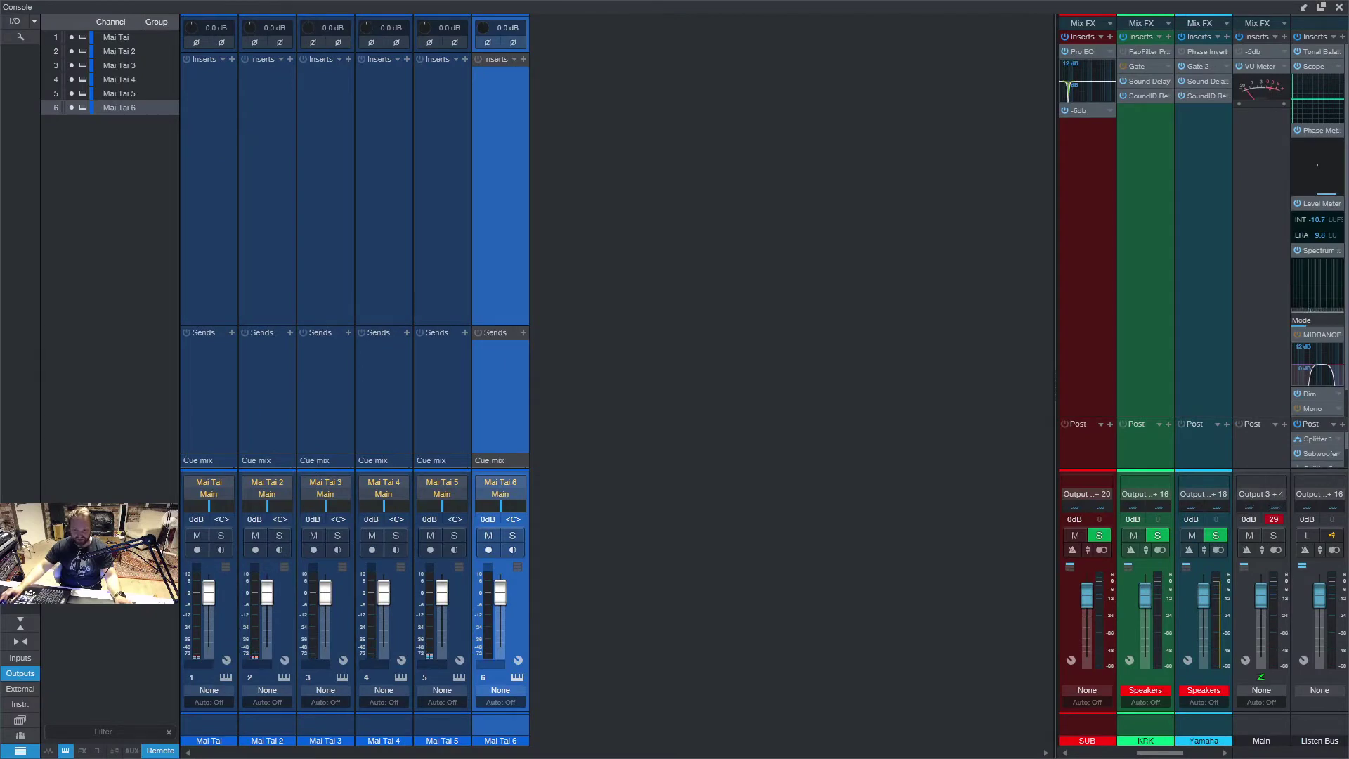
left_click(220, 535)
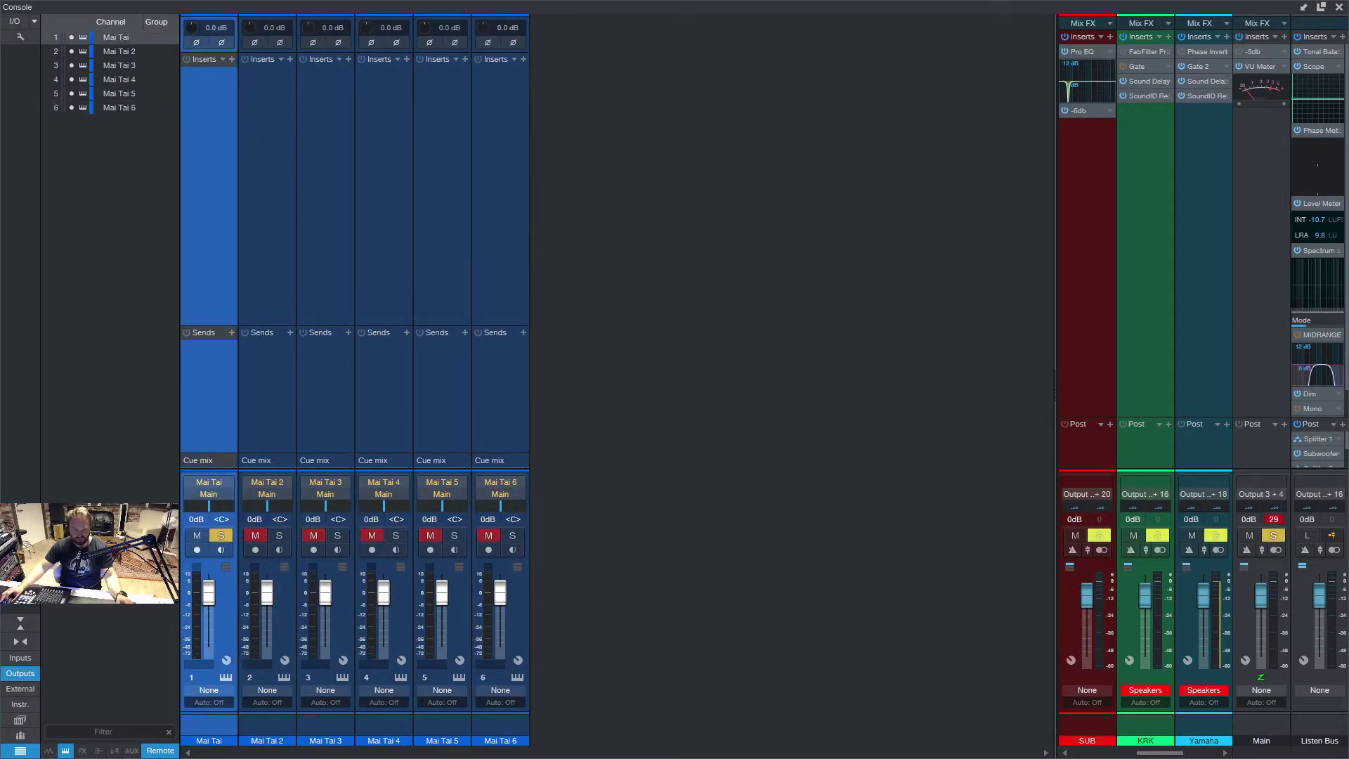
left_click(220, 535)
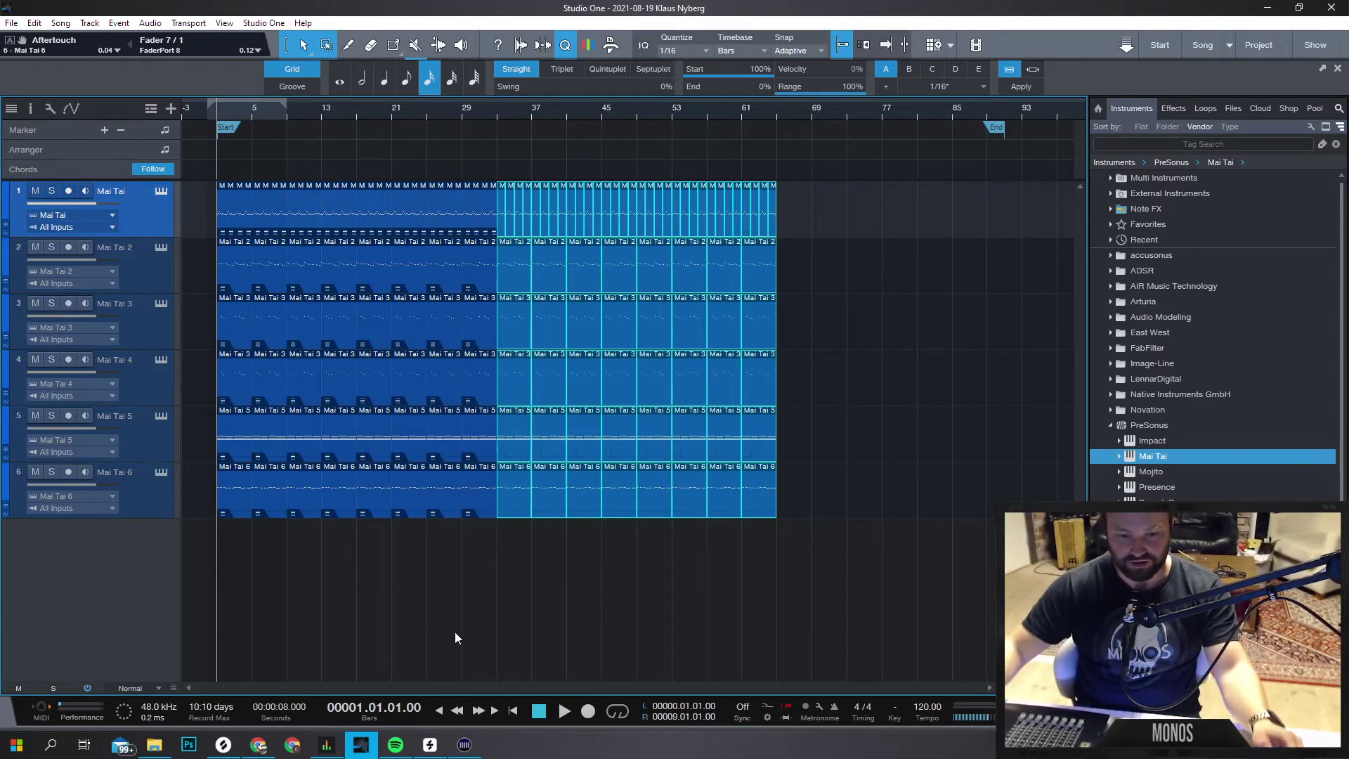
Return to Studio One from the desktop and restart it from the safety dialog without disabling any support options.
key("super+d")
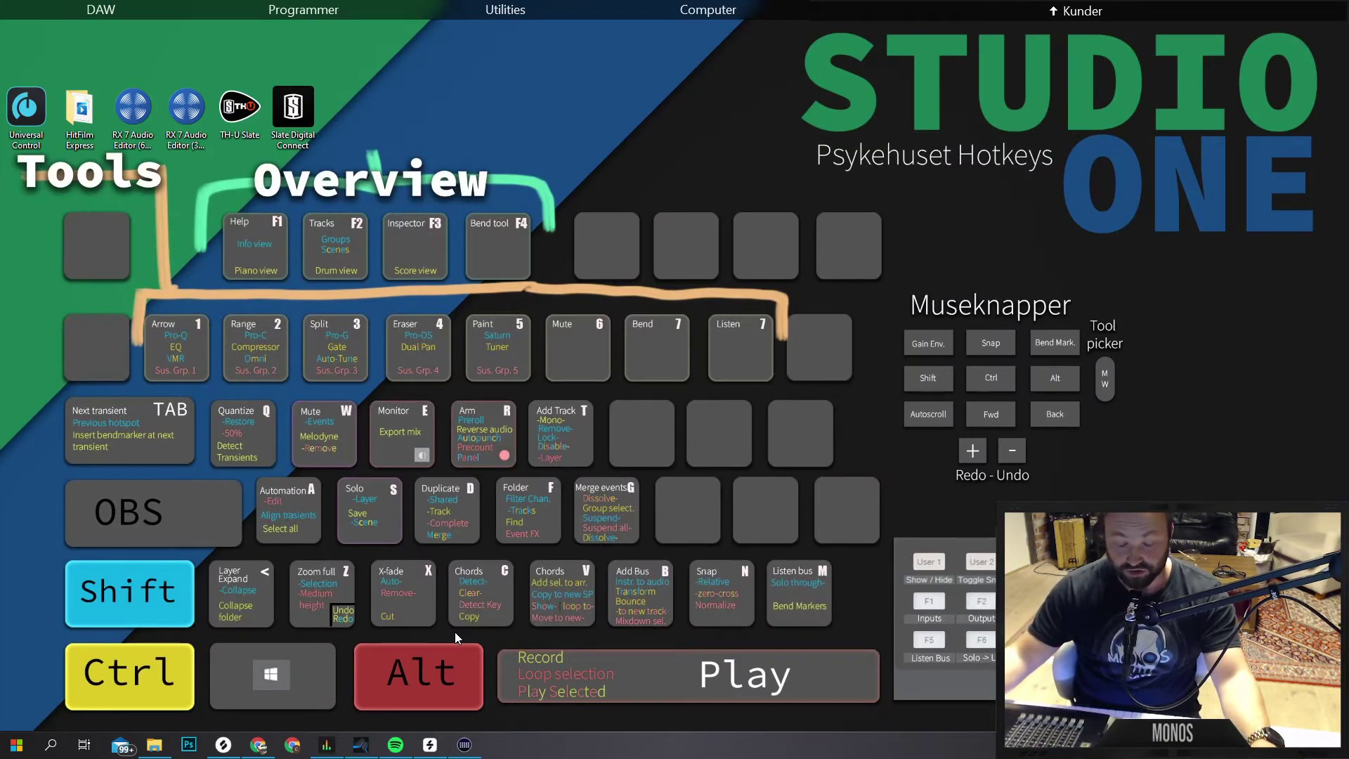
left_click(361, 744)
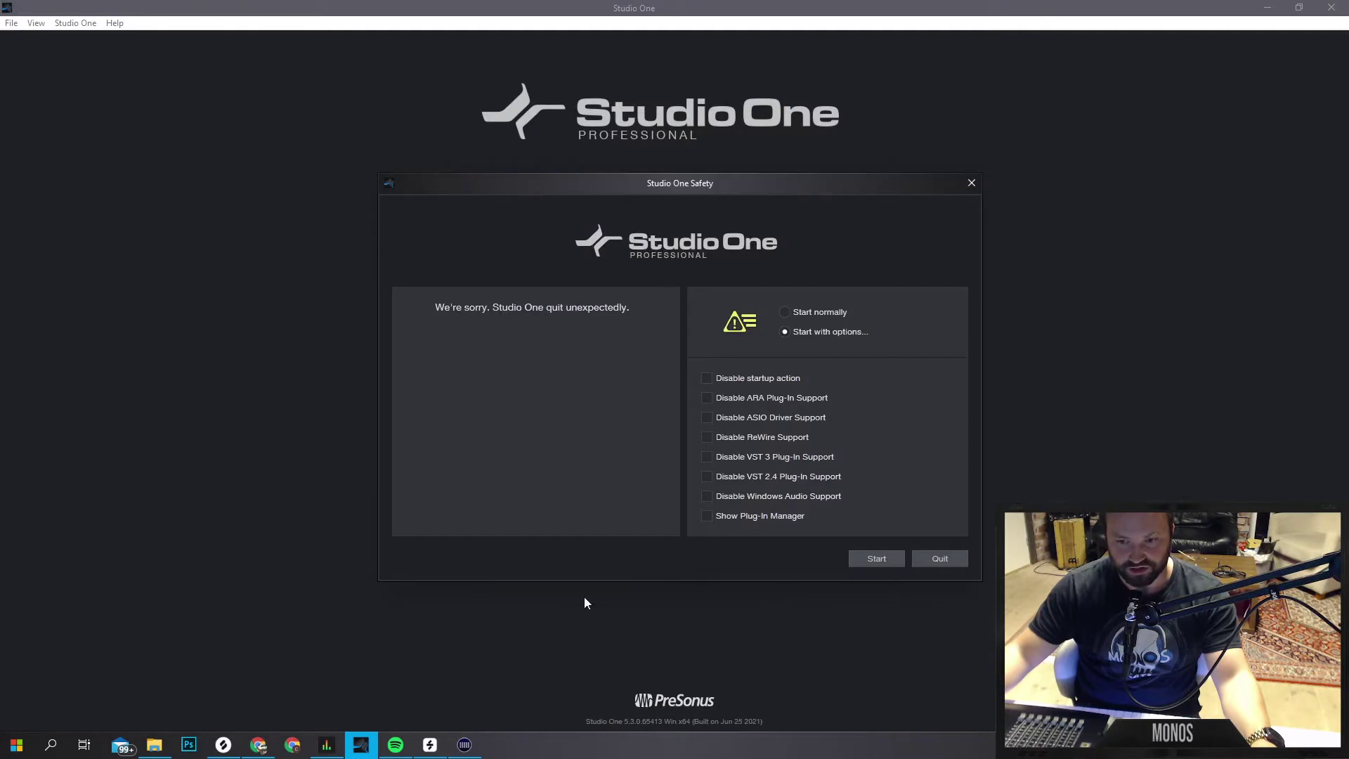
left_click(887, 562)
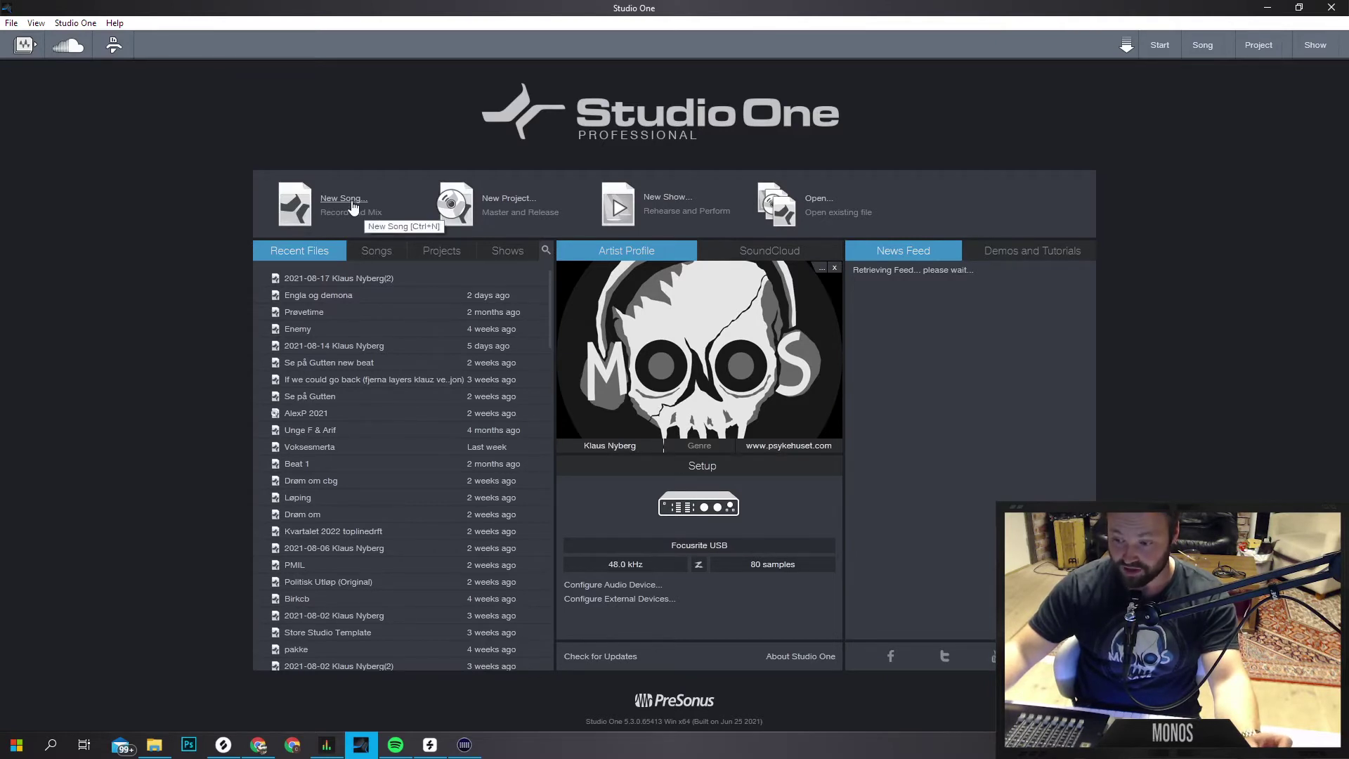
Remove the missing song's reference from the recent files and create a new song from a template.
left_click(356, 279)
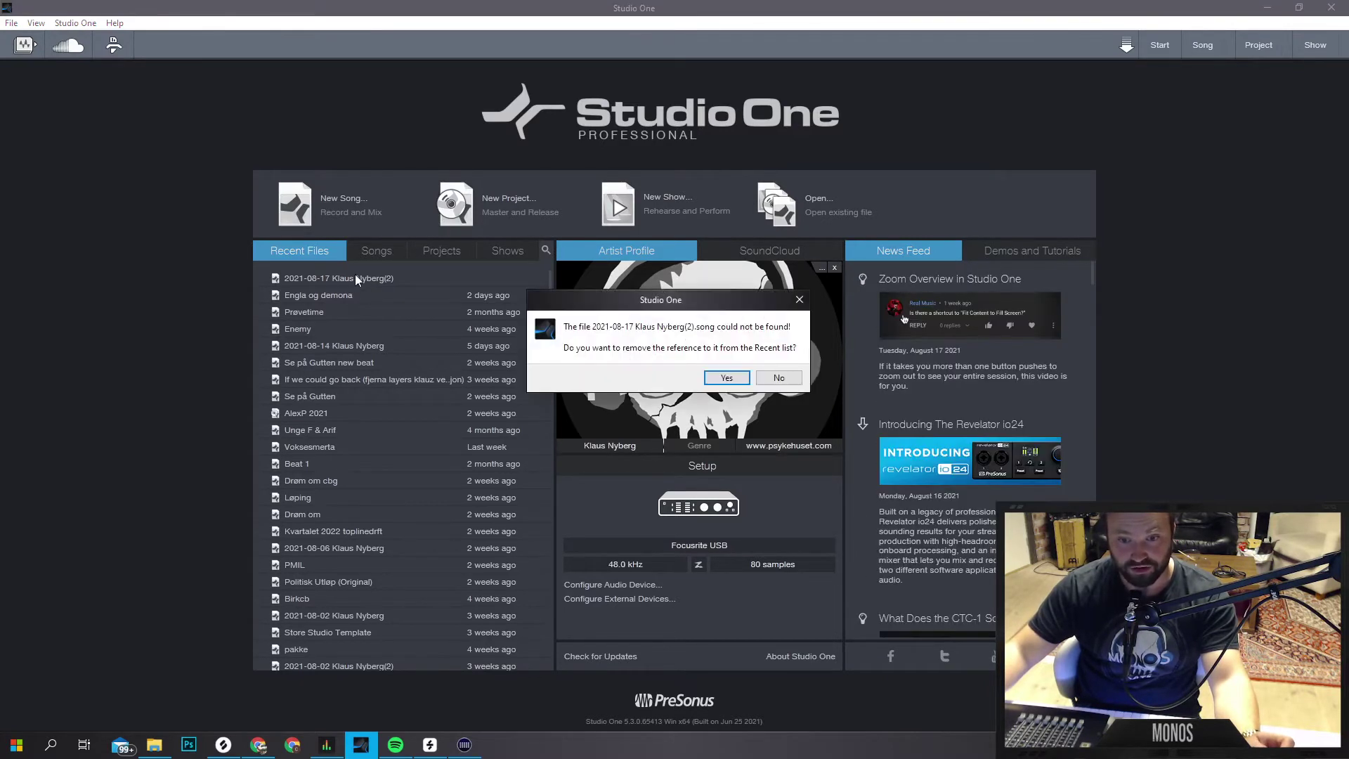
left_click(719, 378)
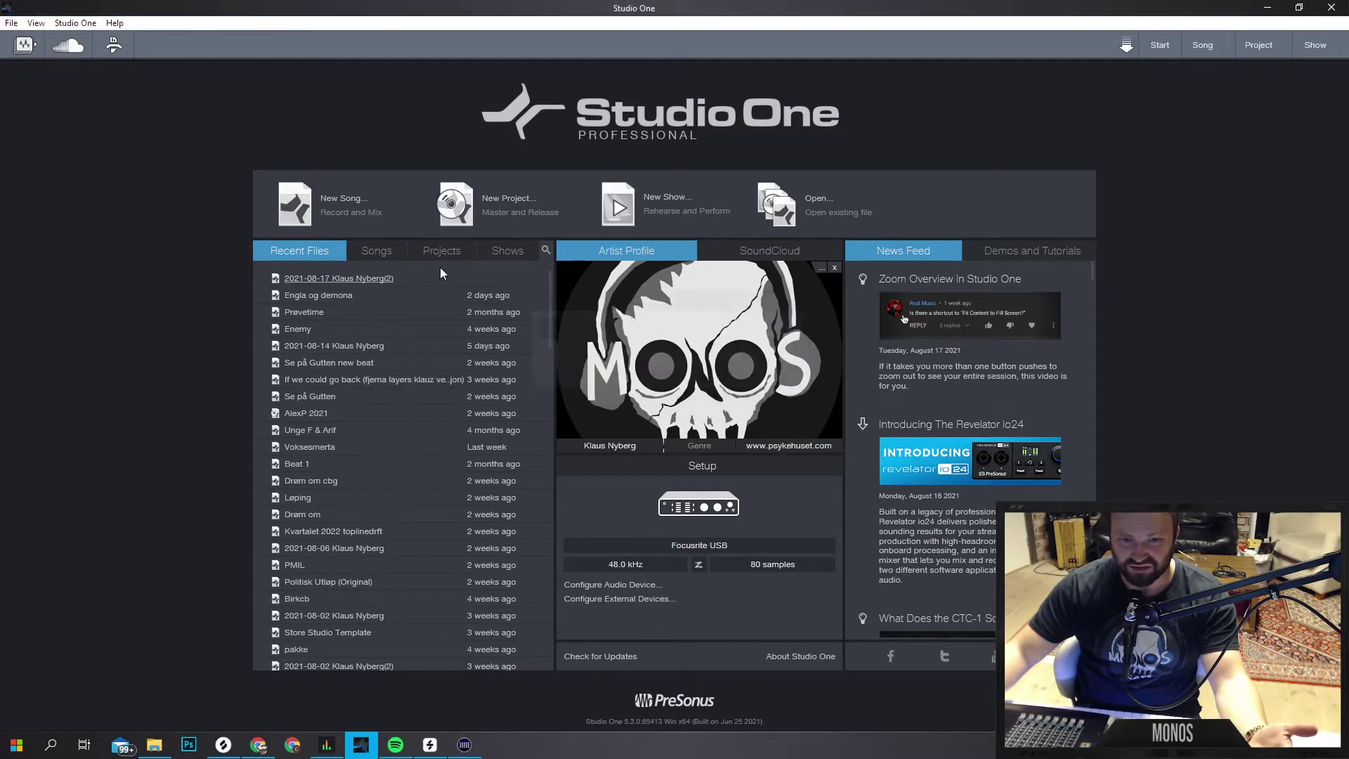
left_click(351, 200)
double_click(545, 352)
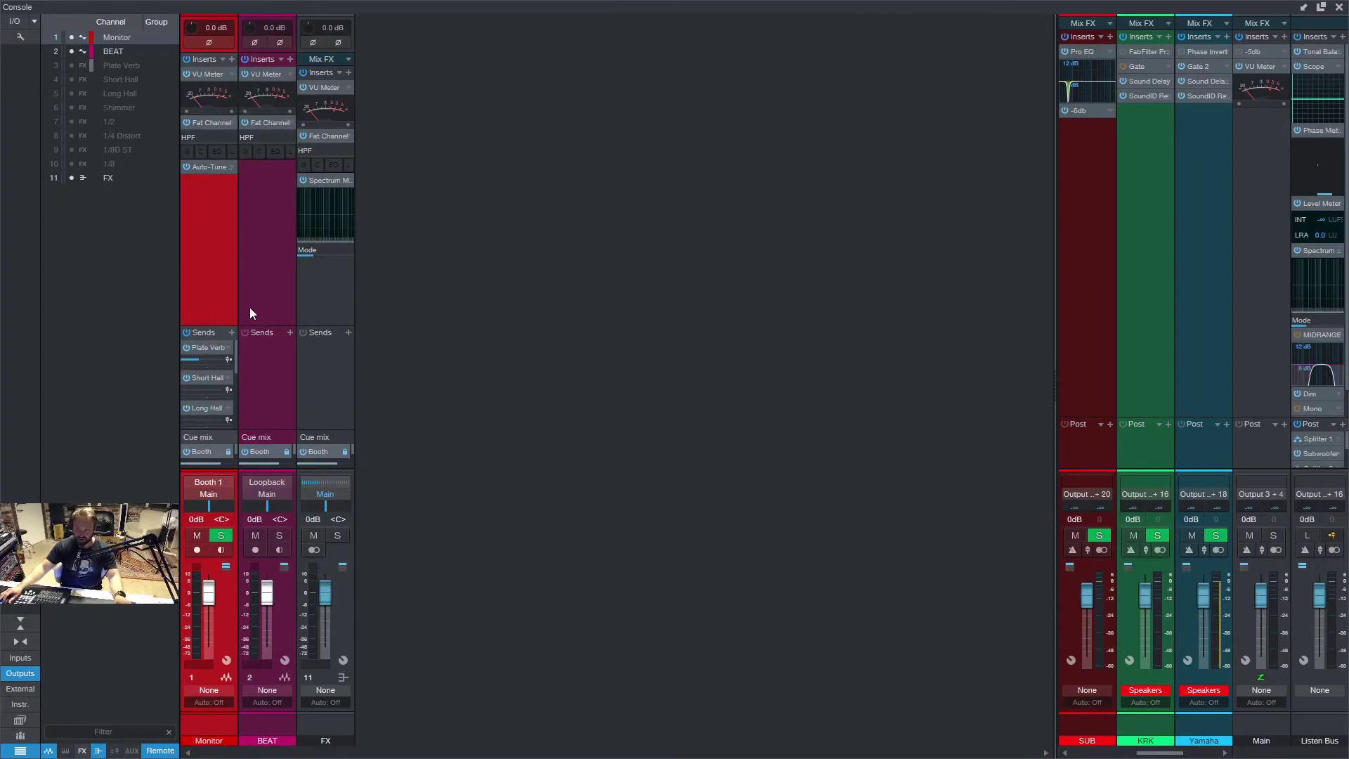
Delete the Monitor and BEAT channels from the console and unhide all of the template's FX channels.
left_click(256, 305)
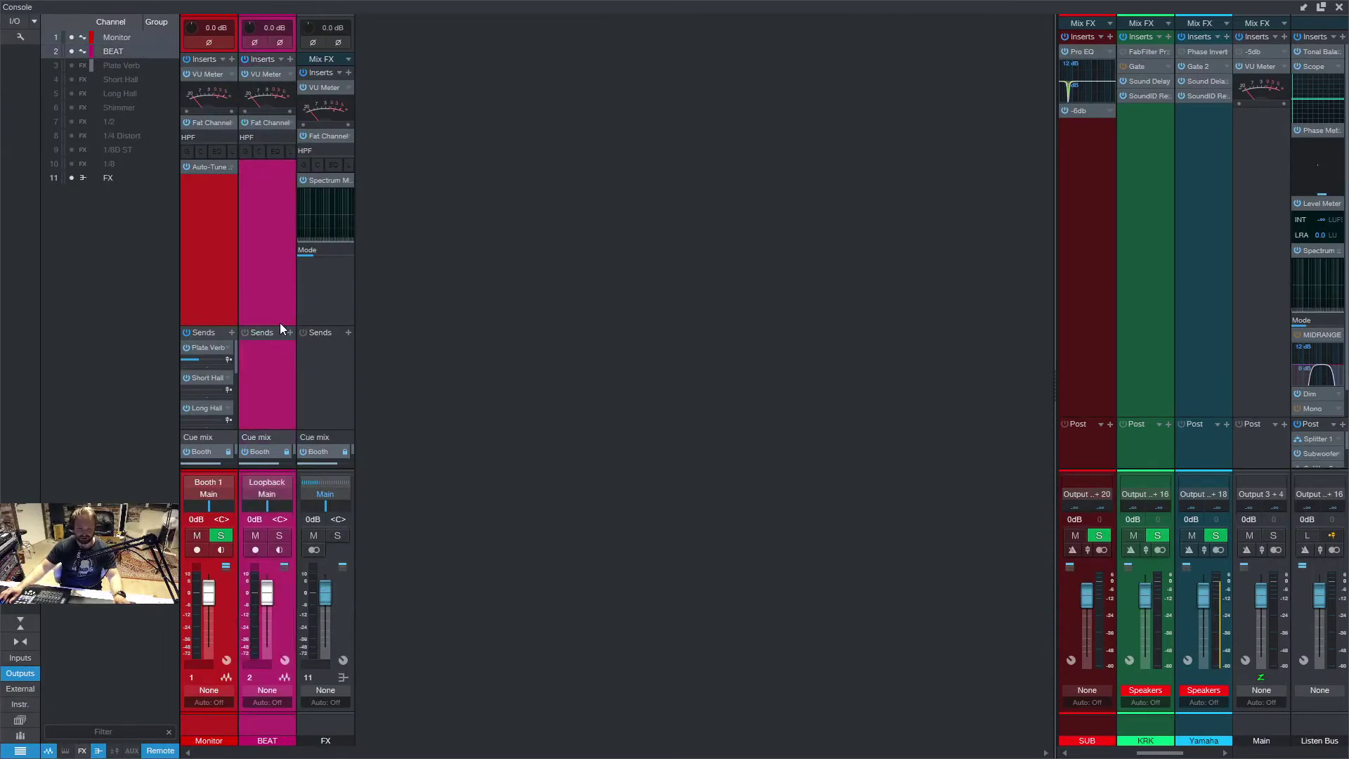
key("Delete")
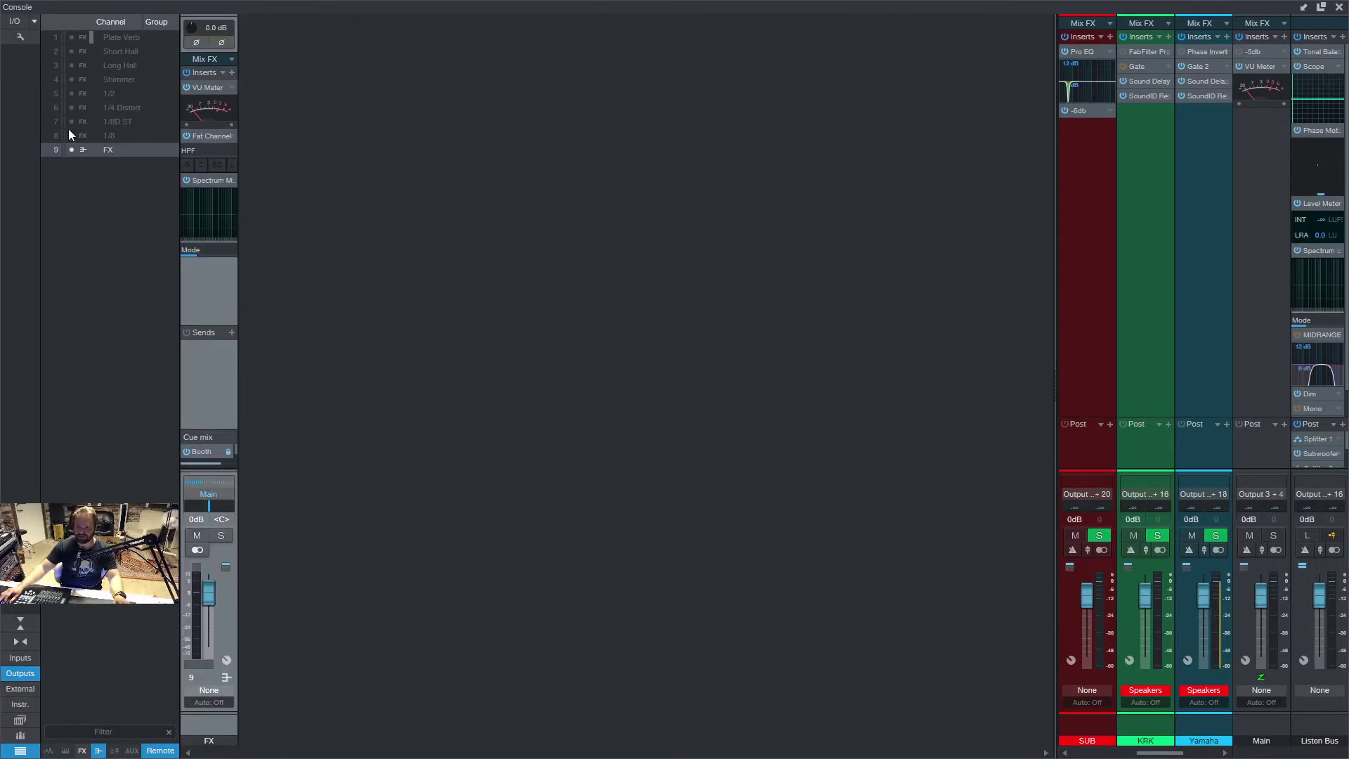
left_click(73, 19)
left_click(211, 397)
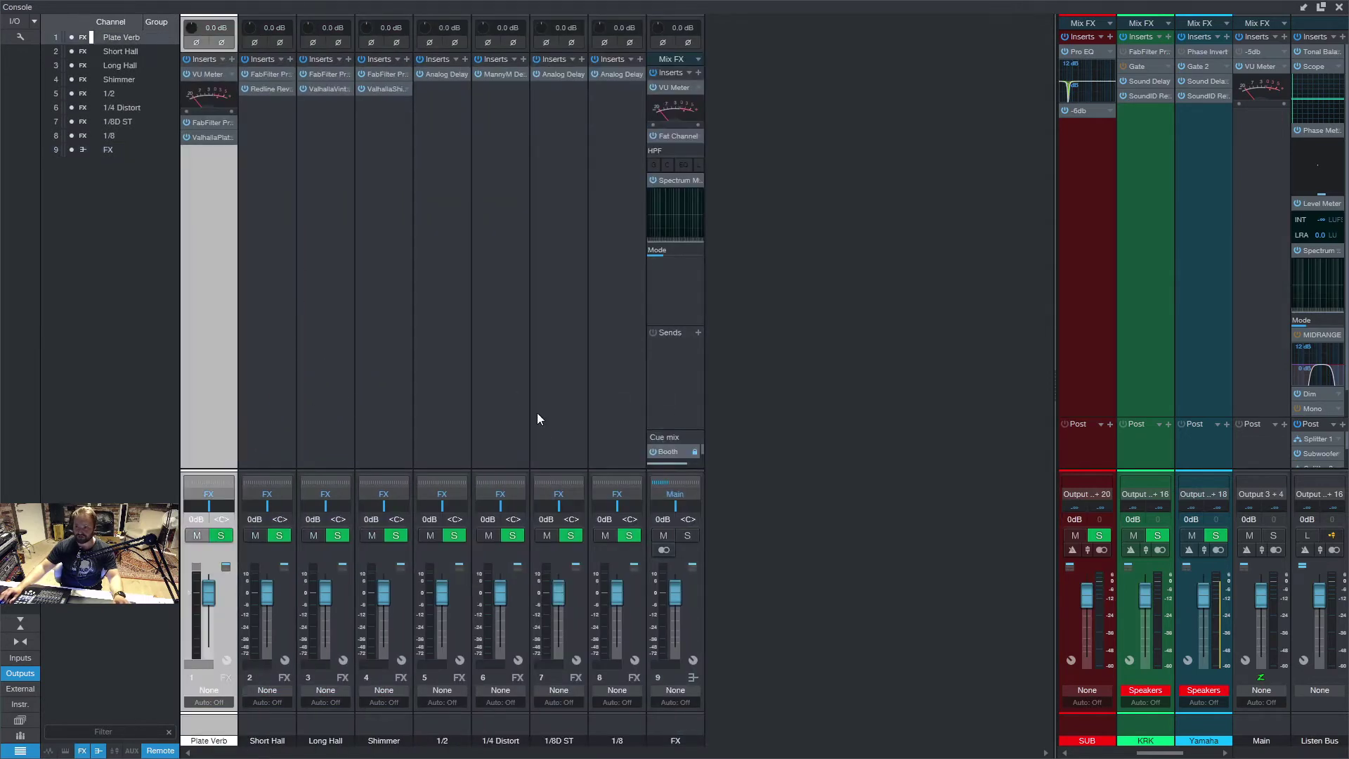
Delete all the remaining effect channels from the console, from Plate Verb through the FX bus.
left_click(687, 394, "shift")
key("Delete")
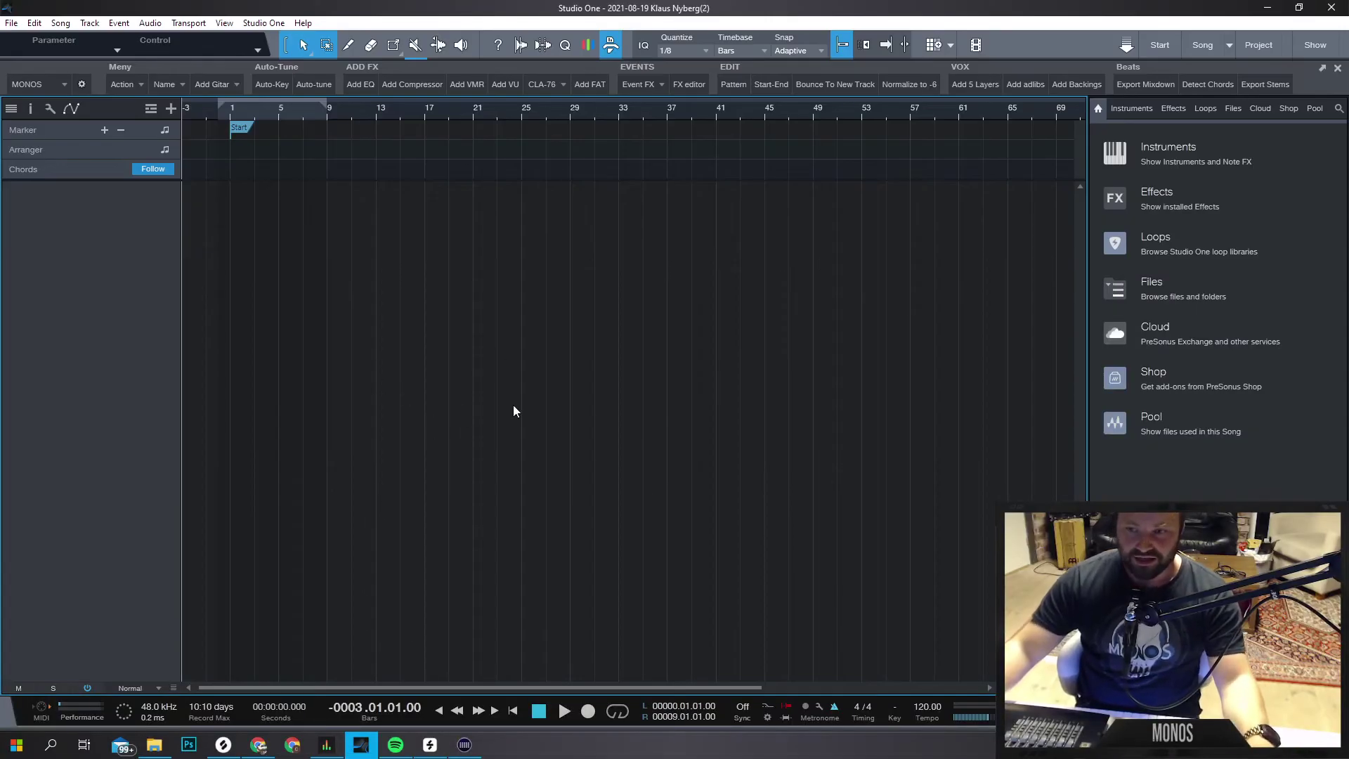
Add an instrument track with the PreSonus Mai Tai synth to the arrangement and close its instrument window.
left_click(1143, 154)
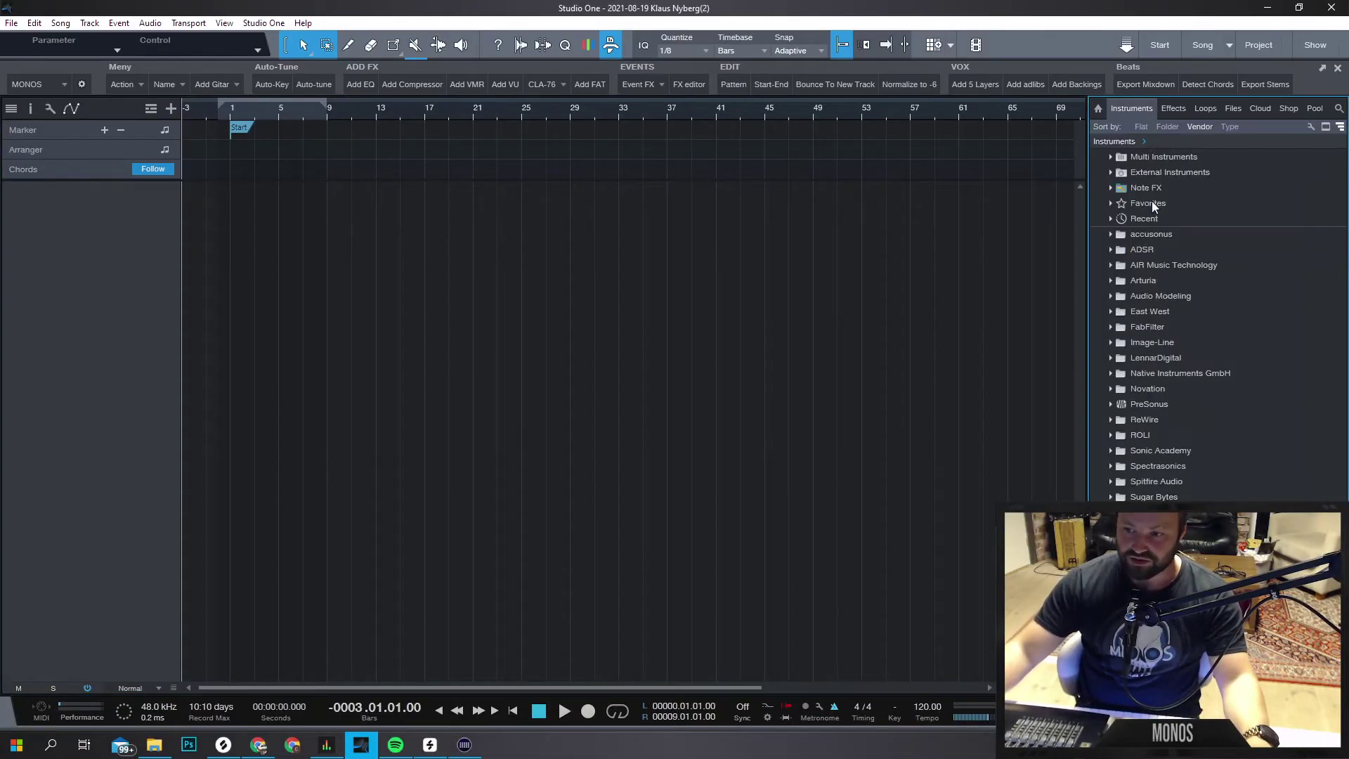
left_click(1118, 407)
left_click_drag(1159, 437, 328, 225)
left_click(1023, 88)
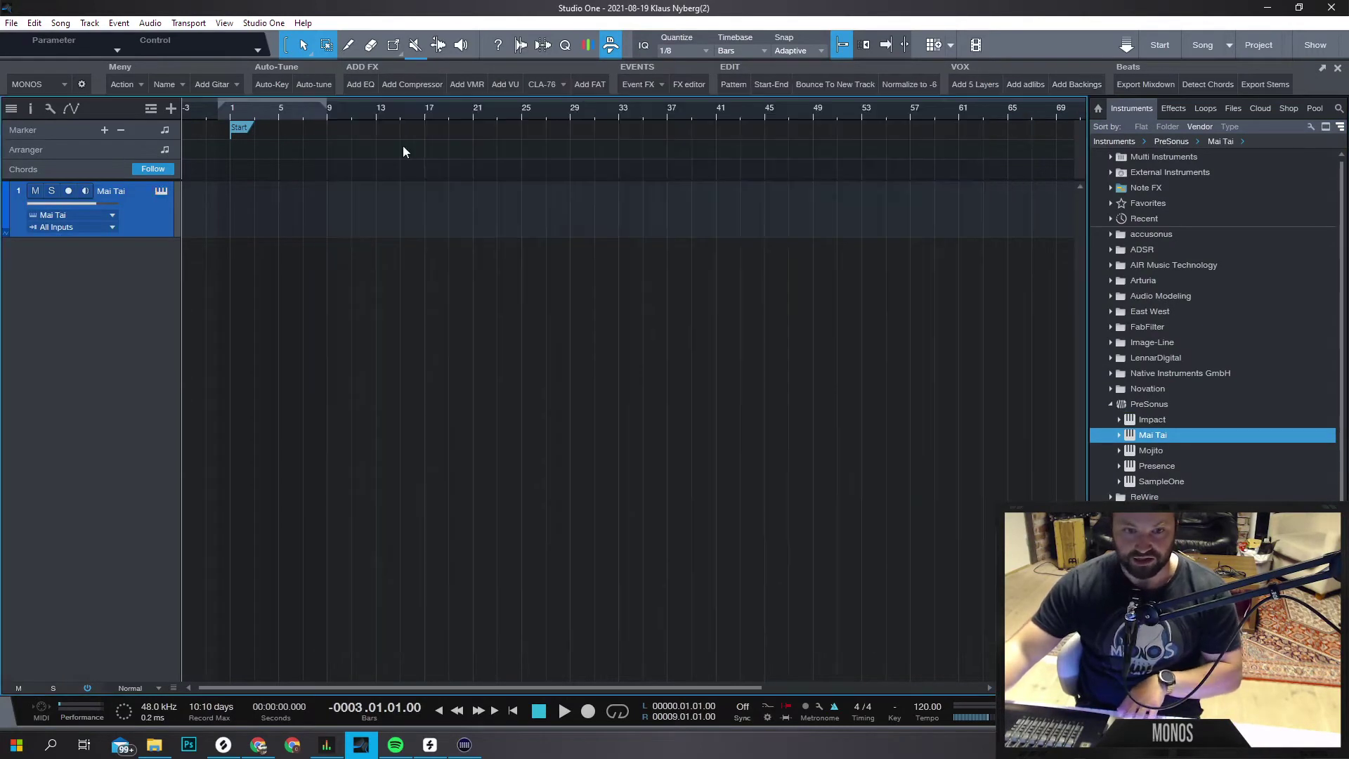
Arm the Mai Tai track and record a one-bar part from bar -3.
left_click(68, 190)
key("KP_Multiply")
key("space")
Duplicate the one-bar part along the Mai Tai track up to bar 11 and disarm the track.
key("d")
key("d")
key("d")
key("d")
key("d")
key("d")
key("d")
key("d")
key("d")
key("d")
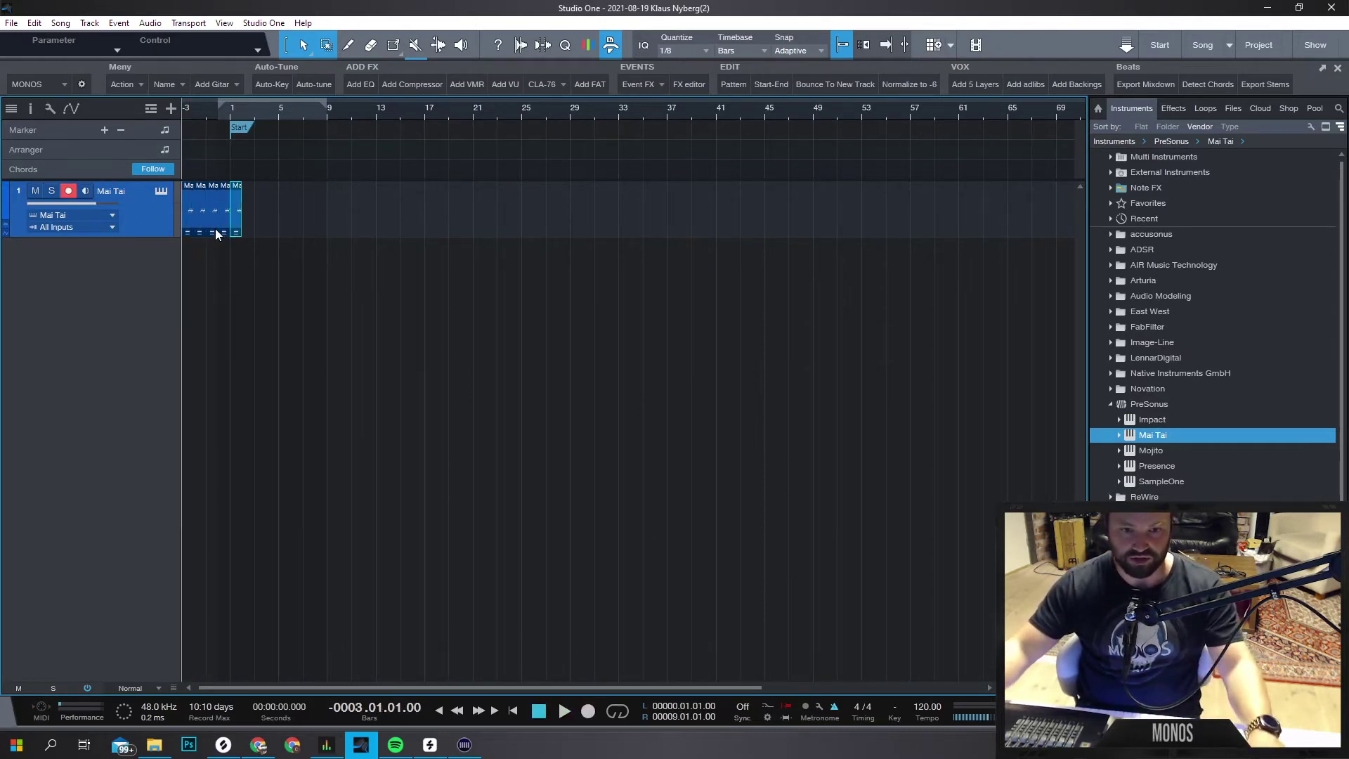
key("d")
key("d")
key("d")
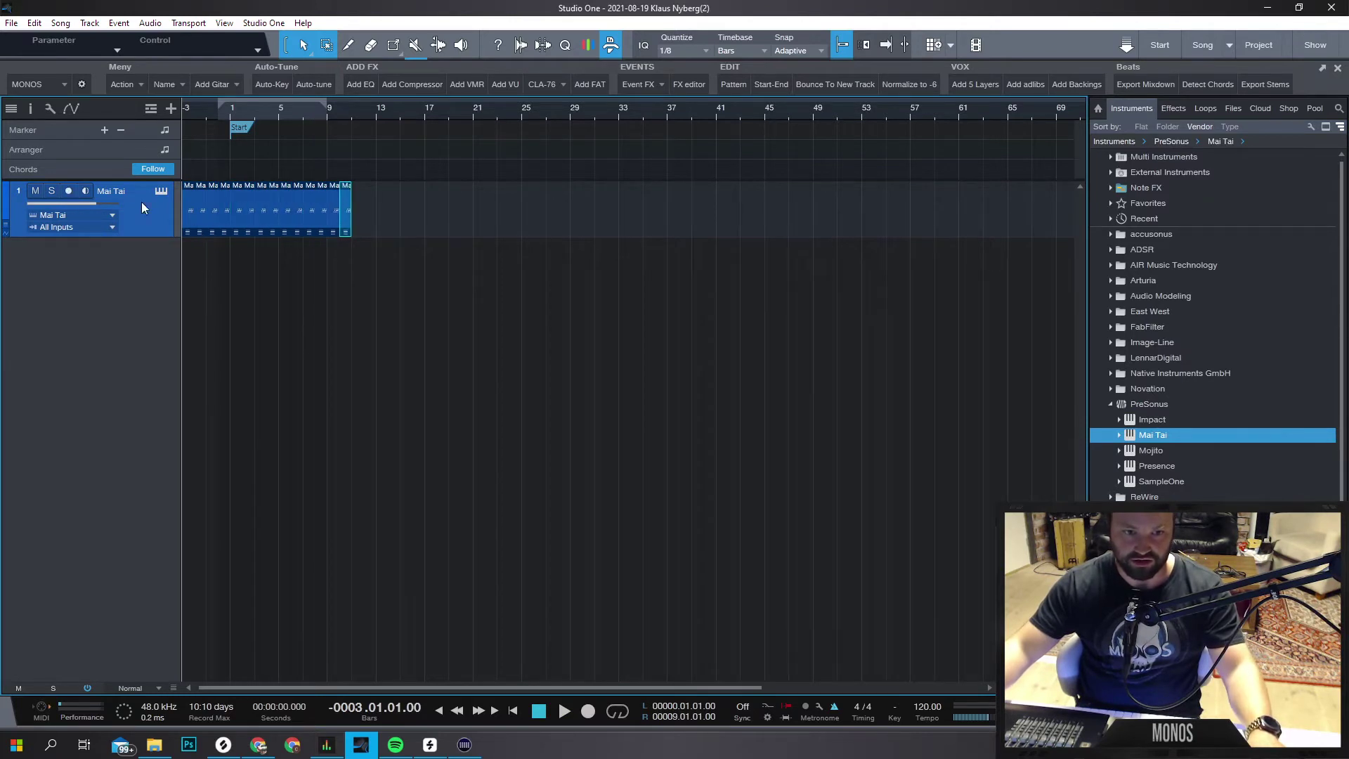
right_click(142, 202)
left_click(117, 251)
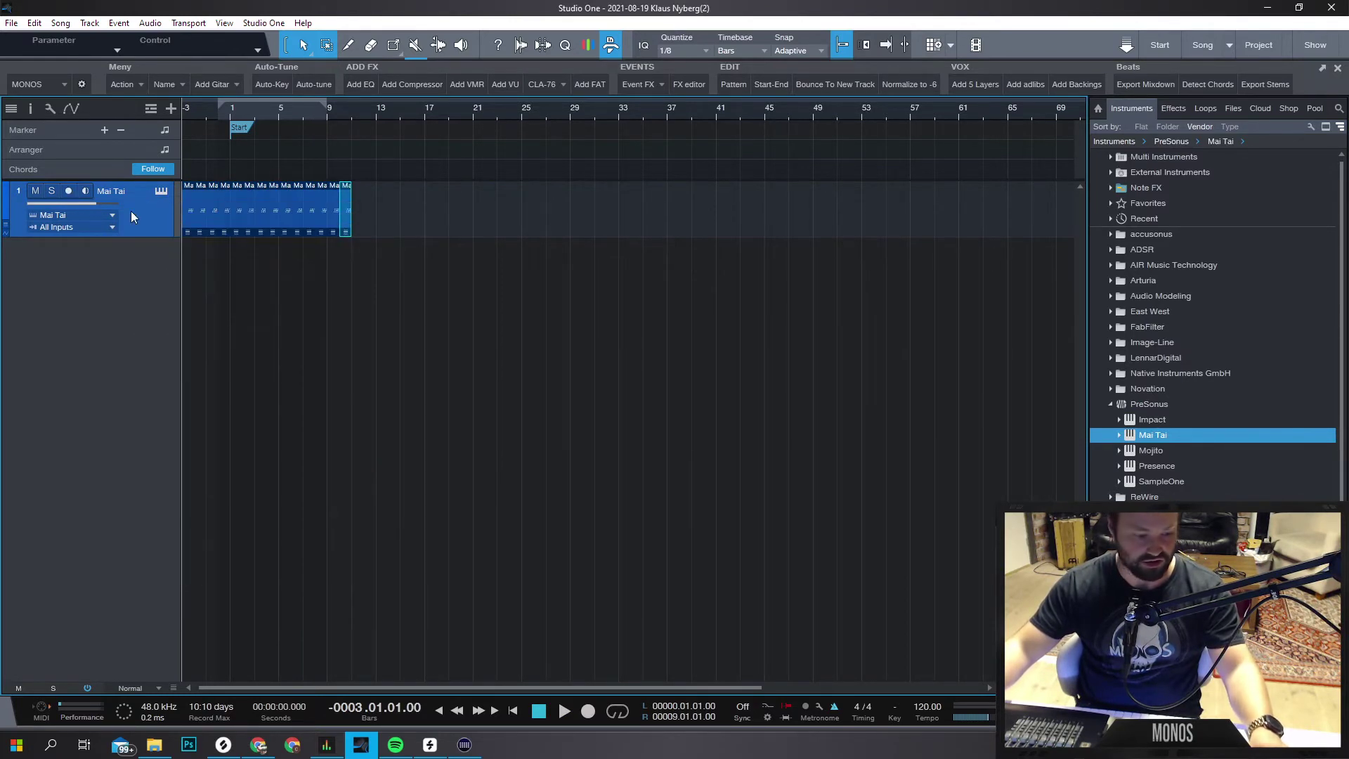
key("ctrl+alt+d")
left_click(709, 426)
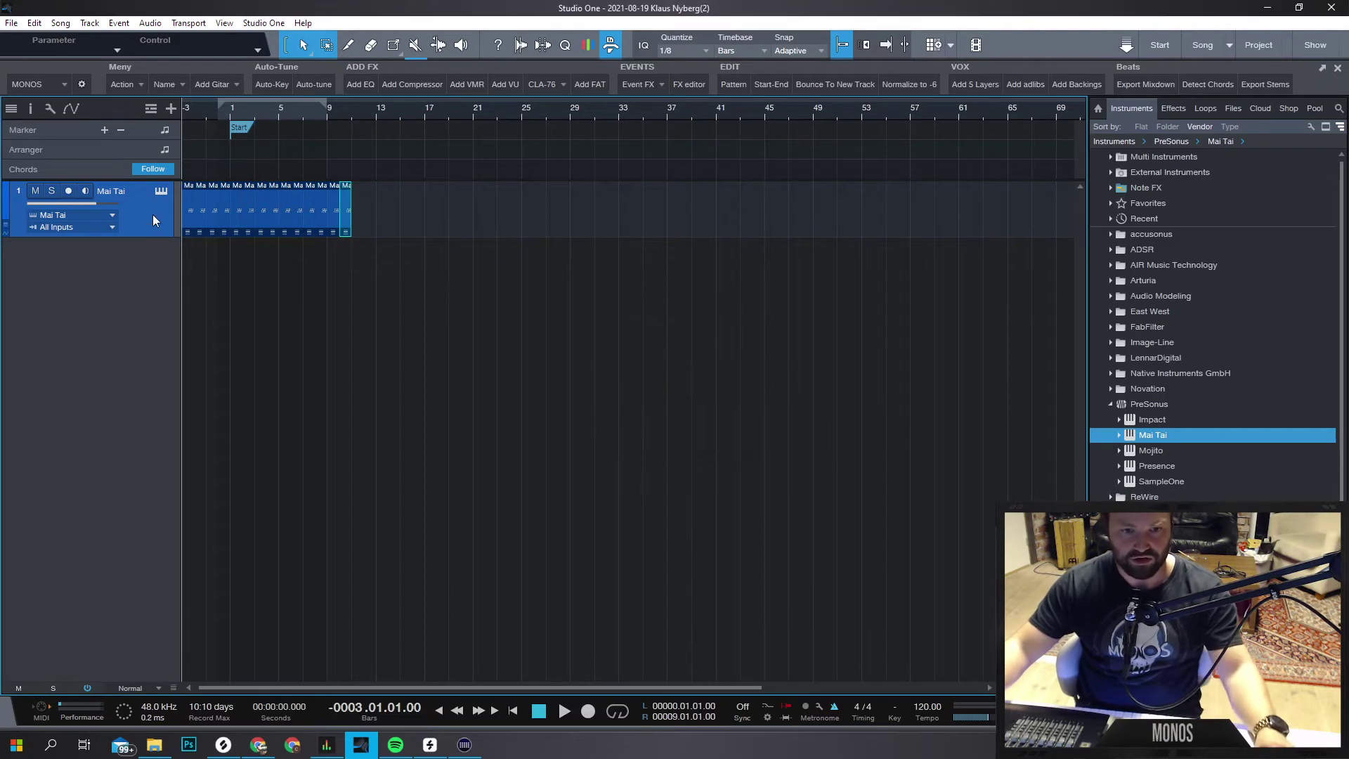
key("ctrl+alt+d")
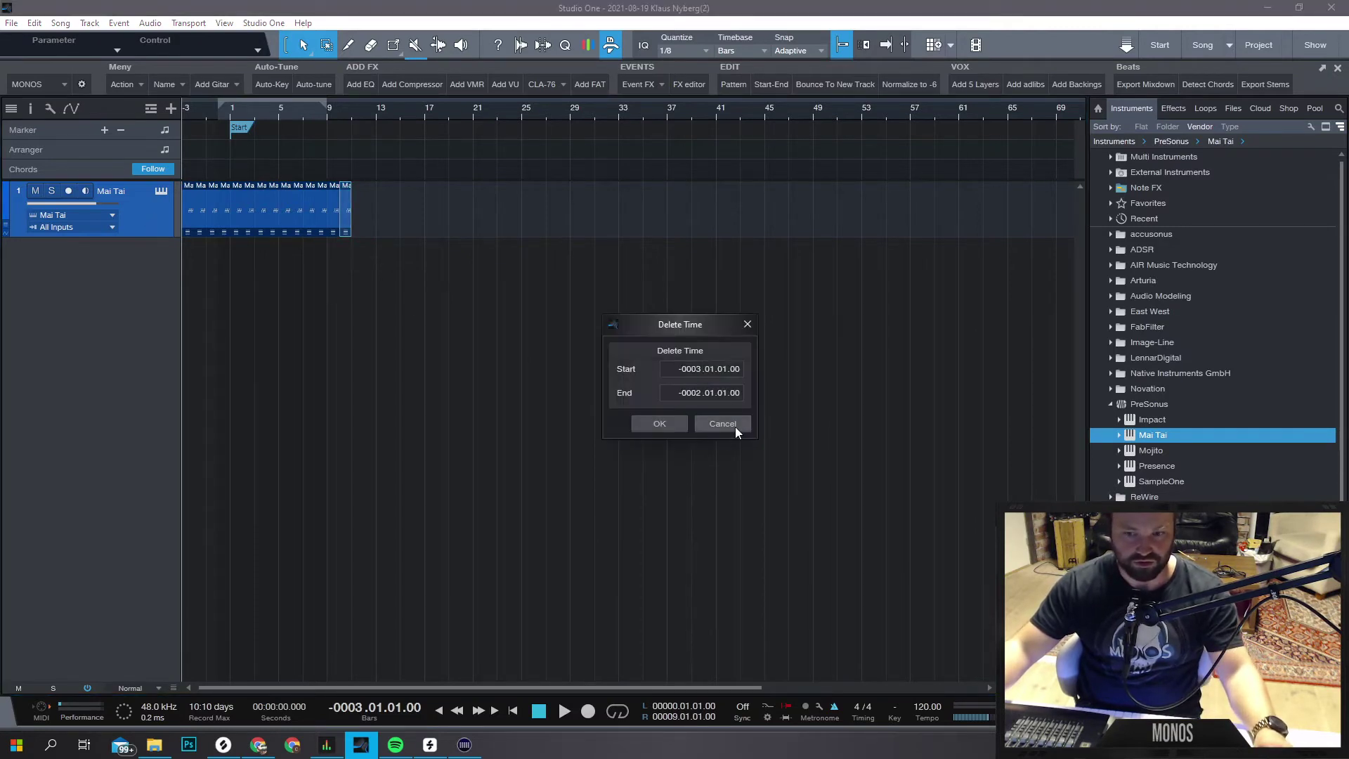
left_click(736, 430)
Duplicate the Mai Tai track complete with its instrument and delete the copied events from the new track.
right_click(170, 210)
left_click(149, 213)
key("ctrl+shift+d")
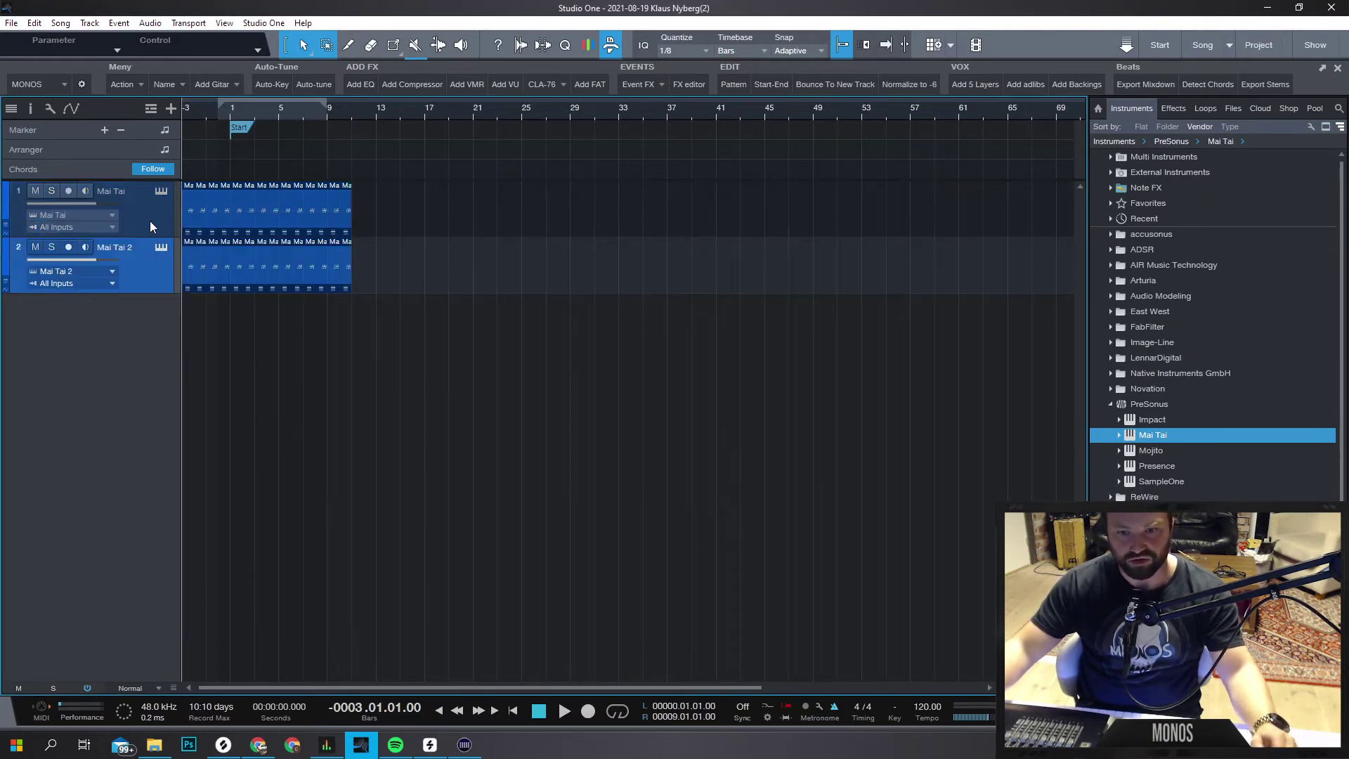
left_click_drag(386, 257, 181, 288)
key("Delete")
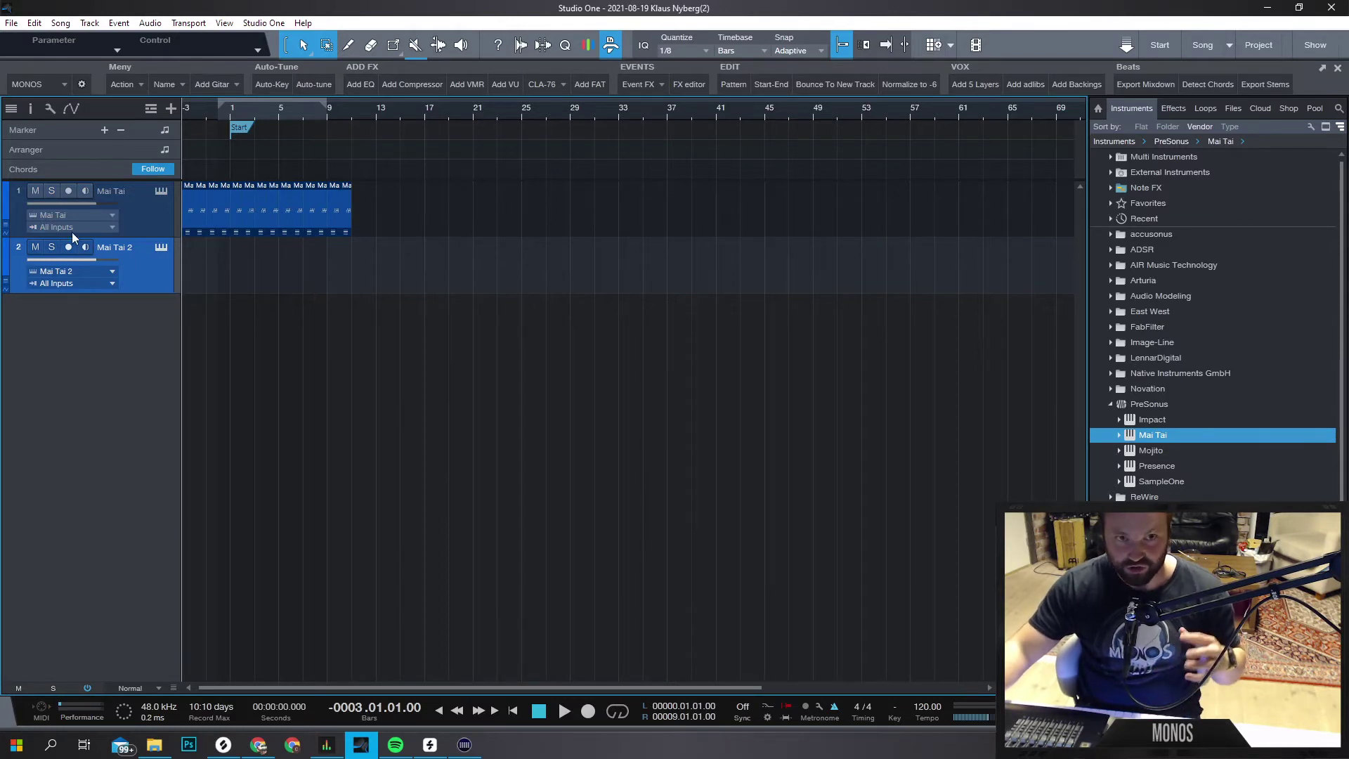
Record a two-bar part on Mai Tai 2 from bar -3 and duplicate it up to bar 11.
left_click(84, 247)
key("KP_Multiply")
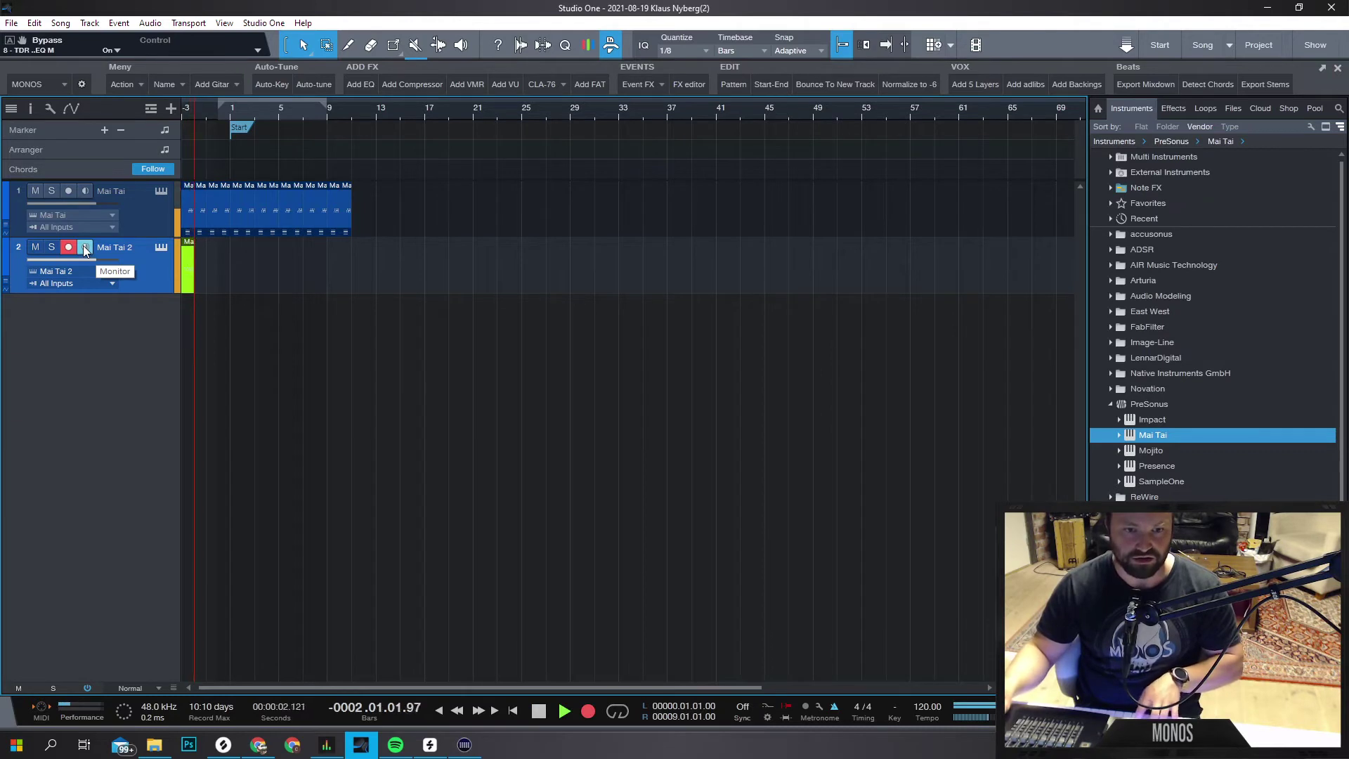
key("space")
key("d")
key("d")
key("d")
key("d")
key("d")
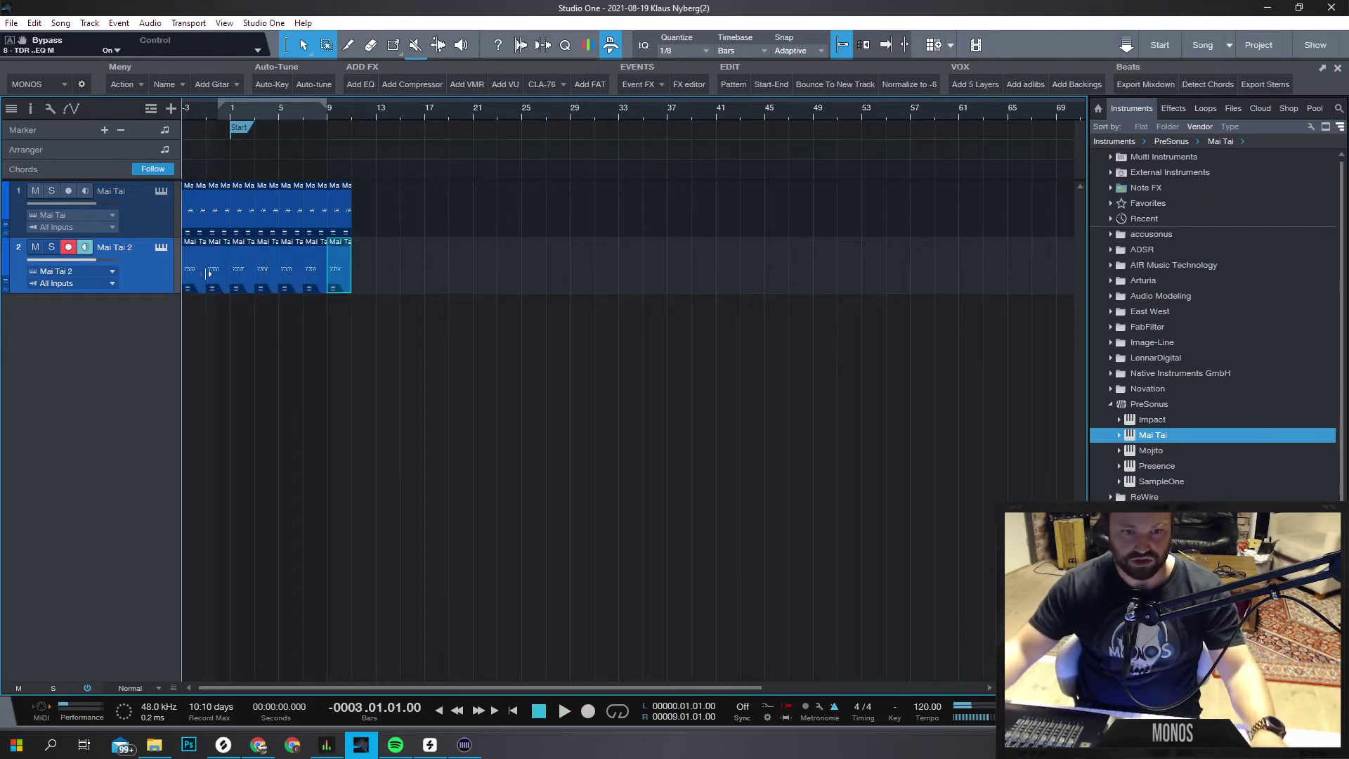
Duplicate the Mai Tai 2 track complete with its events and arm the copy for recording in place of Mai Tai 2.
right_click(157, 271)
left_click(147, 273)
key("ctrl+d")
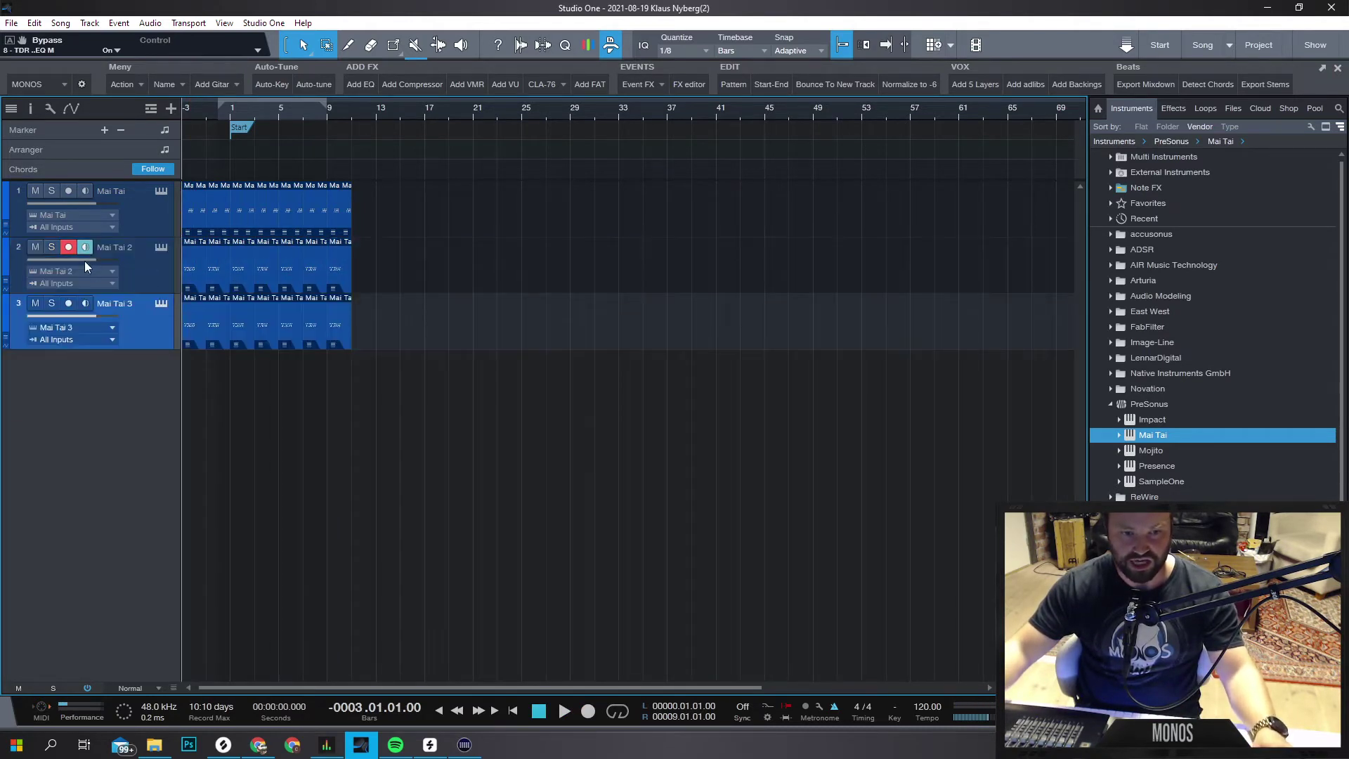
left_click(70, 248)
left_click(69, 303)
Record new notes into the first two-bar event on Mai Tai 3 and repeat that event up to bar 11.
key("space")
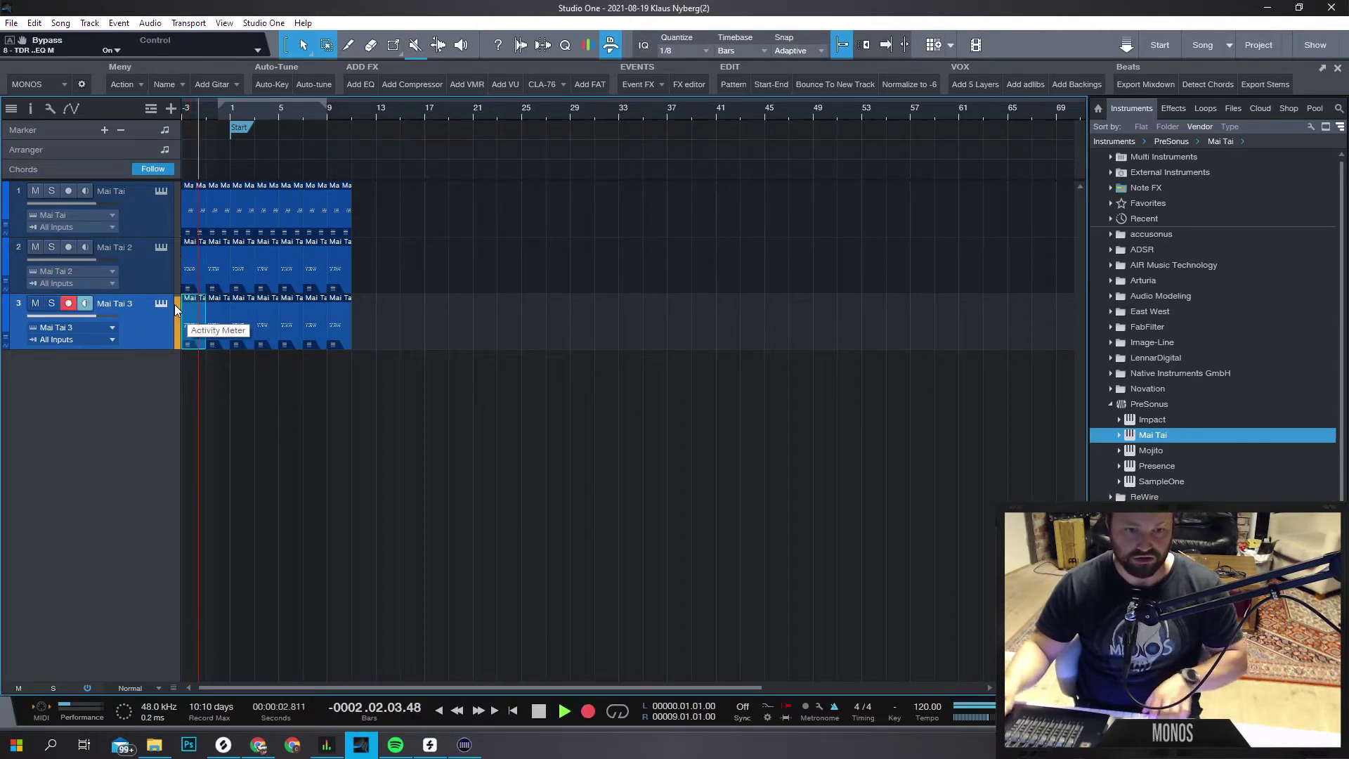
key("space")
key("Right")
key("Right")
key("Right")
key("Right")
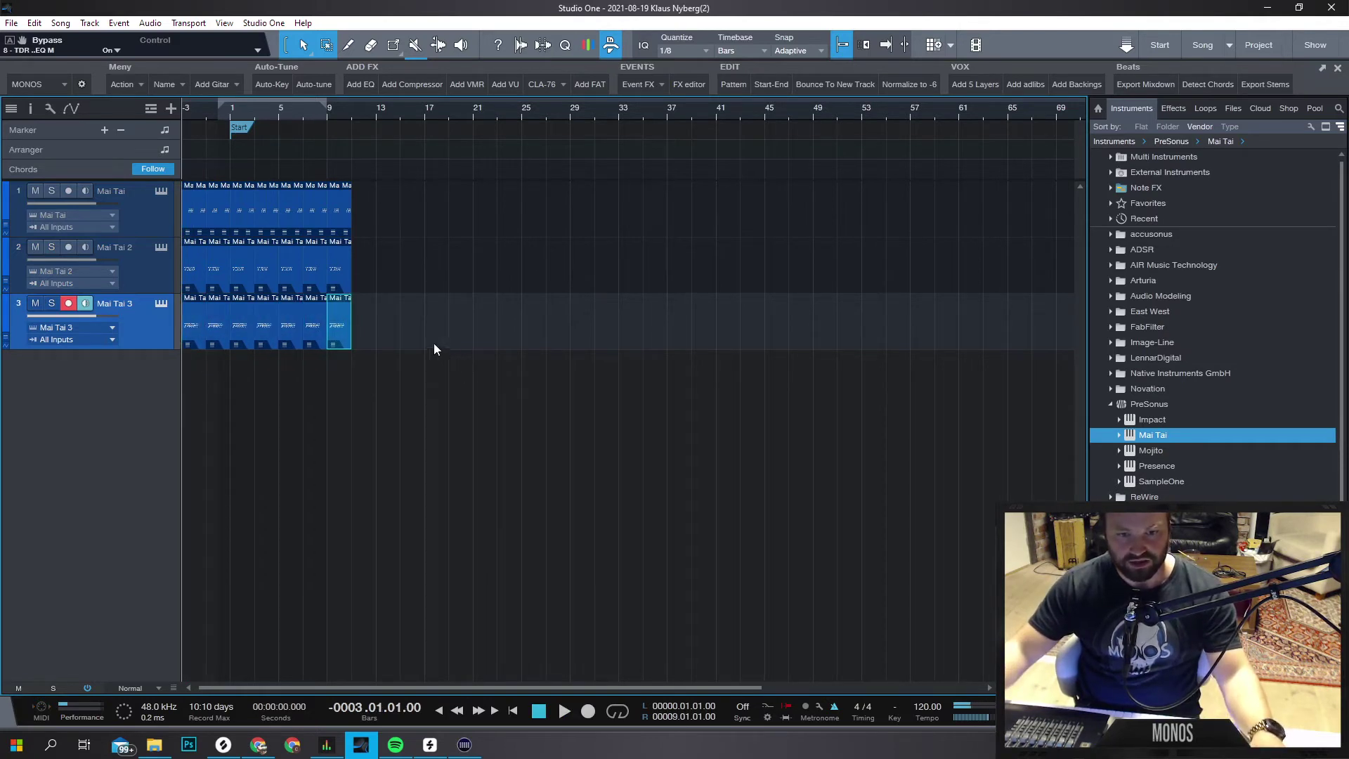
Duplicate the Mai Tai 3 track complete, disarm the original, and delete the copied events from the new track.
right_click(150, 331)
left_click(135, 335)
left_click(73, 304)
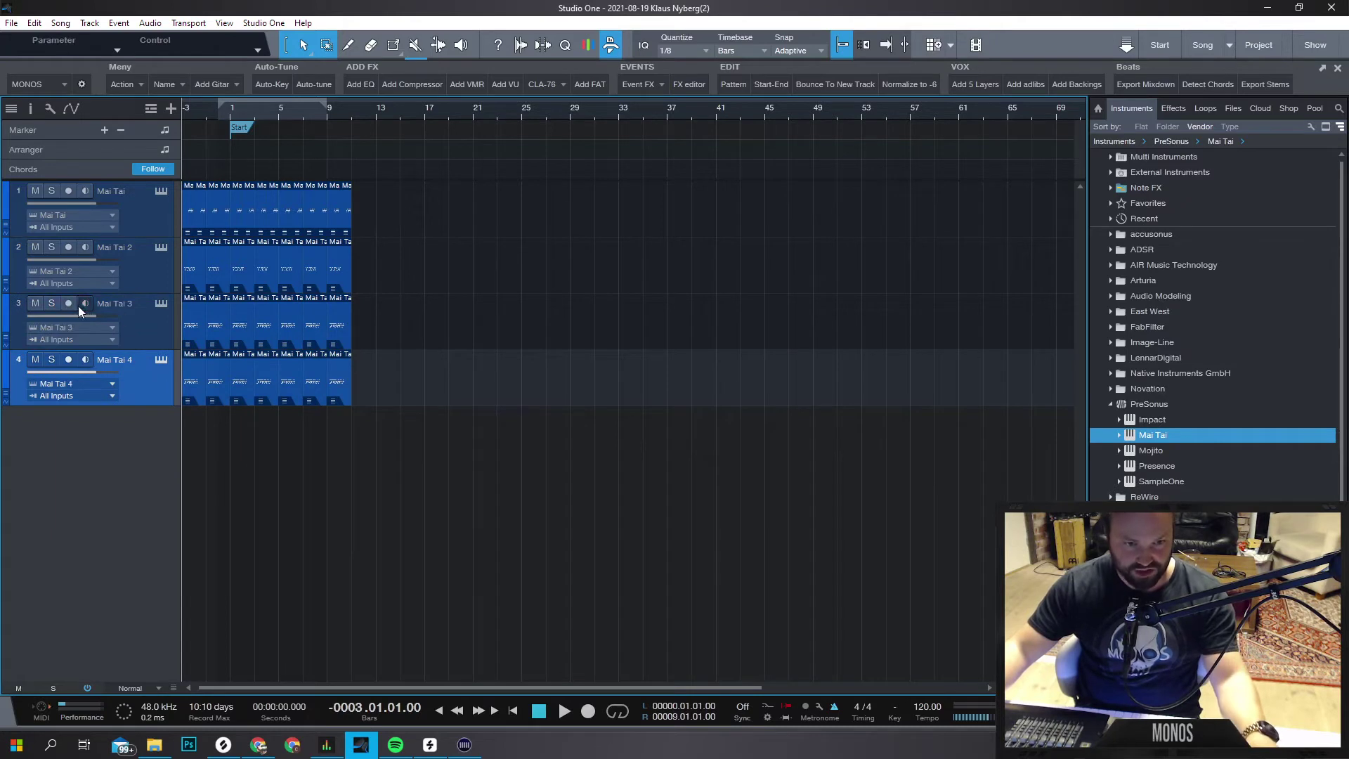
left_click_drag(377, 372, 148, 394)
key("Delete")
Record a one-bar part on Mai Tai 4 from bar -3 and duplicate it up to bar 11.
left_click(89, 358)
key("KP_Multiply")
key("space")
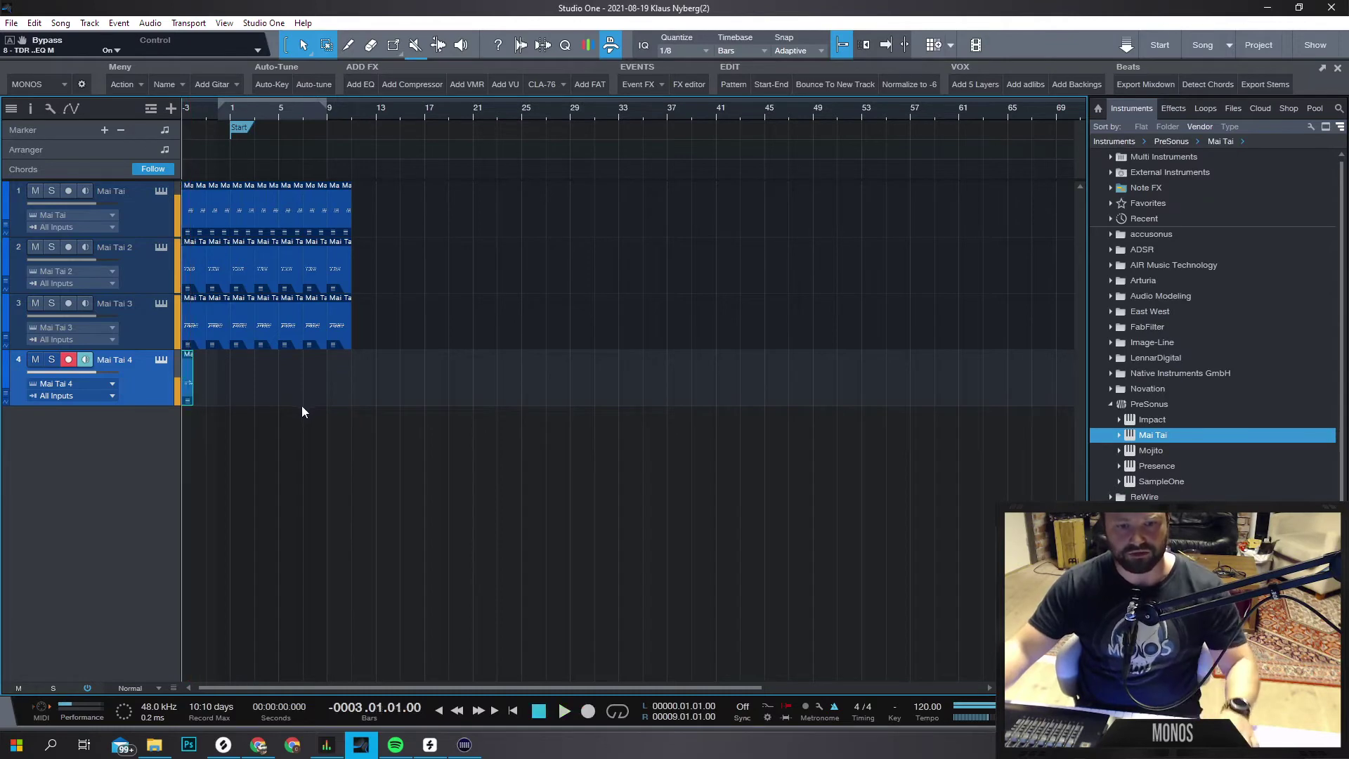
key("d")
key("d")
key("d")
key("d")
key("d")
key("d")
key("d")
key("d")
key("d")
key("d")
key("d")
key("d")
key("d")
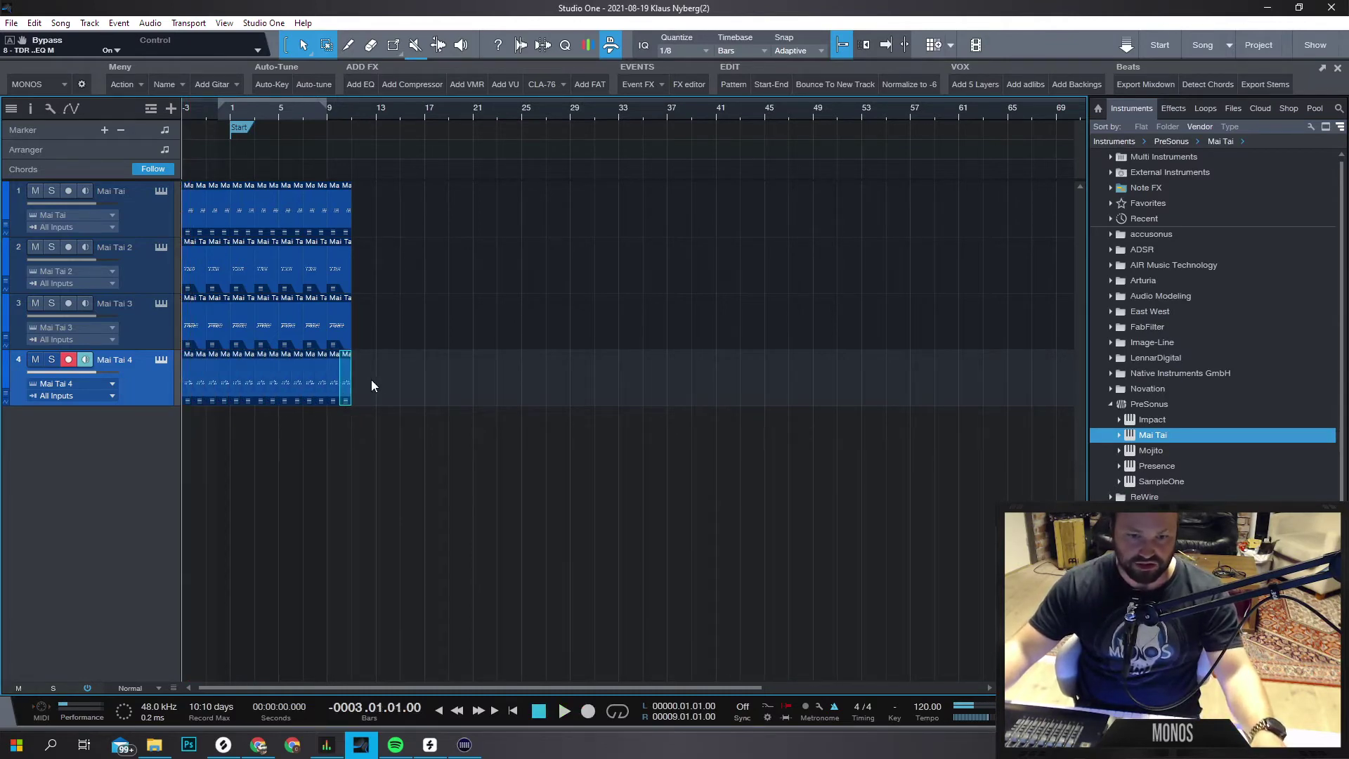
Duplicate all events on the four Mai Tai tracks so the arrangement runs to bar 25.
key("ctrl+a")
key("d")
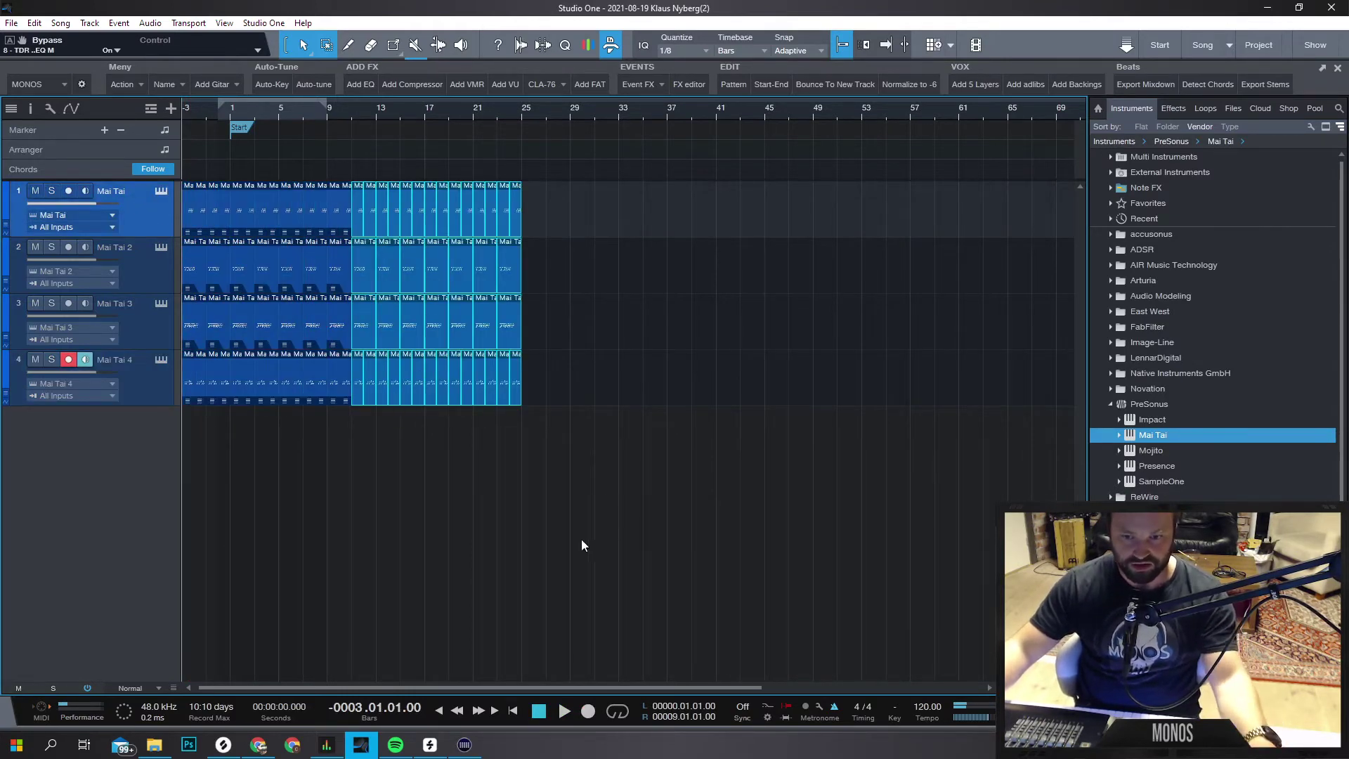
left_click(312, 385)
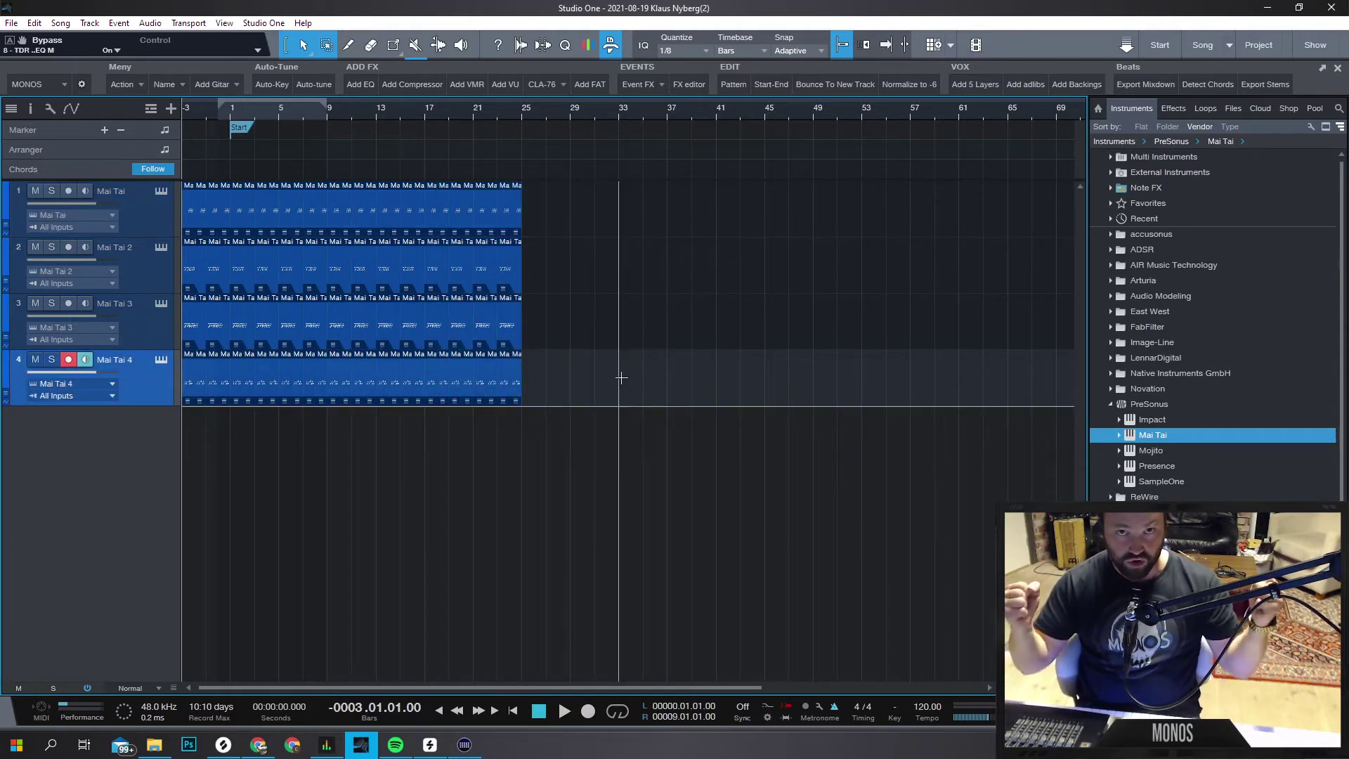
Disarm the Mai Tai 4 track and save the song.
left_click(68, 359)
left_click(11, 23)
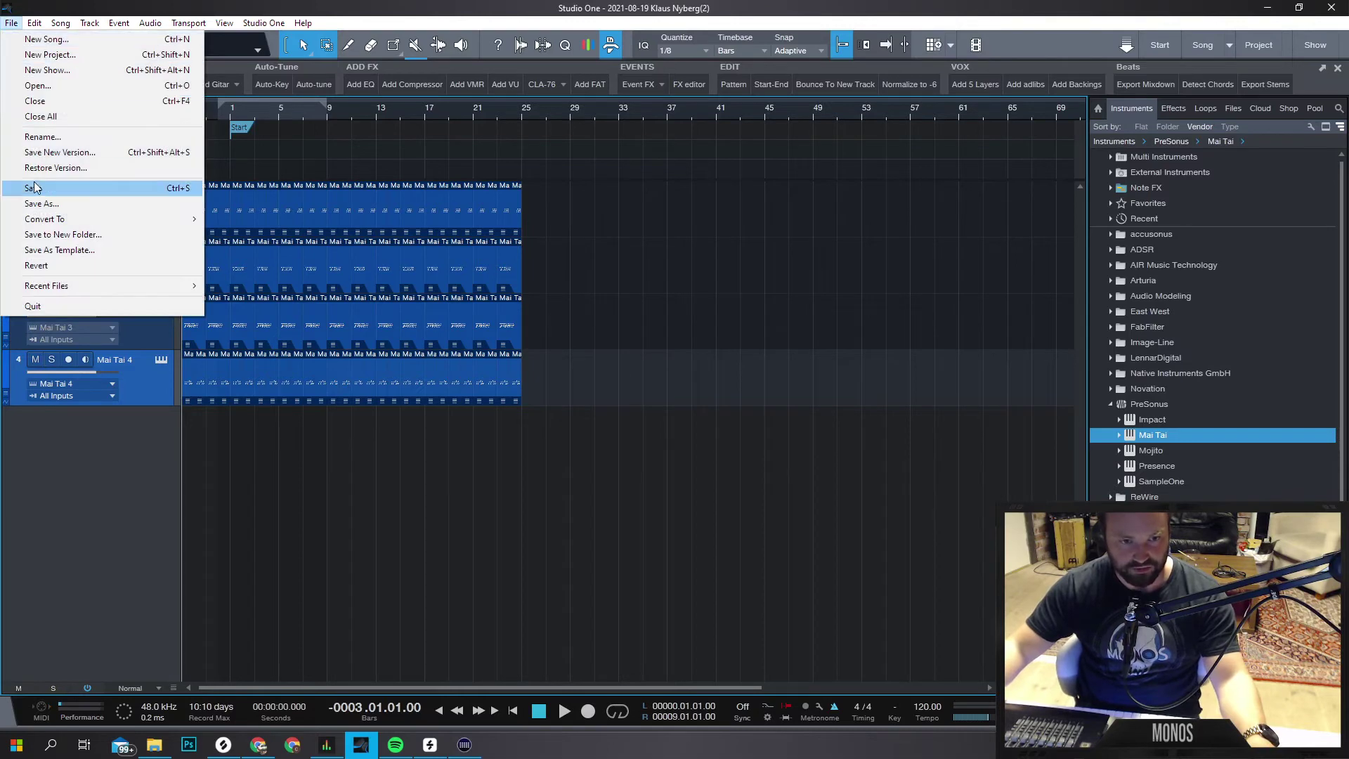
left_click(33, 188)
left_click(11, 22)
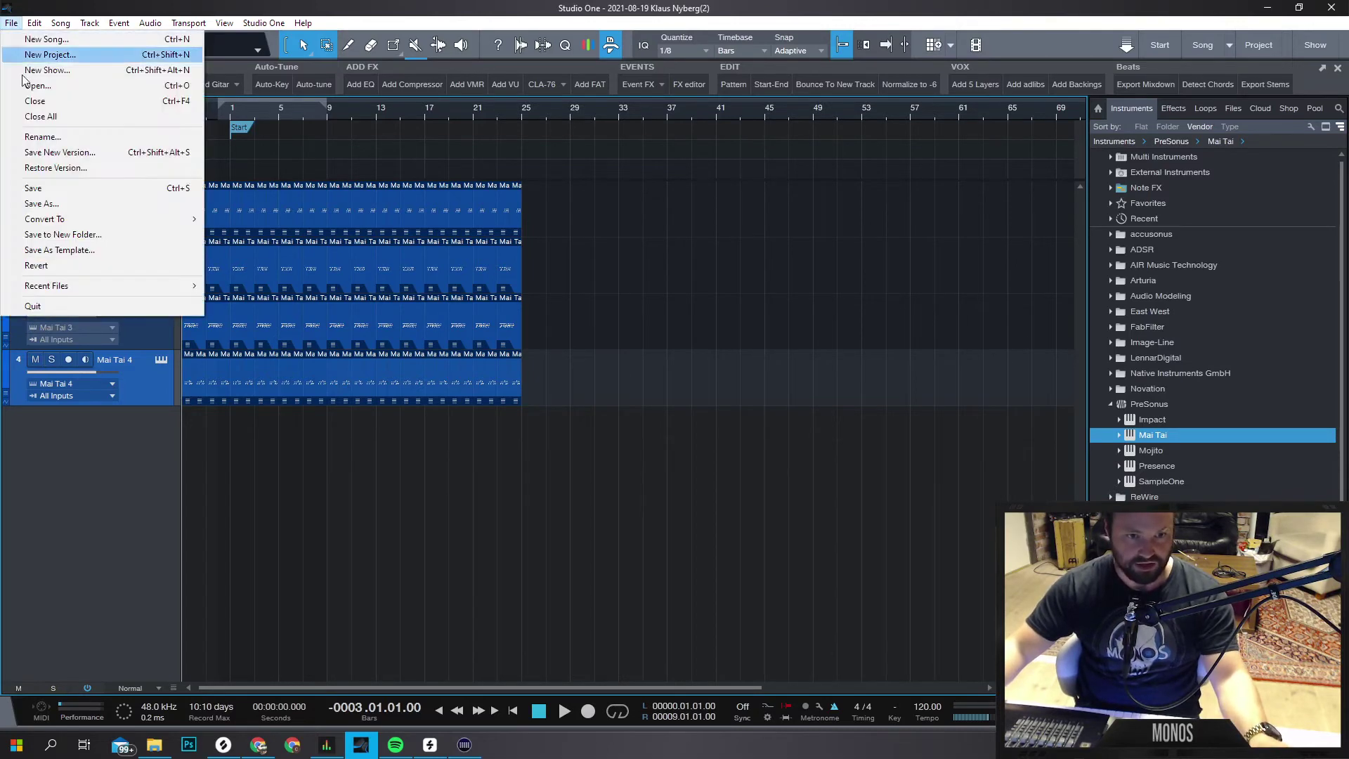
left_click(28, 184)
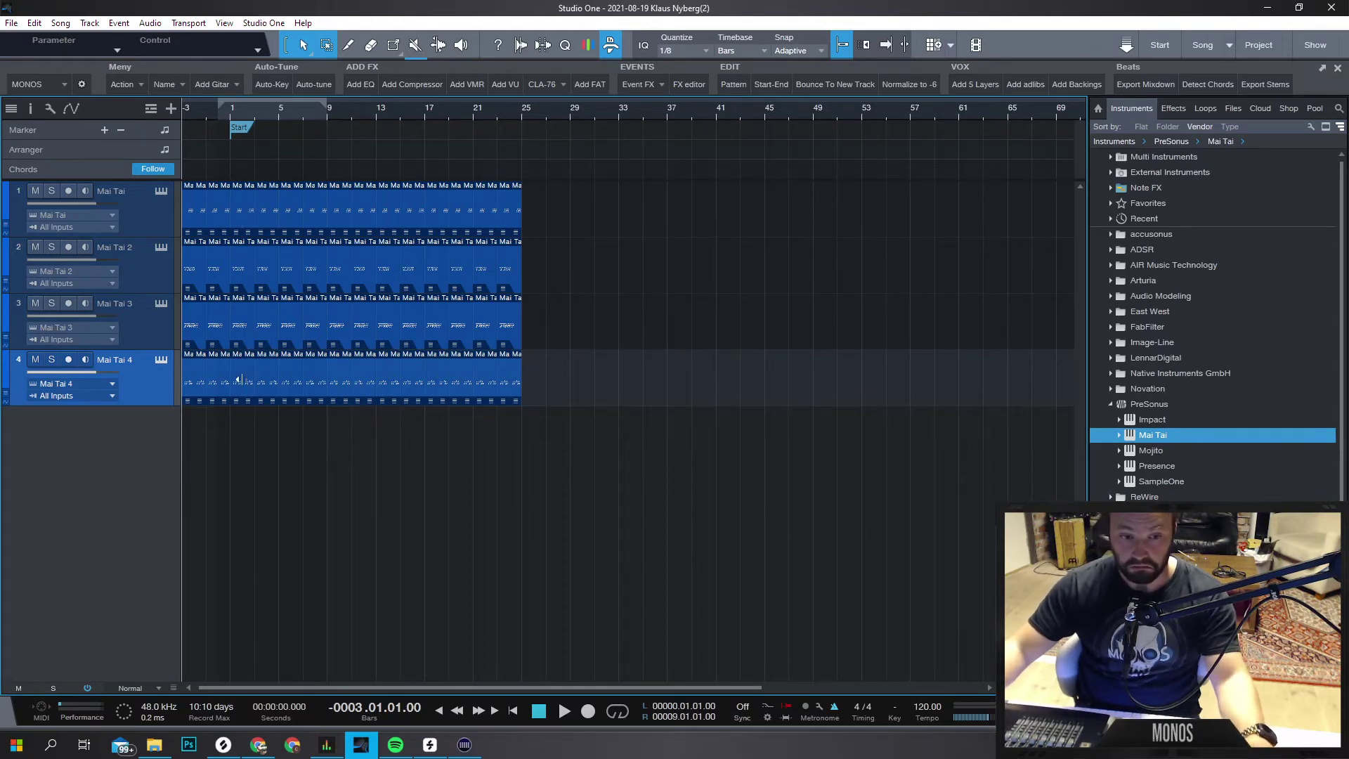
Duplicate all four Mai Tai tracks complete with their instruments and events, and save the song.
left_click(152, 217, "shift")
key("d")
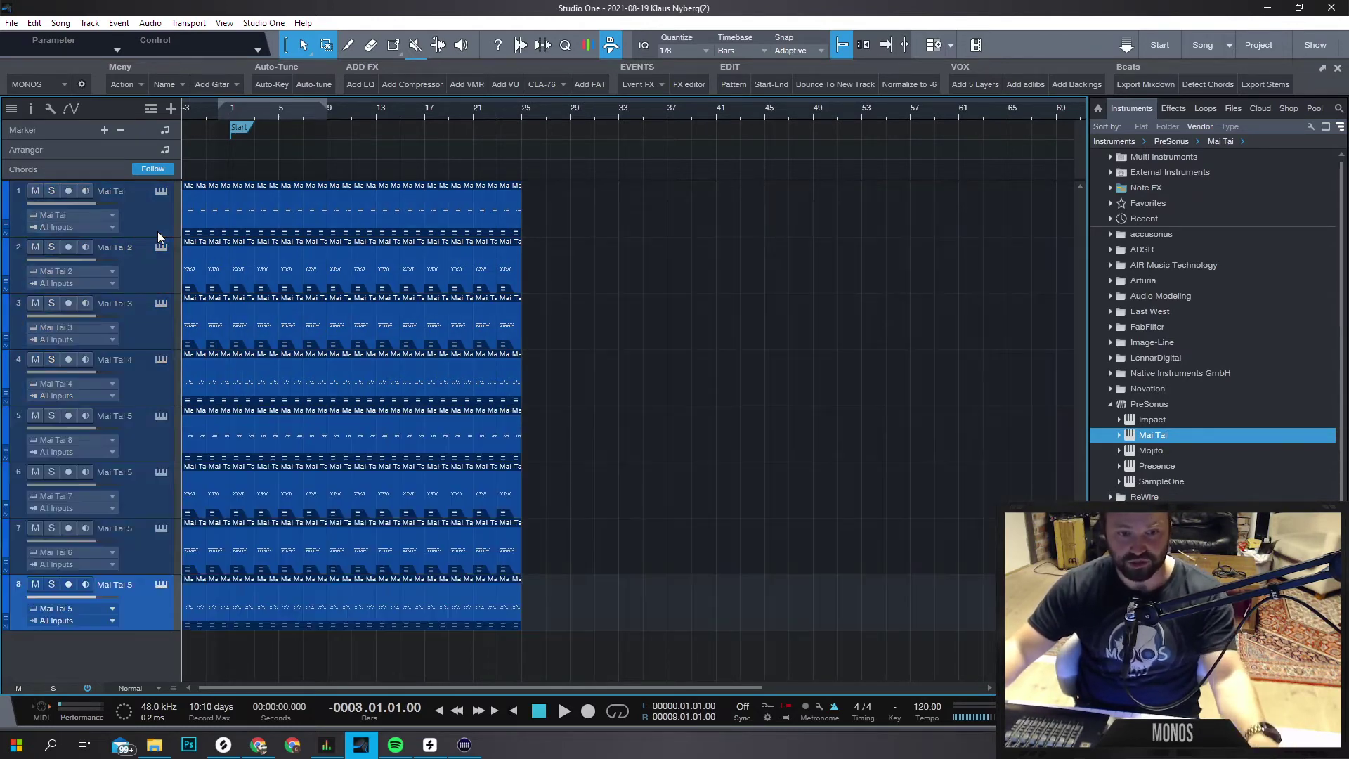
left_click(11, 23)
left_click(49, 189)
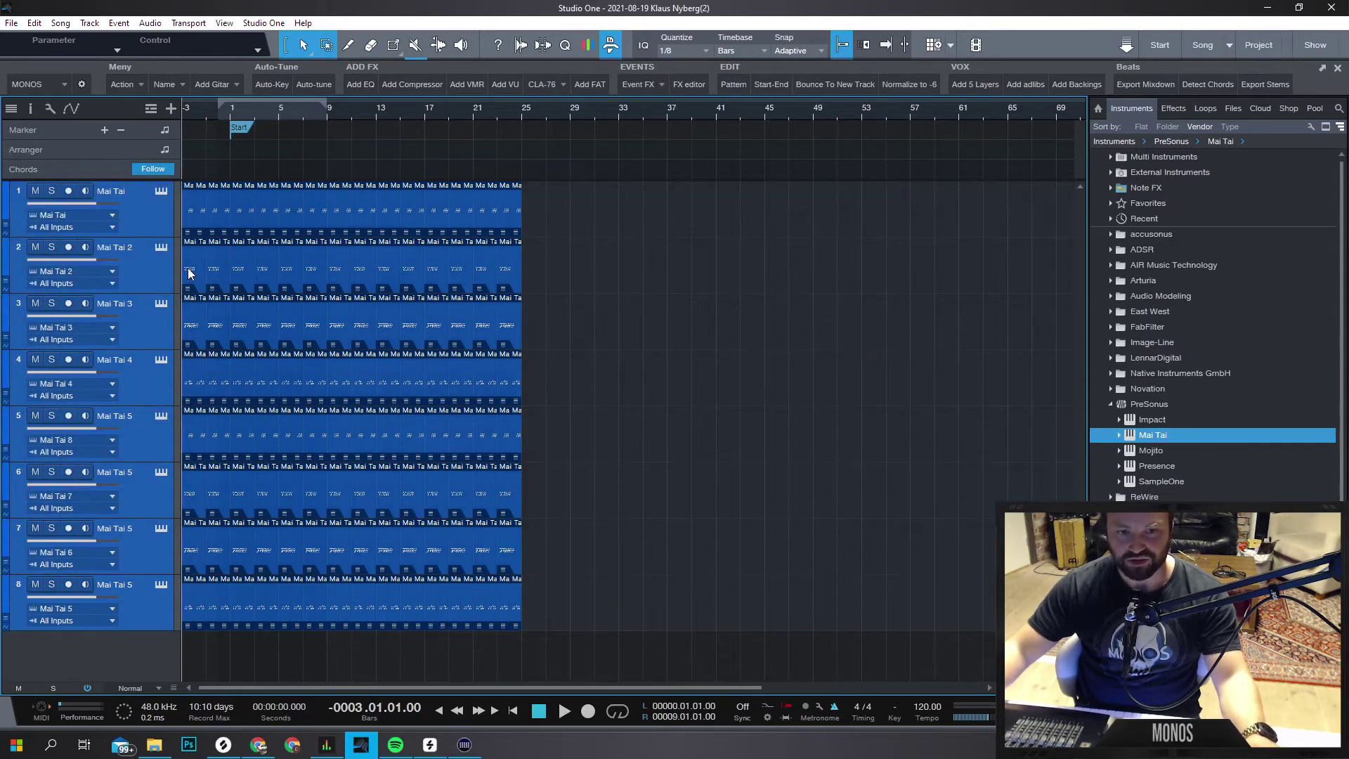
Clear the events on track 8, arm it, and record a new two-bar part from bar -3.
left_click_drag(561, 632, 167, 604)
key("Delete")
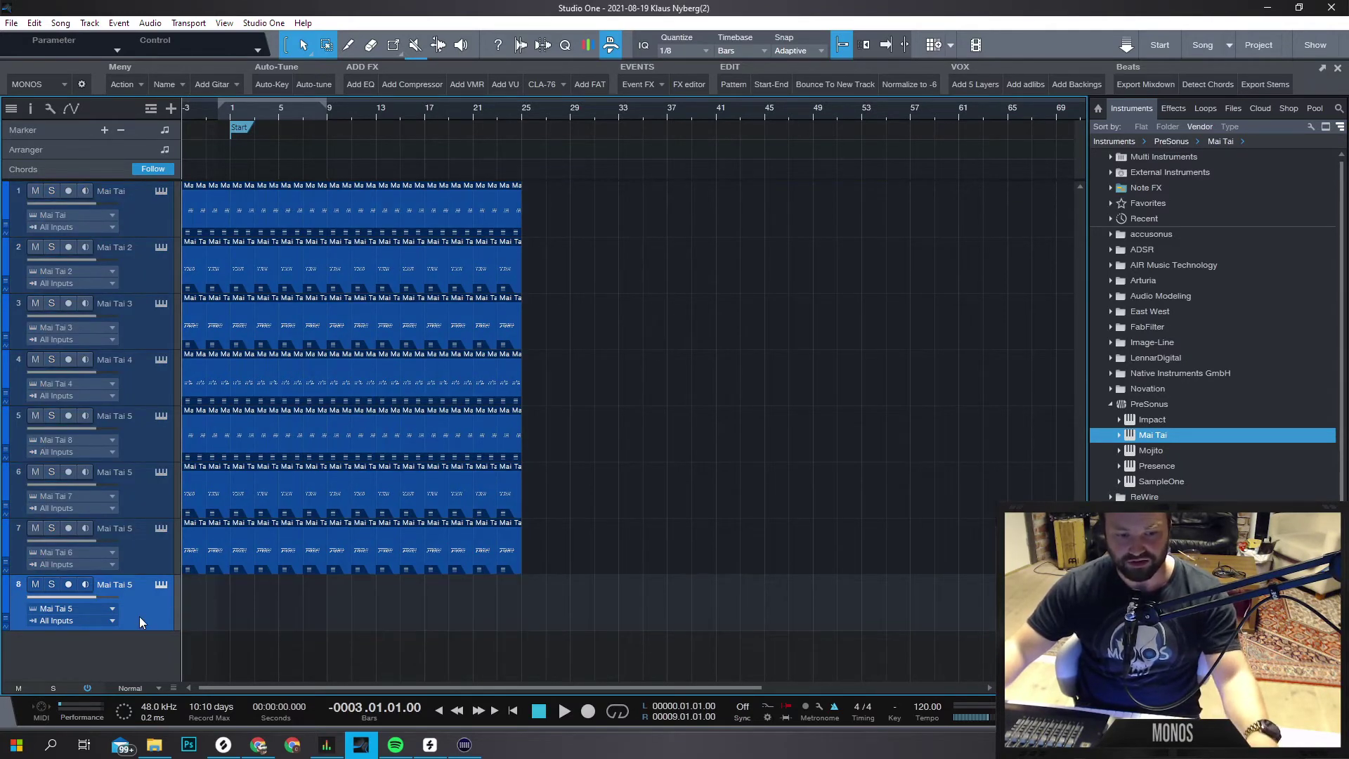
key("r")
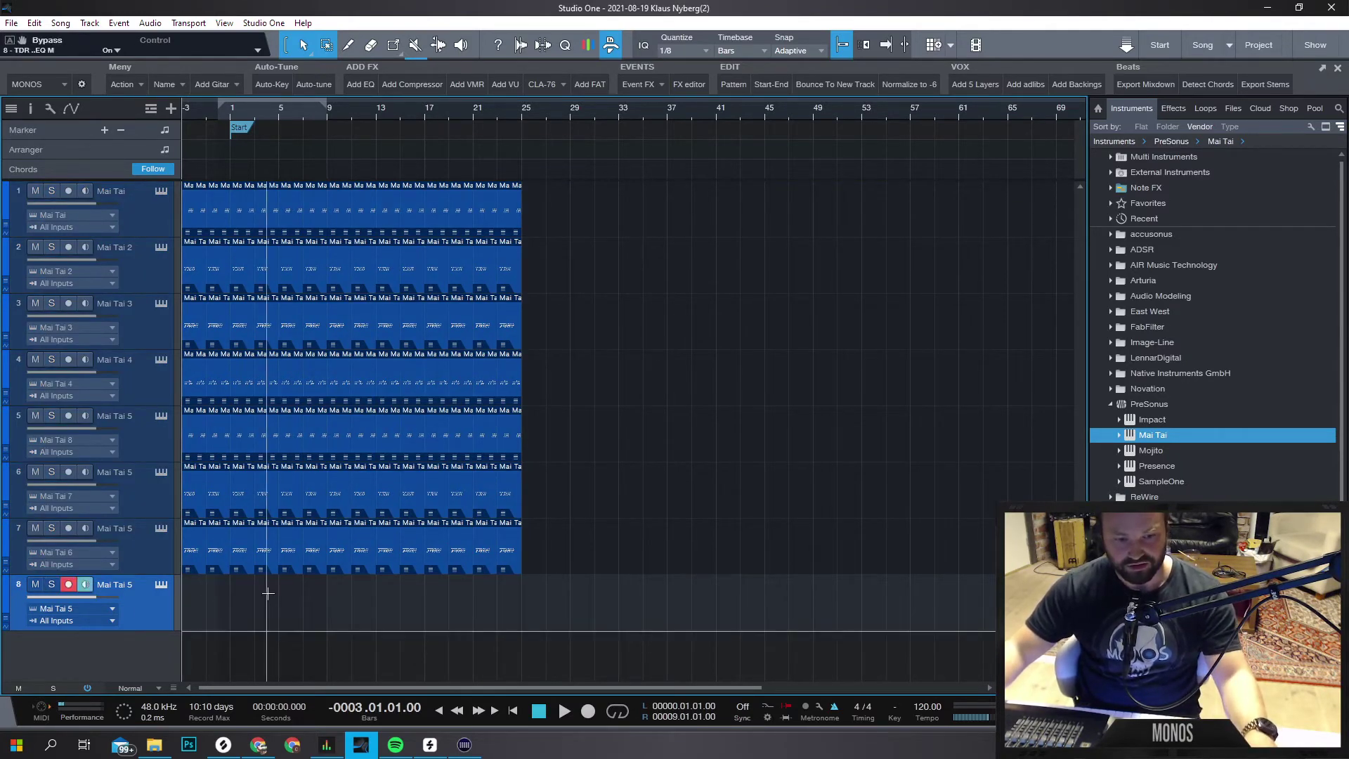
key("*")
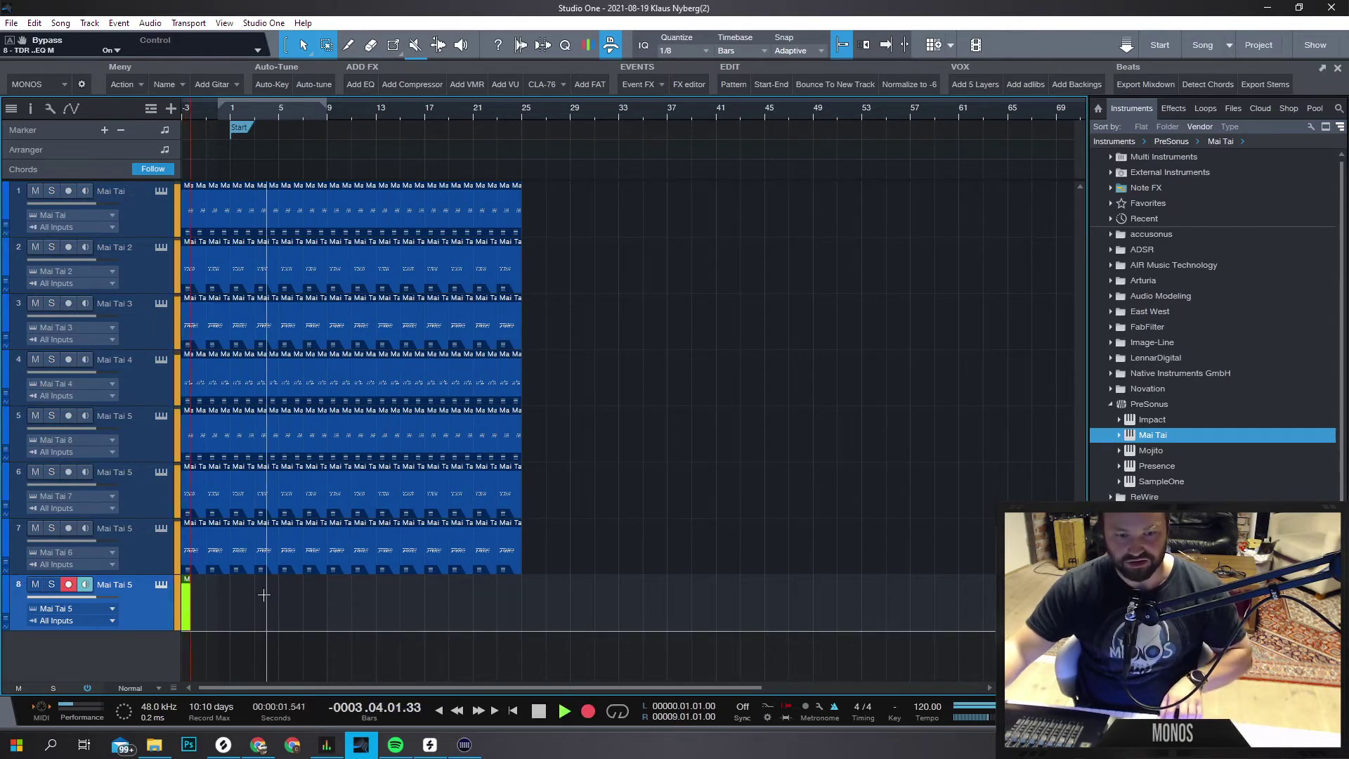
key("space")
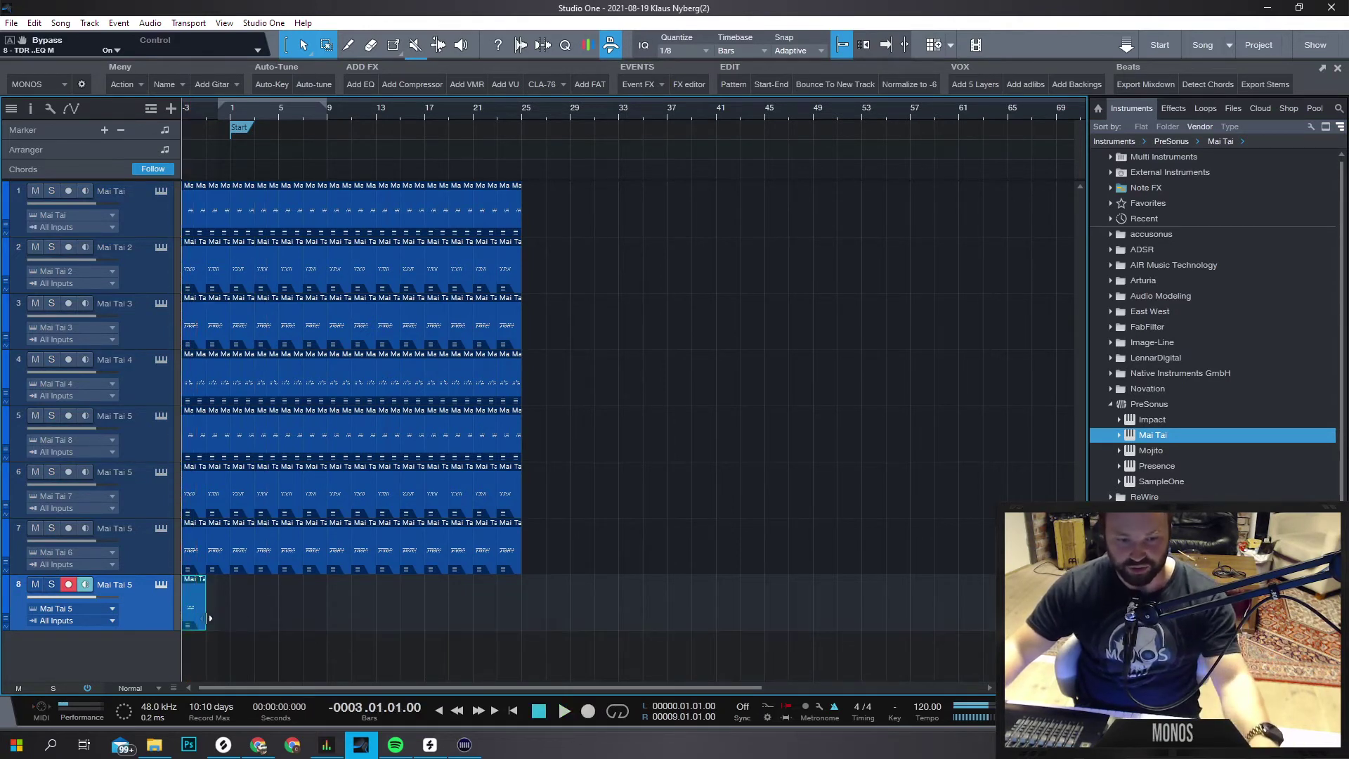
Duplicate the two-bar part along track 8 up to bar 25 and disarm the track.
key("d")
key("d")
key("d")
key("d")
key("d")
key("d")
key("d")
key("d")
key("d")
key("d")
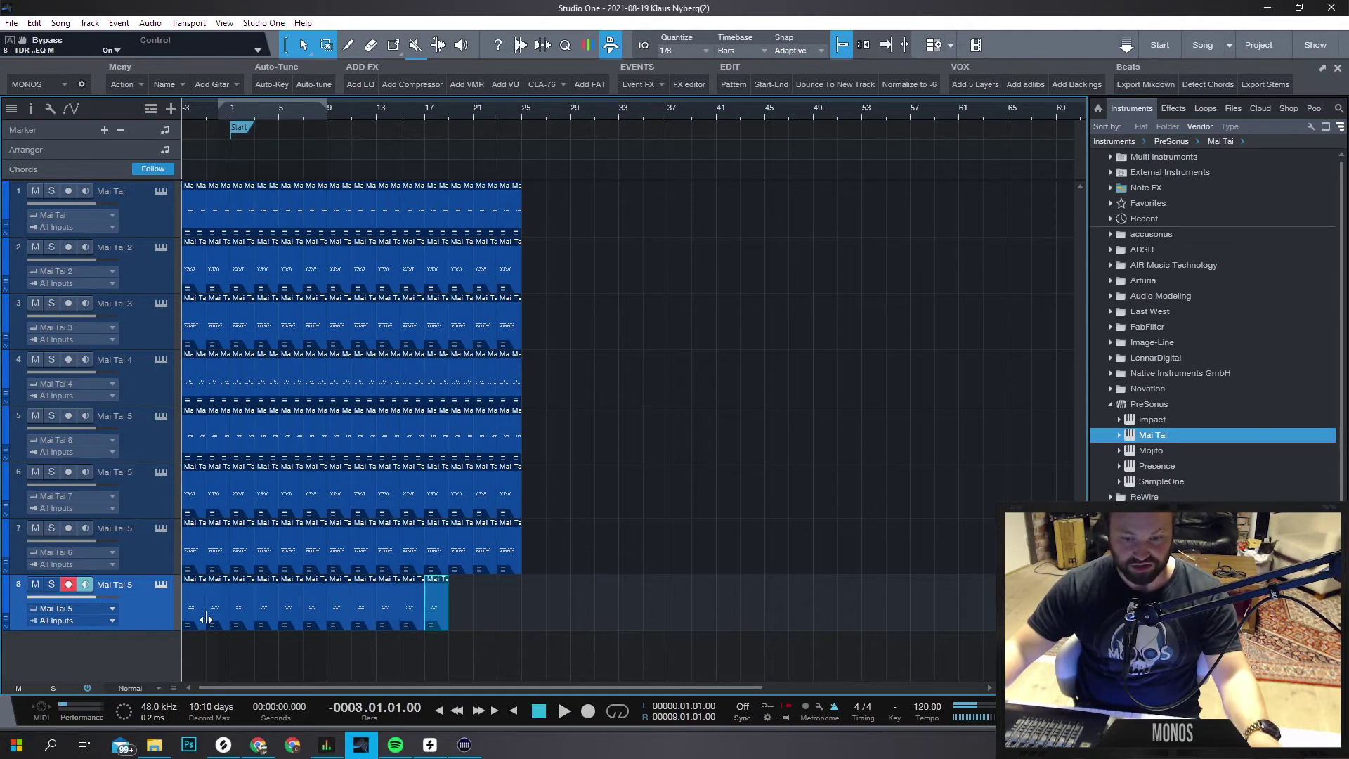
key("d")
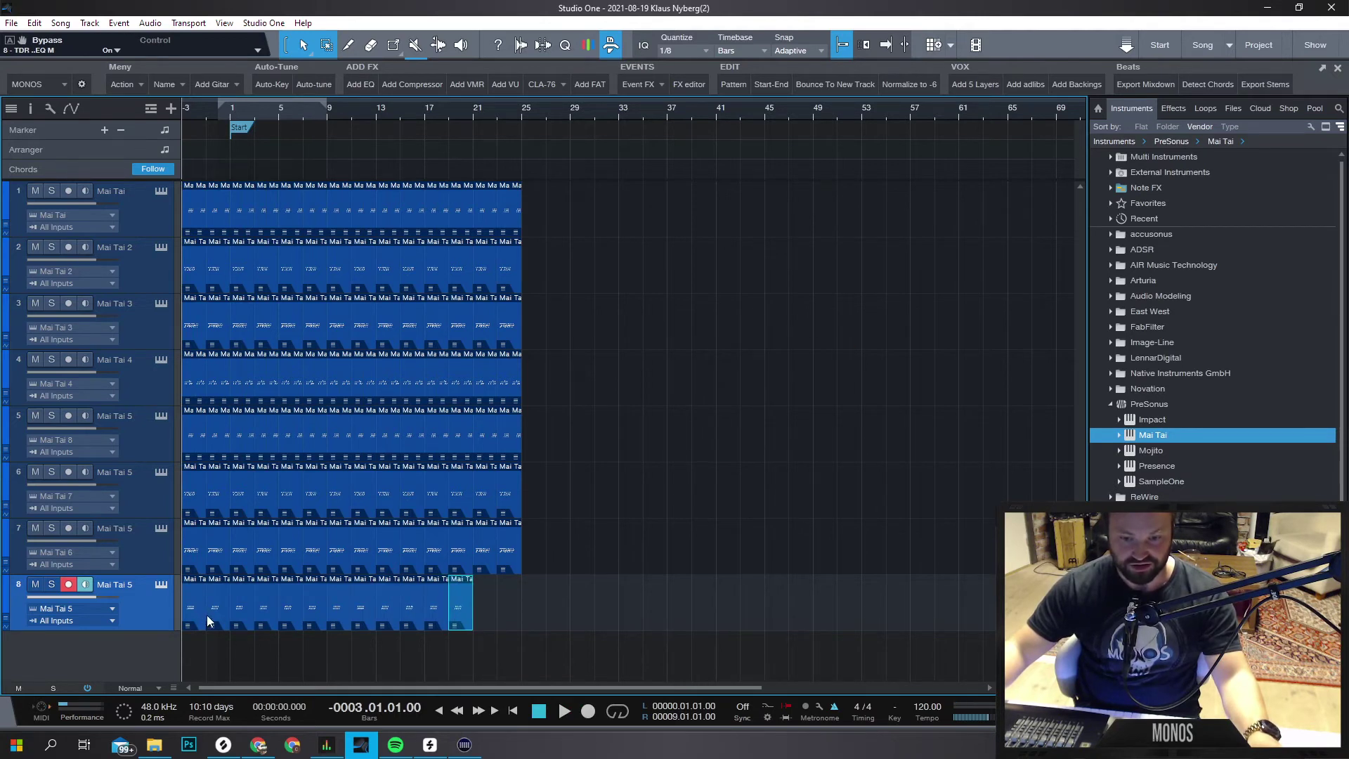
key("d")
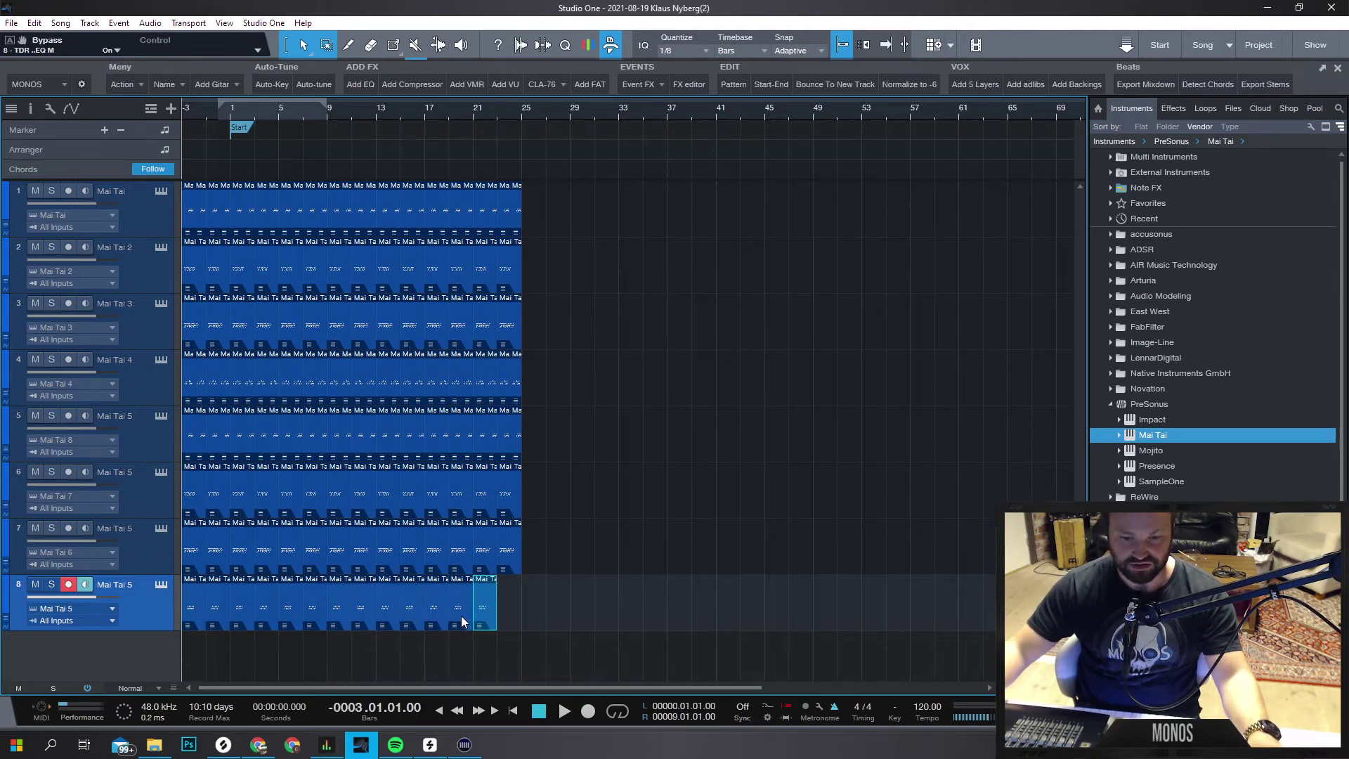
left_click(68, 584)
key("d")
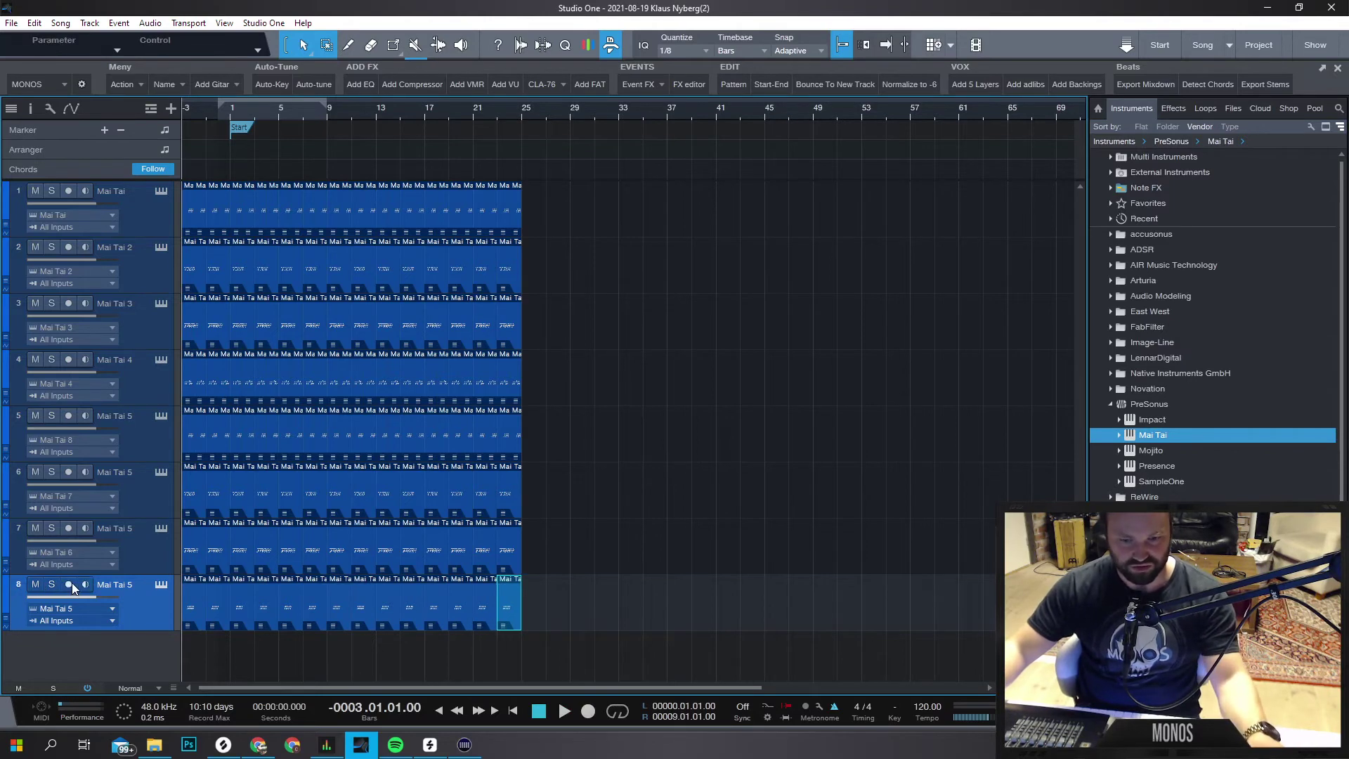
Duplicate all eight Mai Tai tracks complete with their instruments and events, and save the song.
left_click(645, 624)
left_click_drag(618, 624, 142, 222)
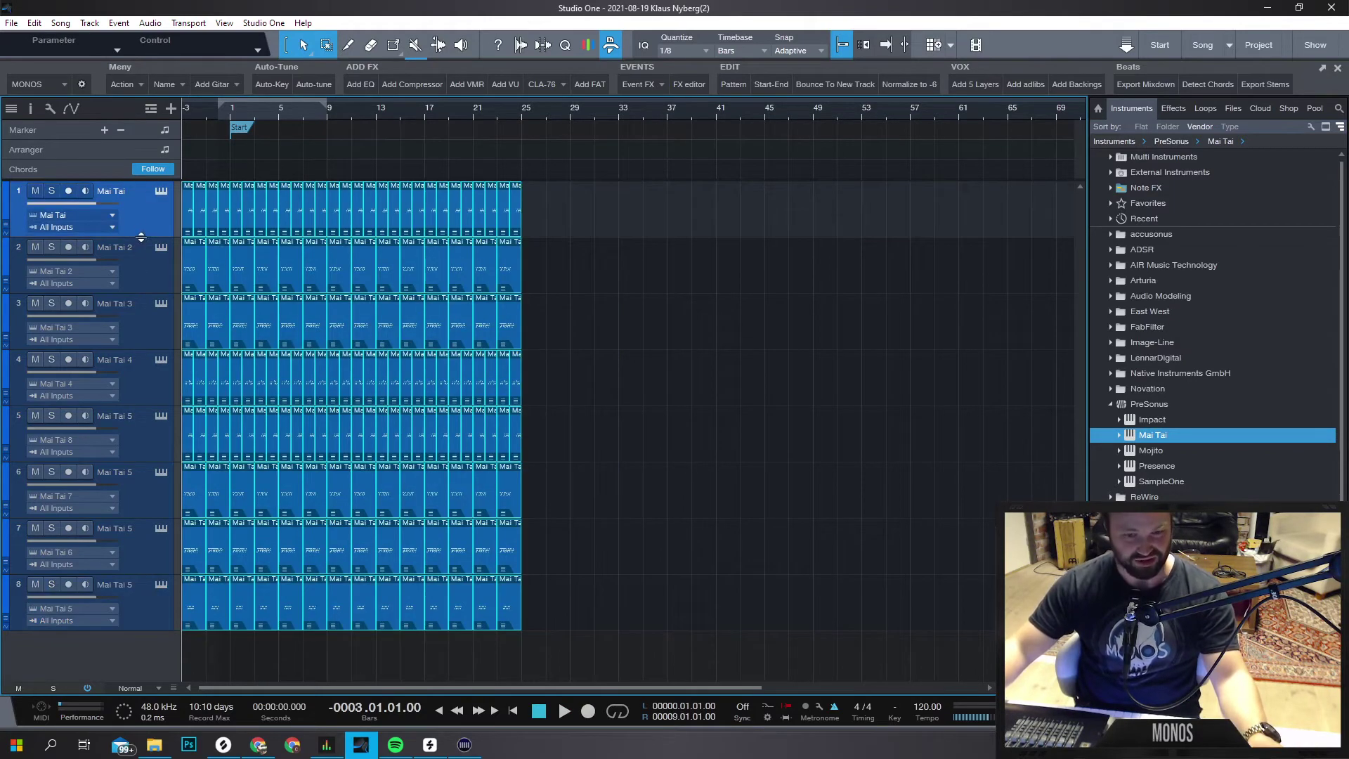
left_click(147, 590)
left_click(149, 215, "shift")
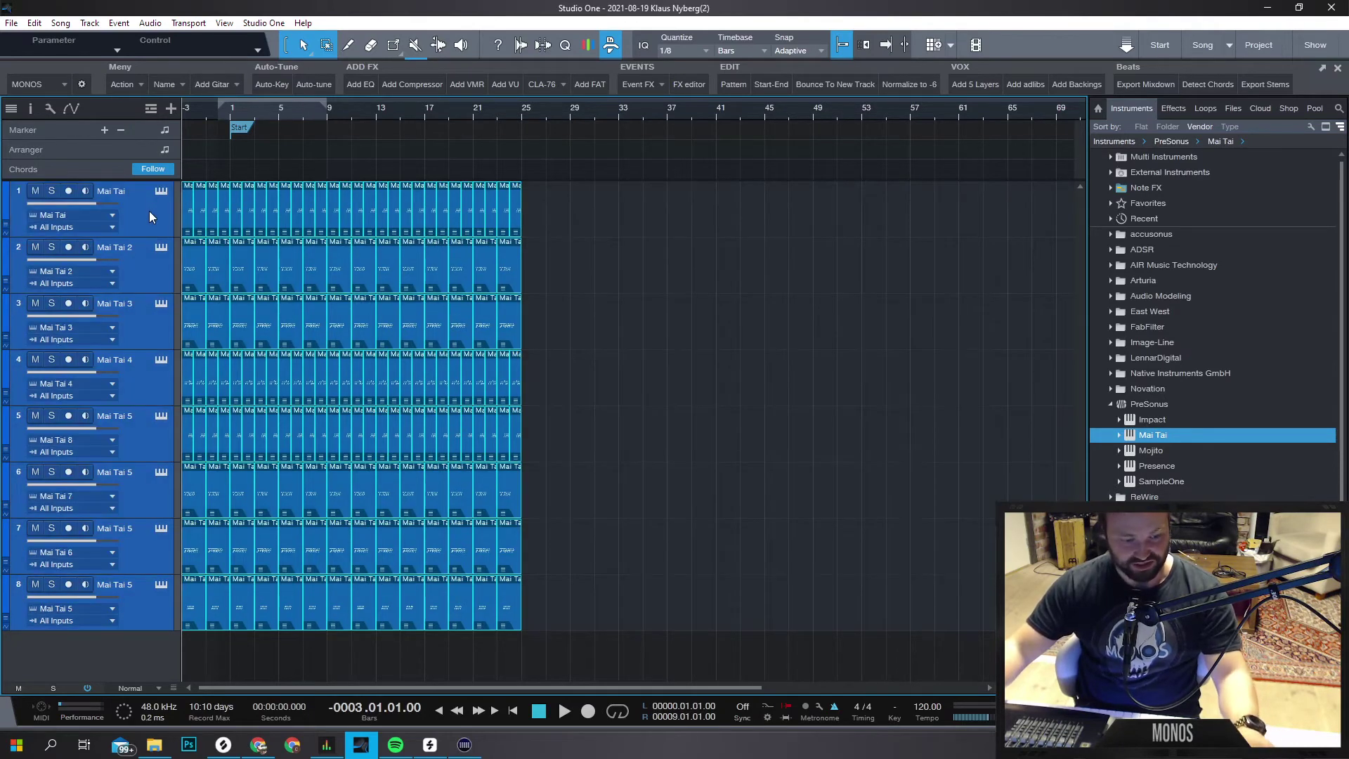
key("alt")
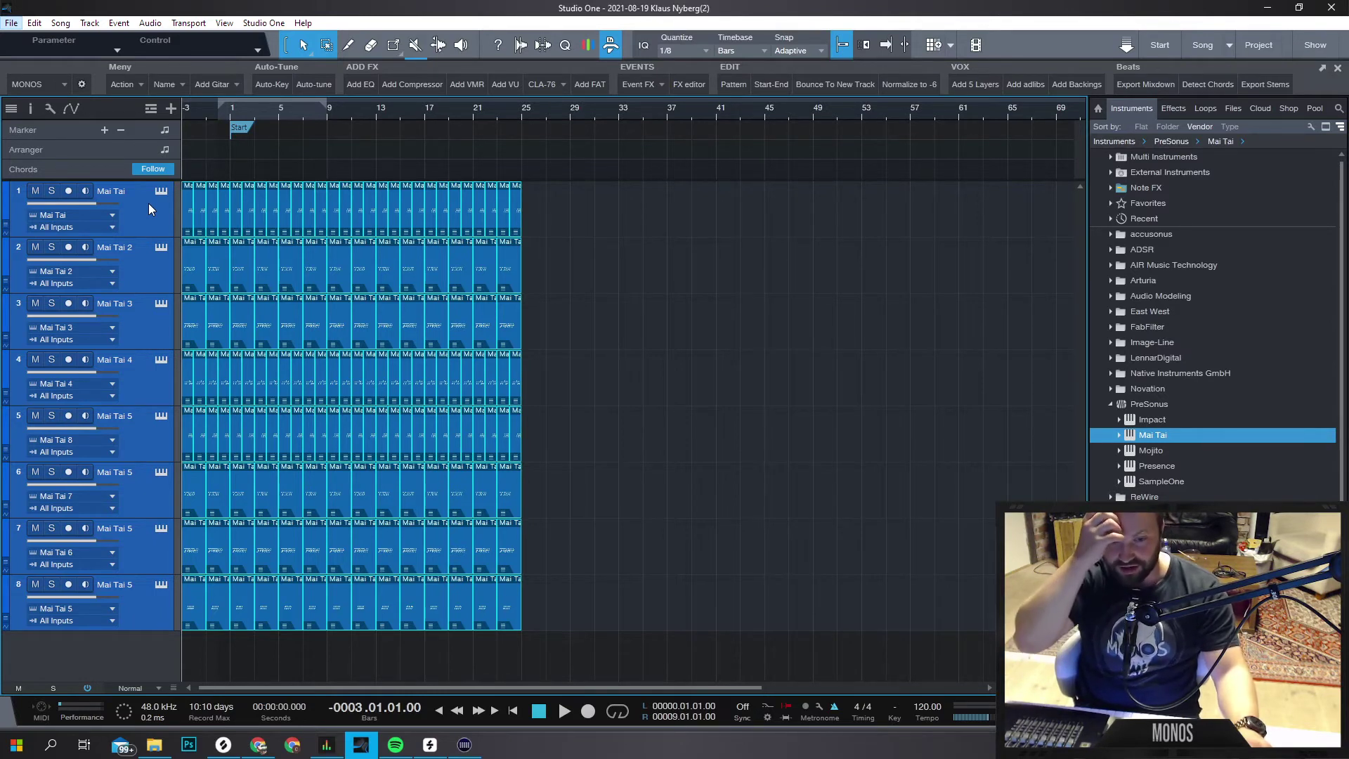
key("alt")
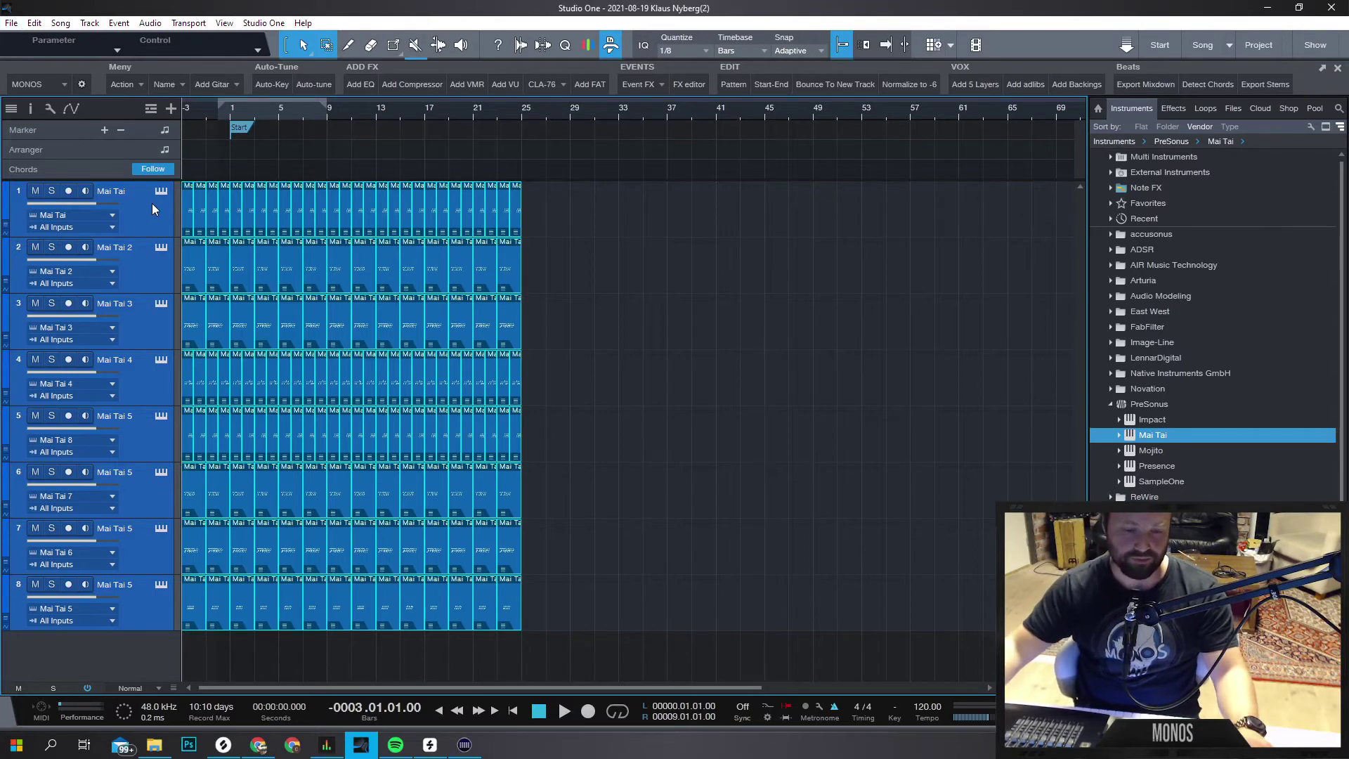
key("d")
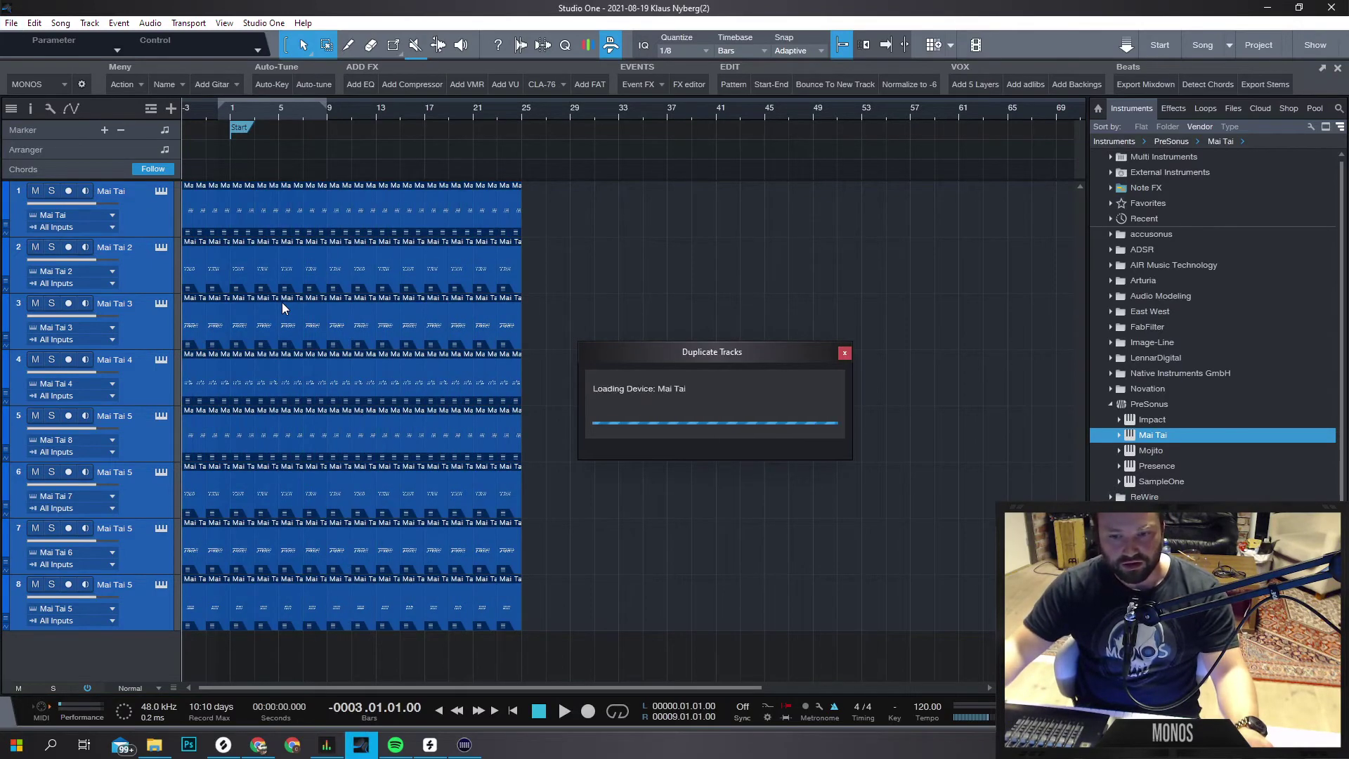
scroll(398, 442, "down", 1)
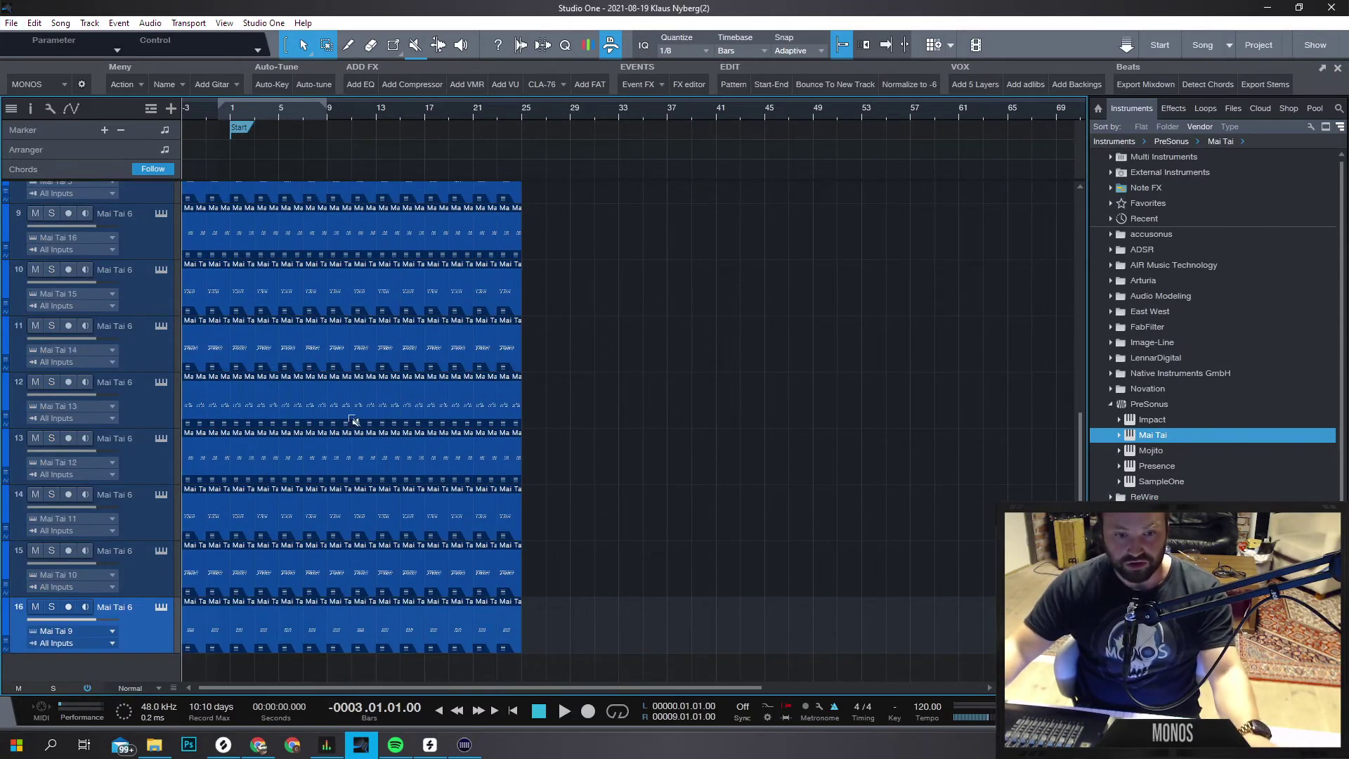
key("w")
key("ctrl+s")
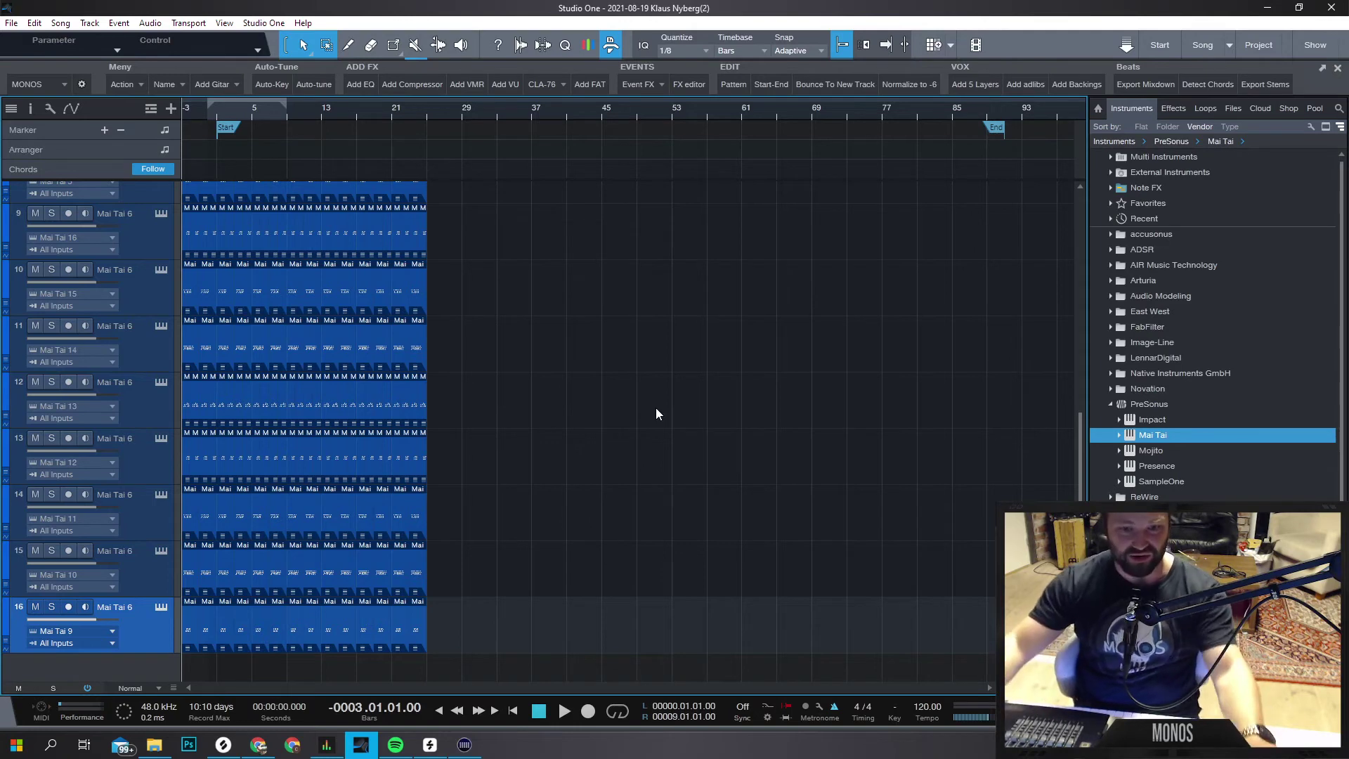
Reduce the track height to Tiny so all 16 tracks fit, and return the playhead to bar -3.
scroll(473, 433, "down", 5)
scroll(442, 422, "up", 4)
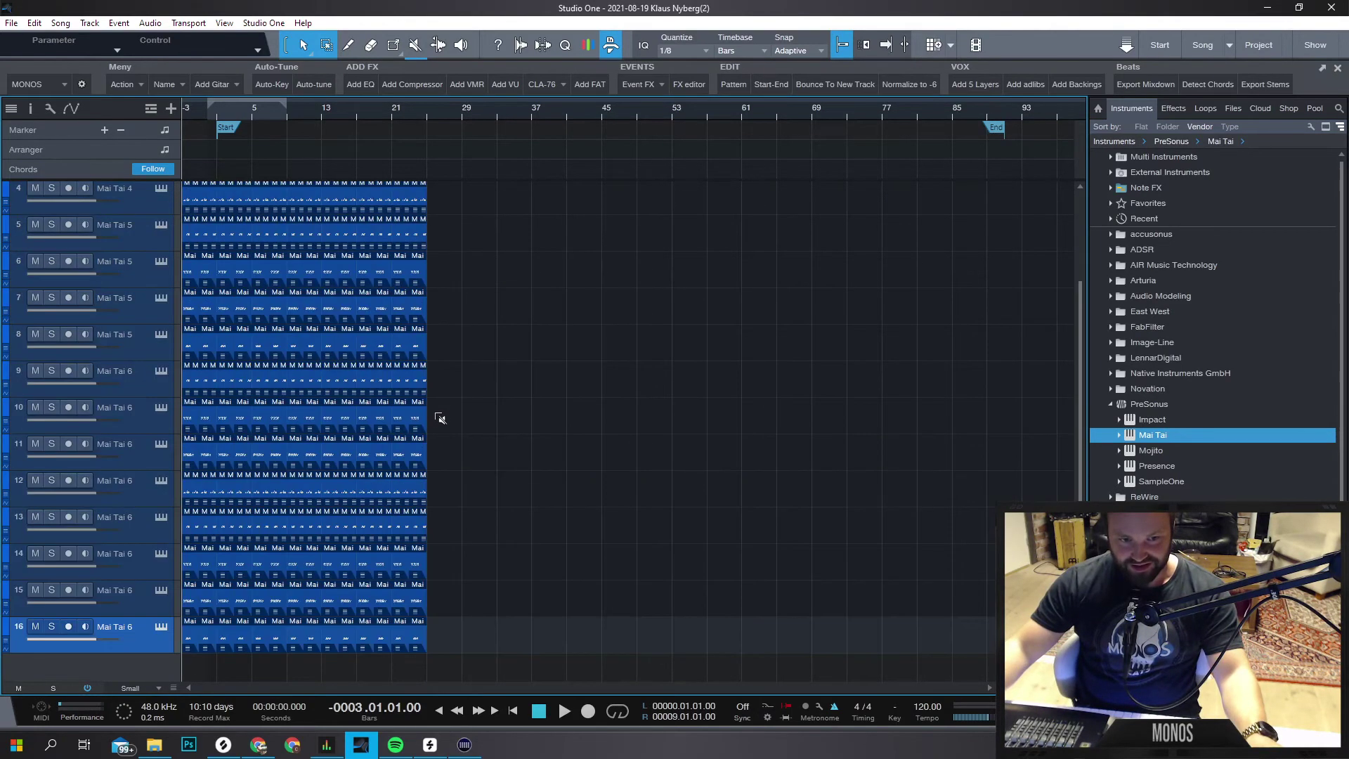
scroll(439, 419, "down", 1)
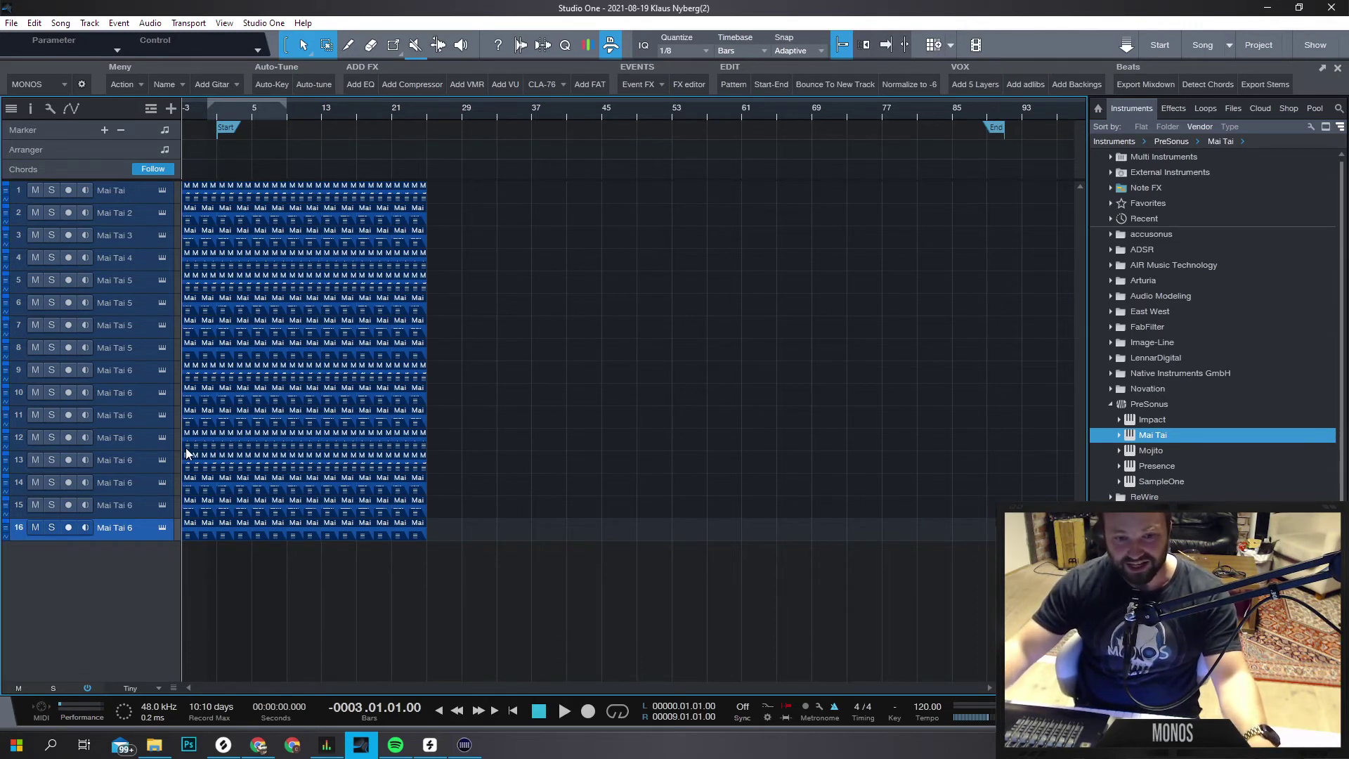
left_click(425, 116)
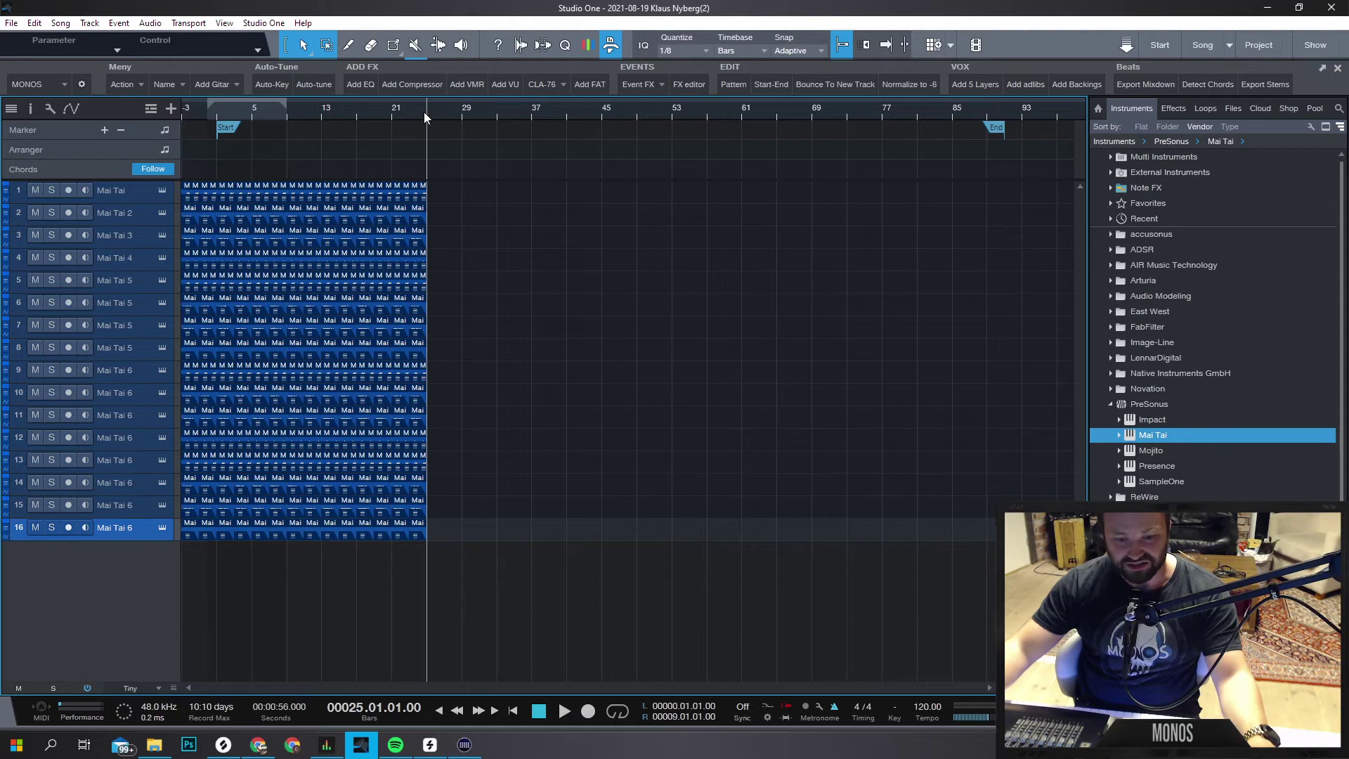
left_click(184, 112)
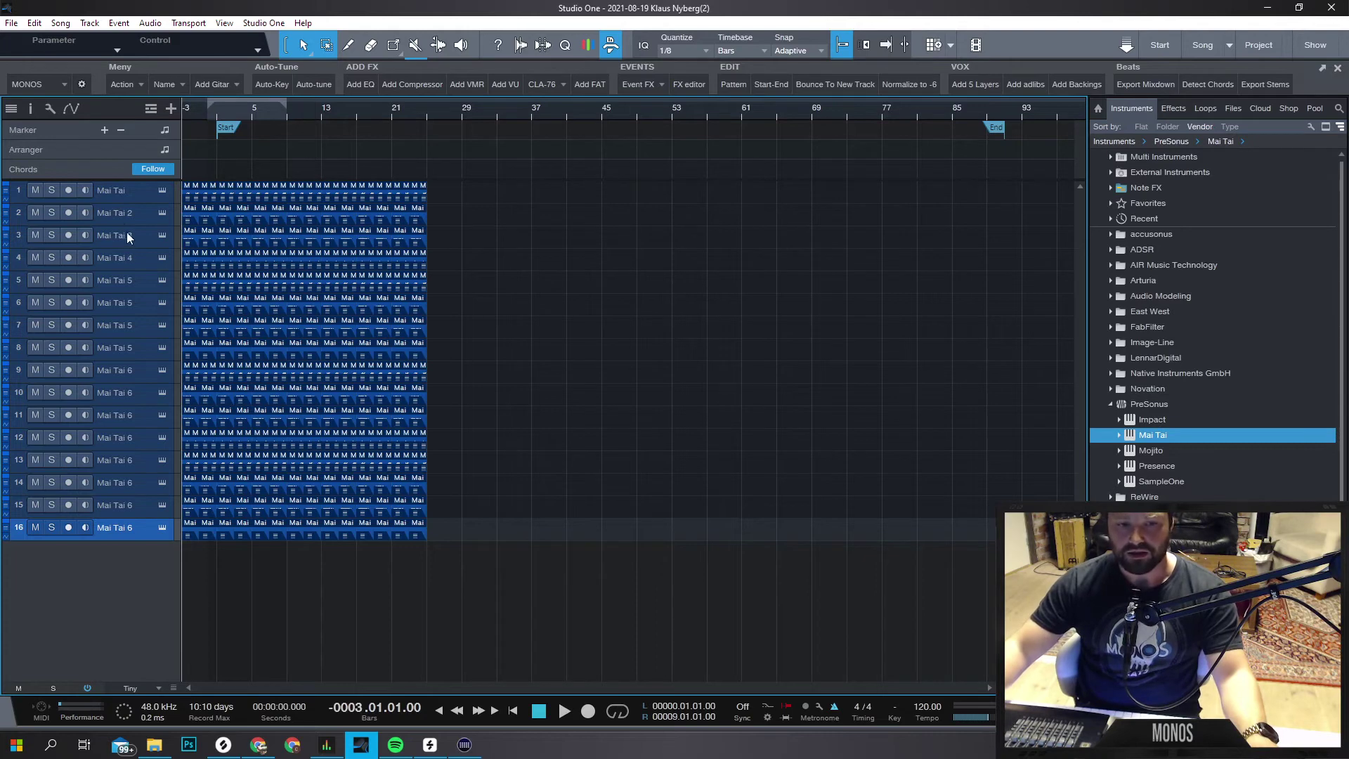
Expand the take layers of all 16 Mai Tai tracks.
left_click(117, 192)
left_click(121, 533, "shift")
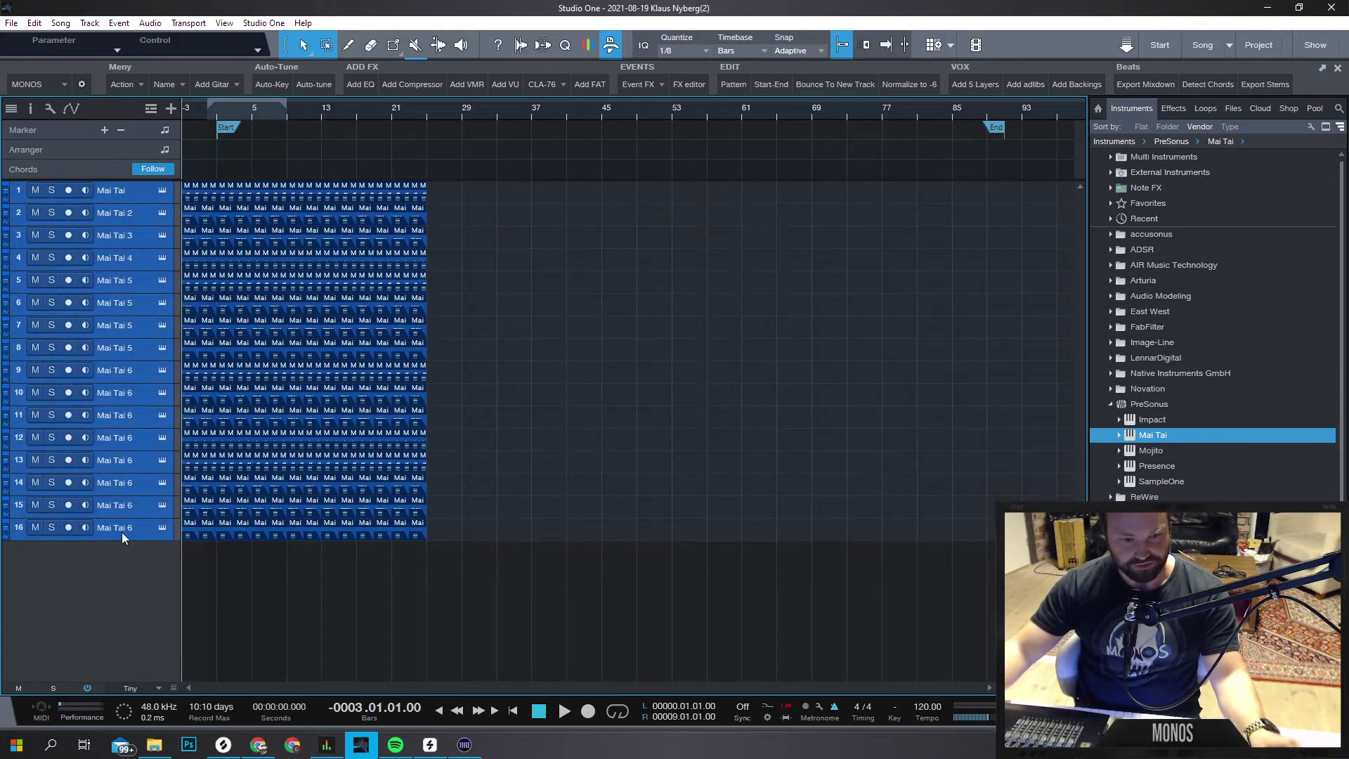
key("a")
key("a")
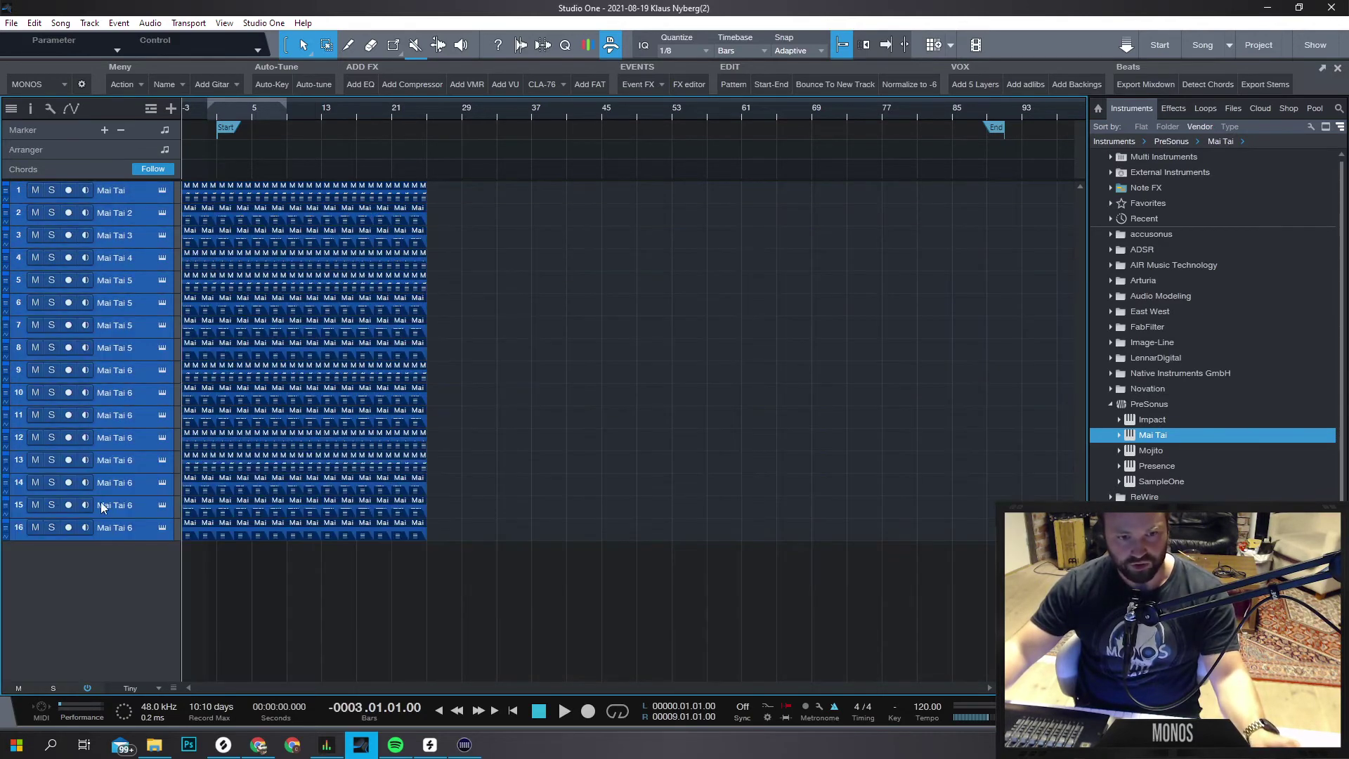
left_click(6, 528)
left_click(6, 528)
left_click(6, 529)
left_click(5, 530)
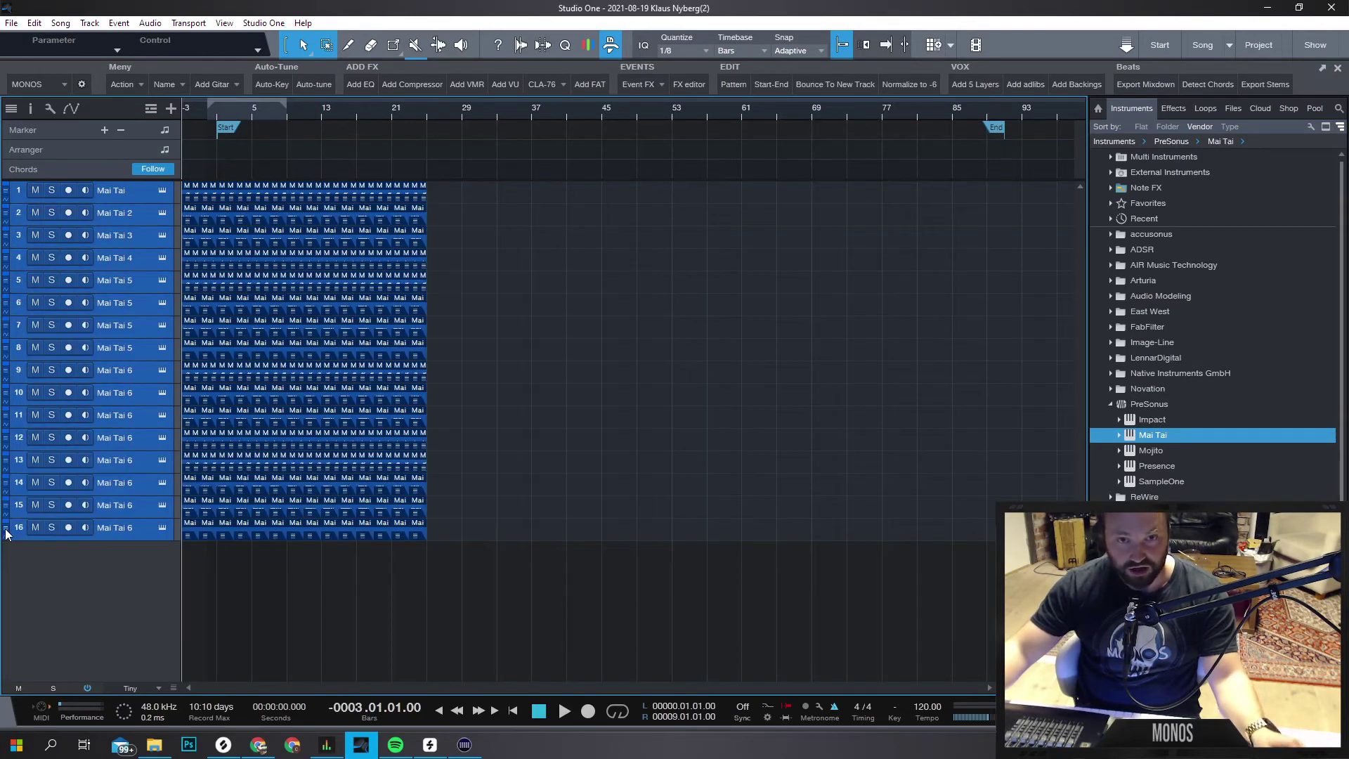
left_click(6, 534)
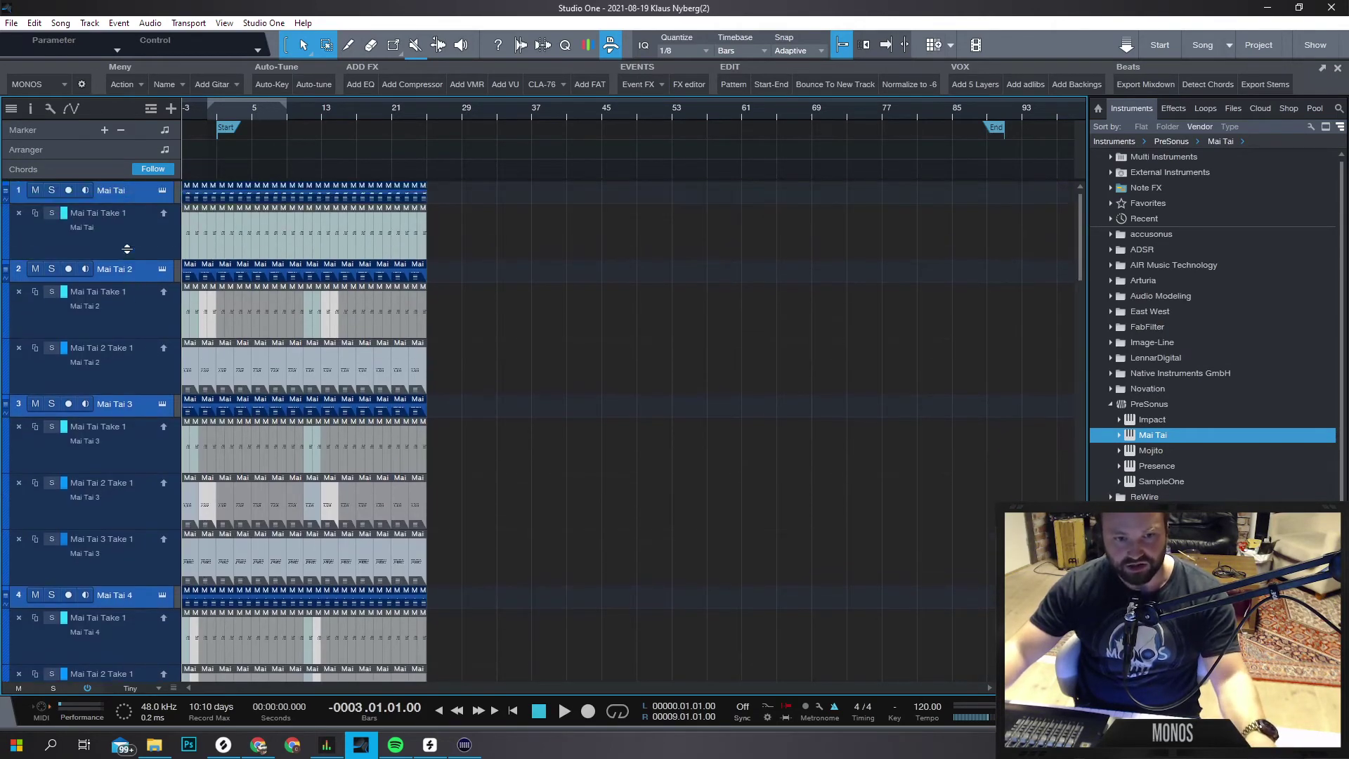
Examine the take layers stored under tracks 1 to 10 and check the channels in the mixing console.
left_click(133, 246)
left_click(123, 309)
left_click(117, 359)
left_click(129, 460)
left_click(127, 506)
left_click(127, 541)
scroll(142, 527, "down", 2)
left_click(138, 545)
scroll(138, 549, "down", 2)
key("Down")
key("Down")
key("Down")
key("Down")
key("Down")
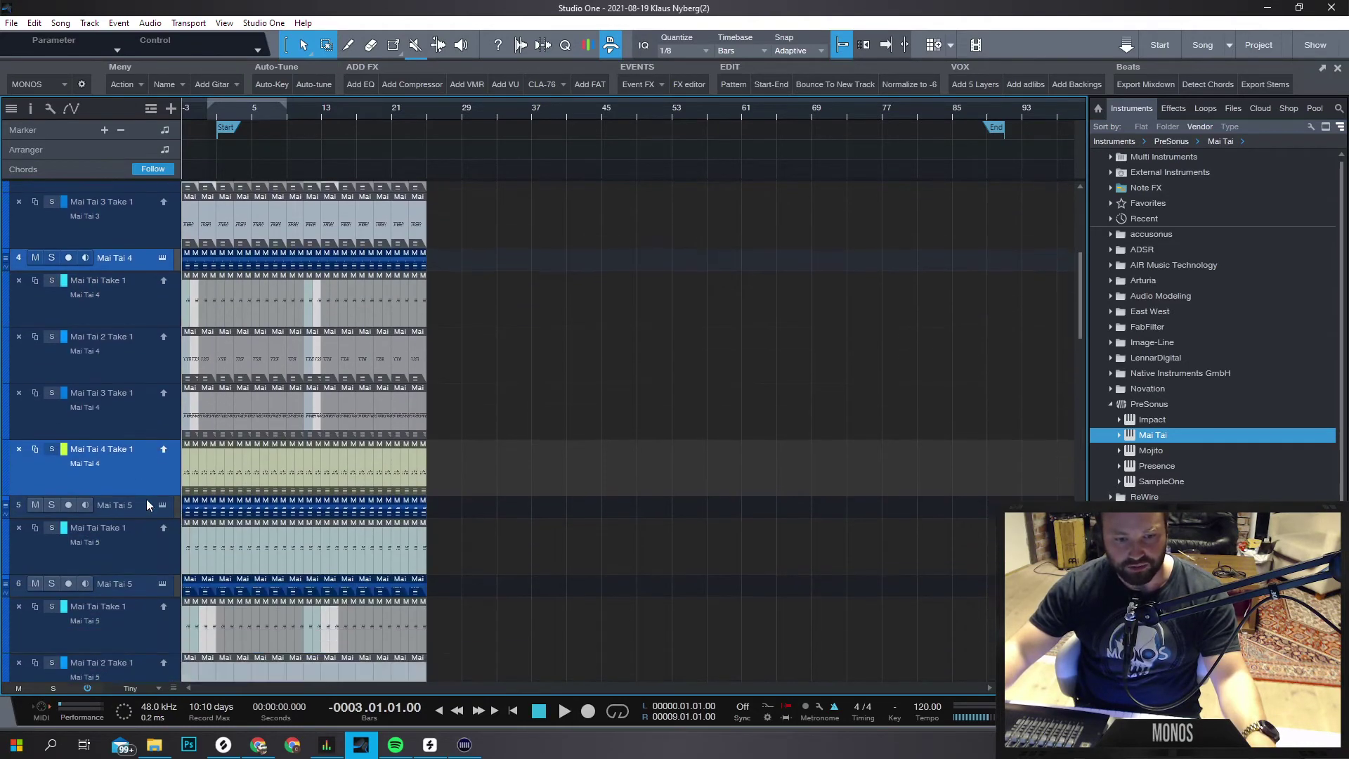
scroll(158, 559, "down", 1)
left_click(141, 576)
left_click(151, 624)
scroll(199, 554, "down", 14)
scroll(199, 553, "up", 1)
left_click(112, 341)
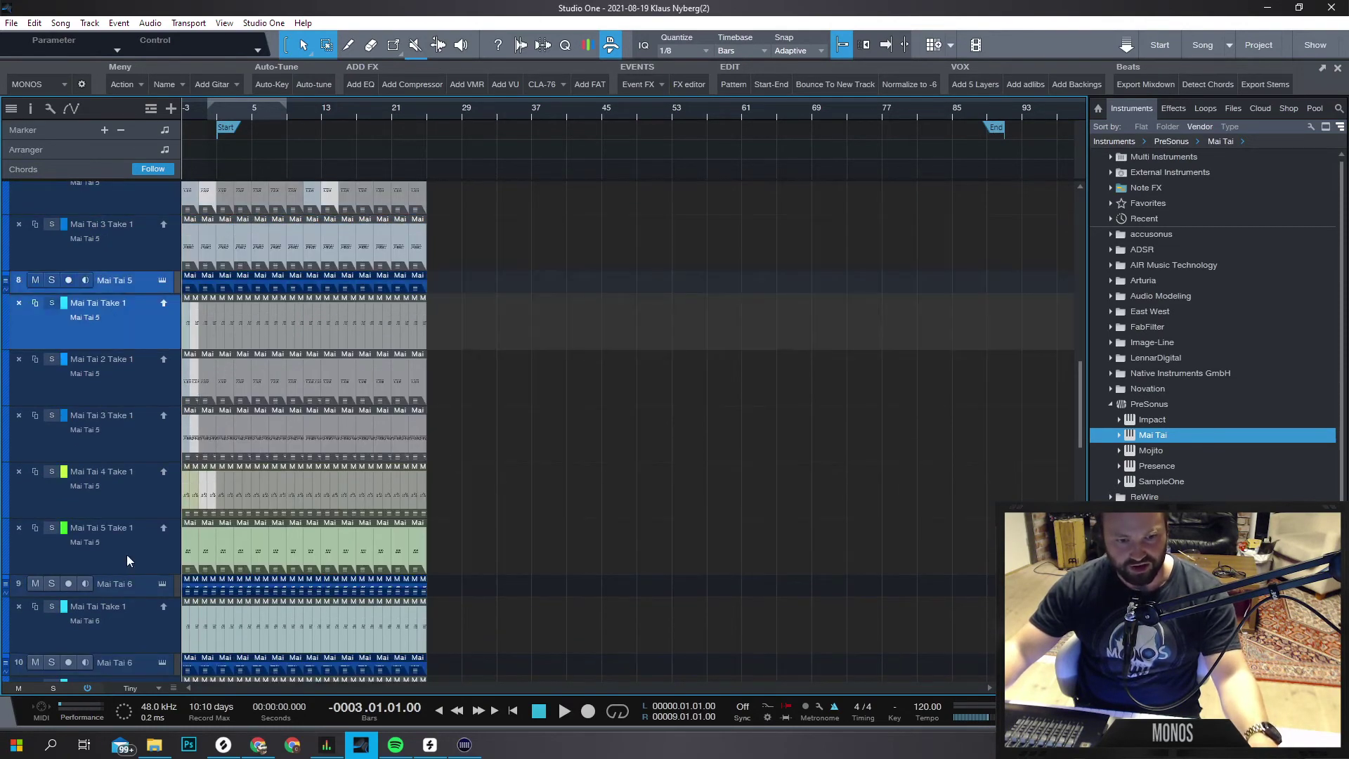
left_click(129, 555)
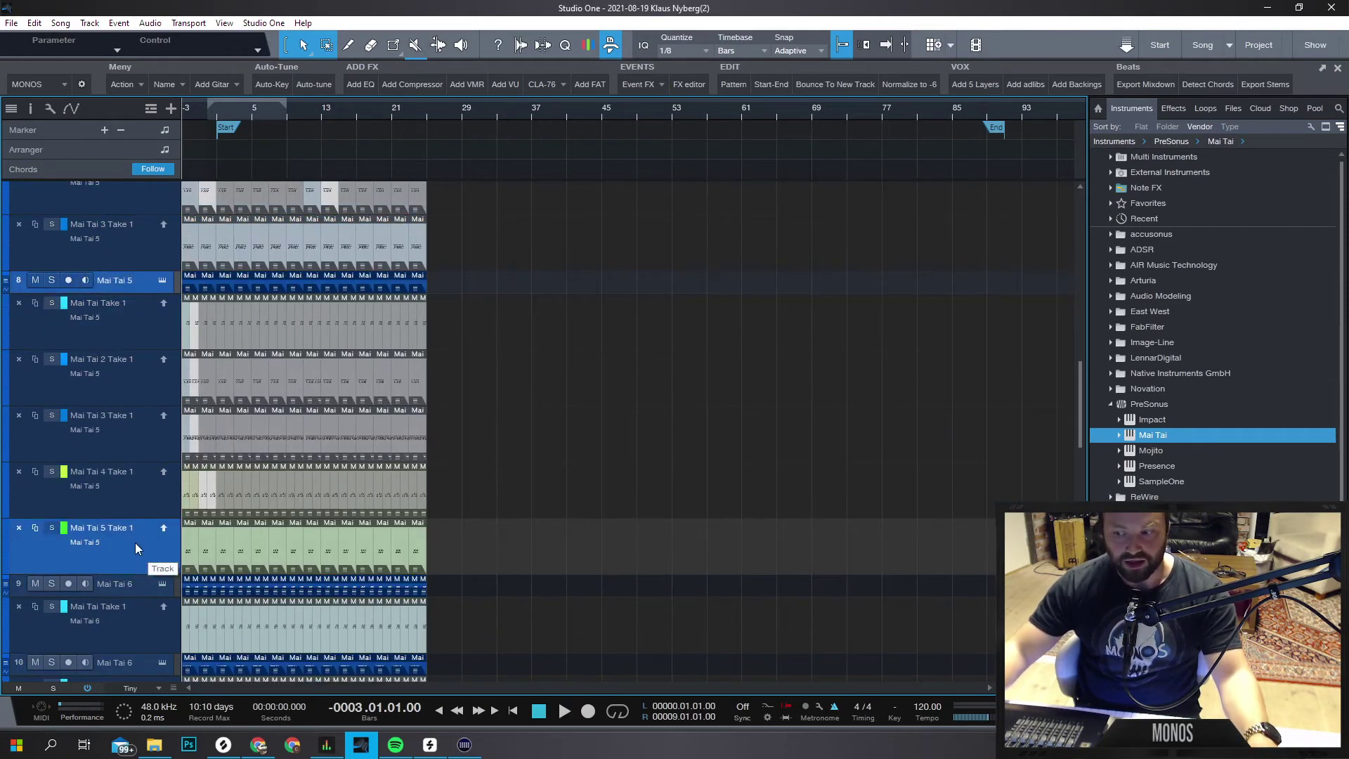
scroll(155, 512, "down", 3)
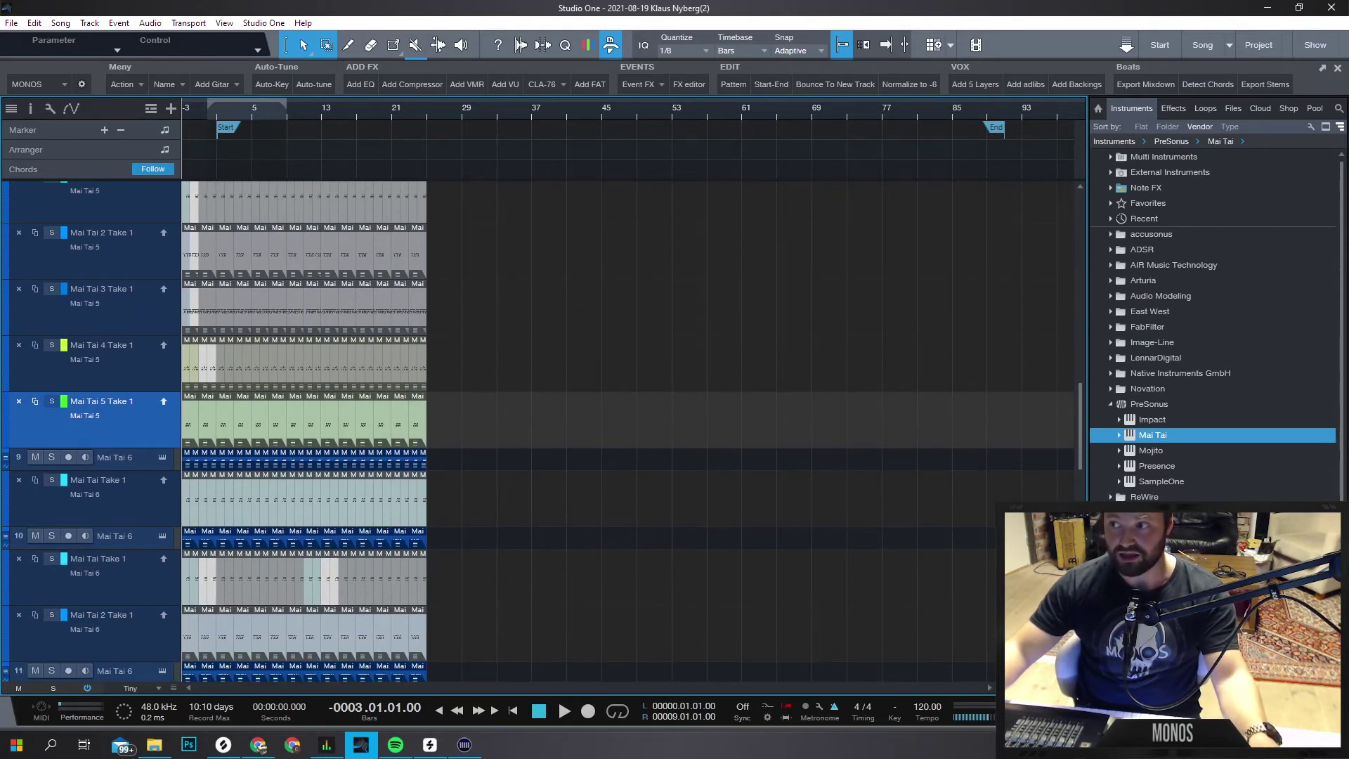
key("F3")
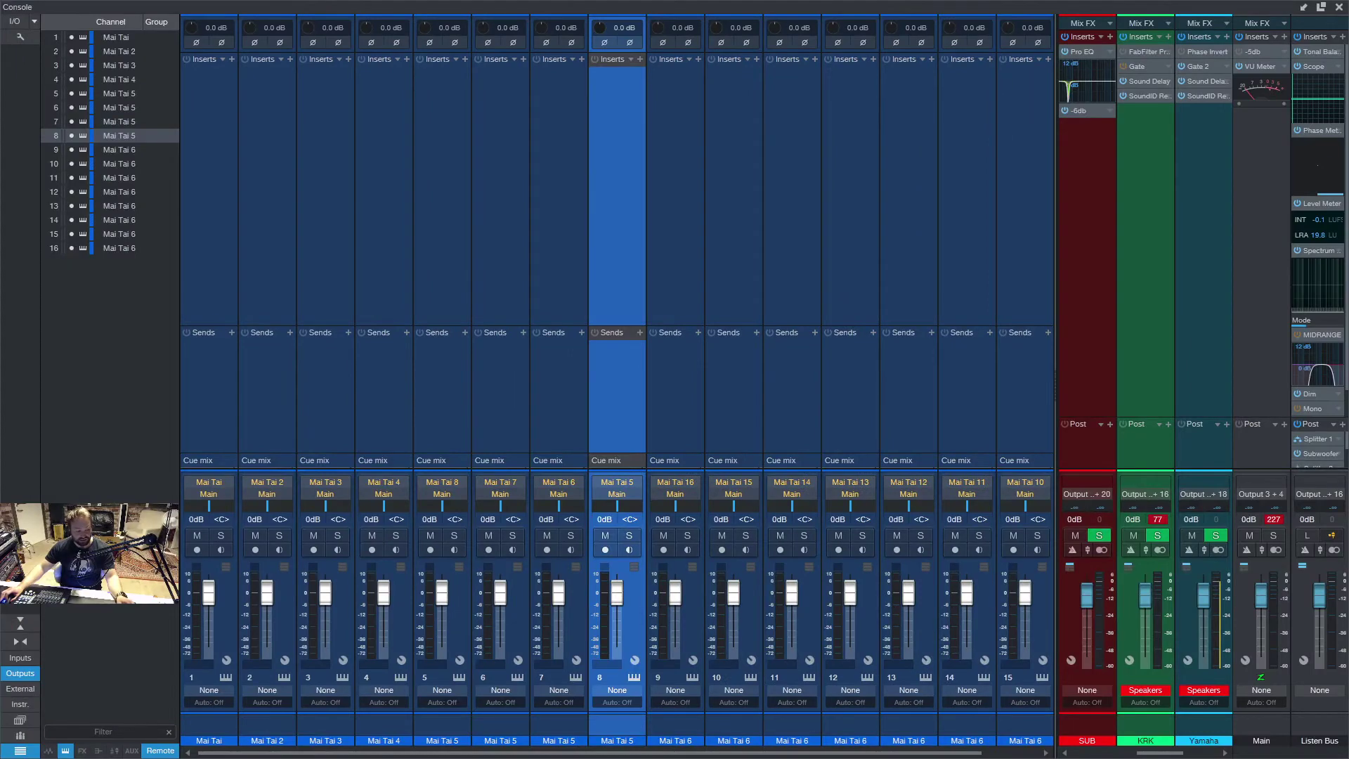
key("F3")
Examine the take layers stored under tracks 11 to 16.
scroll(305, 542, "down", 4)
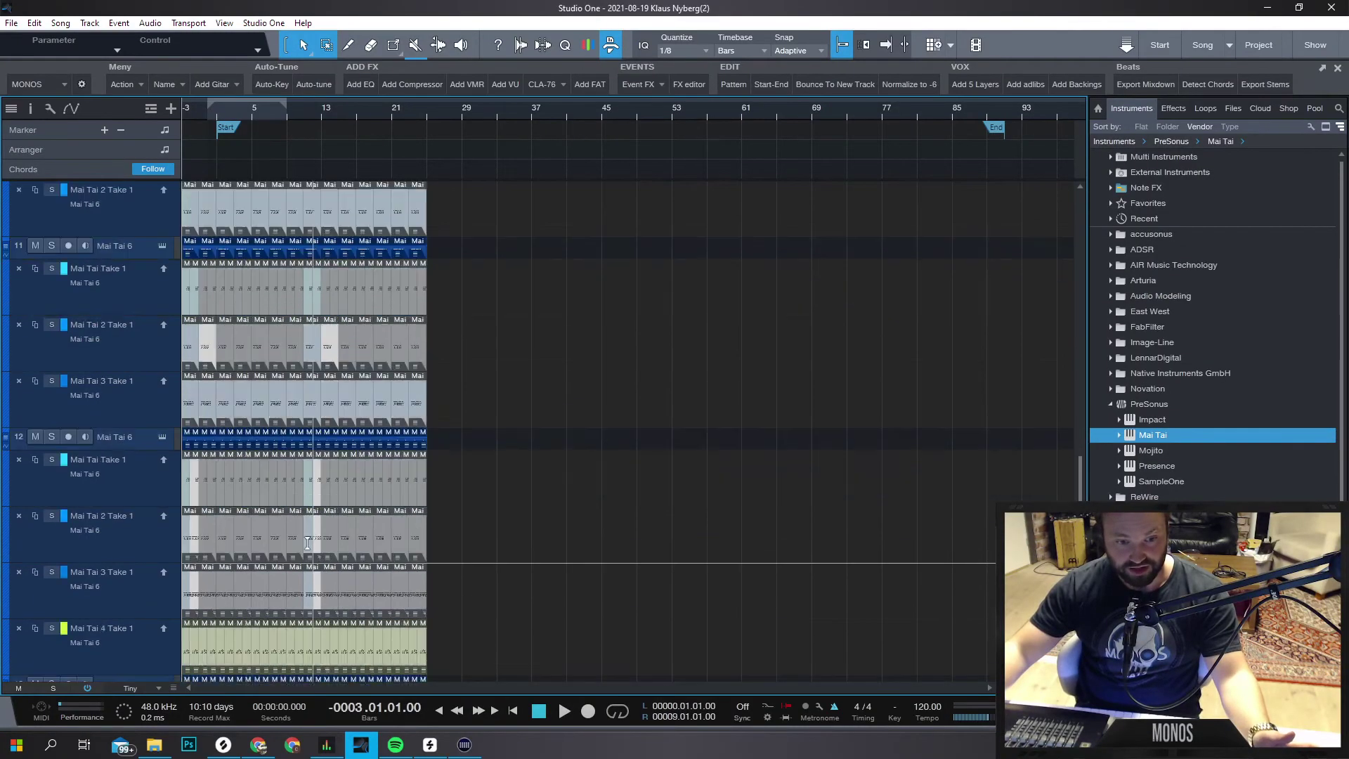
scroll(305, 543, "down", 1)
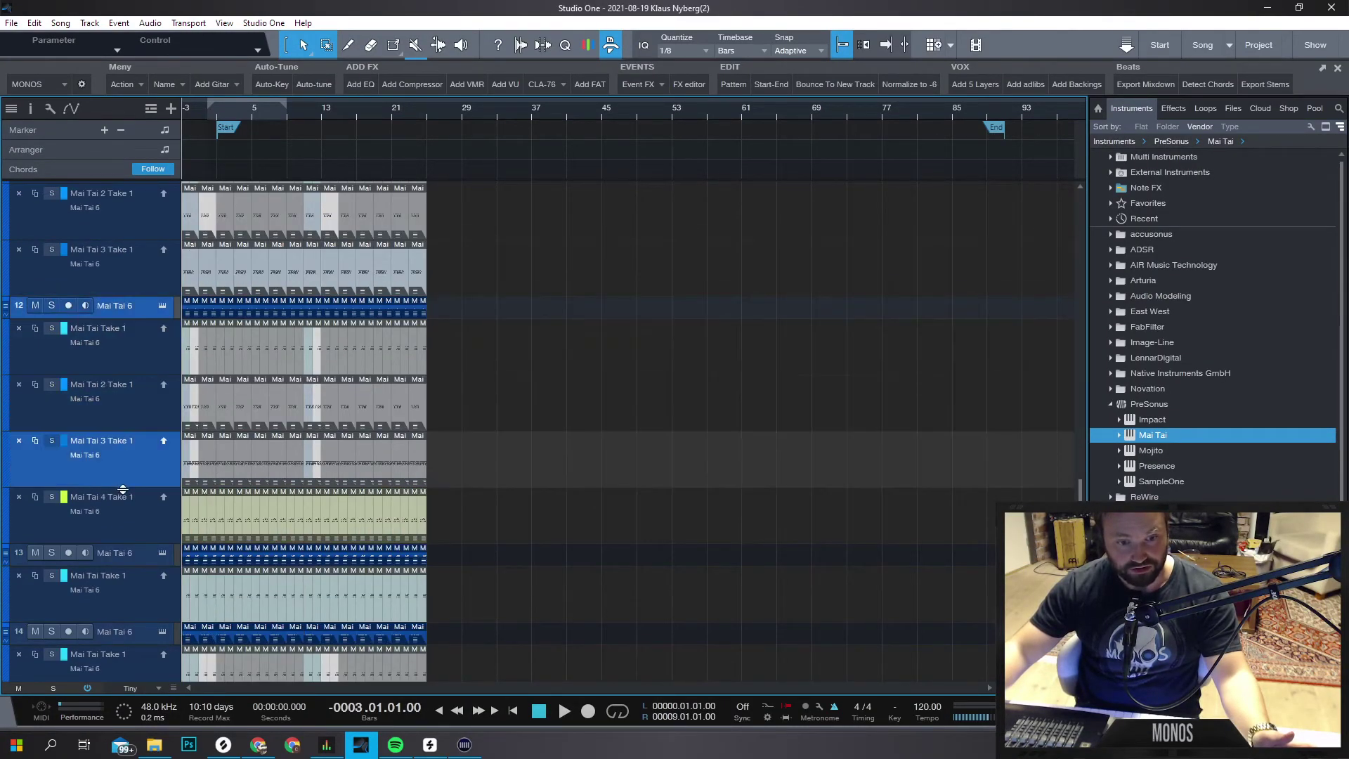
scroll(134, 598, "down", 2)
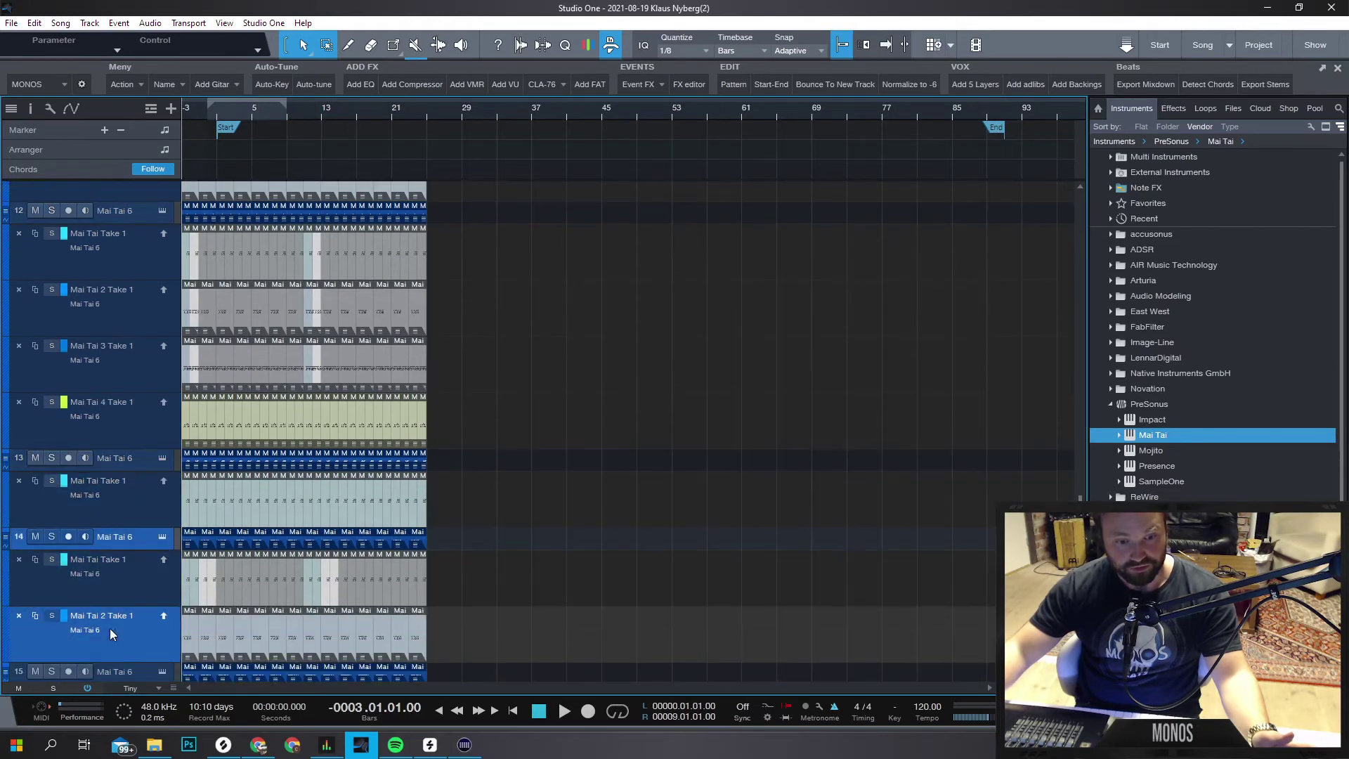
scroll(115, 628, "down", 10)
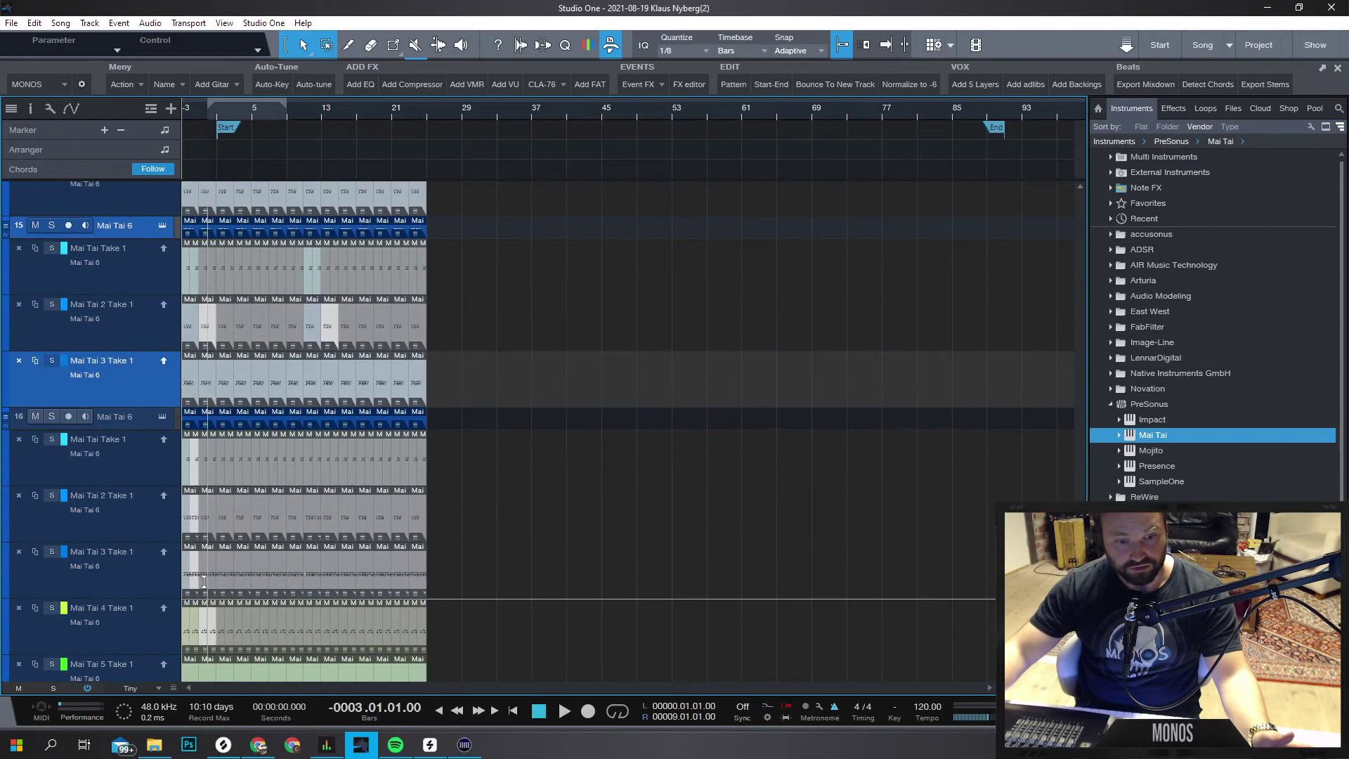
scroll(138, 537, "down", 2)
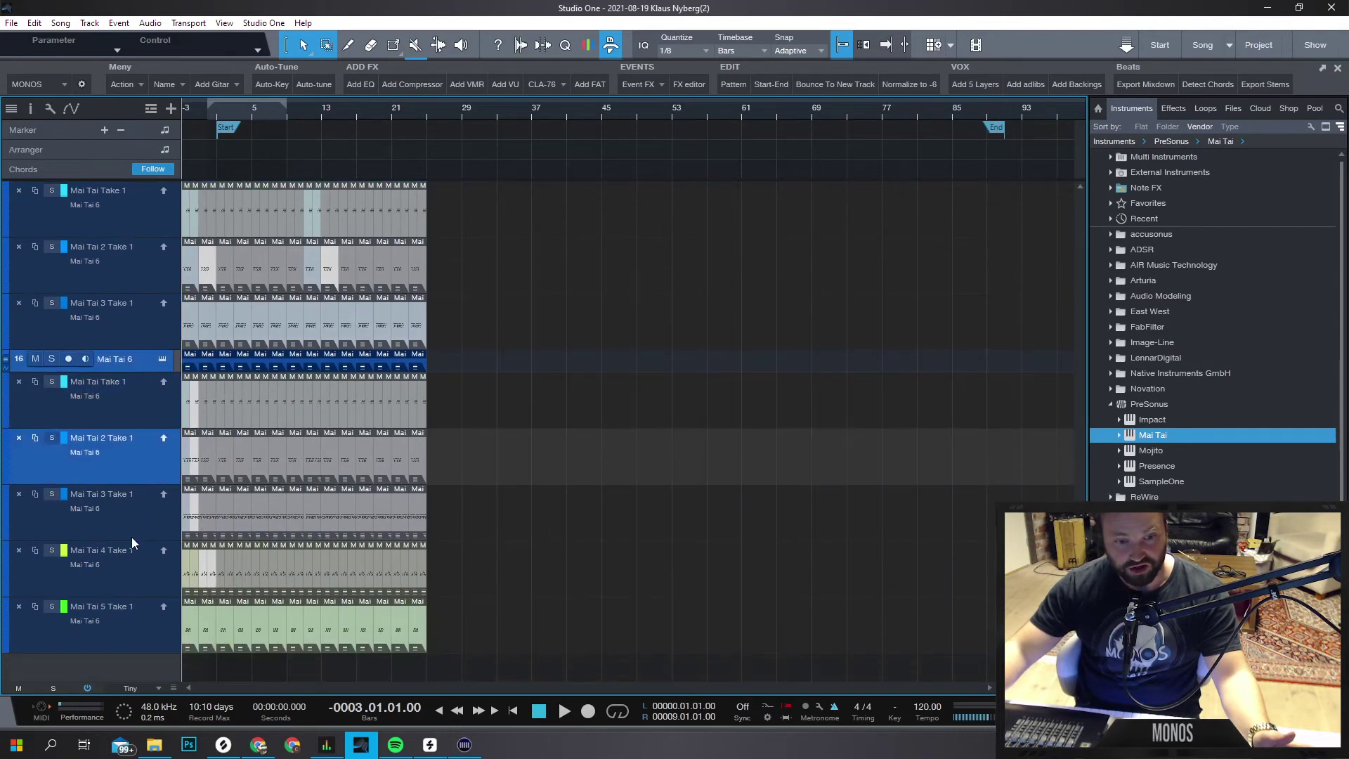
left_click(118, 617)
left_click(112, 420)
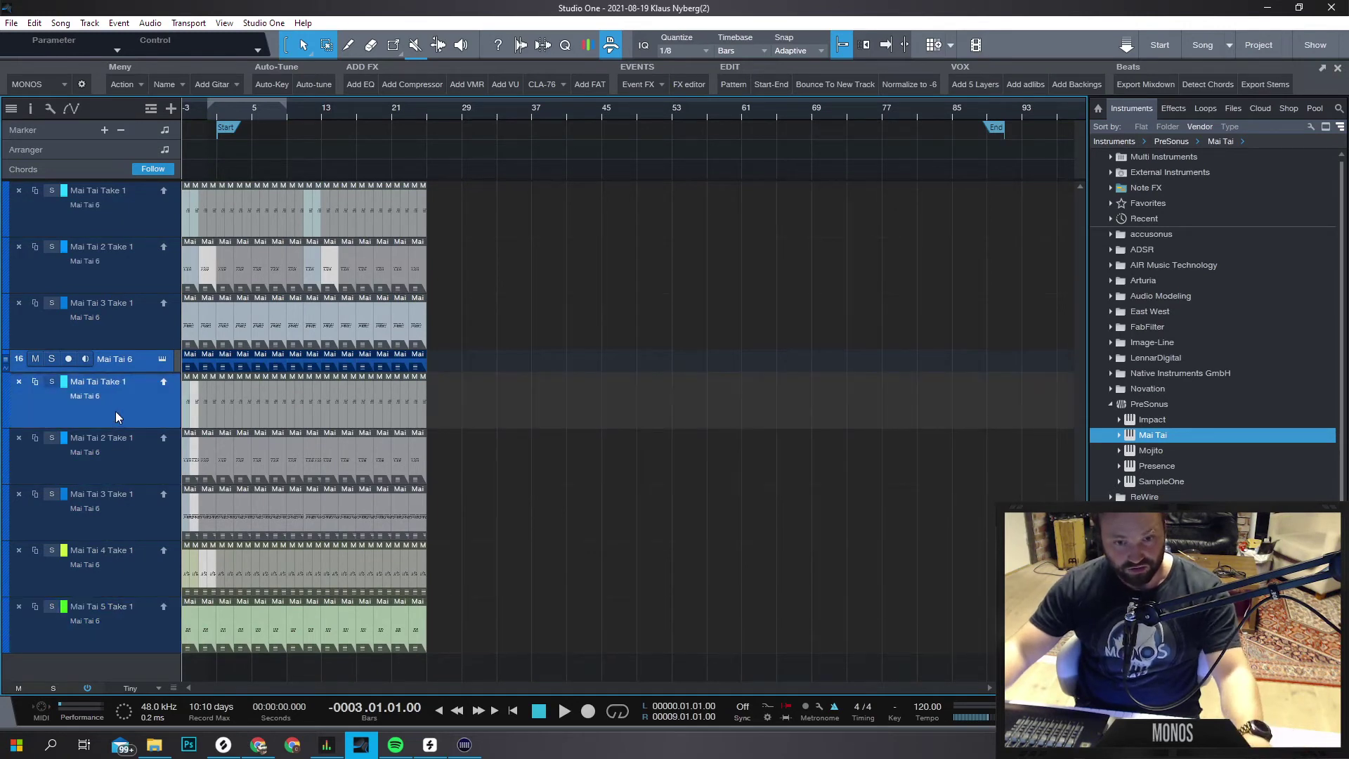
Save the song, and remove all five take layers from track 16.
key("ctrl+s")
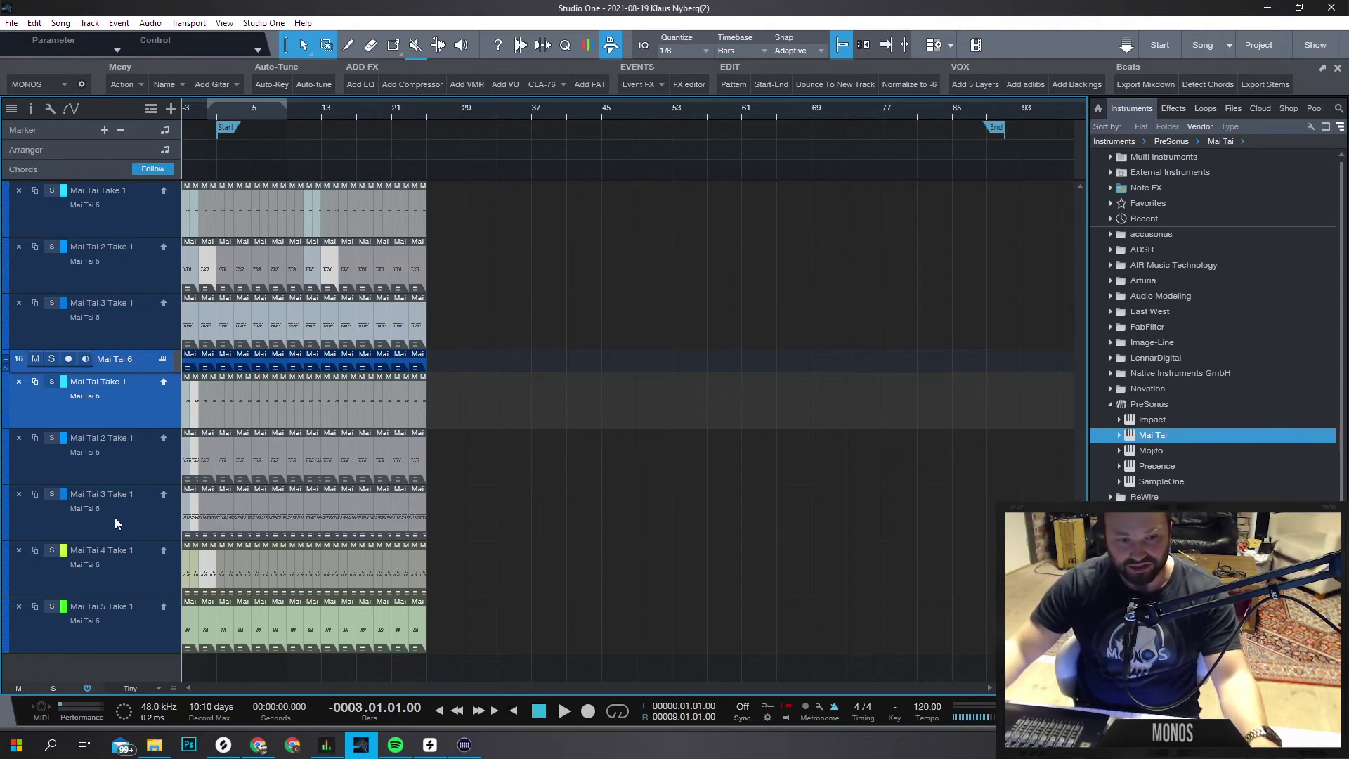
left_click(128, 623, "shift")
right_click(129, 622)
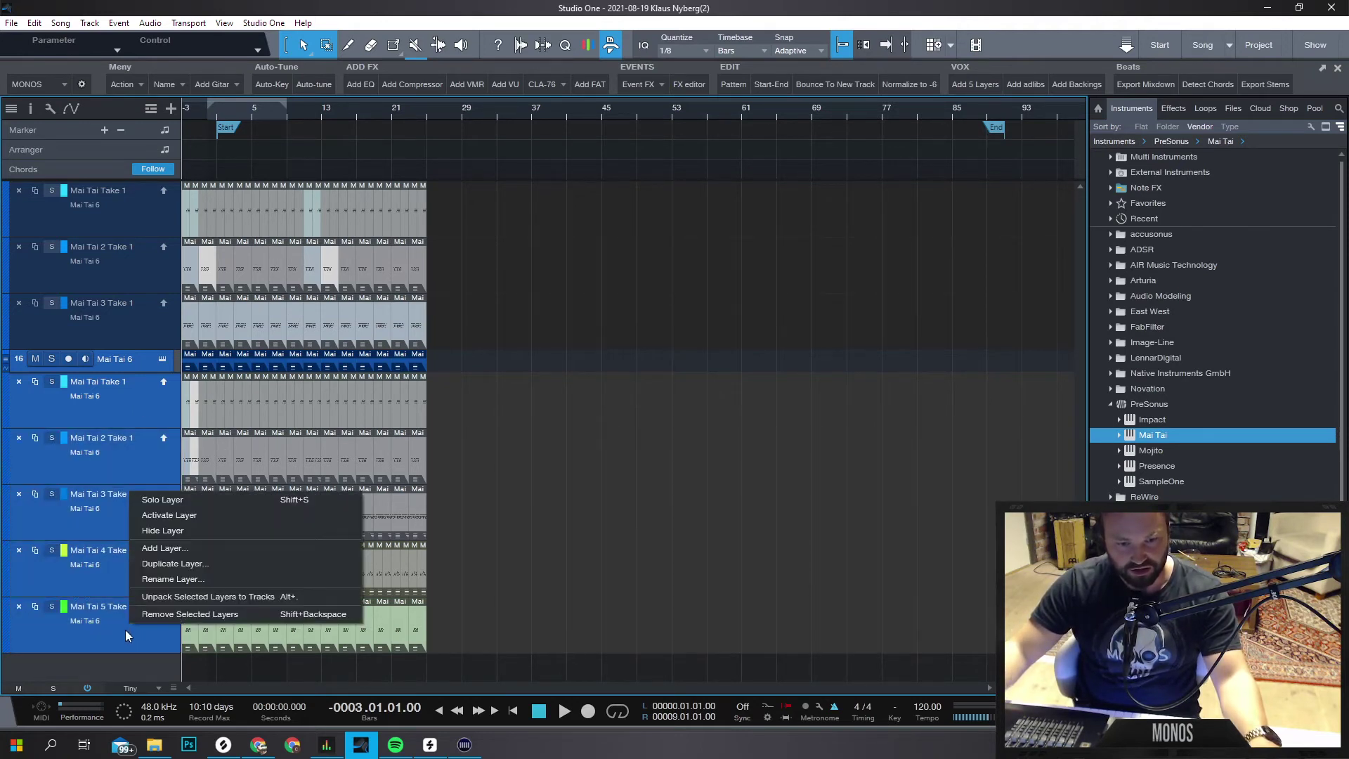
left_click(124, 633)
left_click(129, 425, "shift")
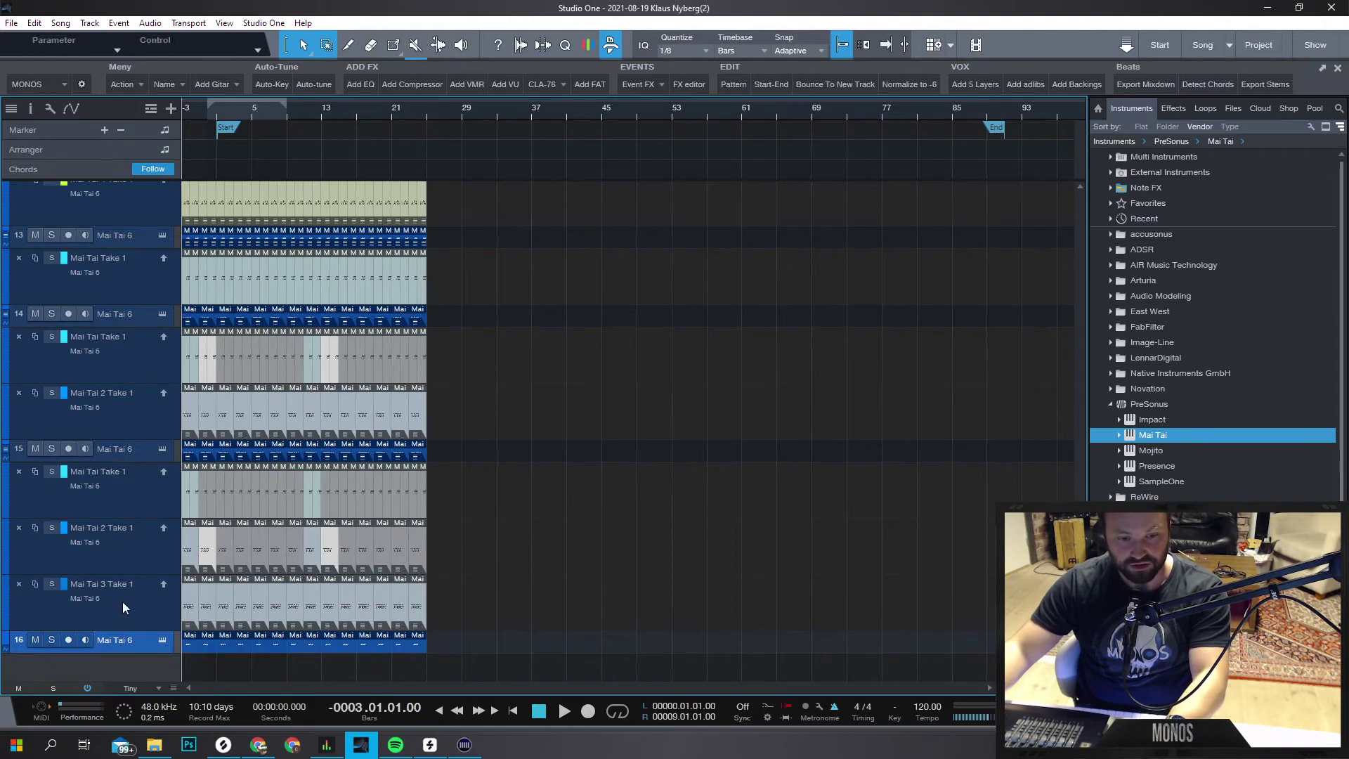
Remove all take layers from tracks 1 to 15 and save the song.
scroll(293, 453, "up", 10)
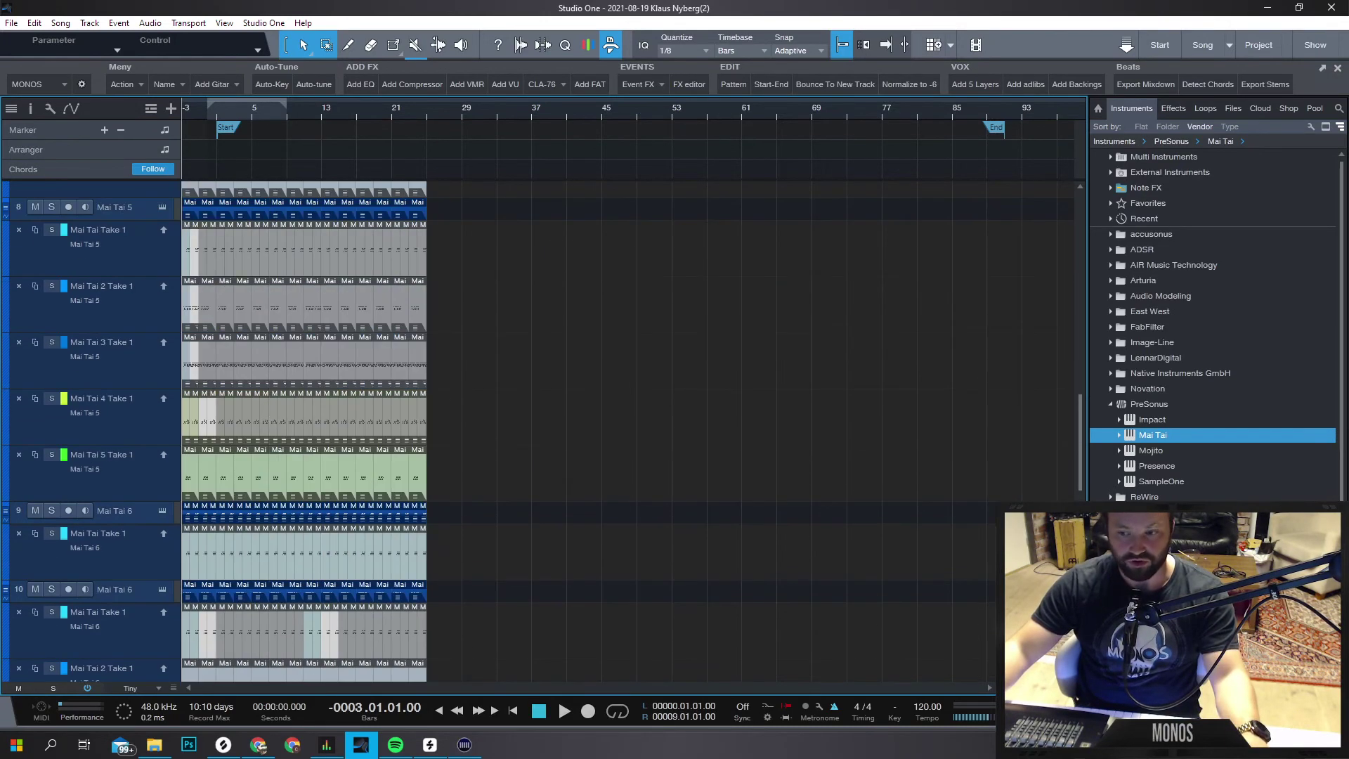
left_click_drag(1082, 469, 1120, 162)
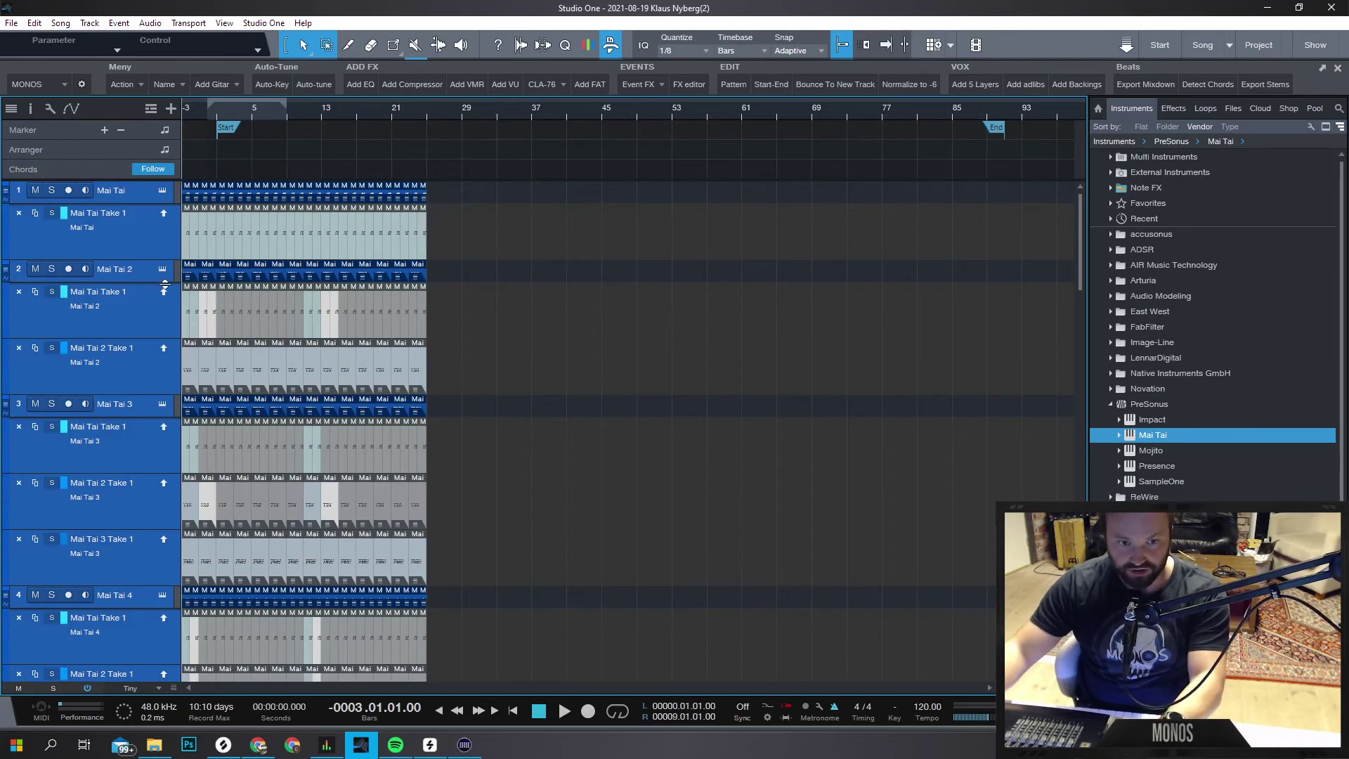
key("ctrl+z")
key("ctrl+z")
key("ctrl+z")
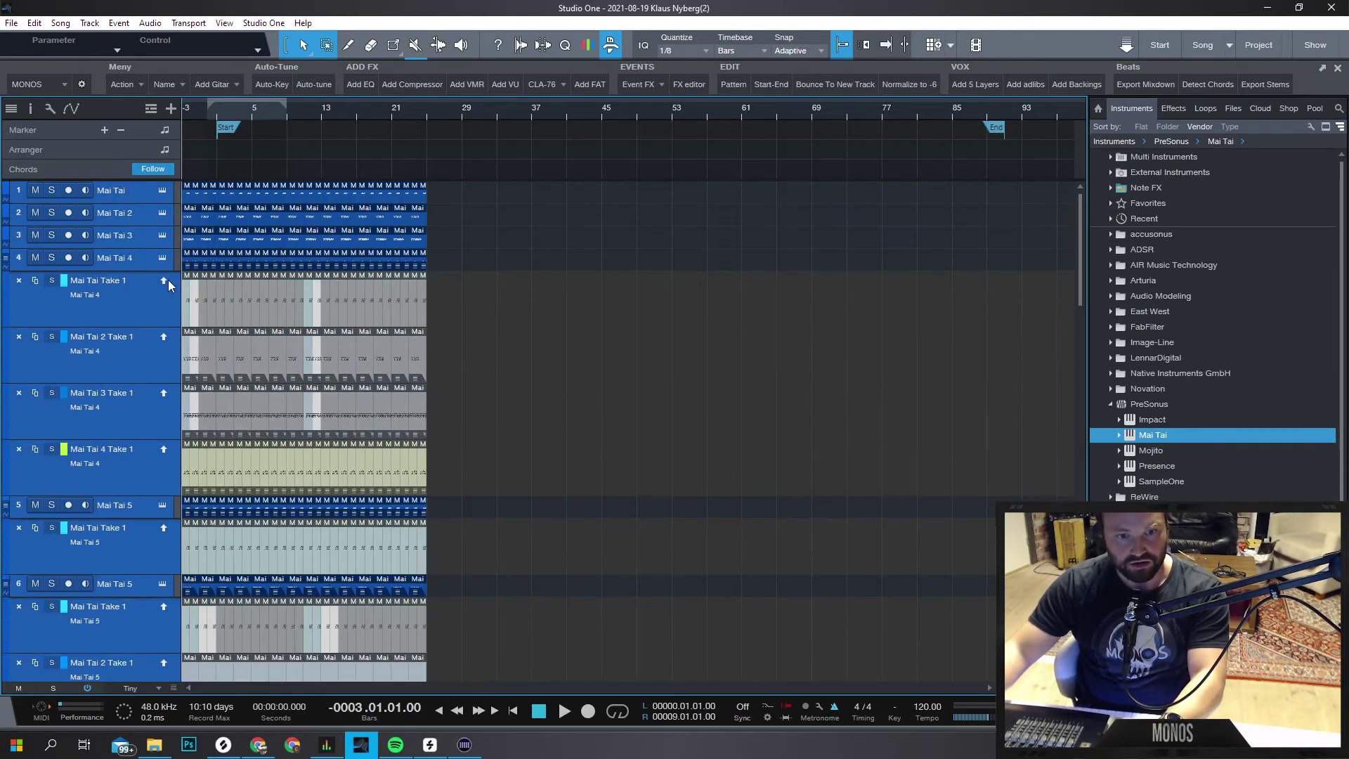
key("ctrl+z")
key("ctrl+z")
key("ctrl+z")
key("ctrl+z")
key("ctrl+z")
key("ctrl+z")
key("ctrl+z")
key("ctrl+z")
key("ctrl+z")
key("ctrl+z")
key("ctrl+z")
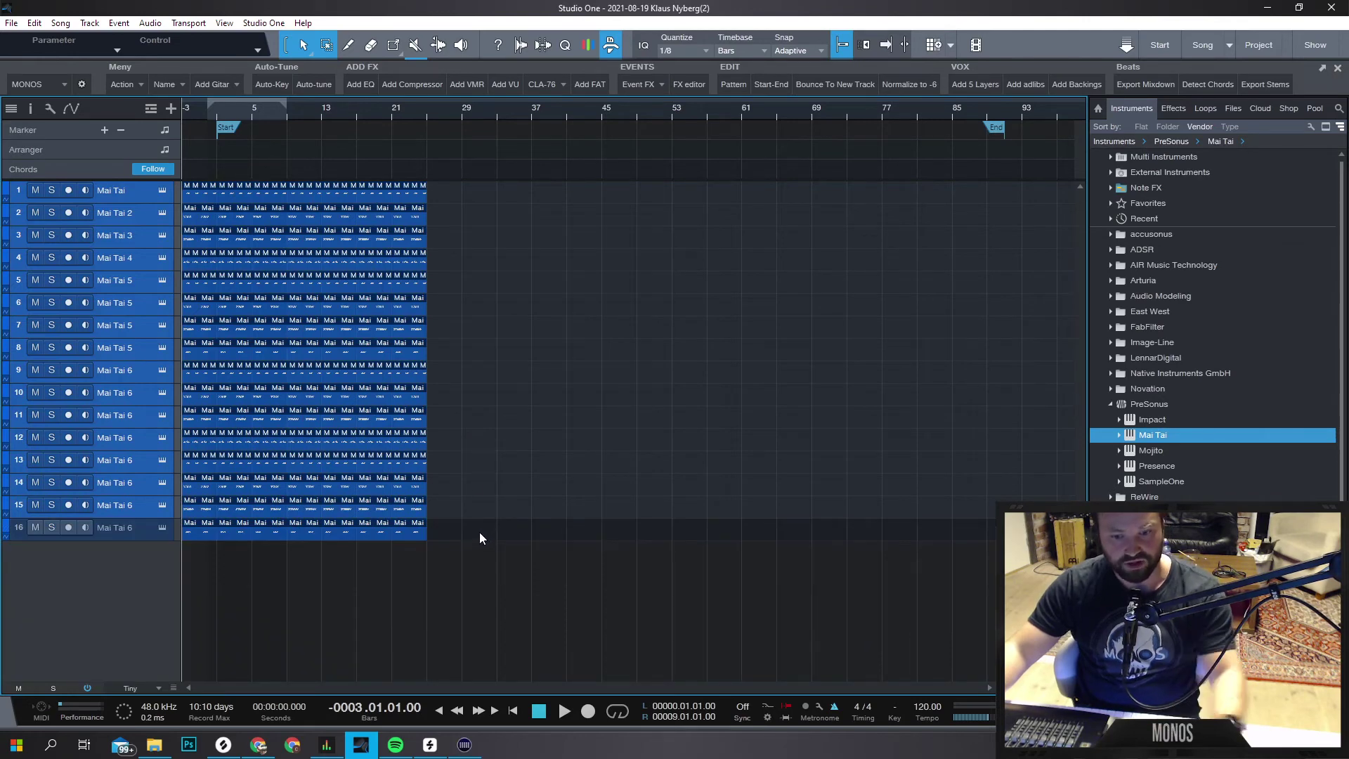
key("ctrl+s")
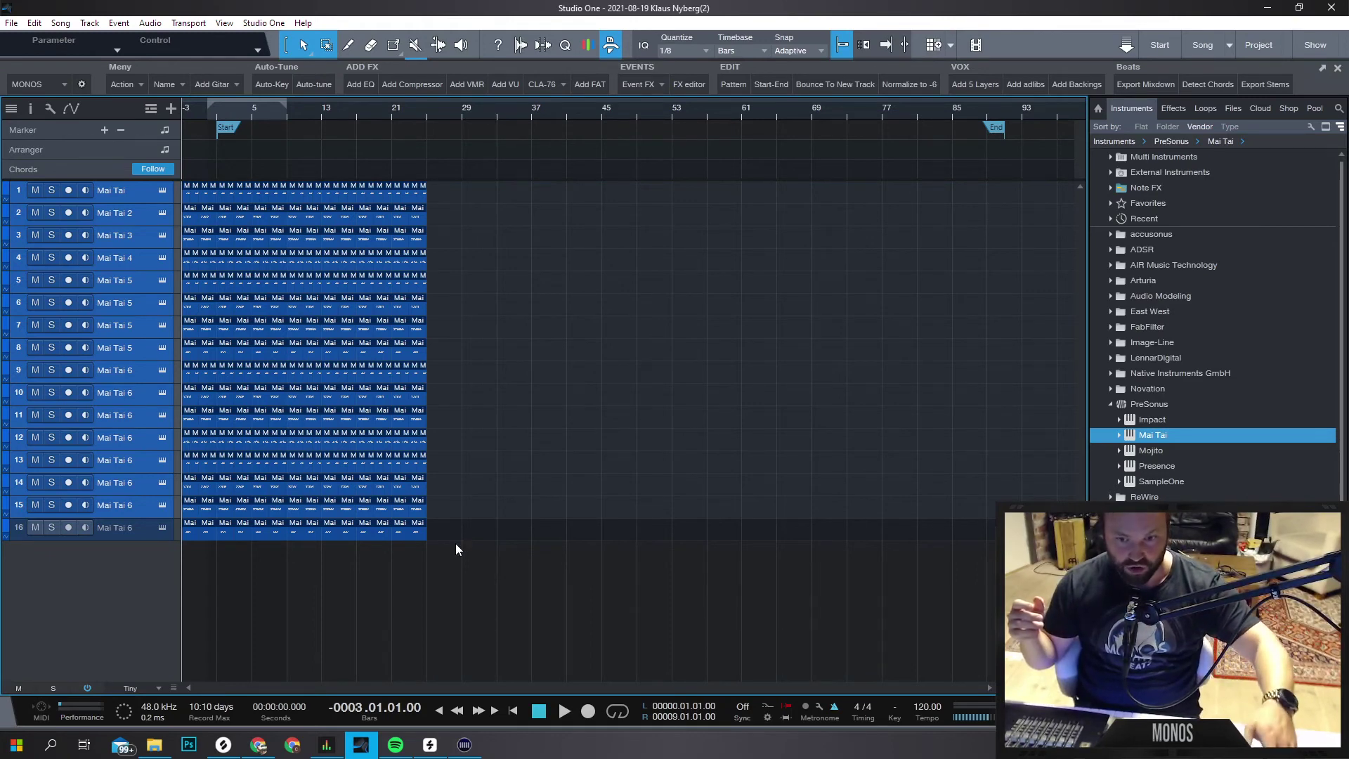
Duplicate all note events on the 16 Mai Tai tracks so they extend to about bar 53.
left_click(355, 282)
key("ctrl+a")
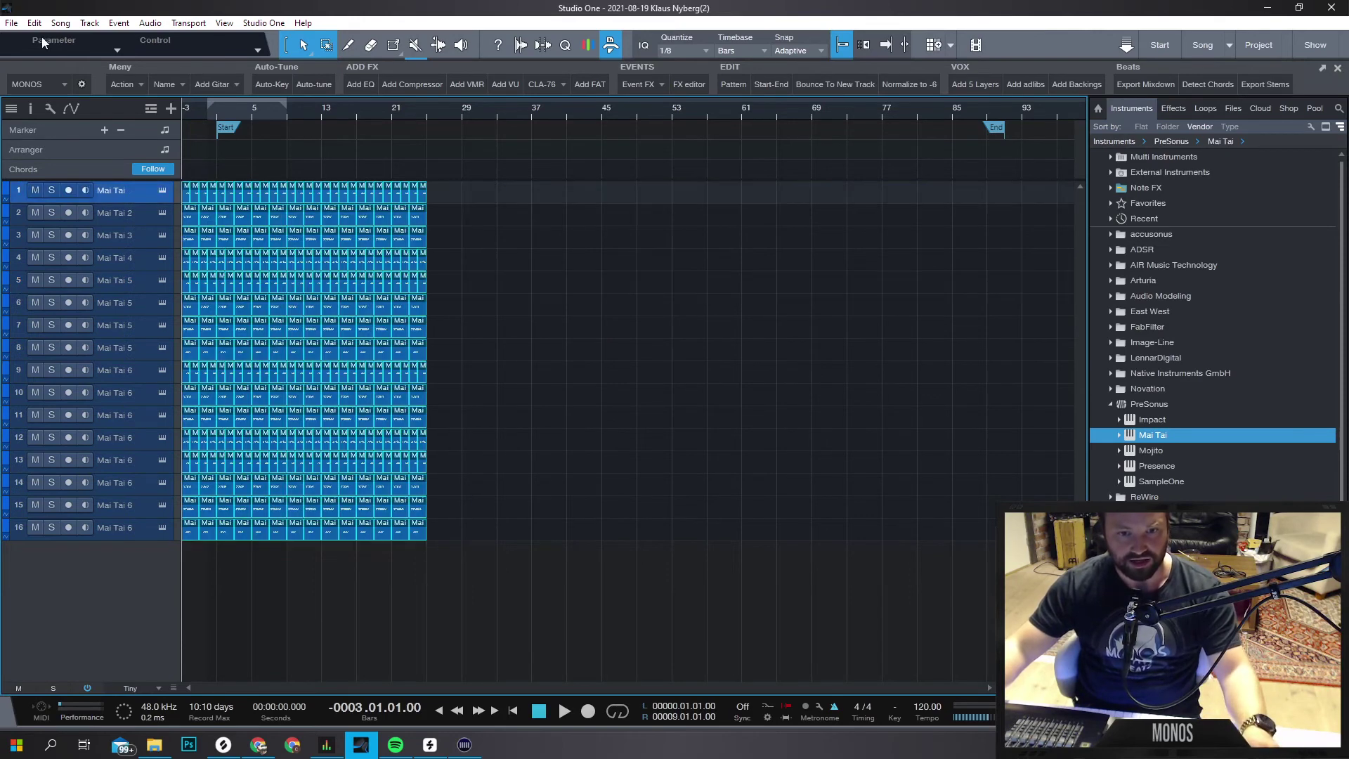
key("d")
left_click(742, 500)
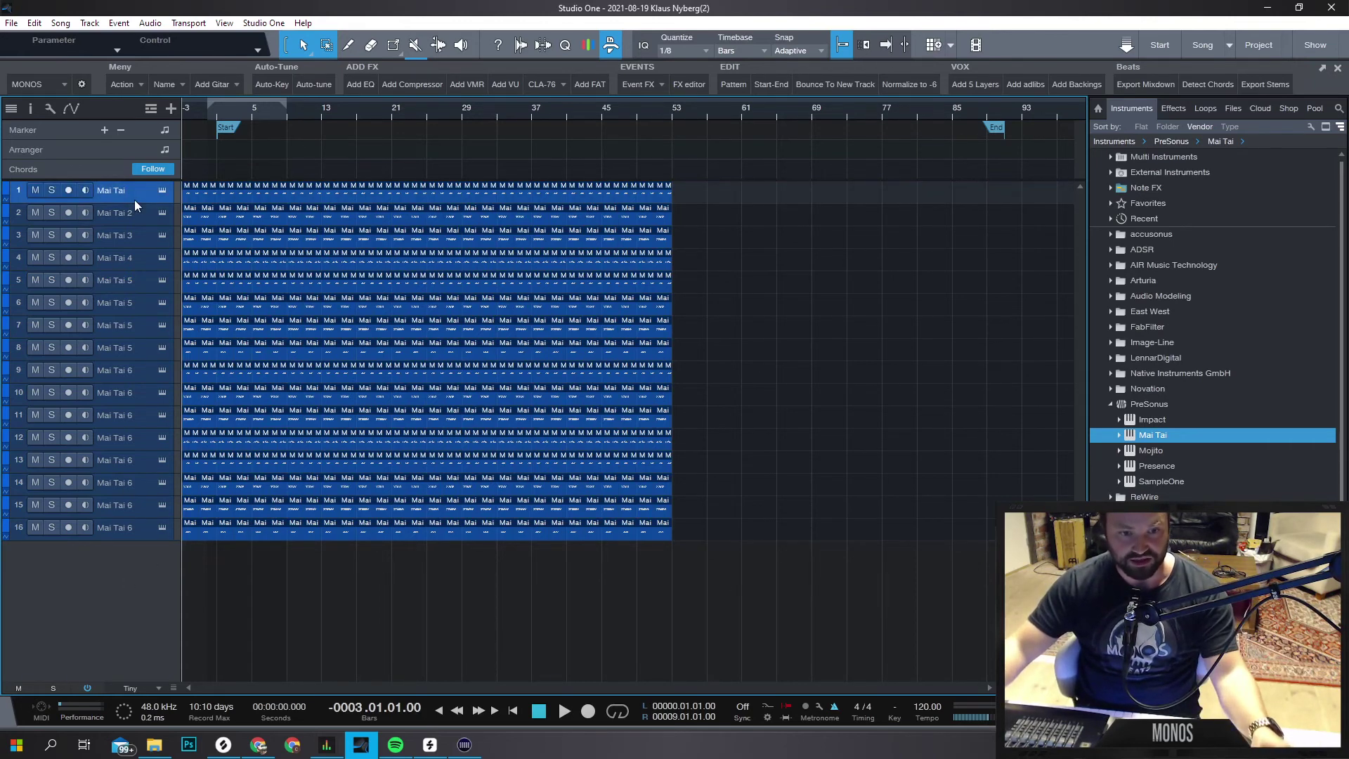
Duplicate all 16 Mai Tai tracks together with their events.
left_click(124, 530, "shift")
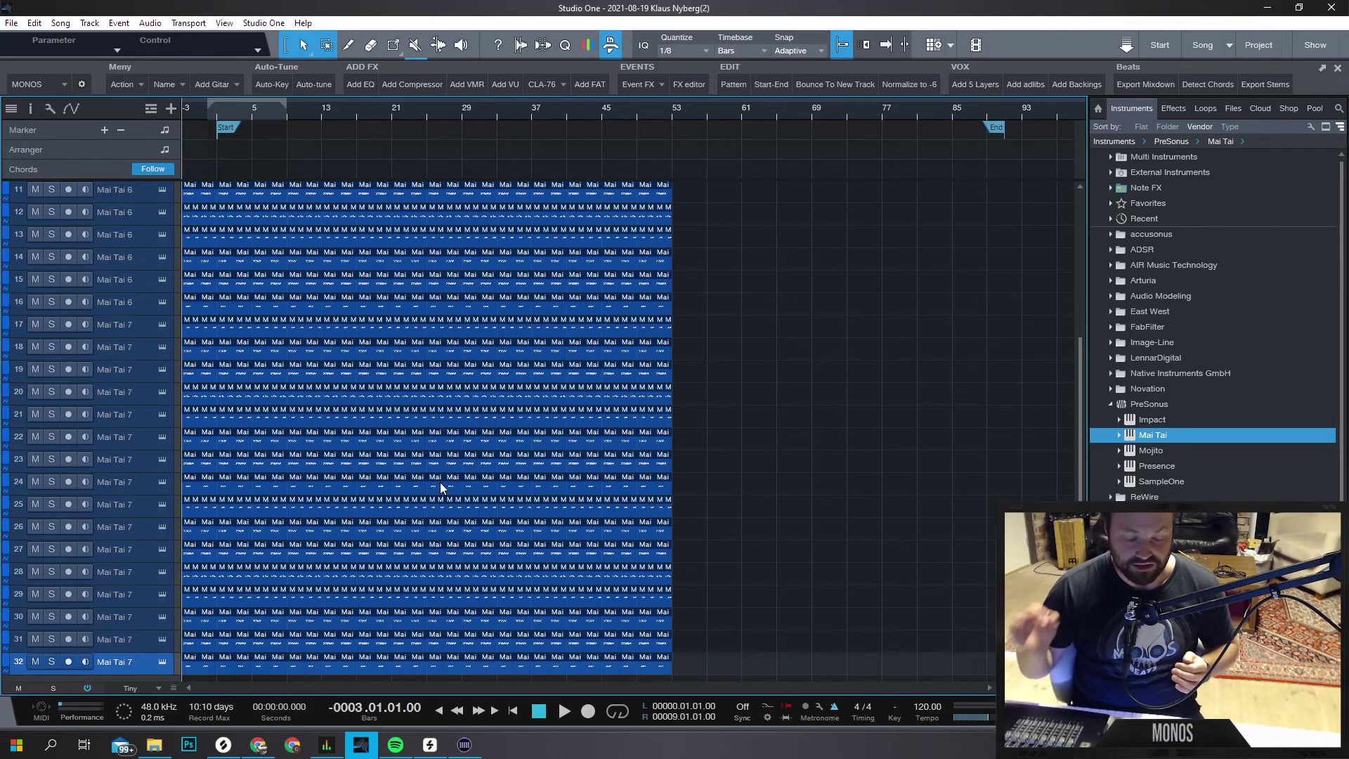
scroll(613, 356, "down", 1)
scroll(647, 587, "up", 2)
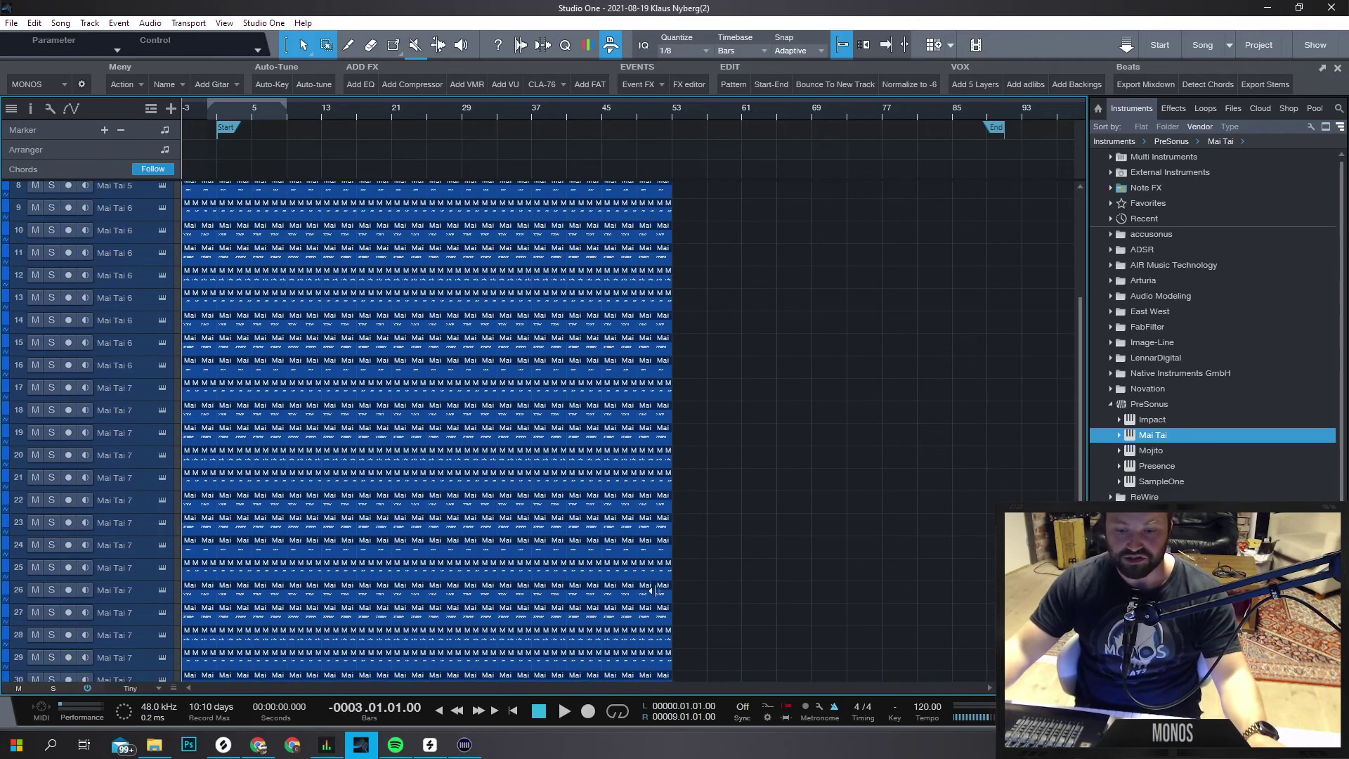
scroll(659, 596, "down", 2)
scroll(659, 596, "up", 1)
Delete all note events and remove all 32 tracks together with their instruments.
key("shift+e")
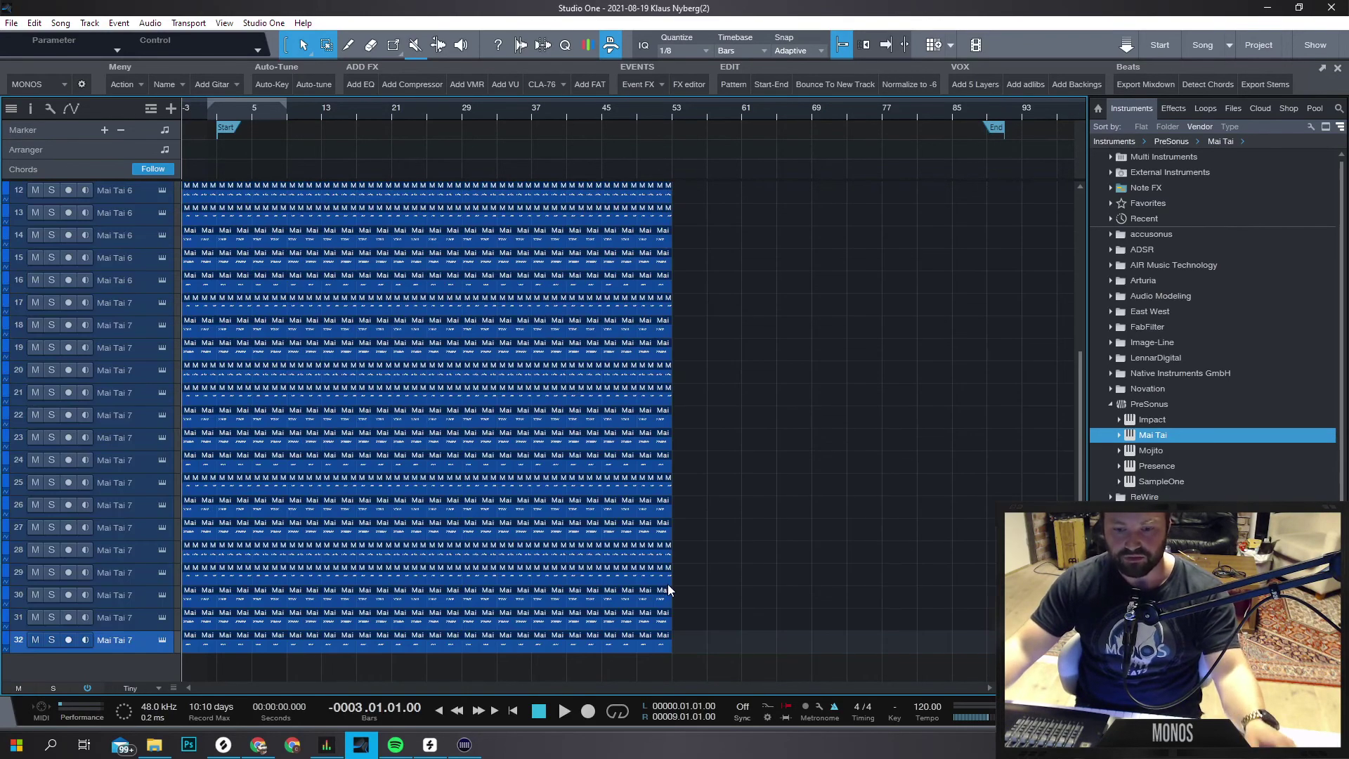
left_click_drag(708, 655, 184, 182)
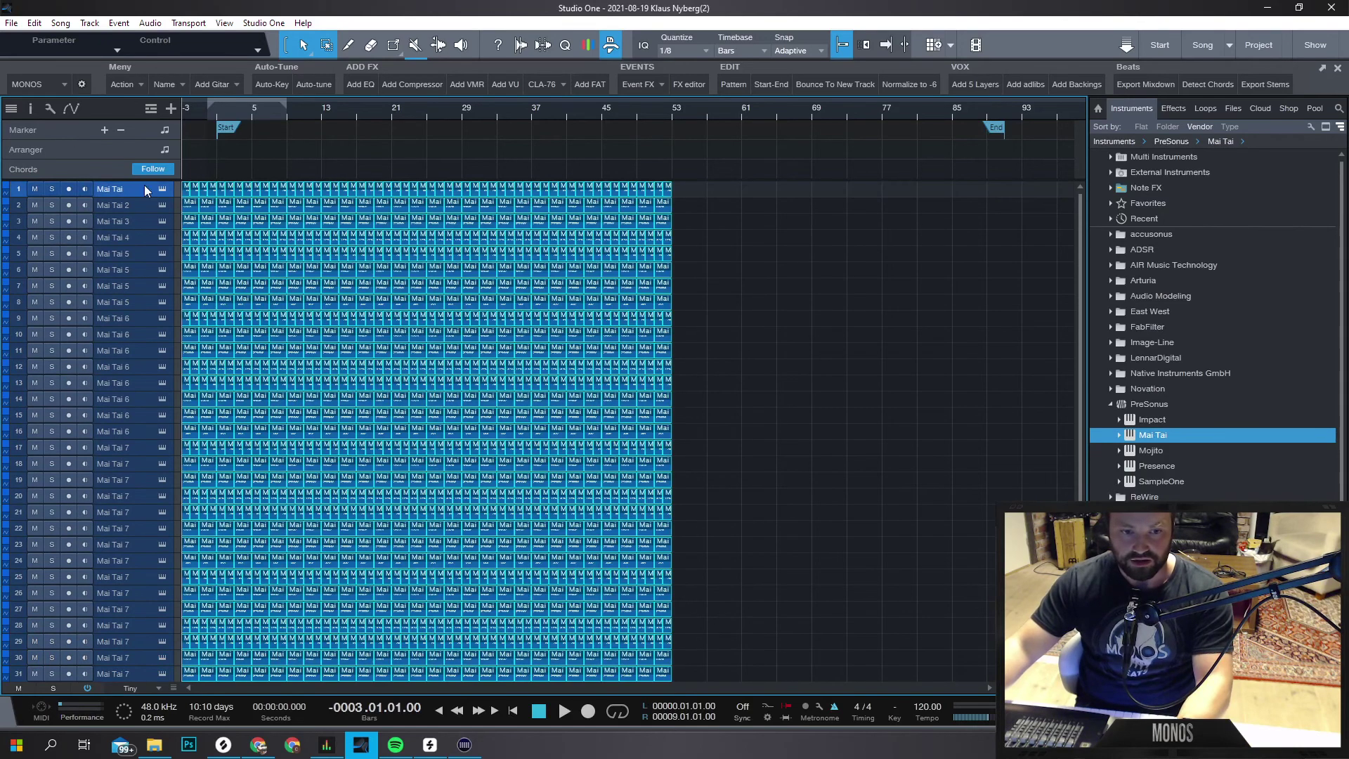
key("Delete")
scroll(333, 539, "down", 1)
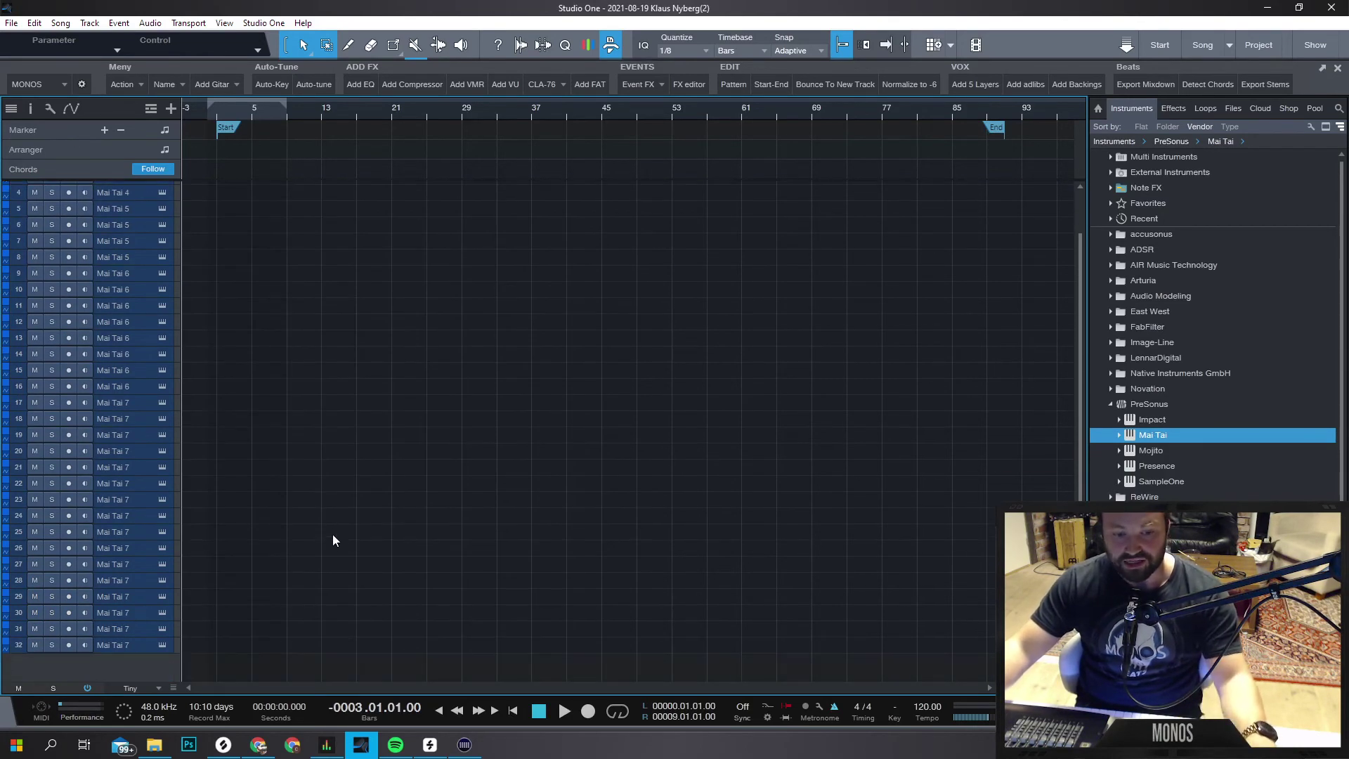
left_click(130, 644, "shift")
right_click(133, 648)
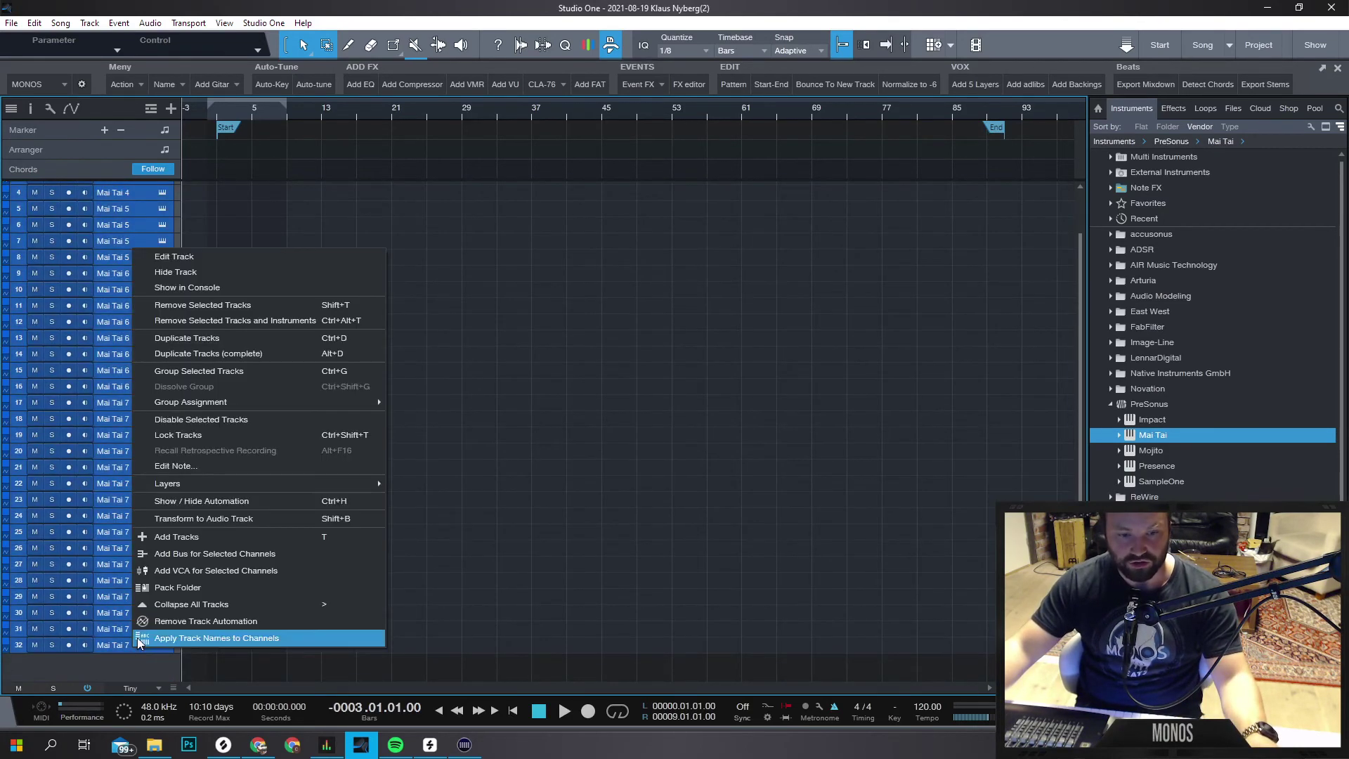
left_click(205, 320)
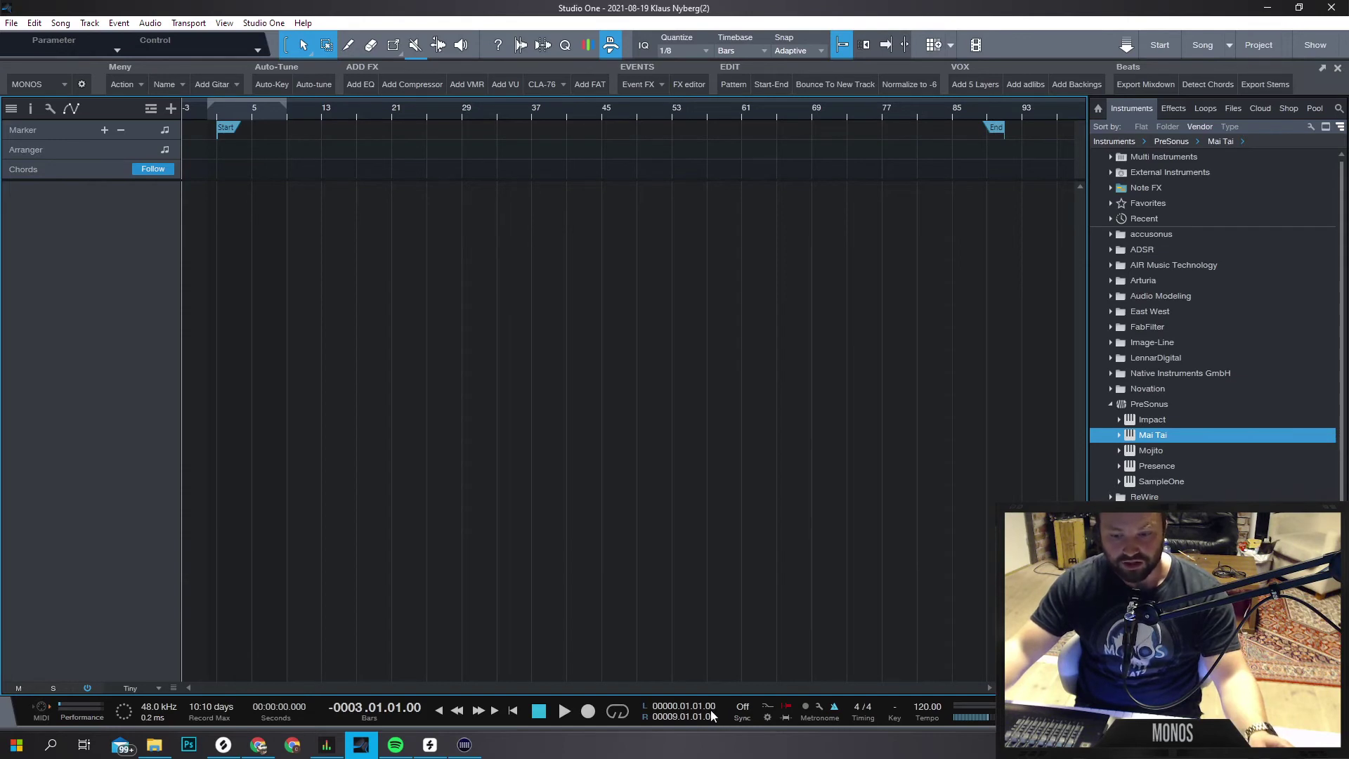
Check the Takes to Layers record option, and add a new record-armed Mai Tai instrument track.
left_click(766, 718)
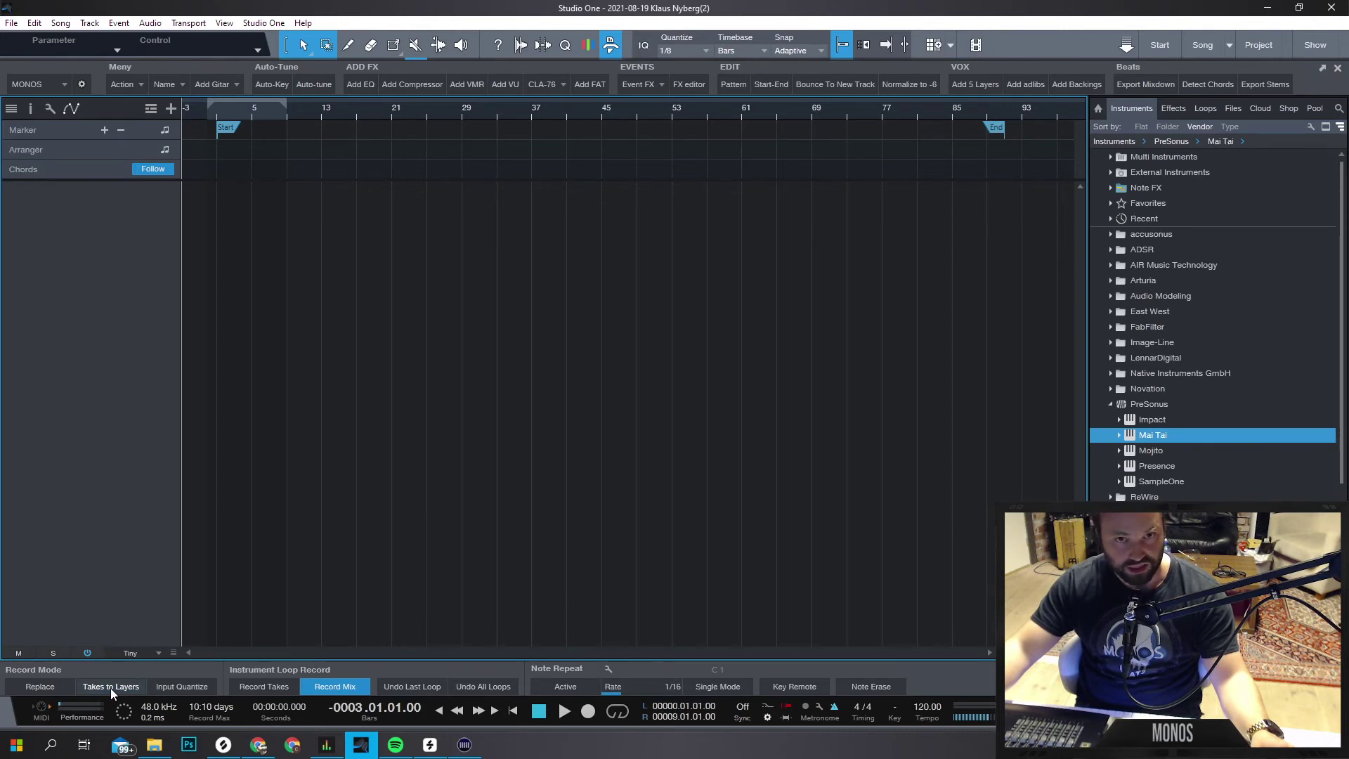
left_click(769, 720)
left_click_drag(1166, 434, 195, 324)
left_click(68, 189)
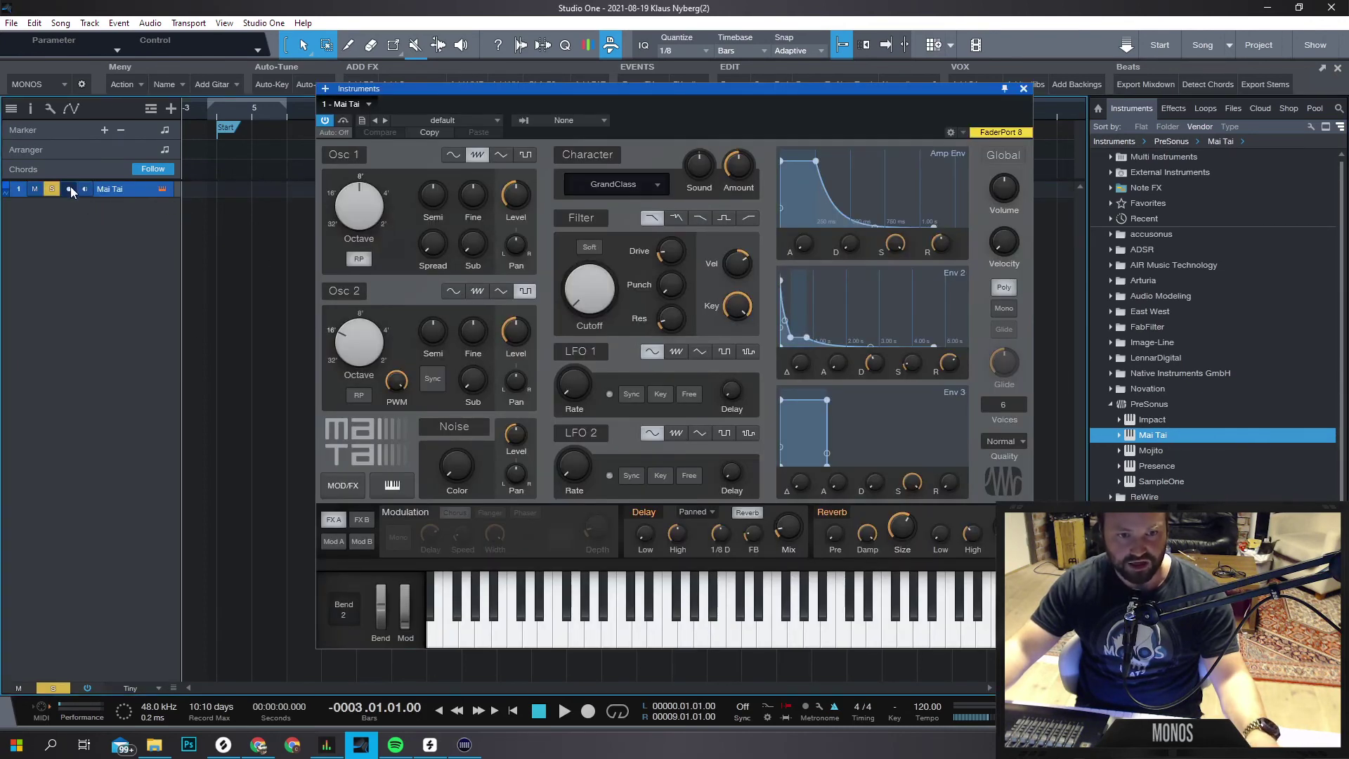
left_click(52, 188)
left_click(85, 188)
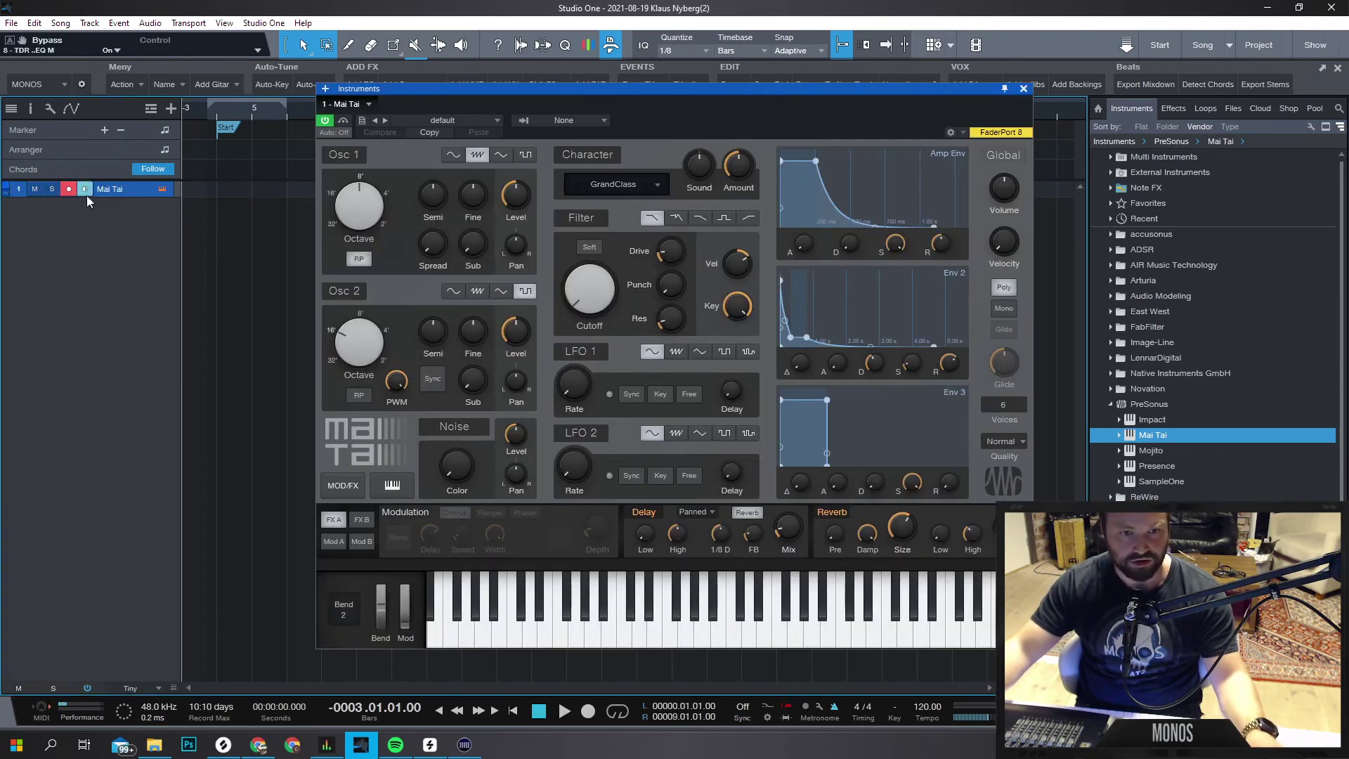
Record a short note event at the song's start and duplicate it into a row of four.
key("KP_Multiply")
key("space")
key("d")
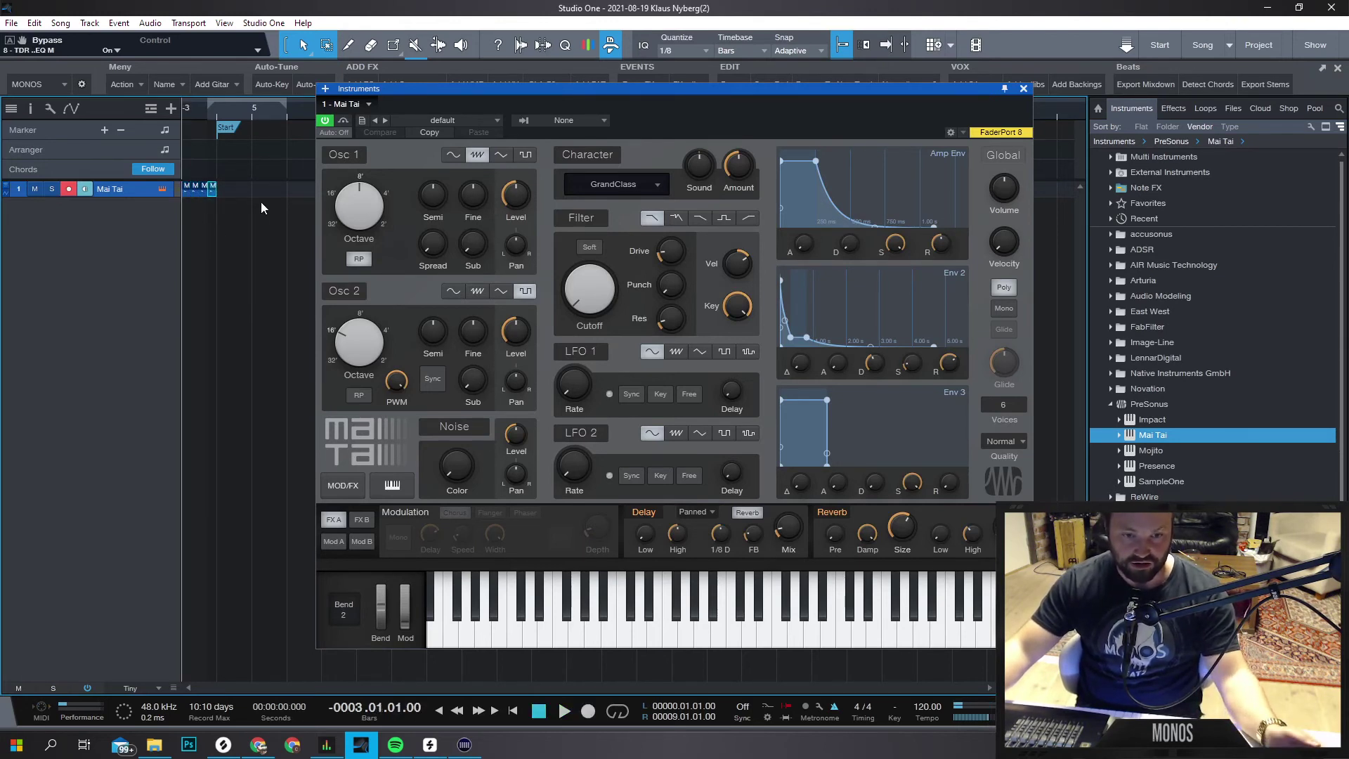
Disarm the Mai Tai track and make a complete duplicate of it below.
left_click_drag(260, 201, 138, 218)
left_click(71, 191)
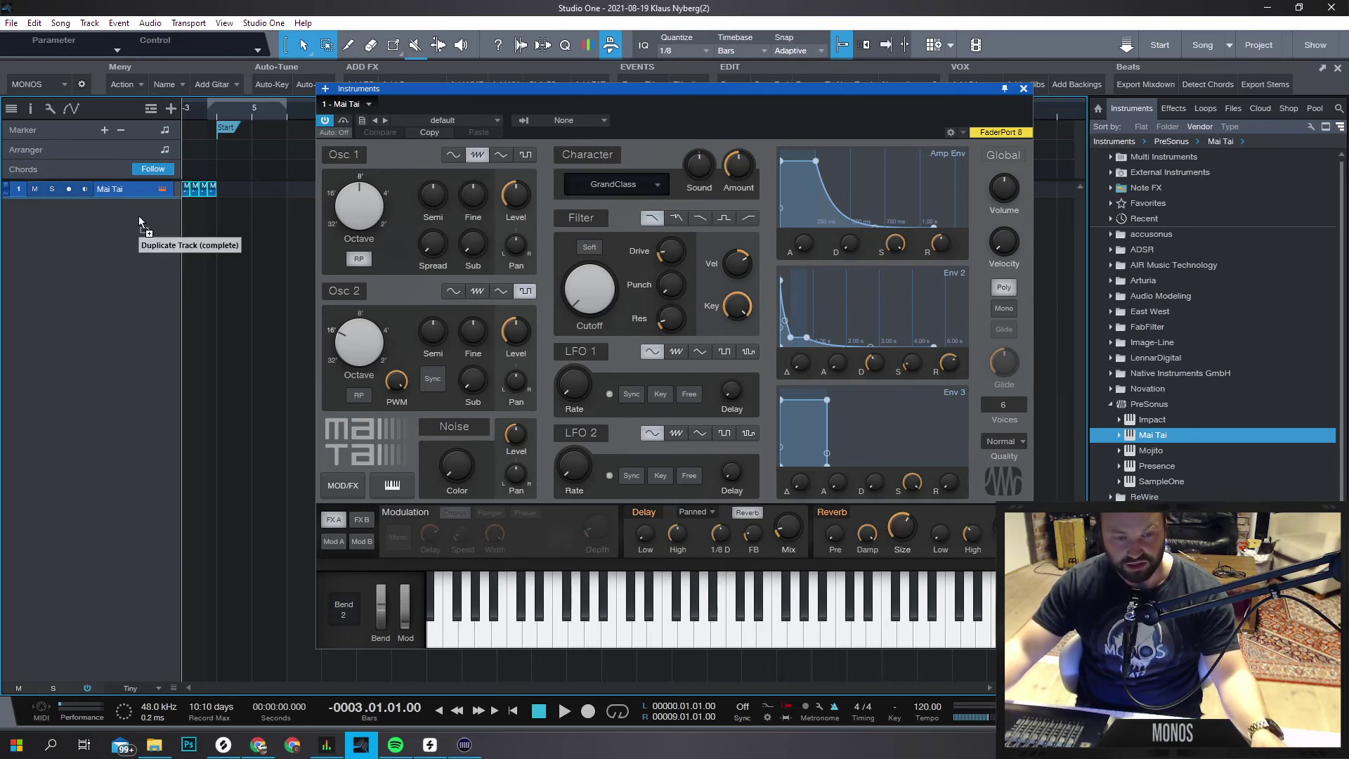
left_click_drag(138, 217, 138, 216)
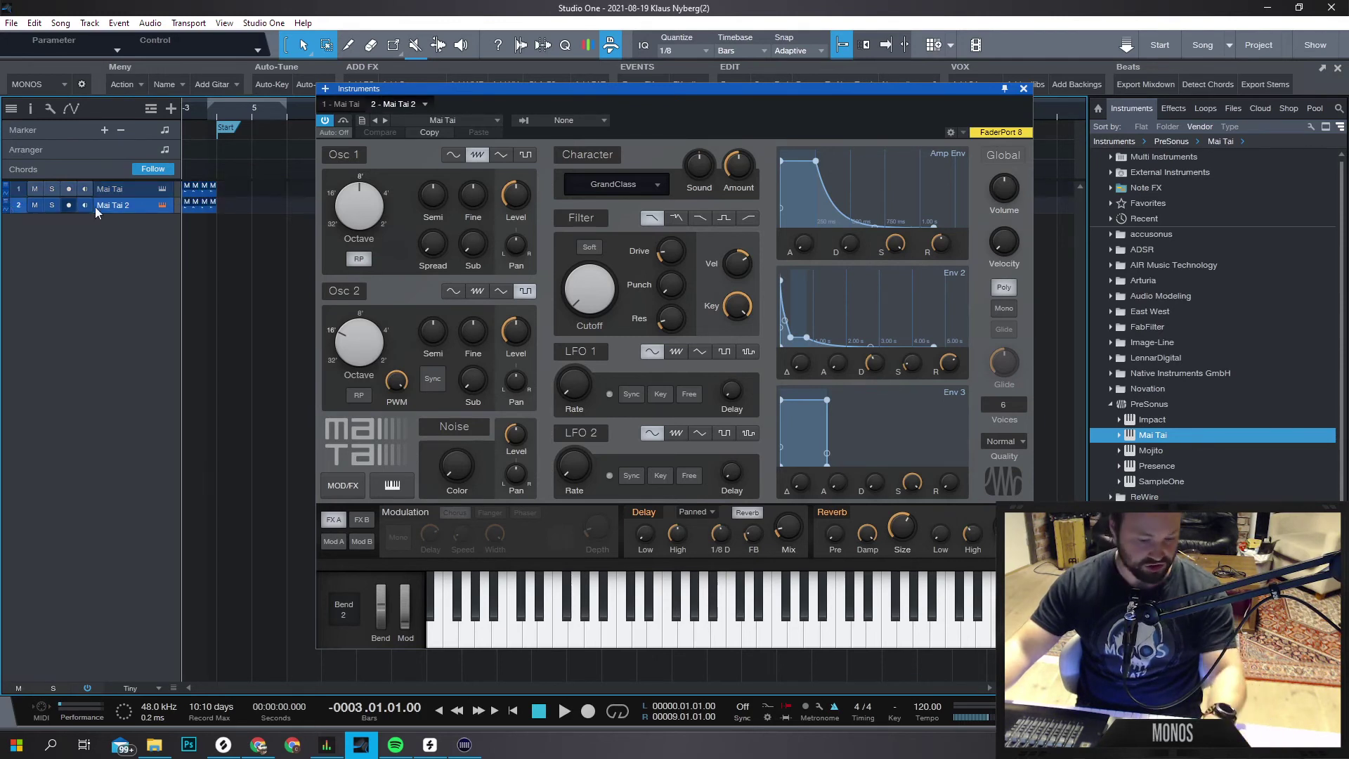
Reveal the take layer under track 1 and remove it.
left_click(8, 188)
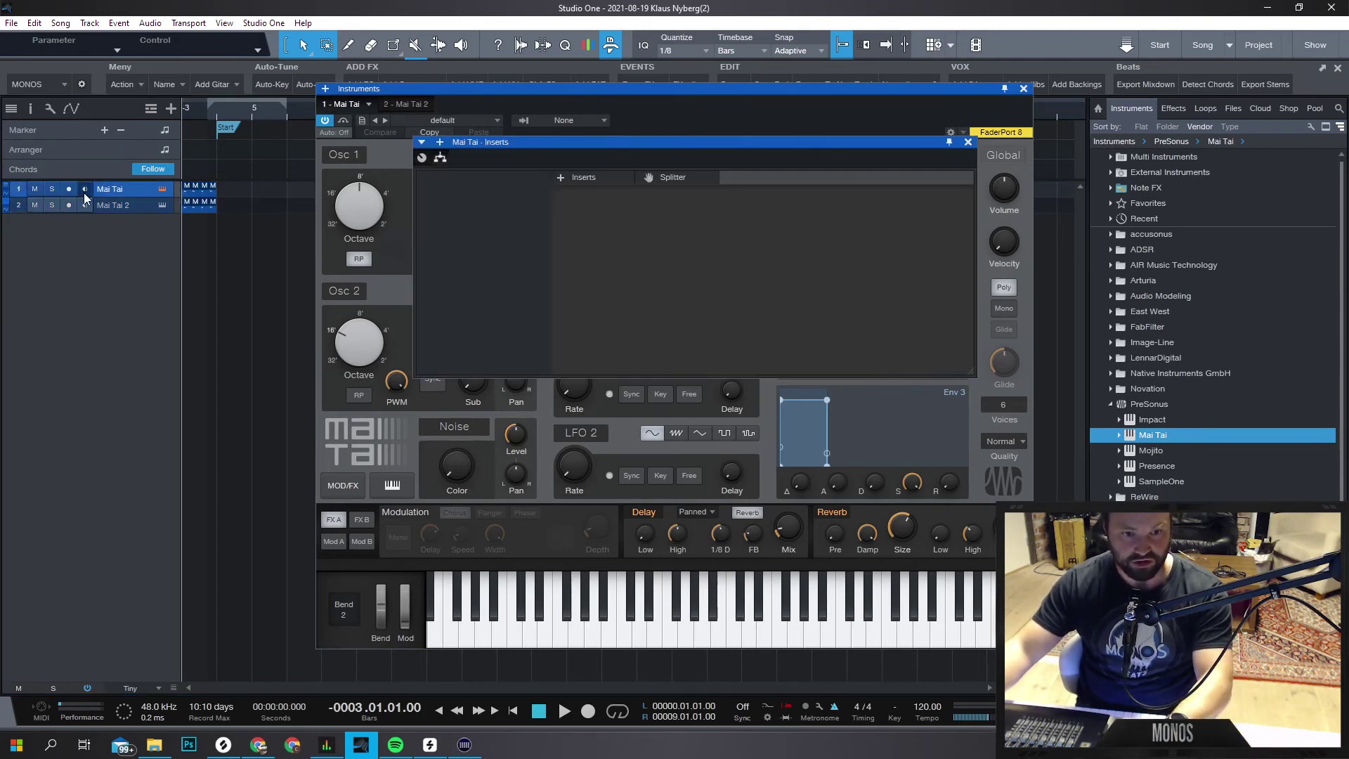
left_click(7, 187)
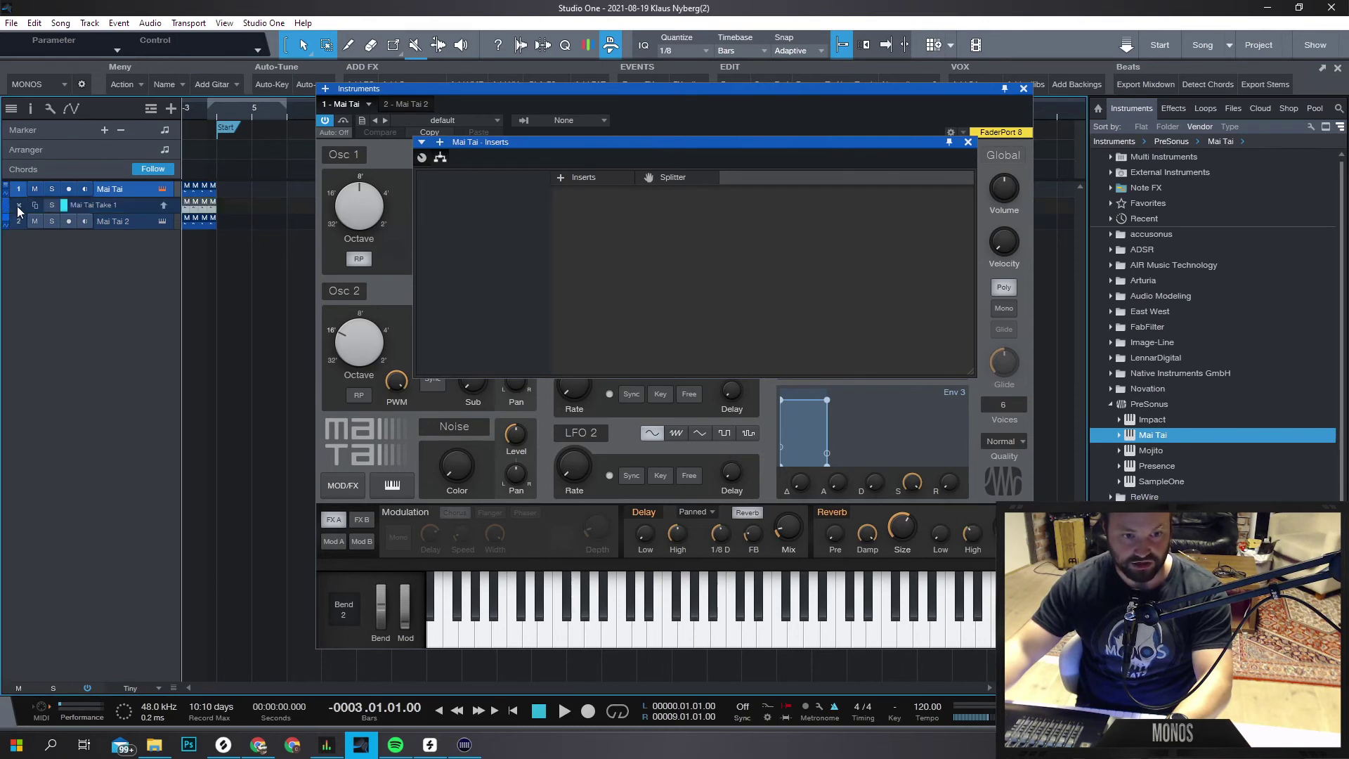
left_click(18, 205)
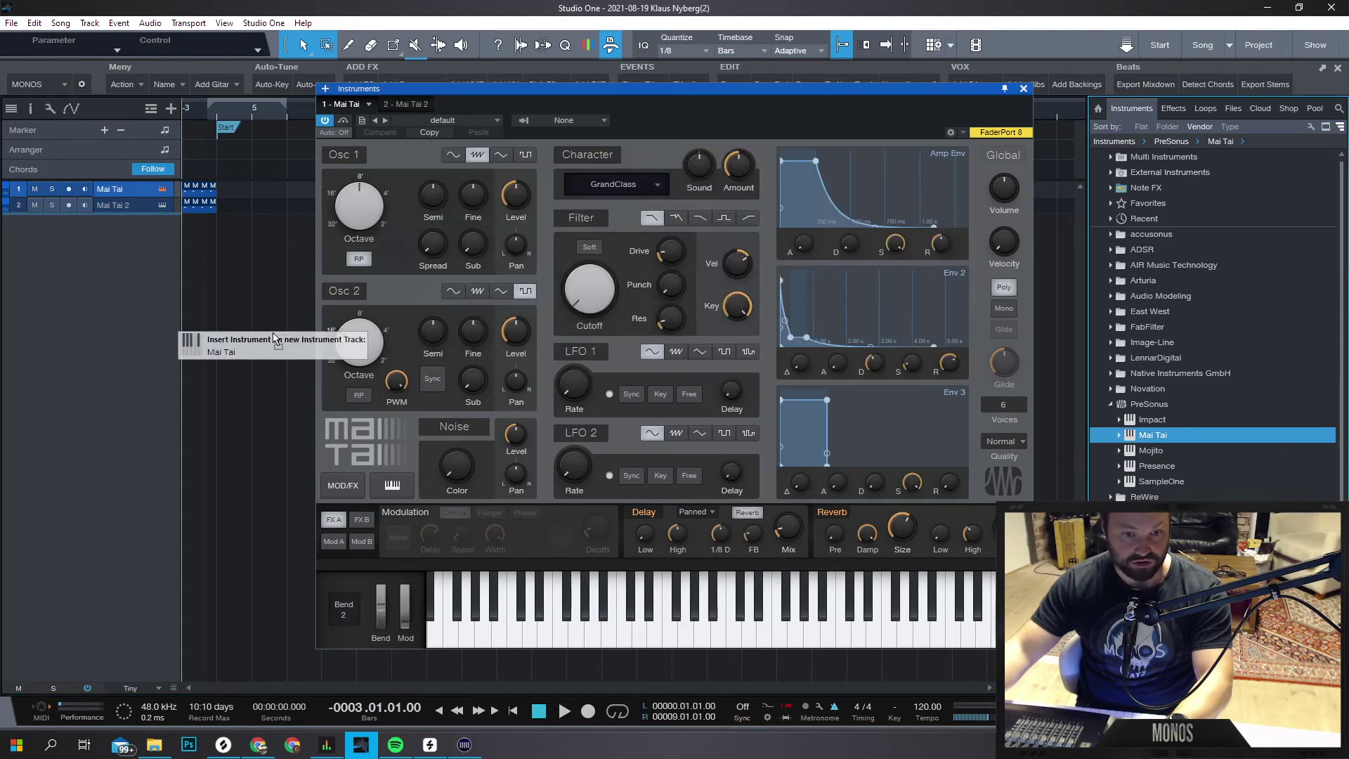
Remove the duplicated Mai Tai 2 track, leaving its instrument loaded.
left_click_drag(1159, 435, 1152, 444)
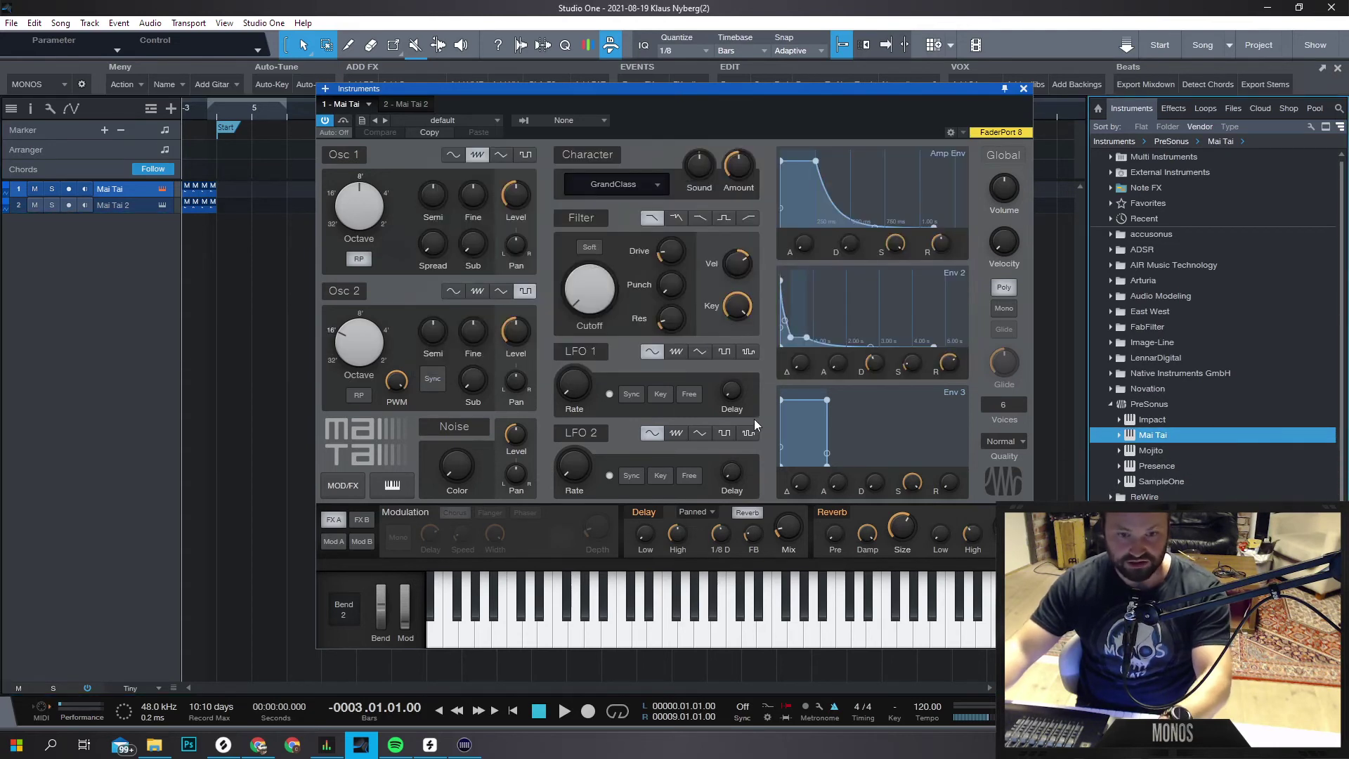
left_click(123, 206)
right_click(110, 205)
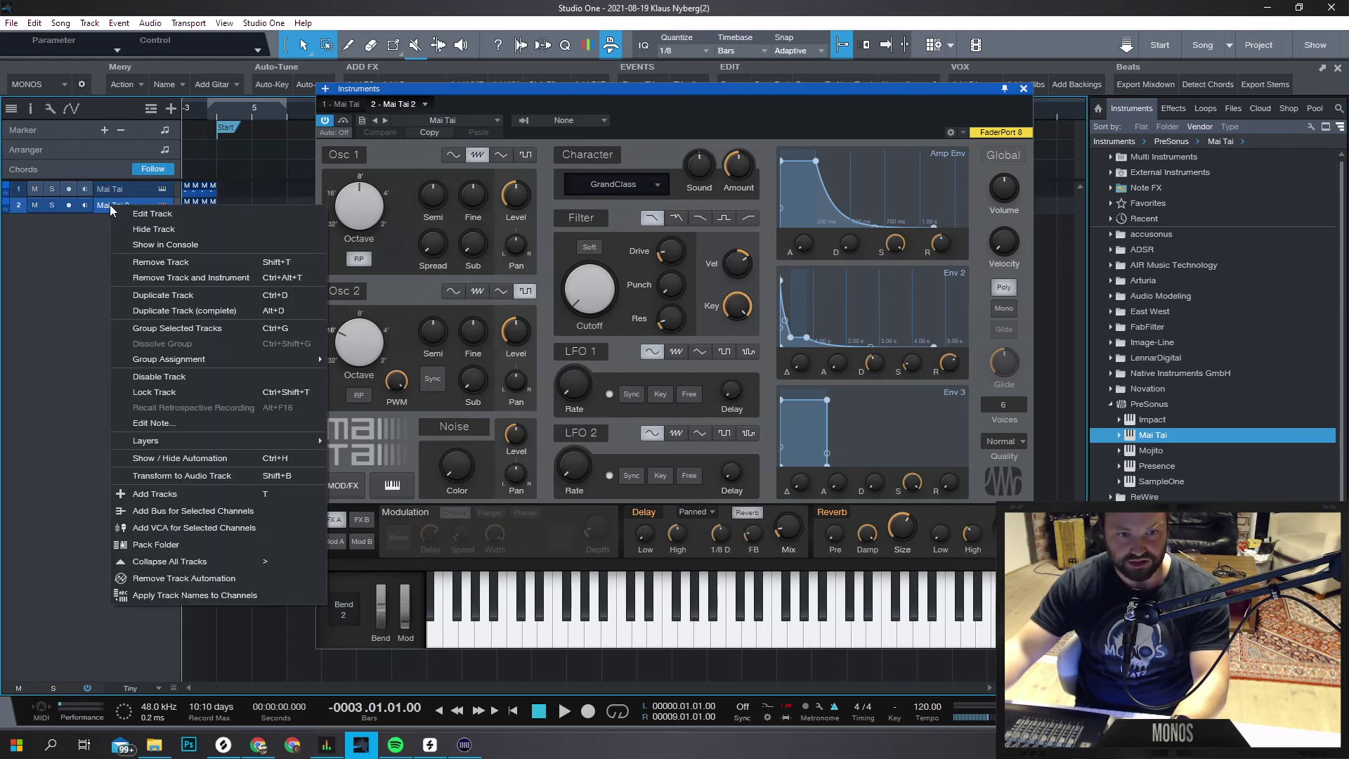
left_click(161, 260)
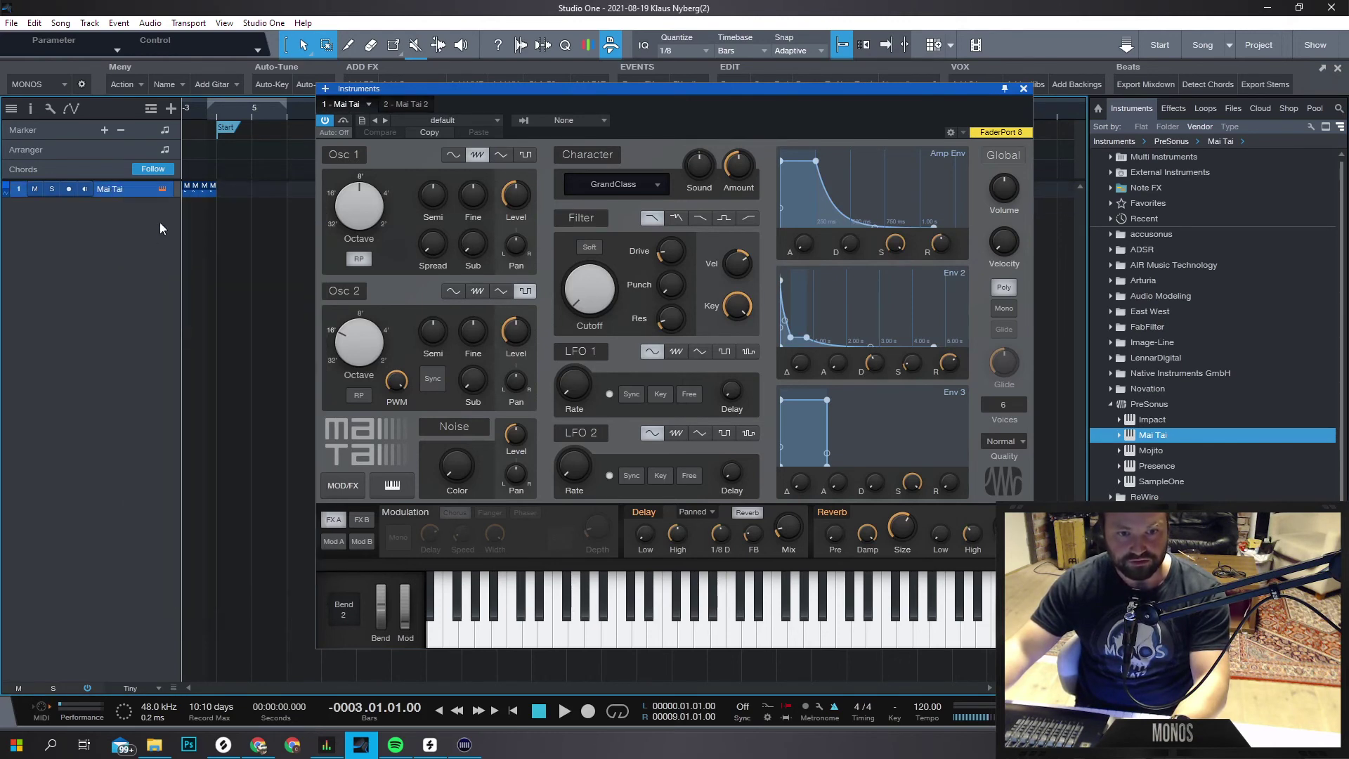
Record-arm the remaining Mai Tai track and record several short takes over the events at its start.
left_click(68, 189)
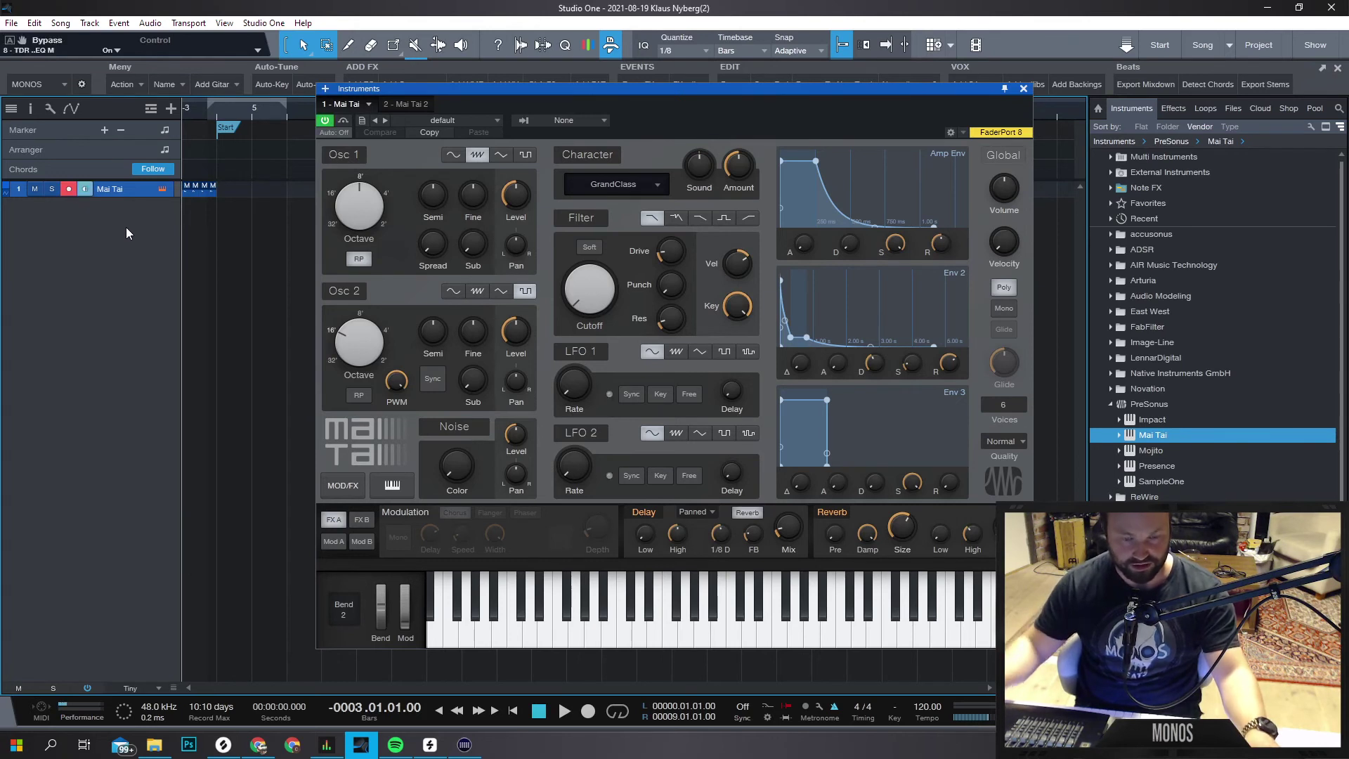
key("KP_Multiply")
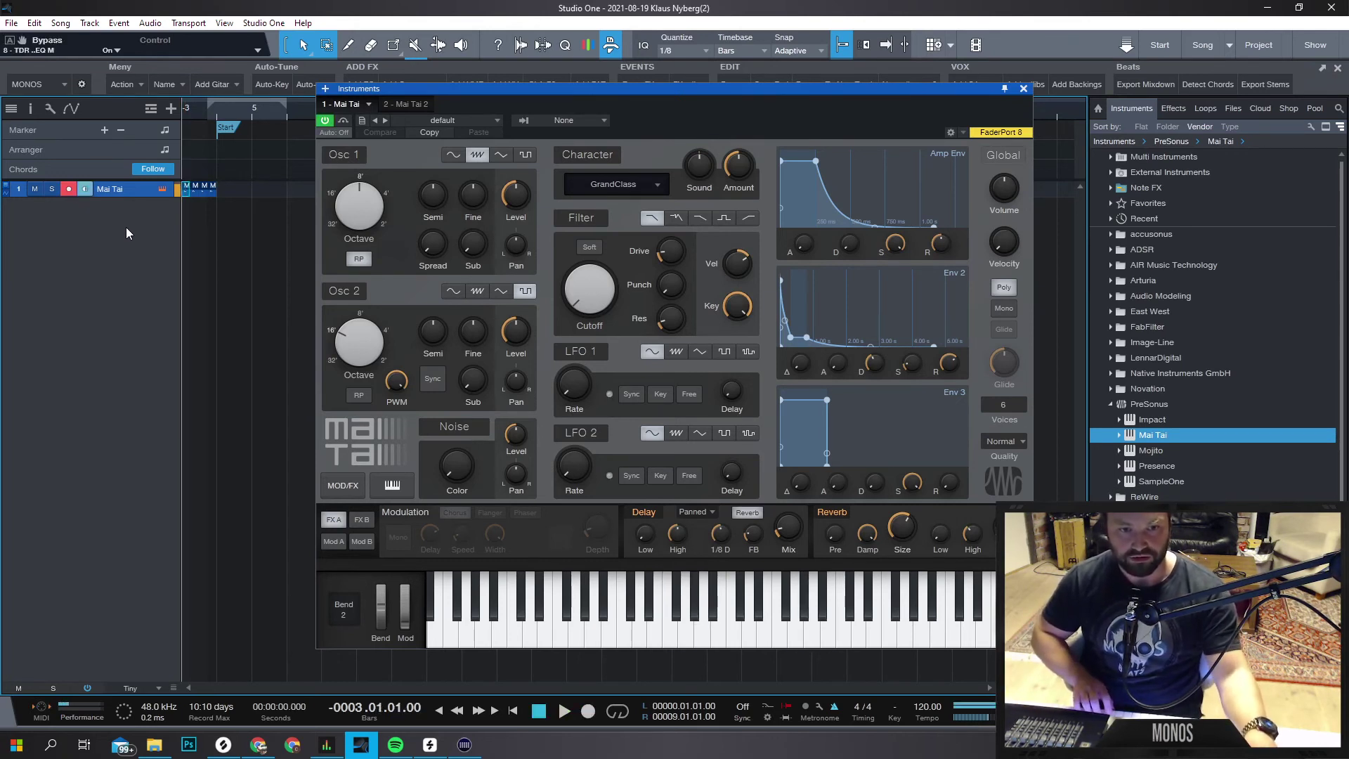
key("space")
key("KP_Multiply")
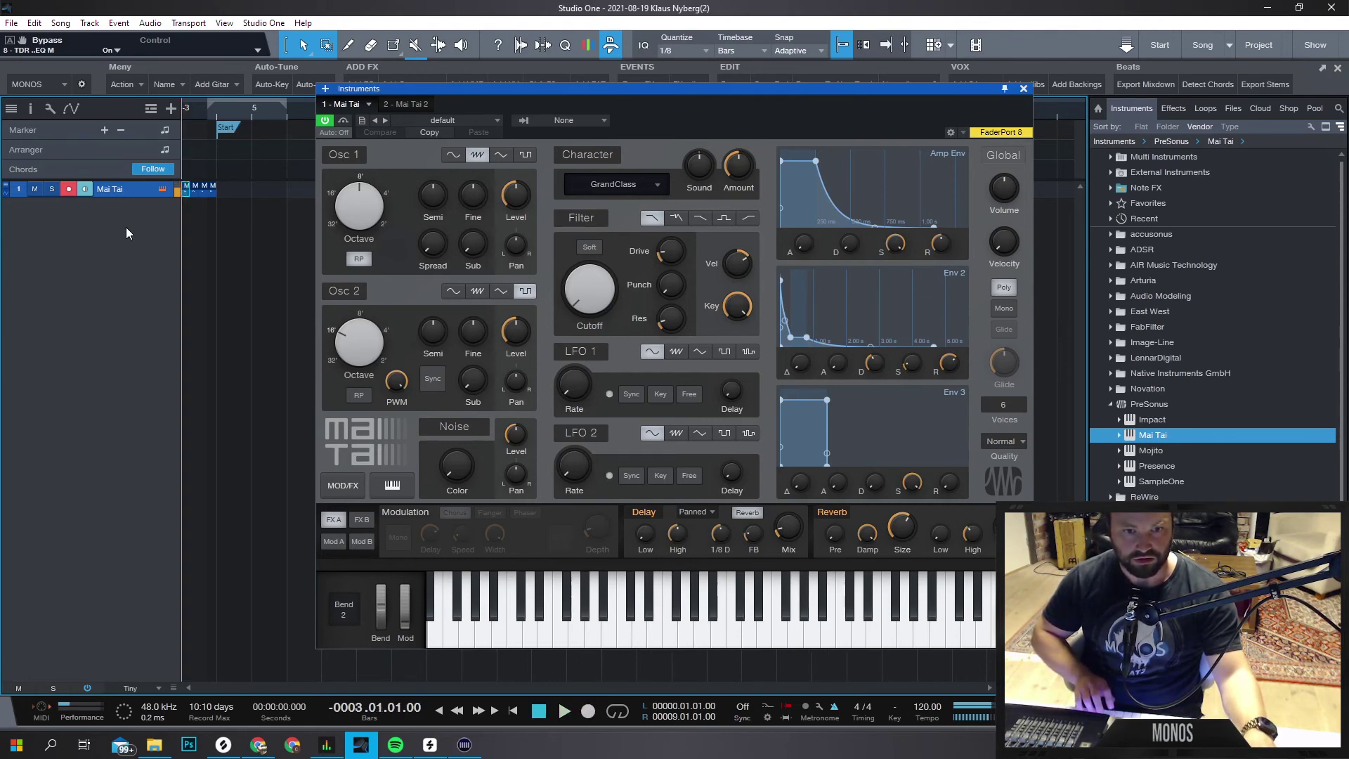
key("space")
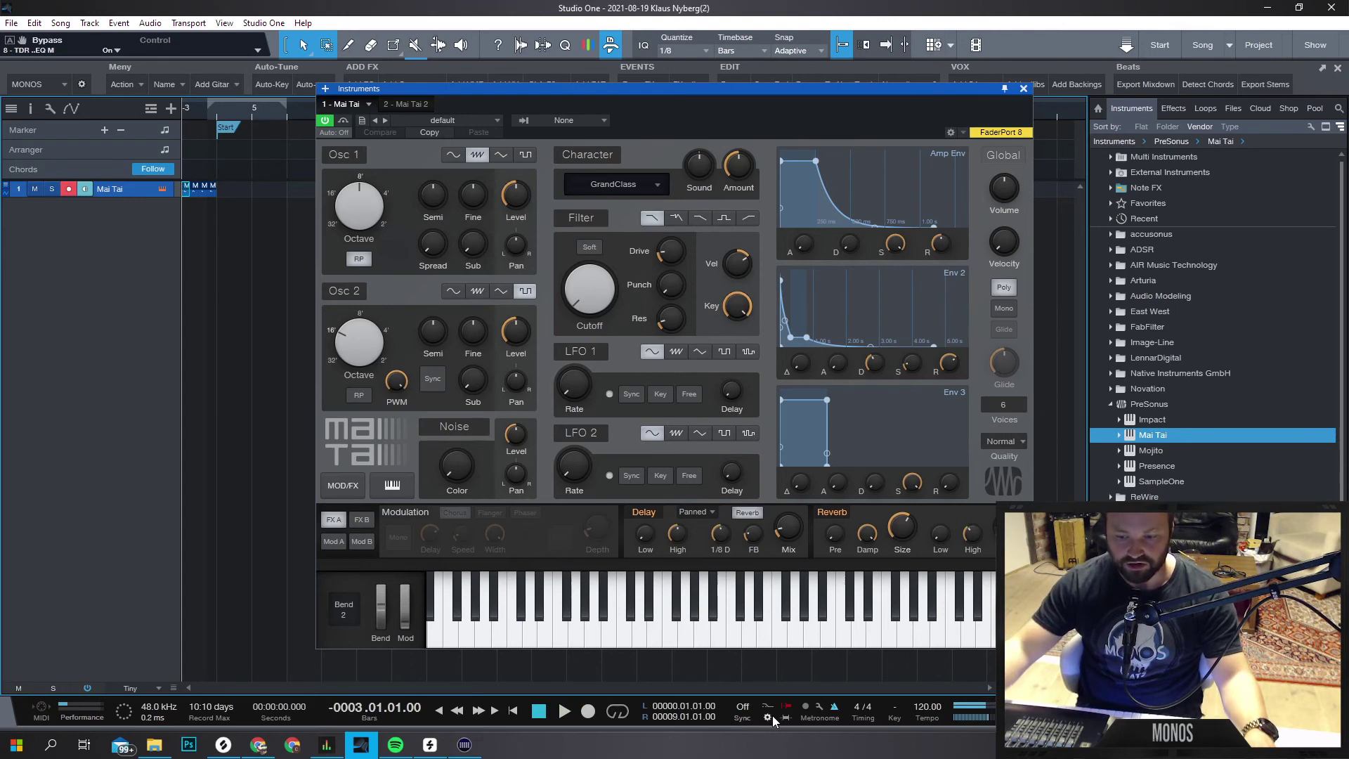
Expand the track's take layers, close the instrument and inserts windows, and extend the duplicated events to about bar 45.
left_click(6, 188)
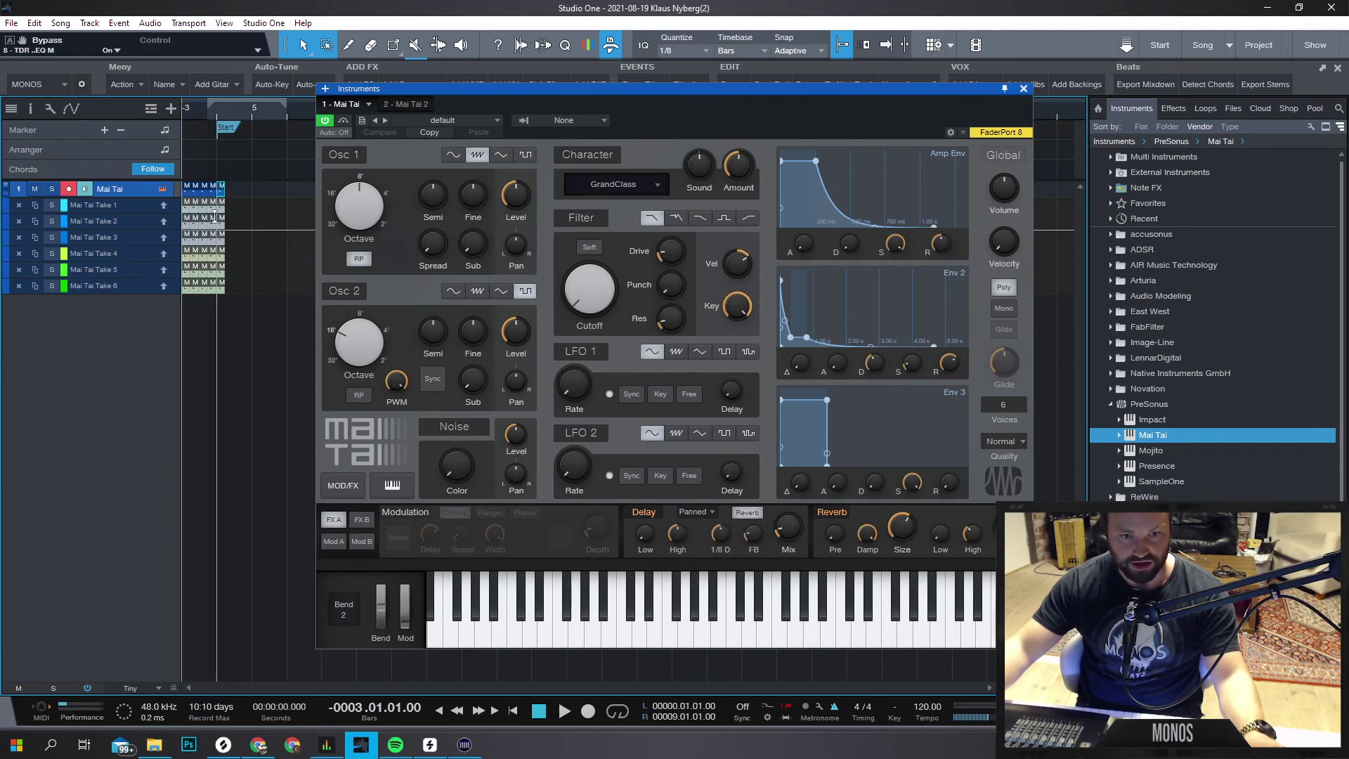
left_click(1023, 88)
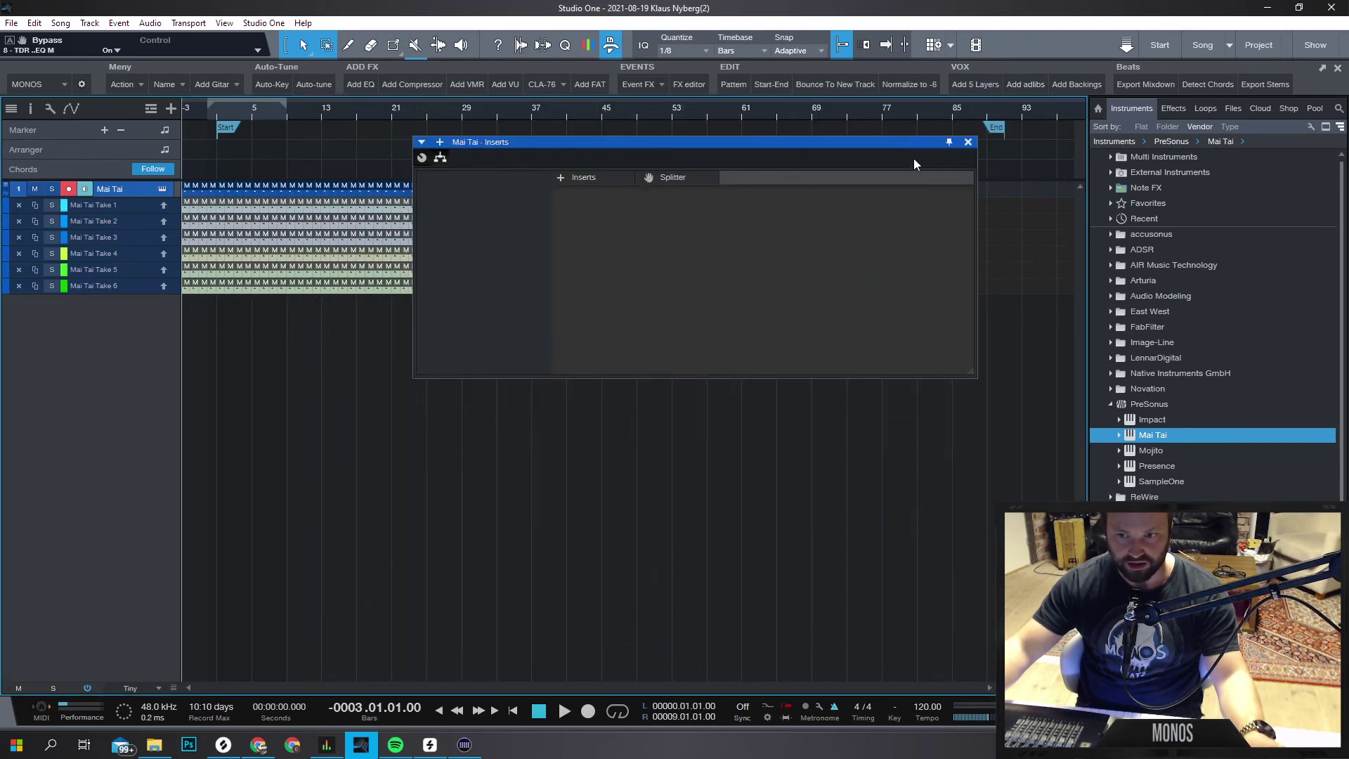
left_click(968, 141)
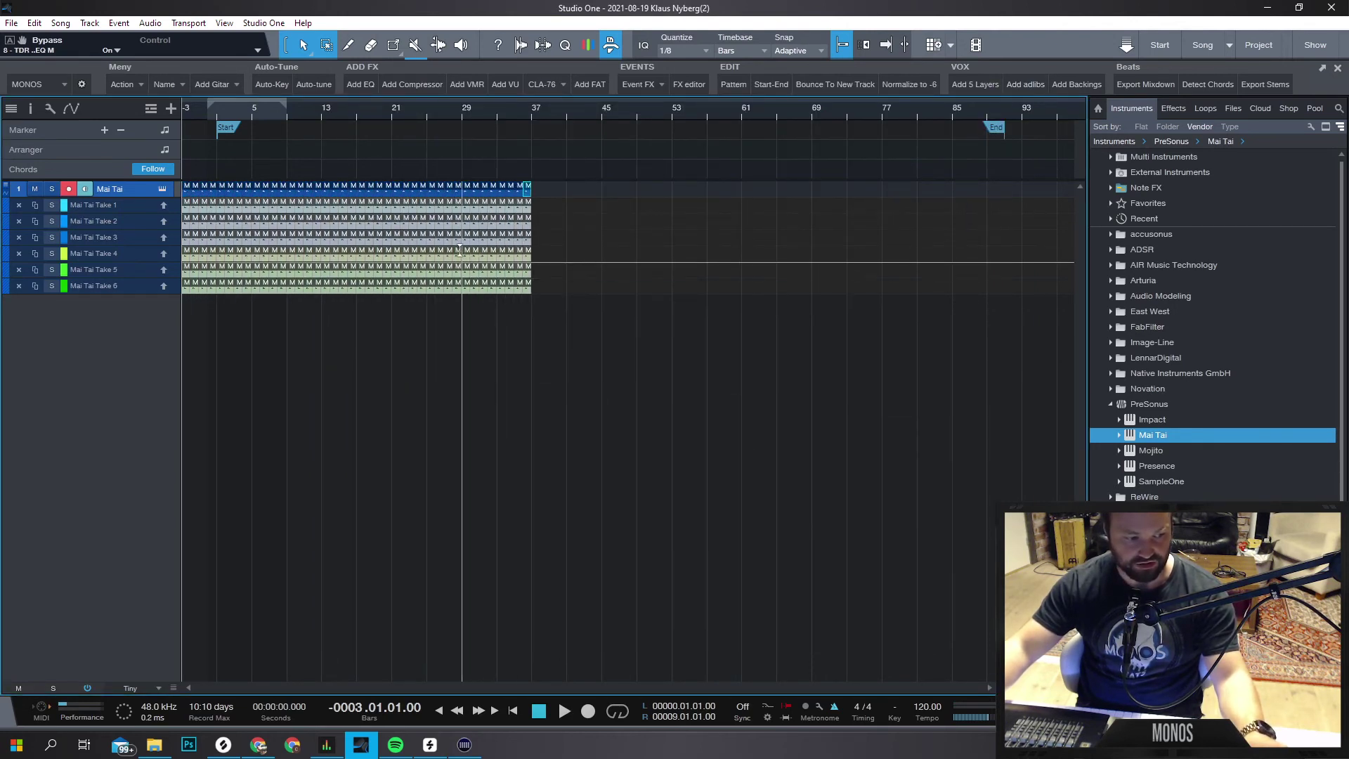
Make a complete duplicate of the Mai Tai track and disarm the original.
right_click(127, 188)
left_click(116, 191)
key("alt+d")
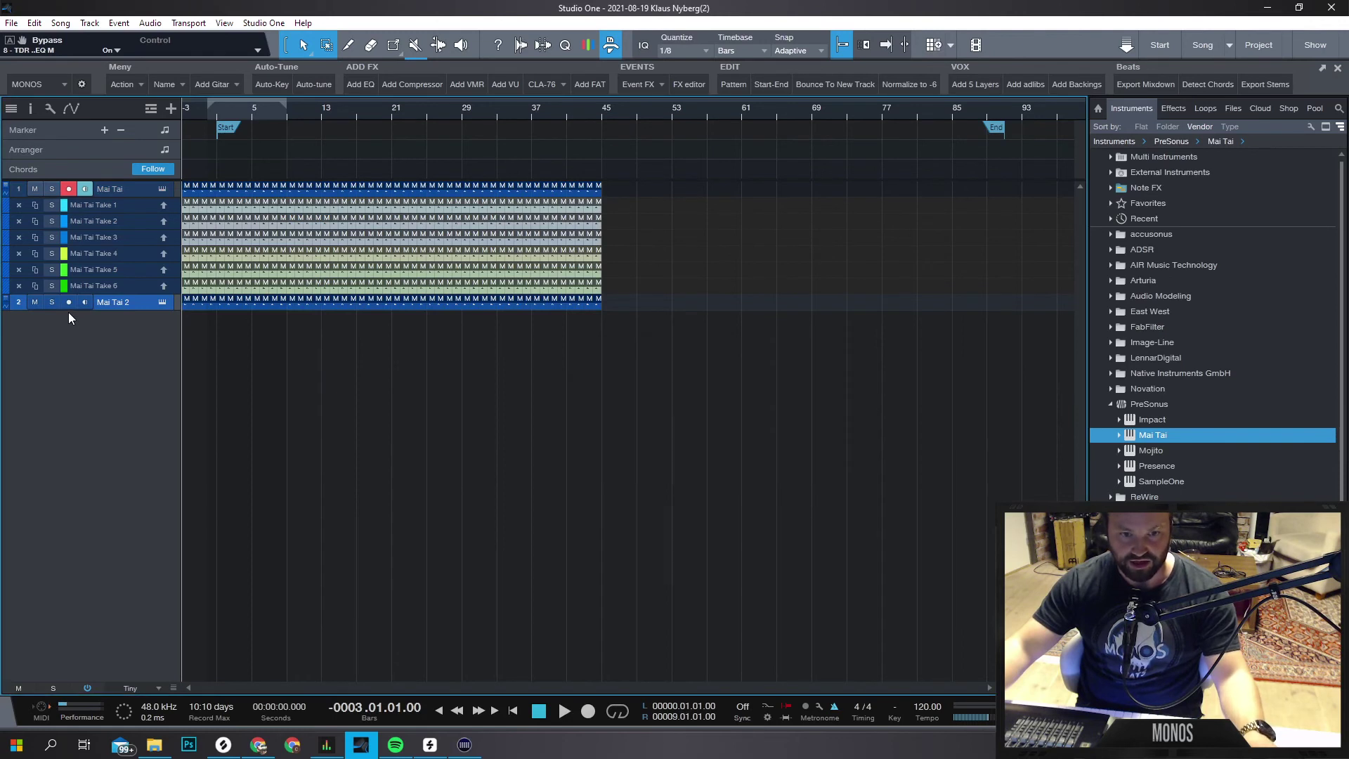
left_click(70, 185)
Select the six take layers of the Mai Tai track and duplicate a layer three times with the suggested names.
left_click(95, 200)
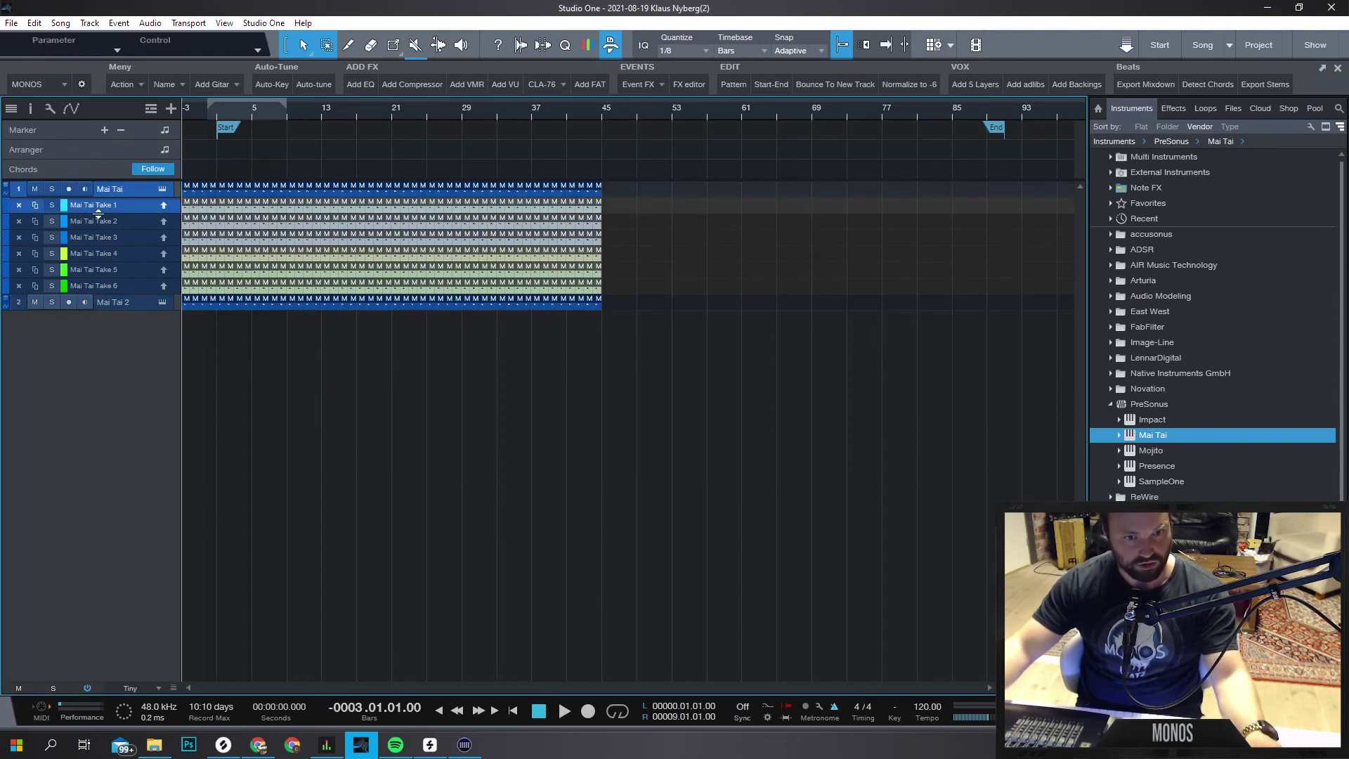
left_click(115, 285, "shift")
right_click(116, 285)
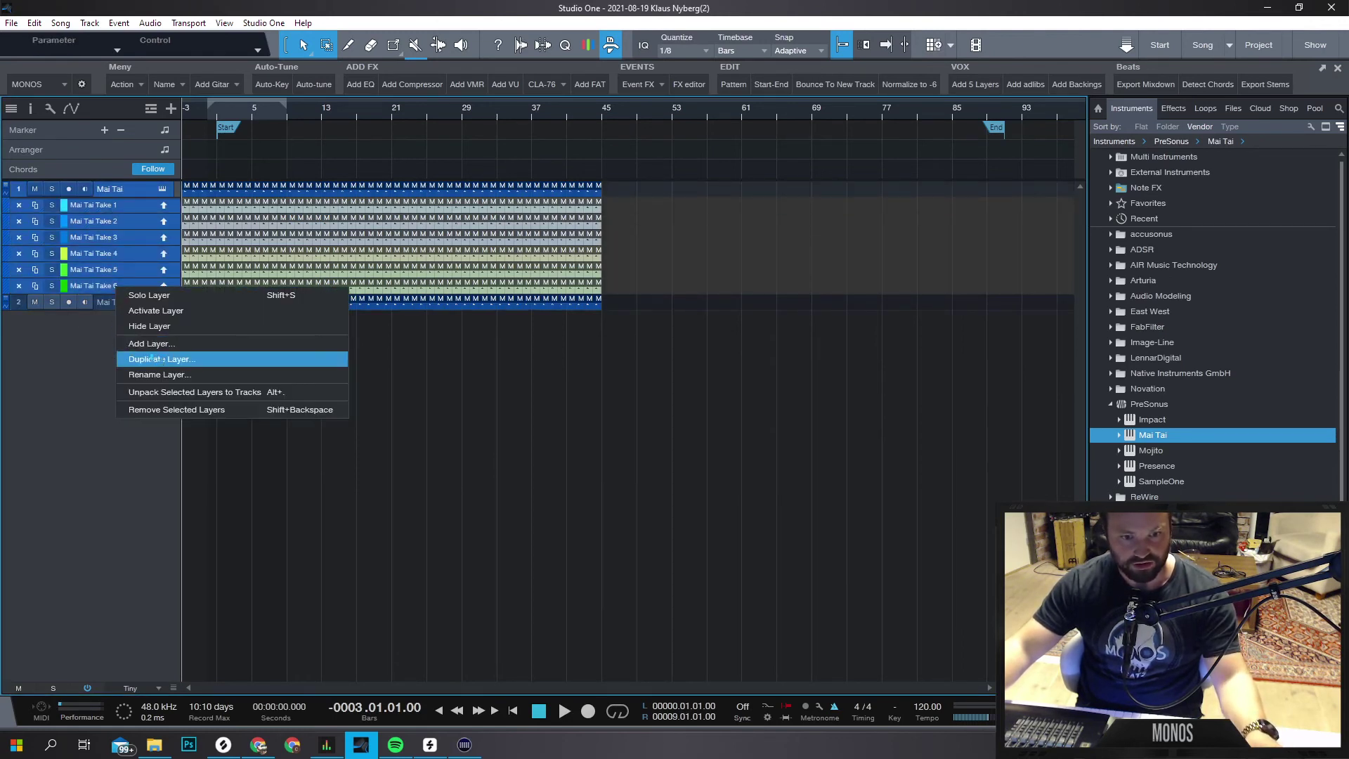
left_click(156, 358)
left_click(664, 412)
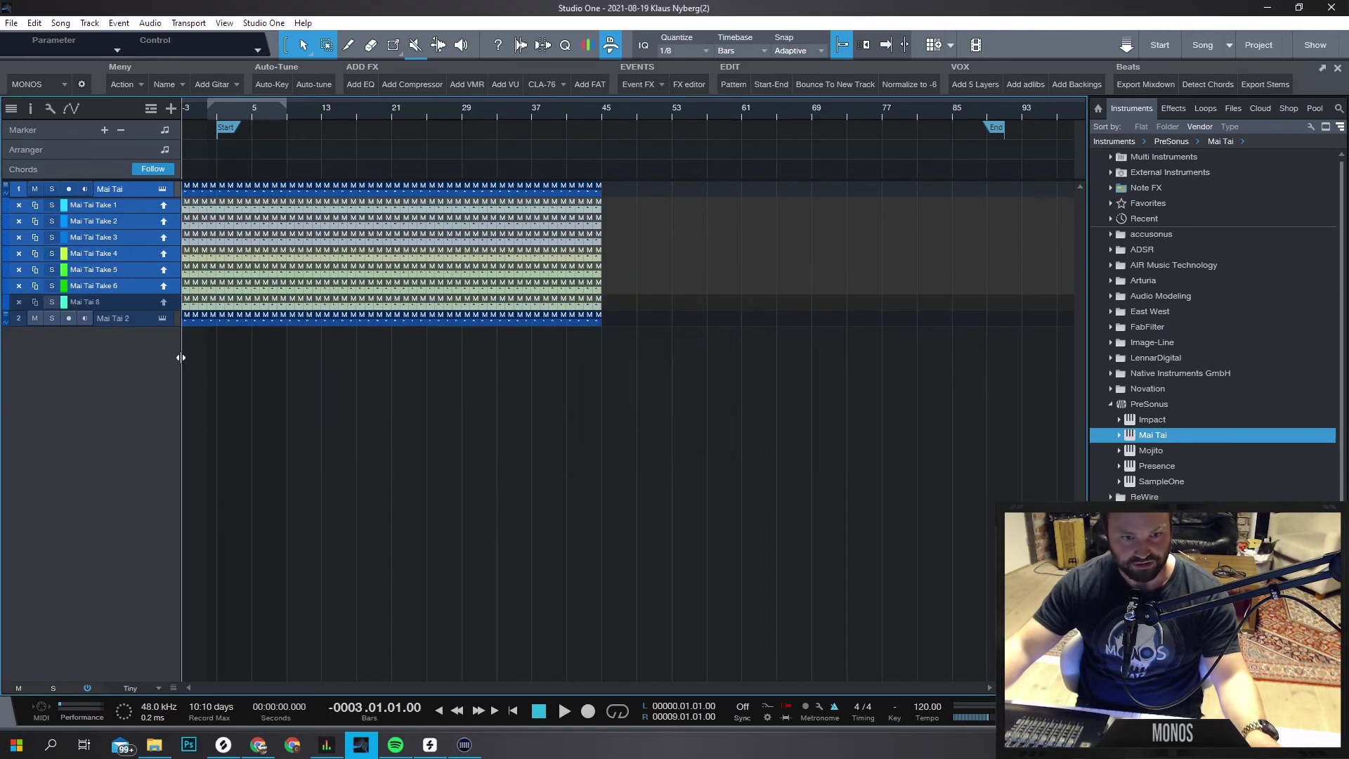
right_click(118, 288)
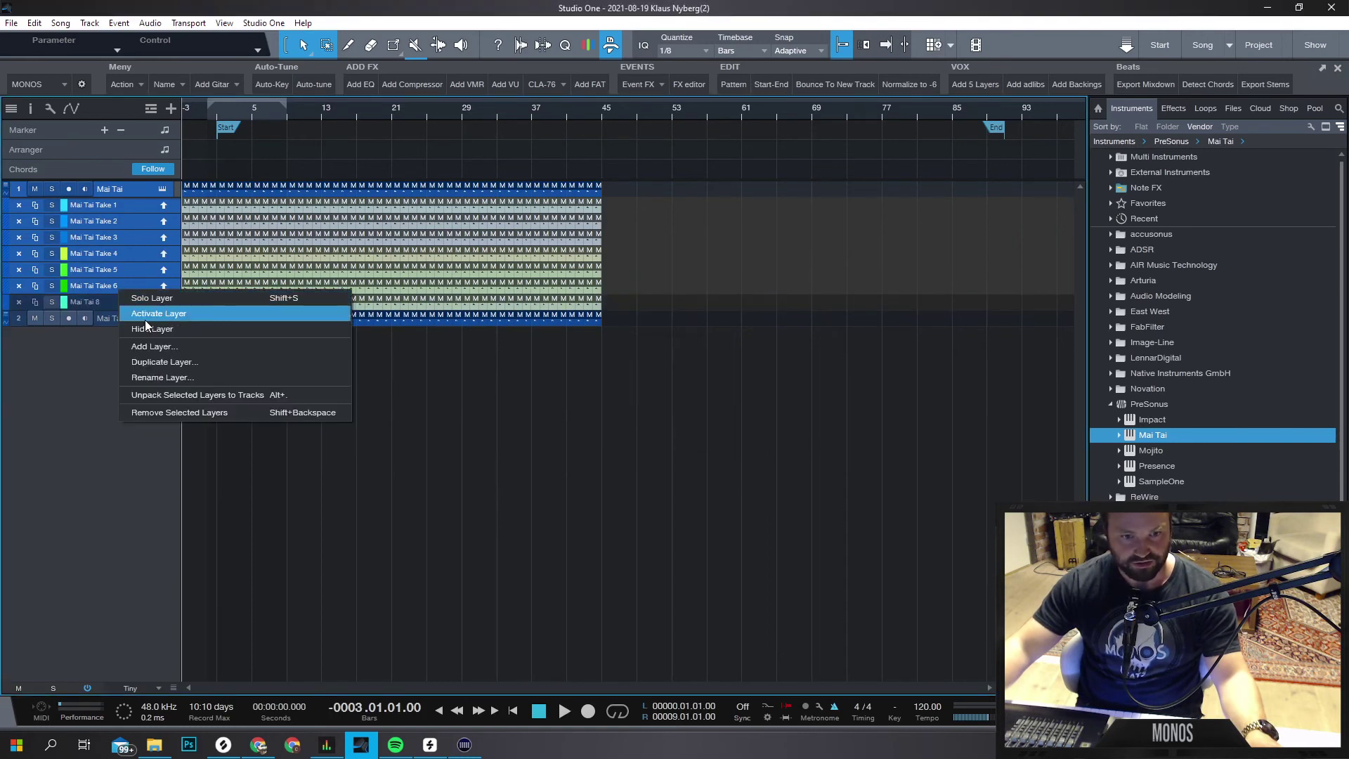
left_click(158, 361)
left_click(690, 415)
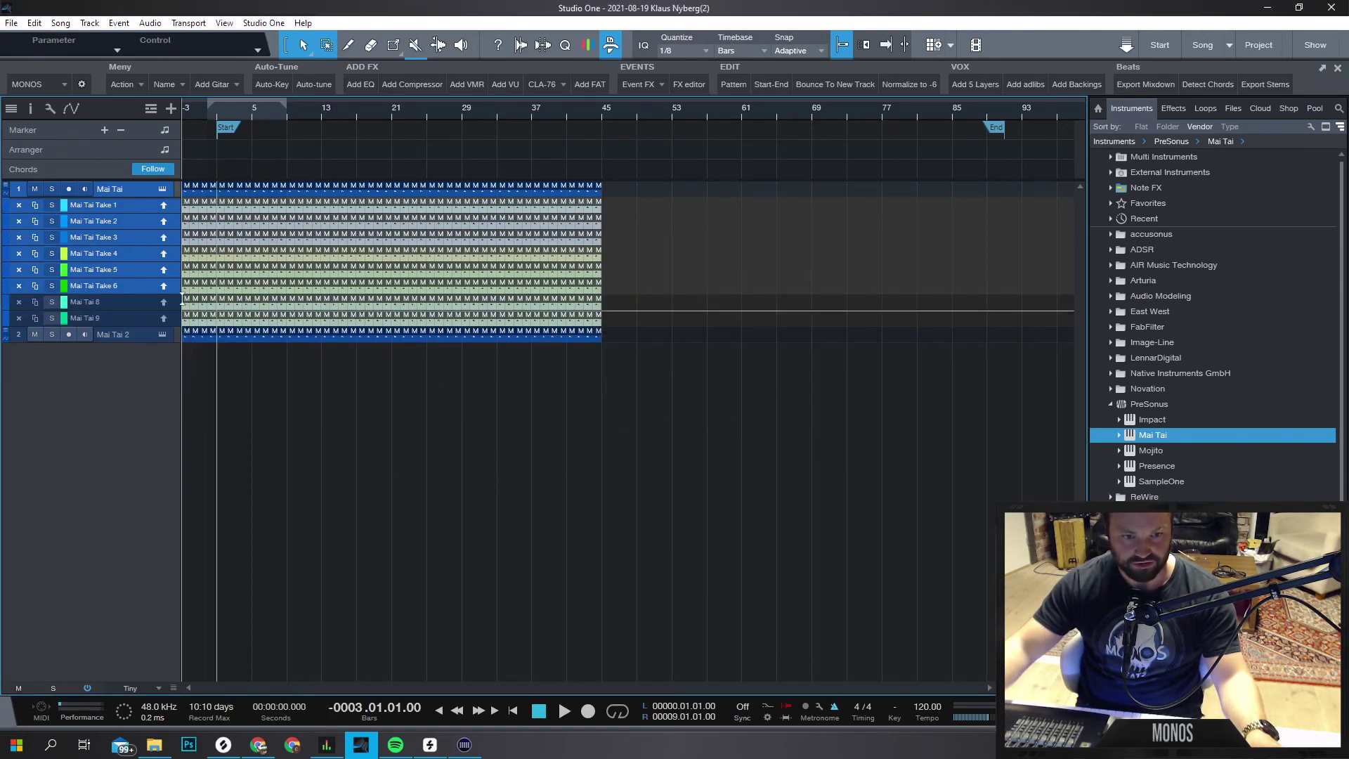
right_click(96, 279)
left_click(158, 352)
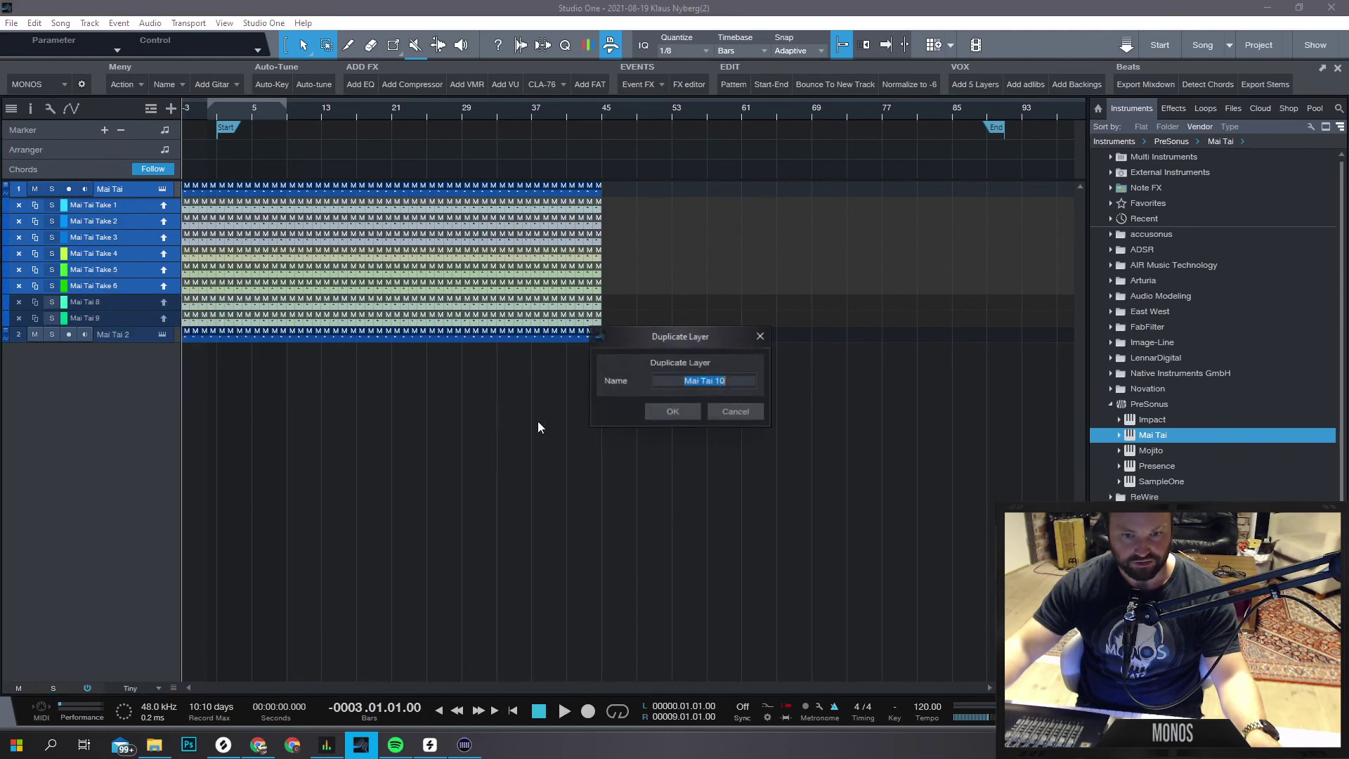
left_click(677, 415)
Unpack the Mai Tai track's layers to separate tracks, save the song, and duplicate all events out to about bar 93.
right_click(103, 191)
left_click(123, 194)
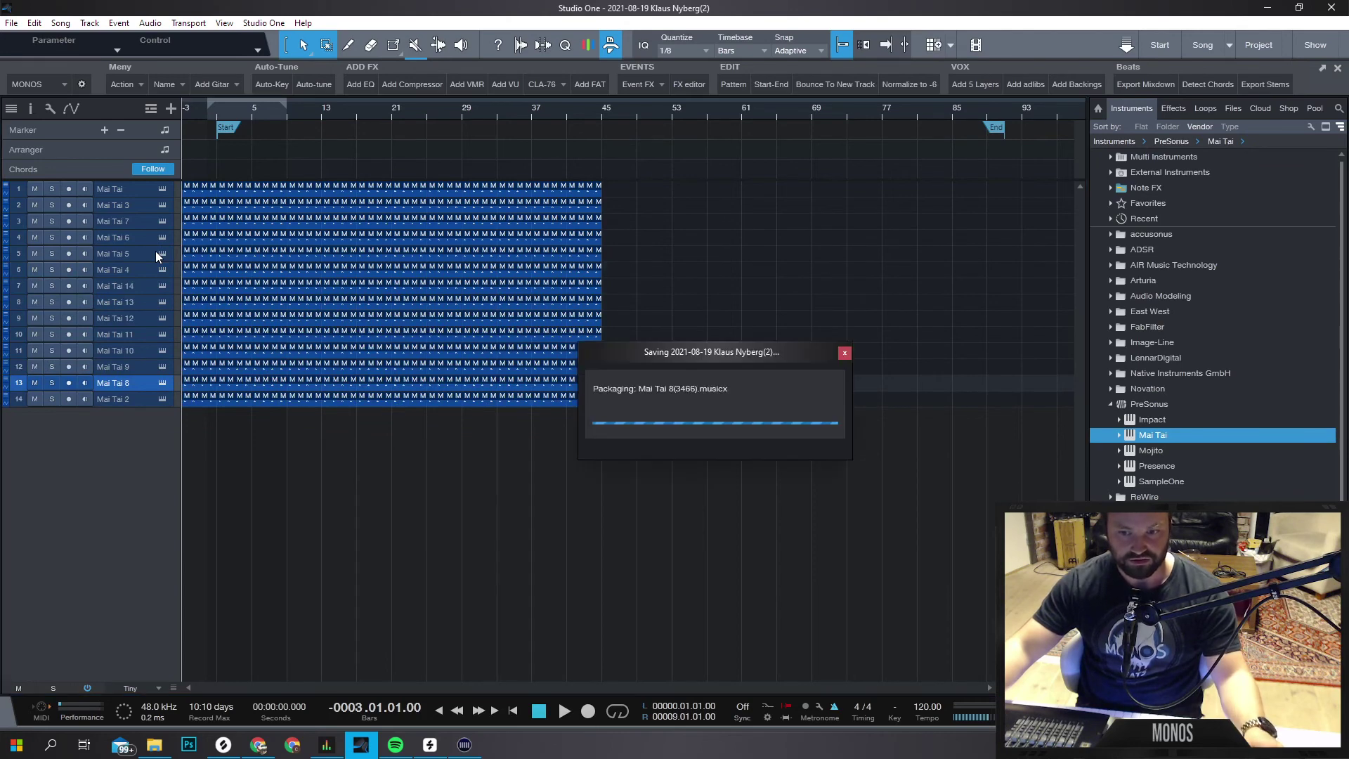
left_click_drag(768, 489, 166, 88)
key("d")
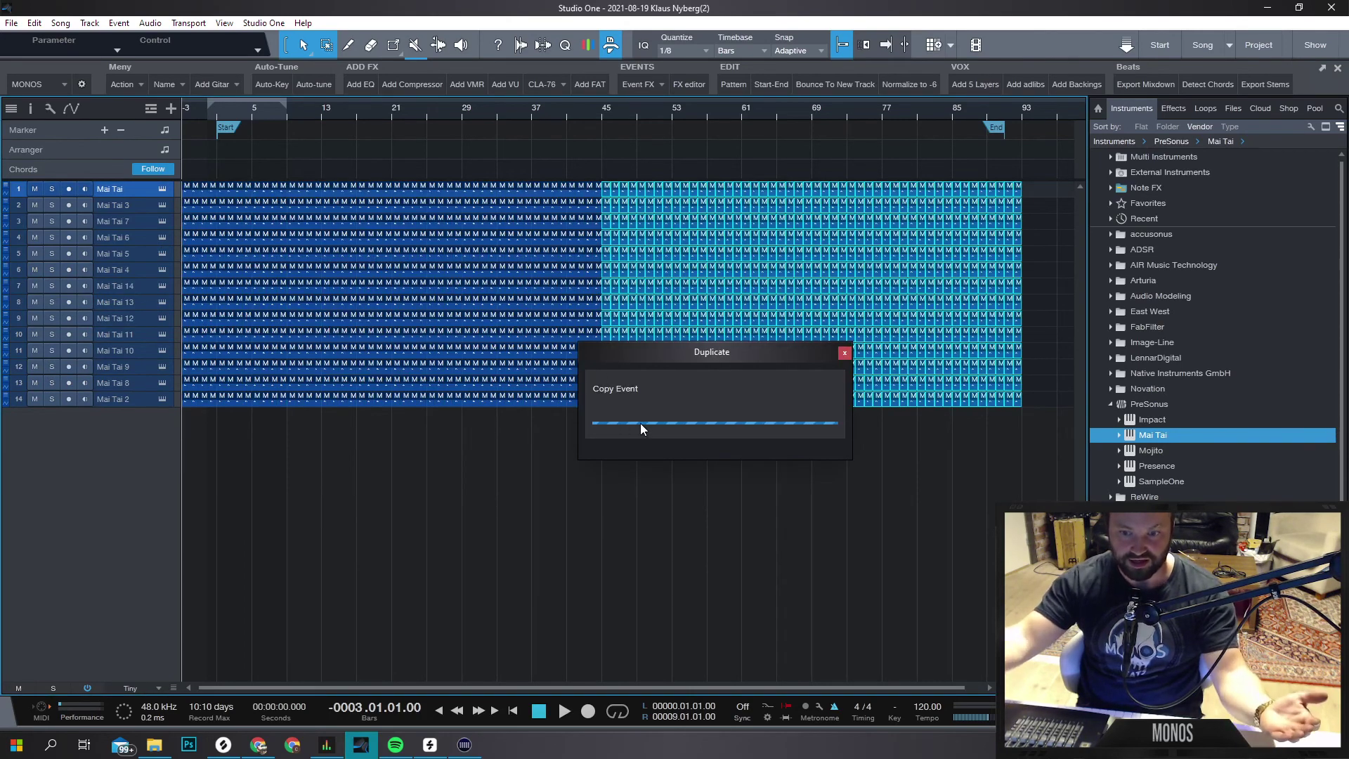
left_click_drag(723, 356, 411, 241)
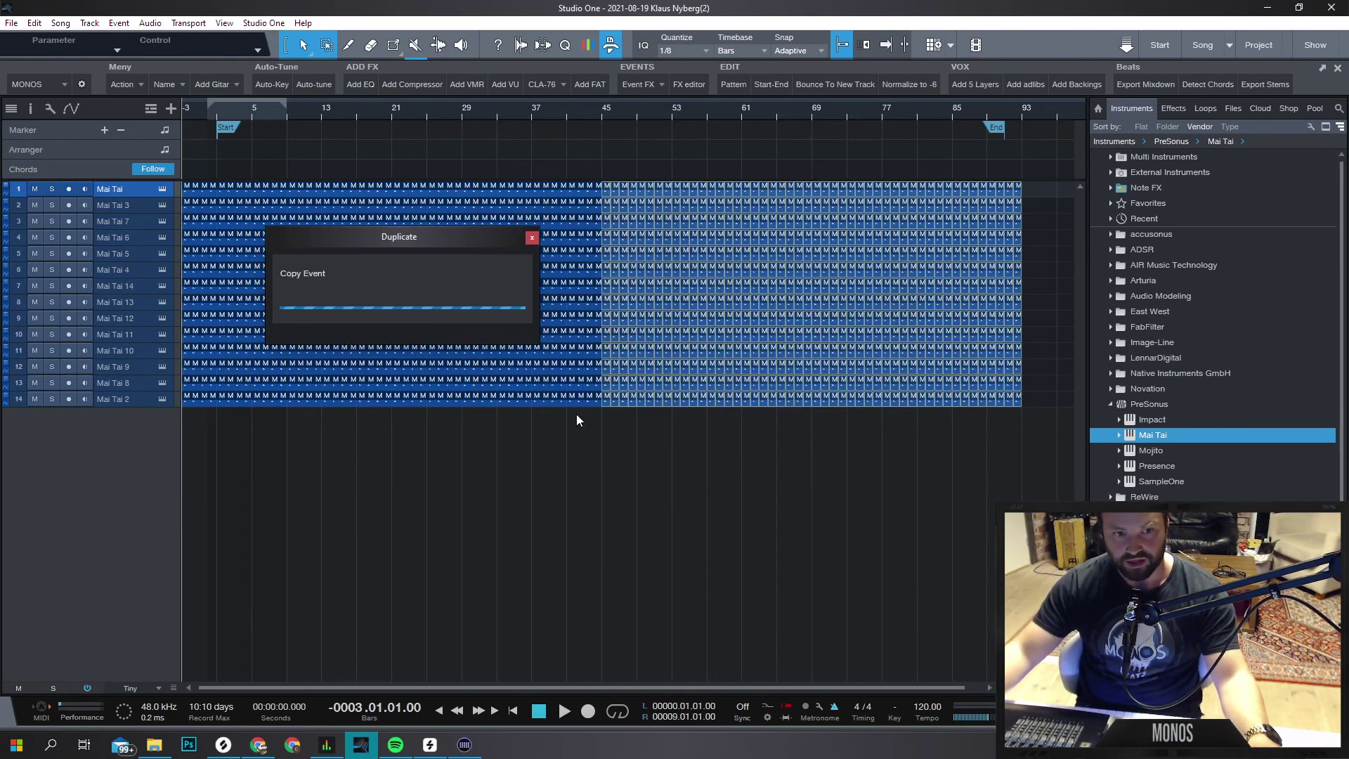
Duplicate all fourteen Mai Tai tracks together and save the song.
left_click(119, 398, "shift")
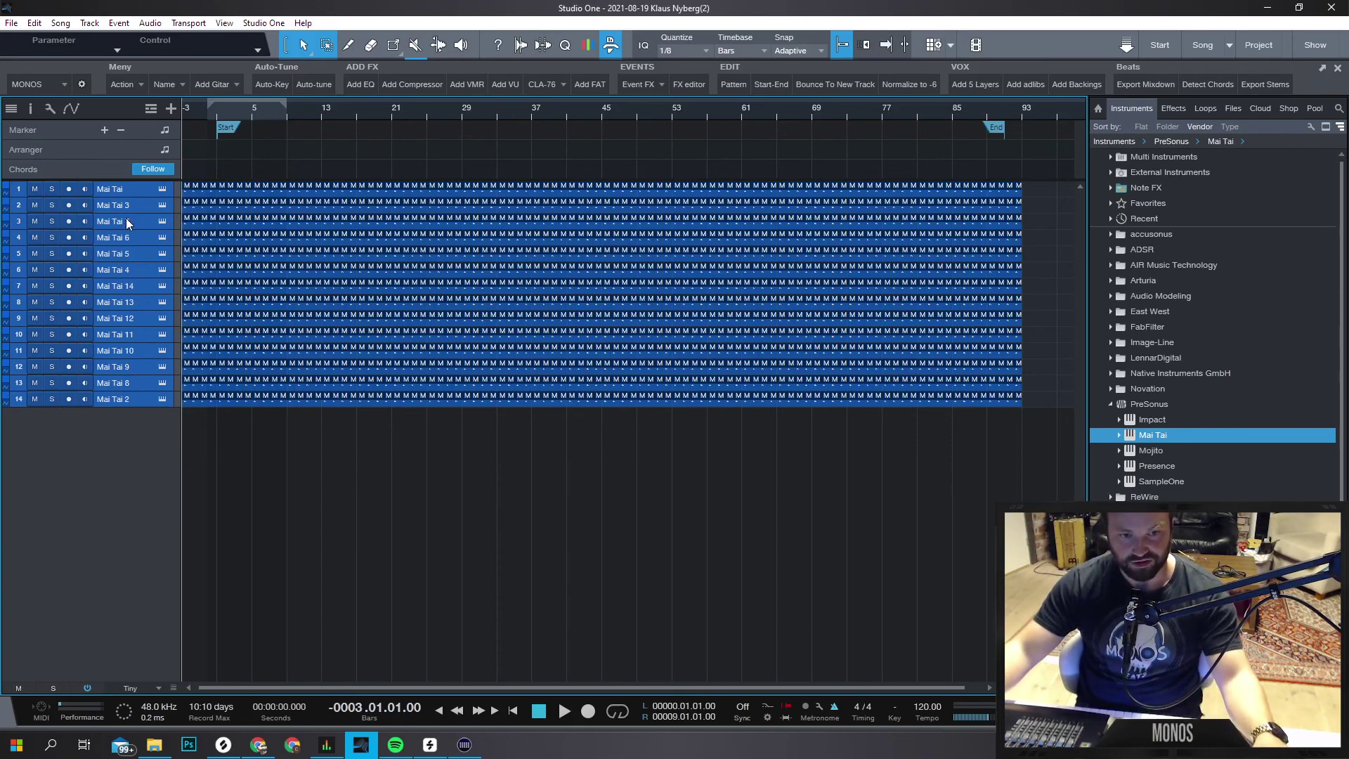
left_click(129, 404)
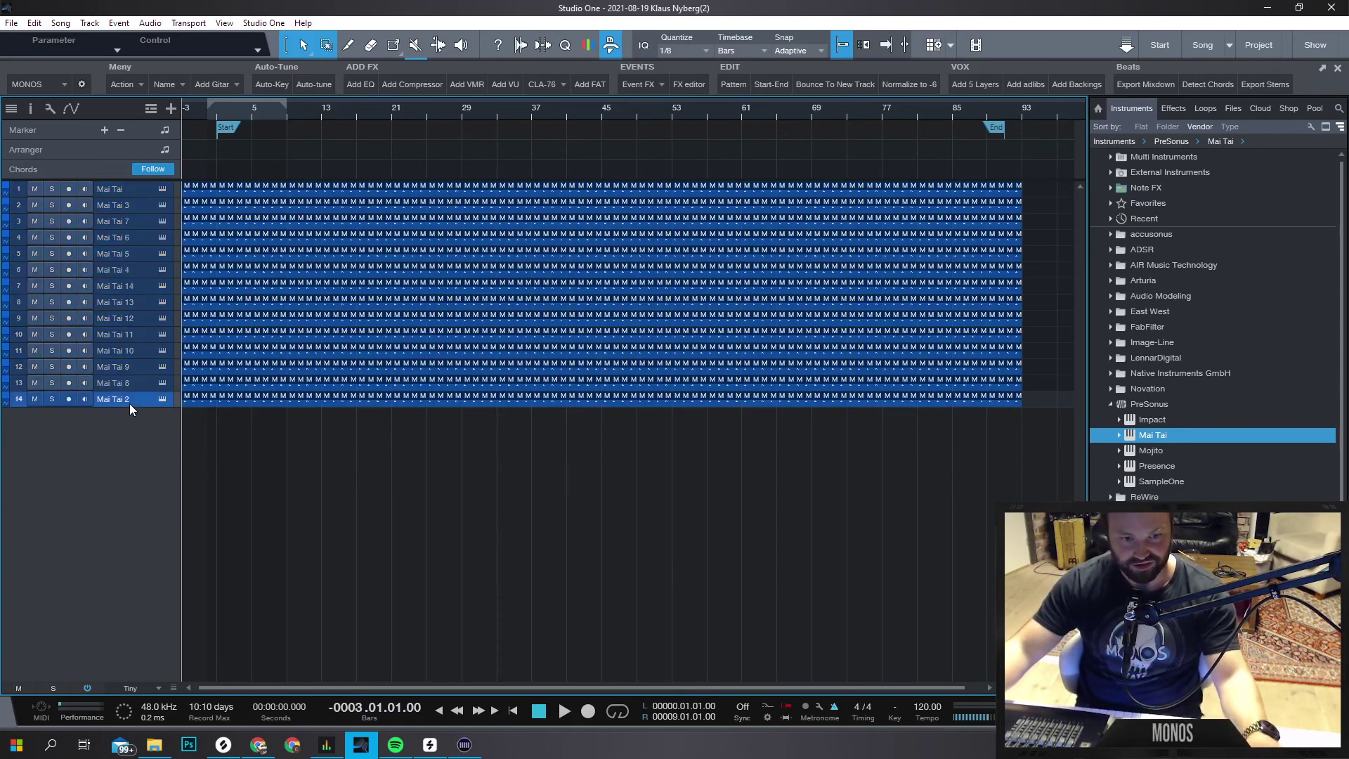
left_click(121, 189, "shift")
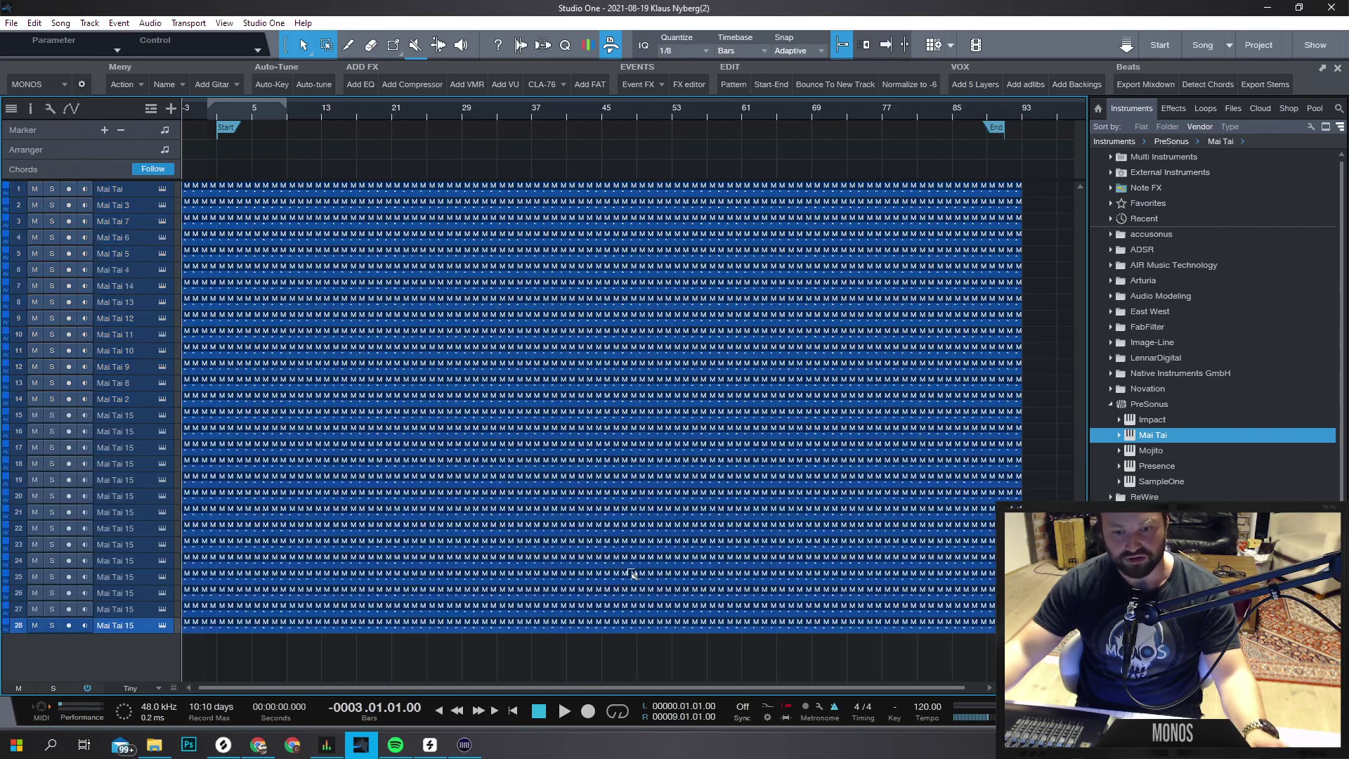
key("ctrl+s")
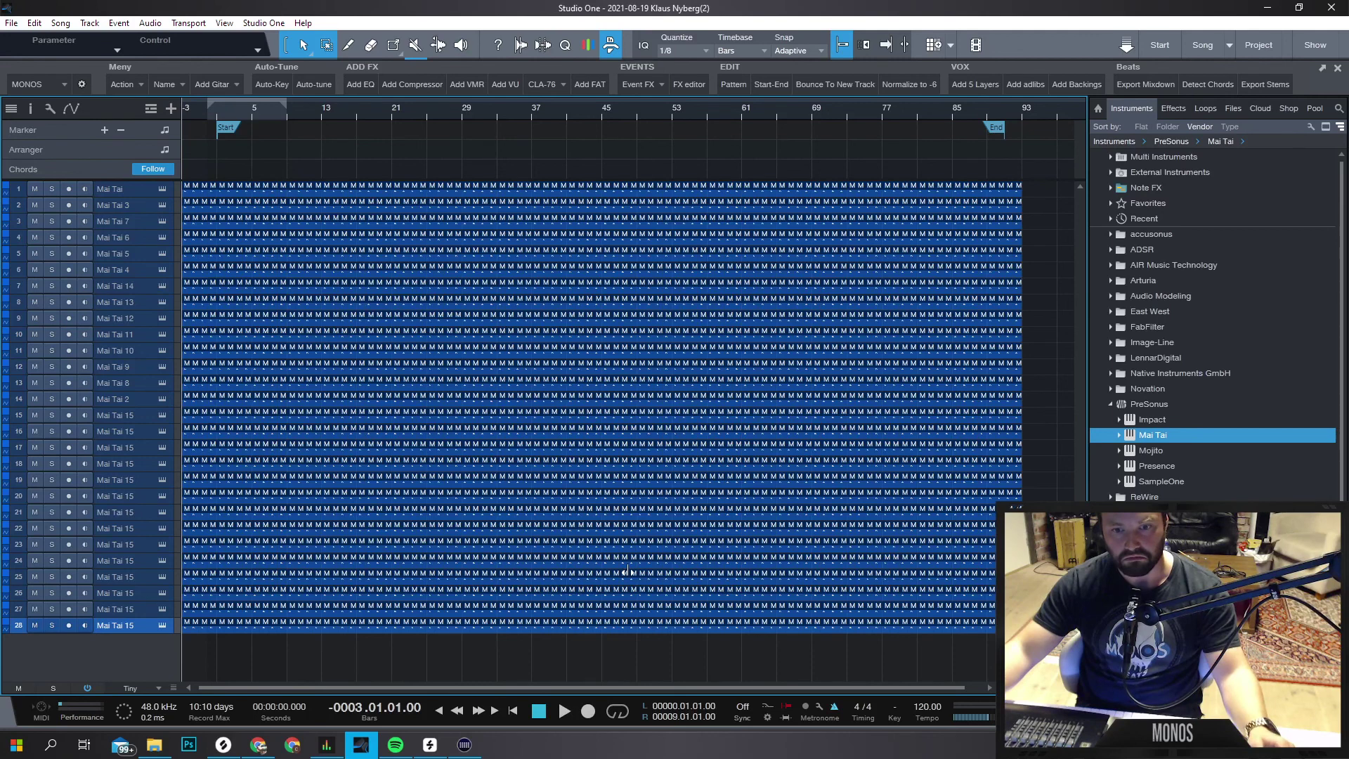
left_click(120, 222)
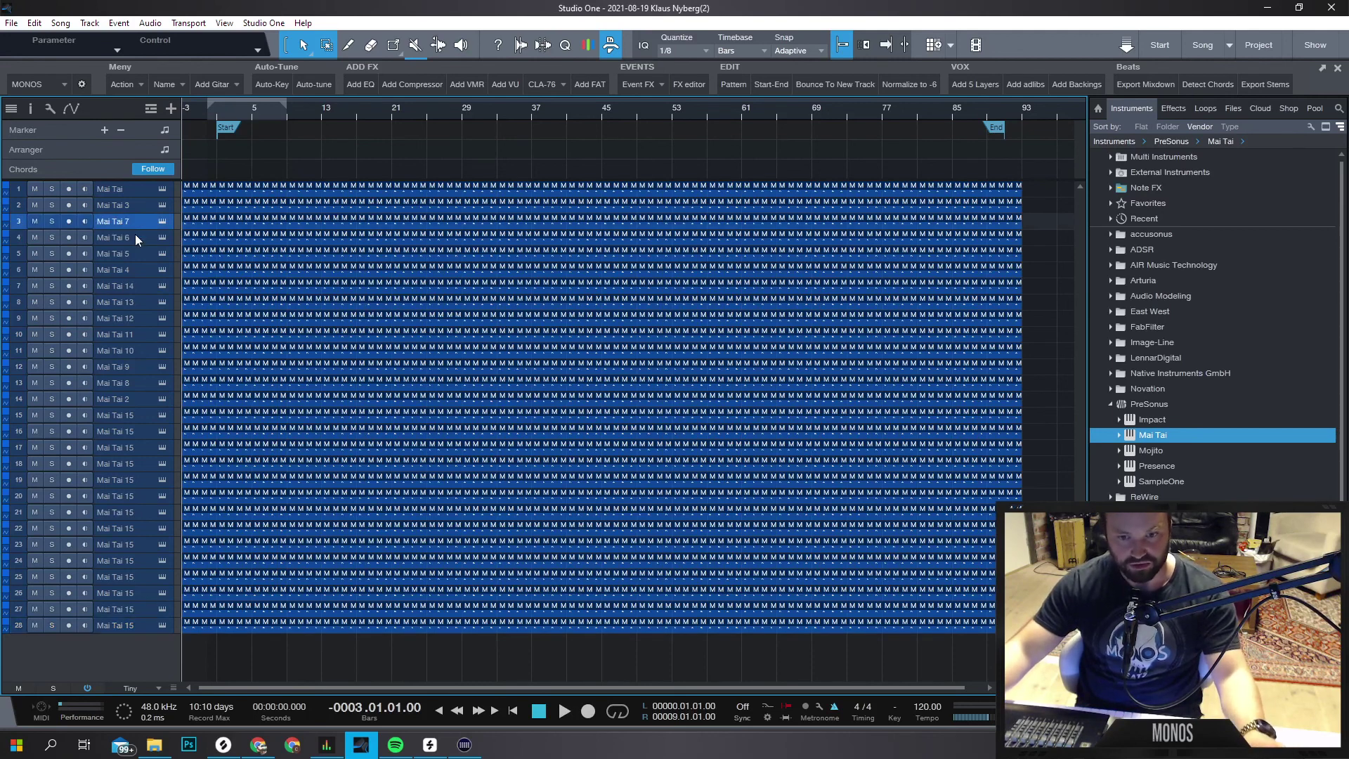
left_click(125, 268)
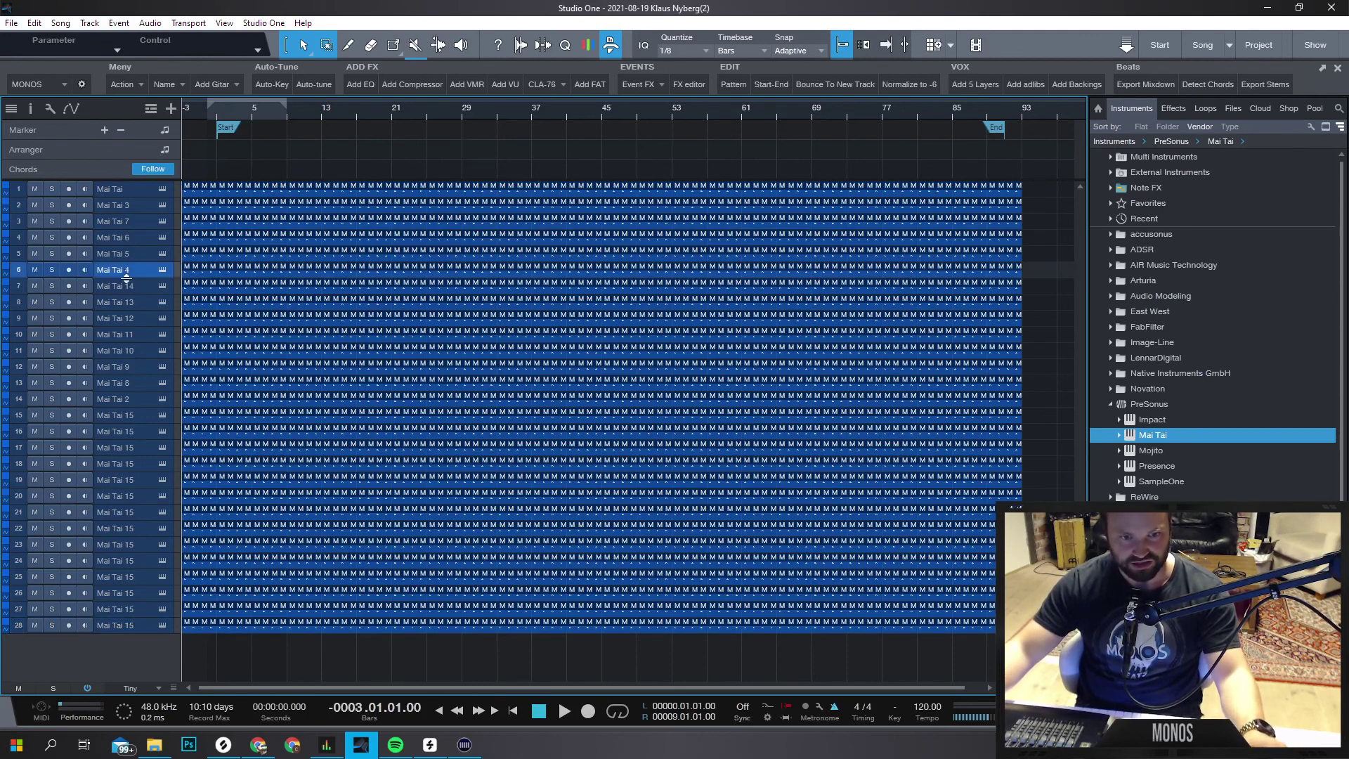
left_click(132, 286)
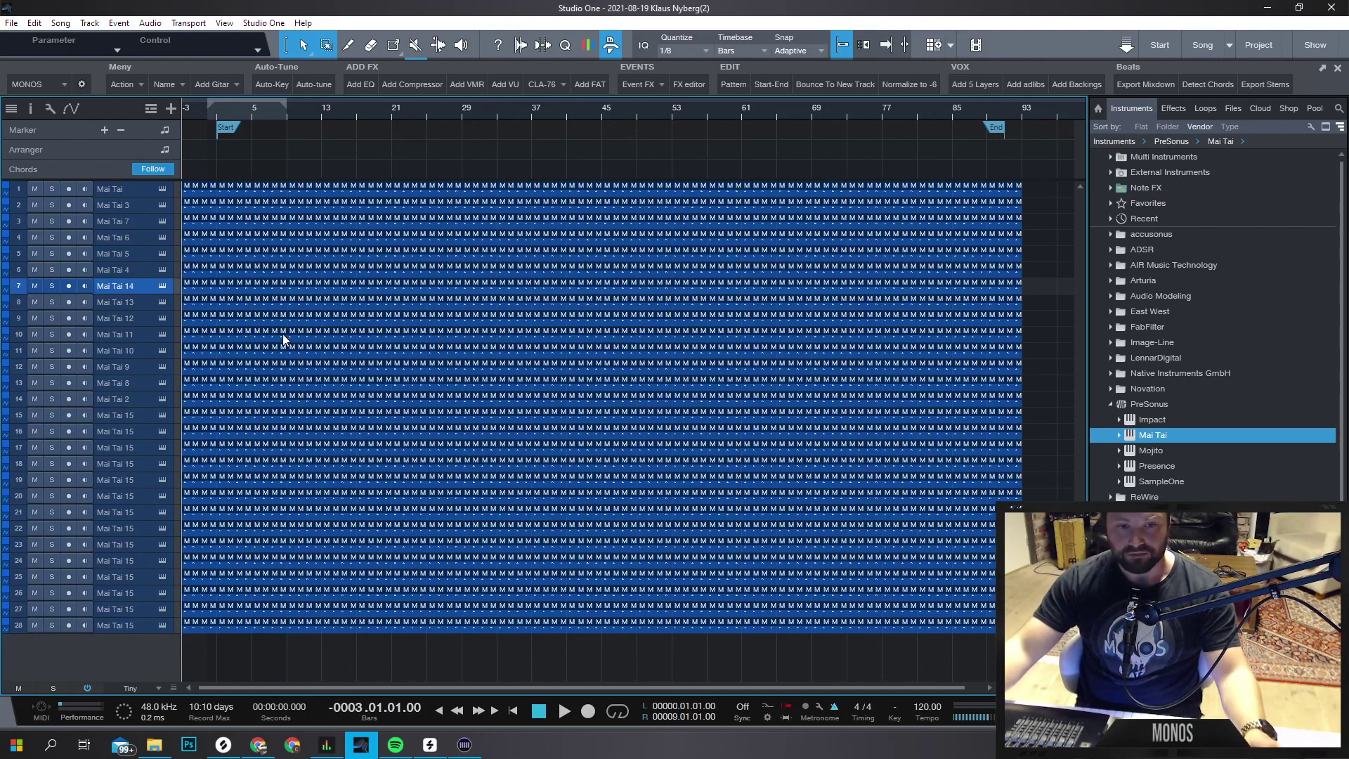
Select all Mai Tai tracks in the song and remove them together with their instruments.
left_click(117, 188)
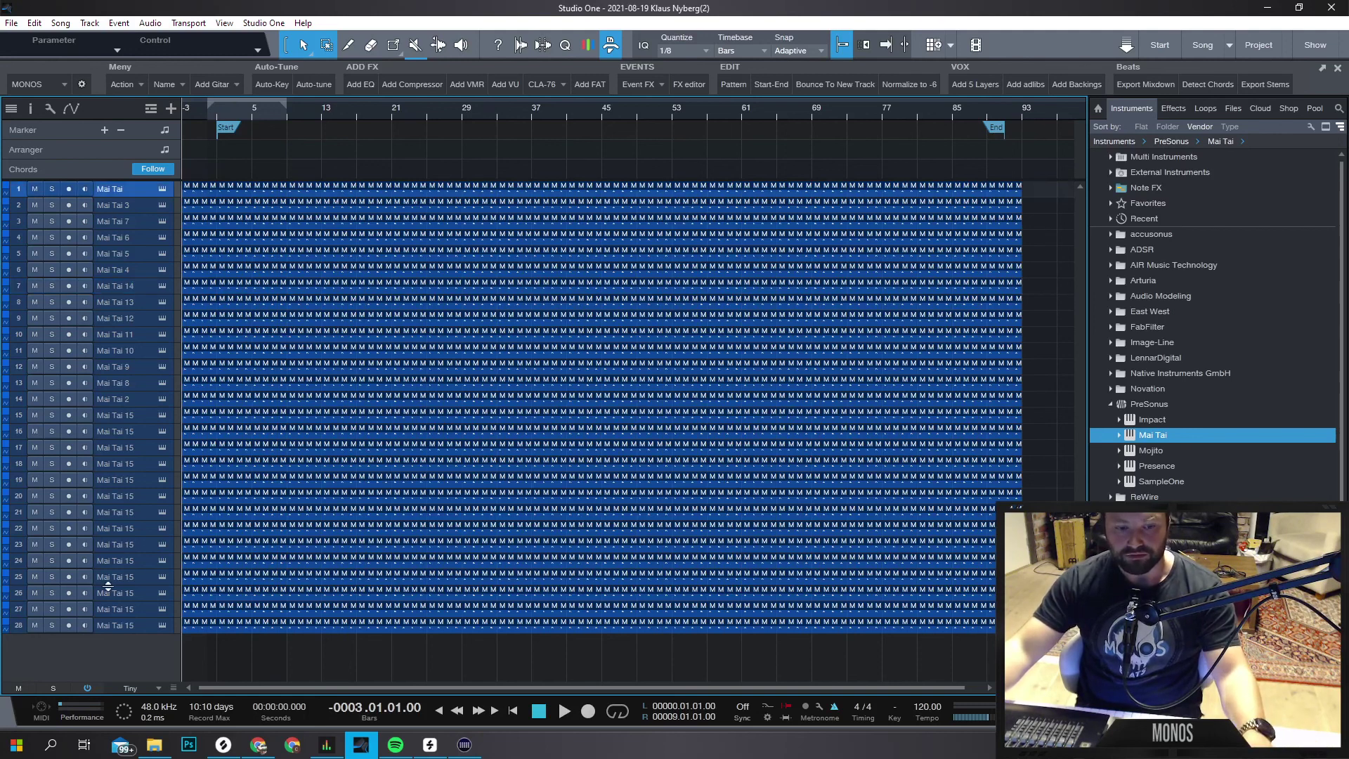
left_click(116, 626, "shift")
right_click(116, 626)
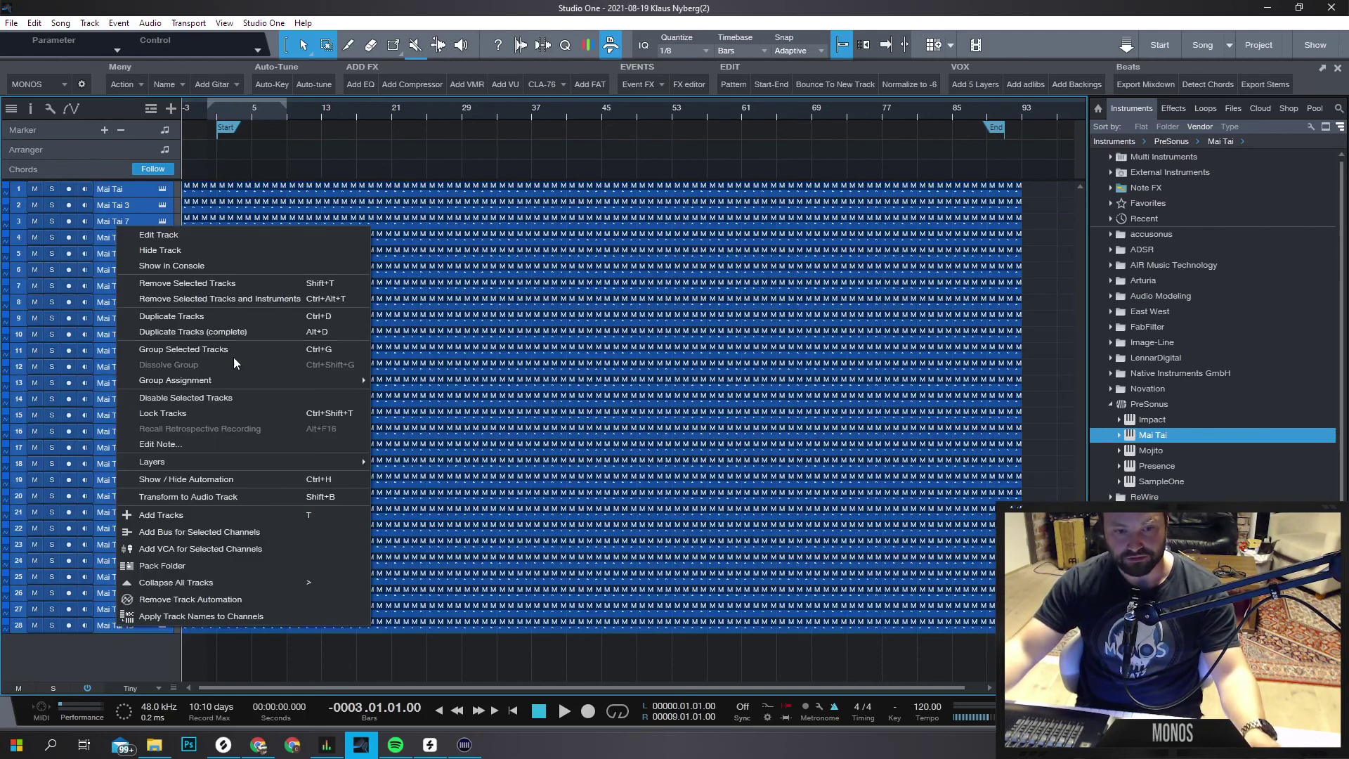
left_click(222, 299)
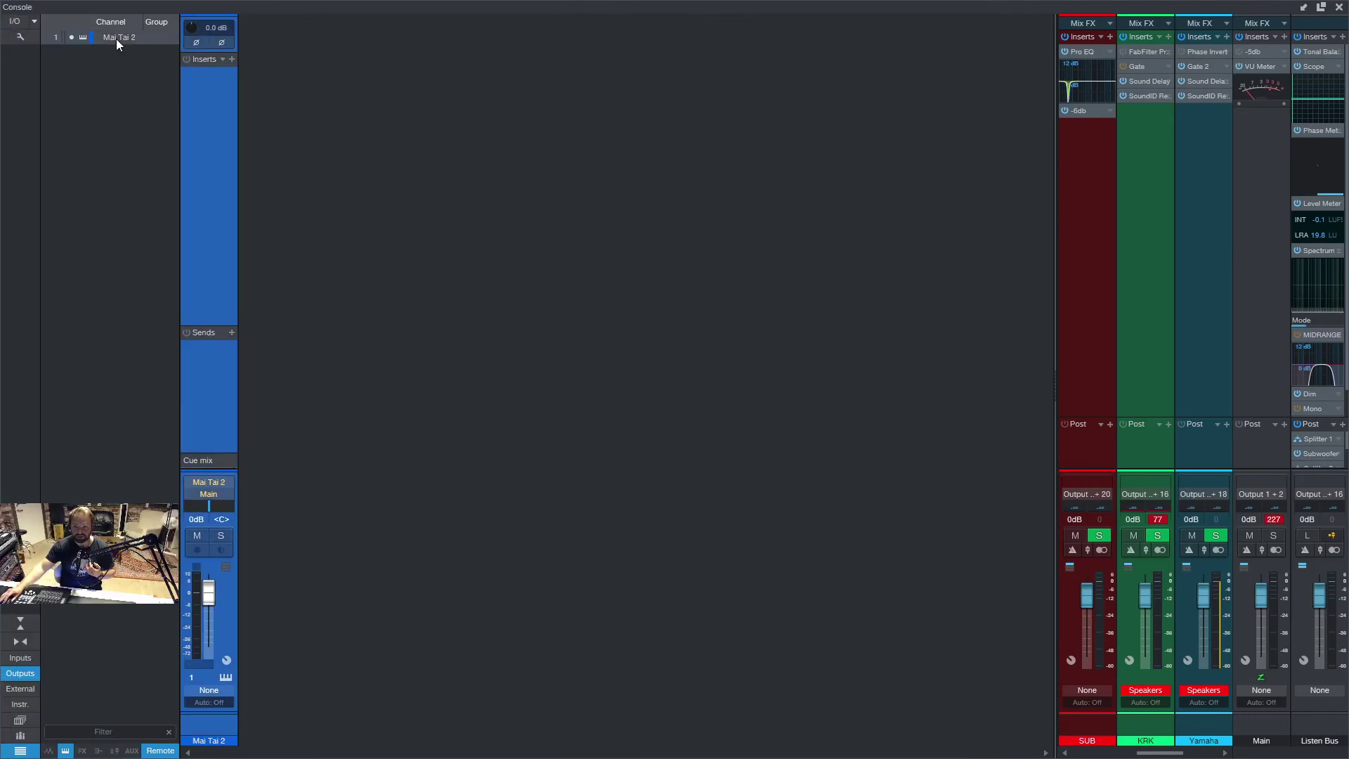
Examine the commands offered for the leftover Mai Tai 2 channel in the console, looking for a way to remove it.
right_click(116, 39)
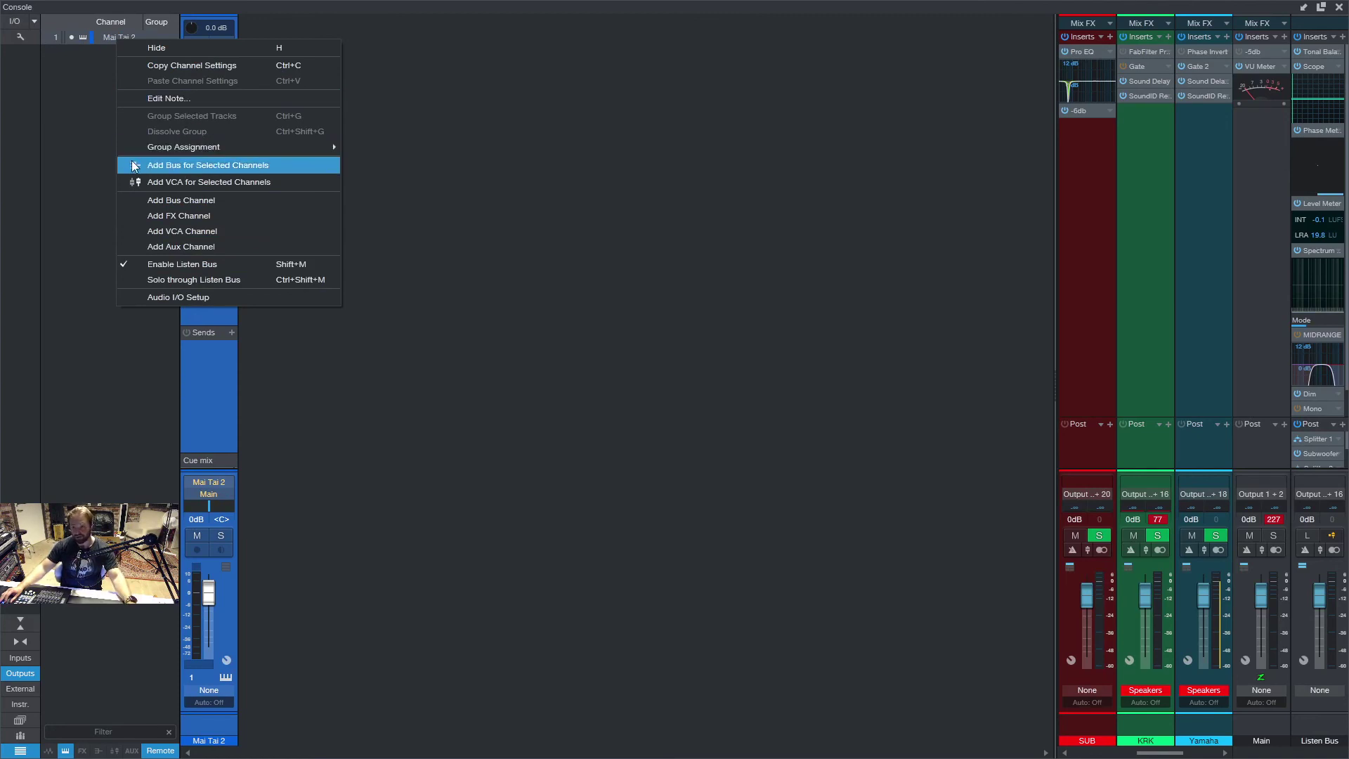
left_click(100, 143)
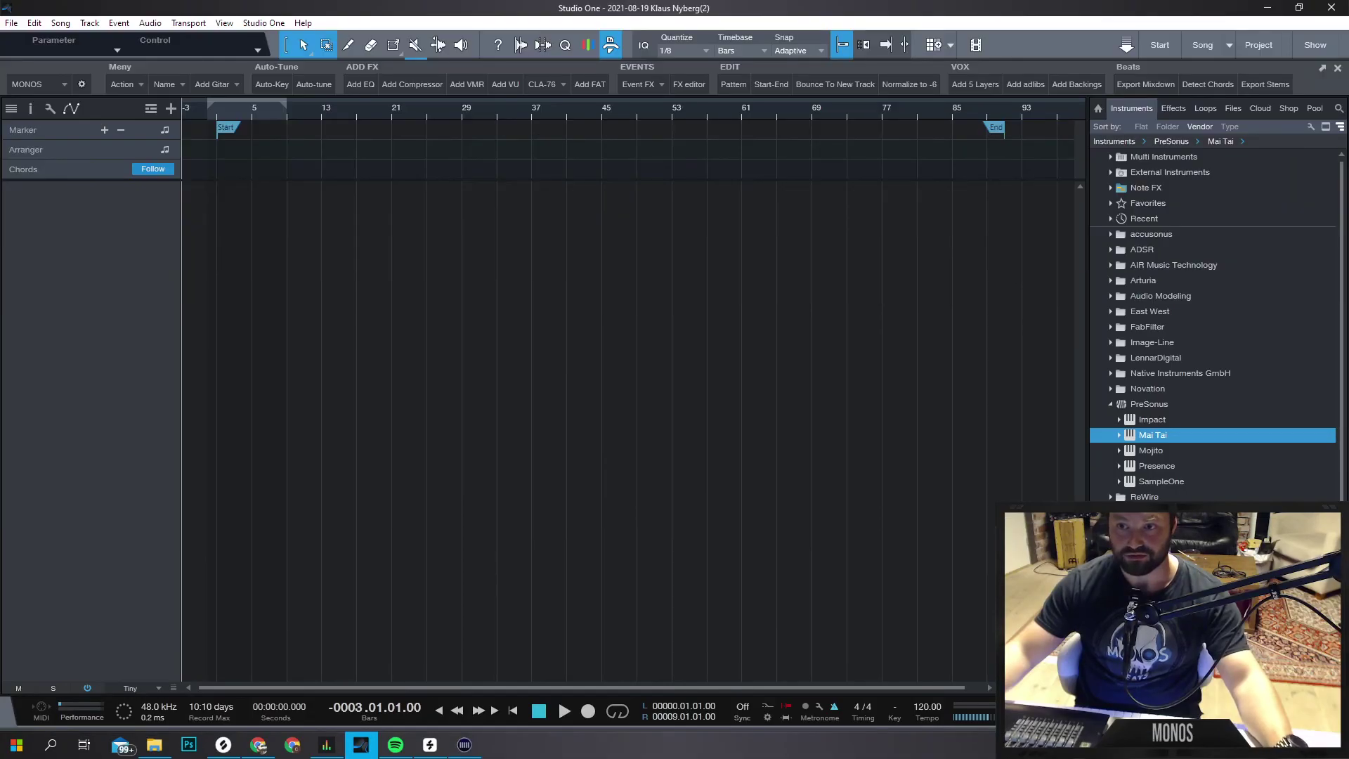
key("F3")
right_click(201, 141)
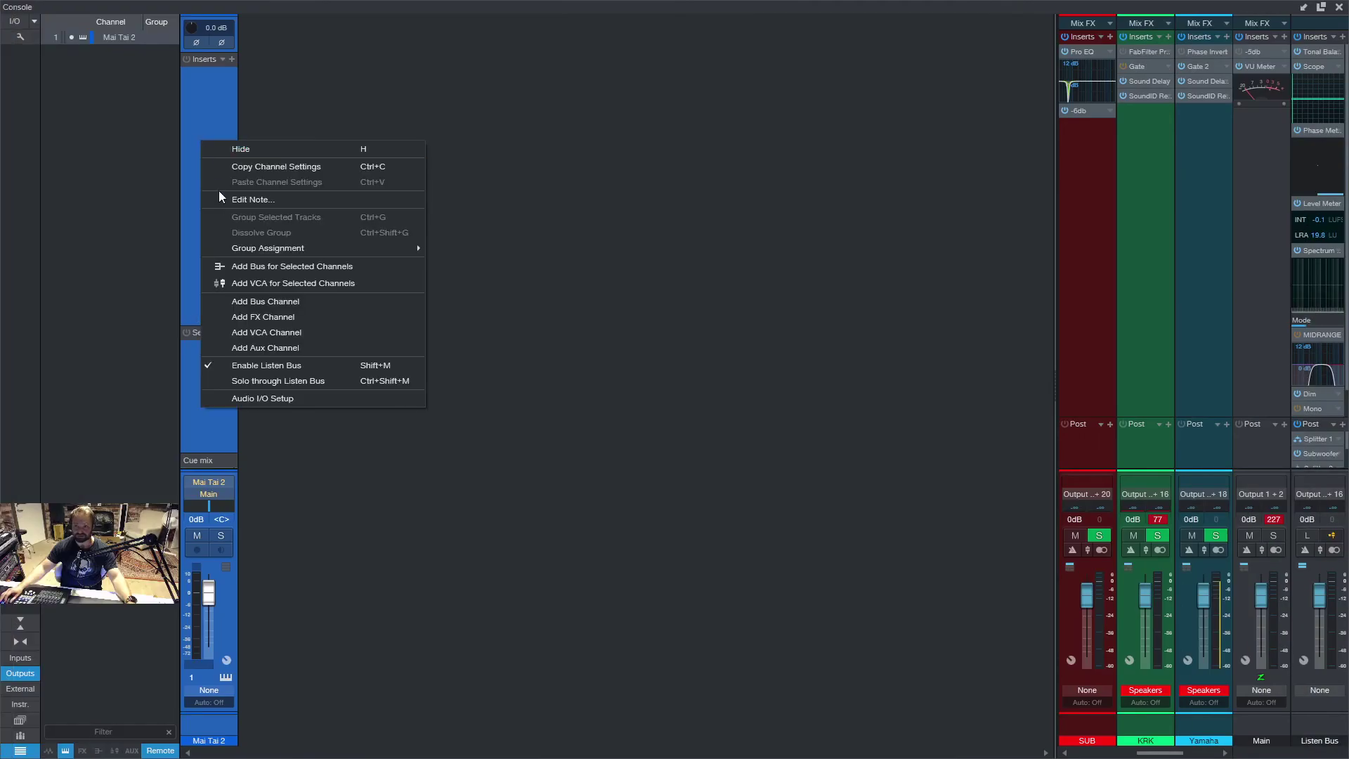
left_click(194, 241)
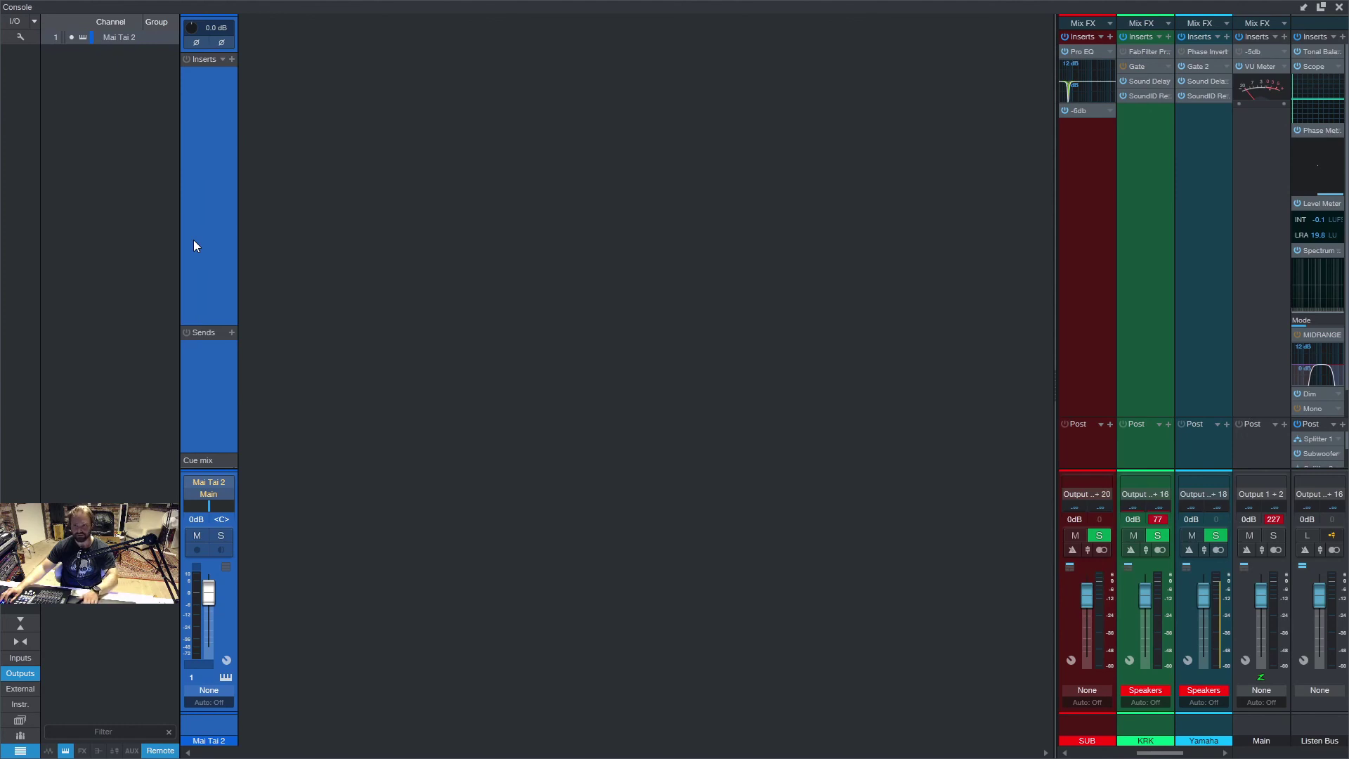
right_click(206, 243)
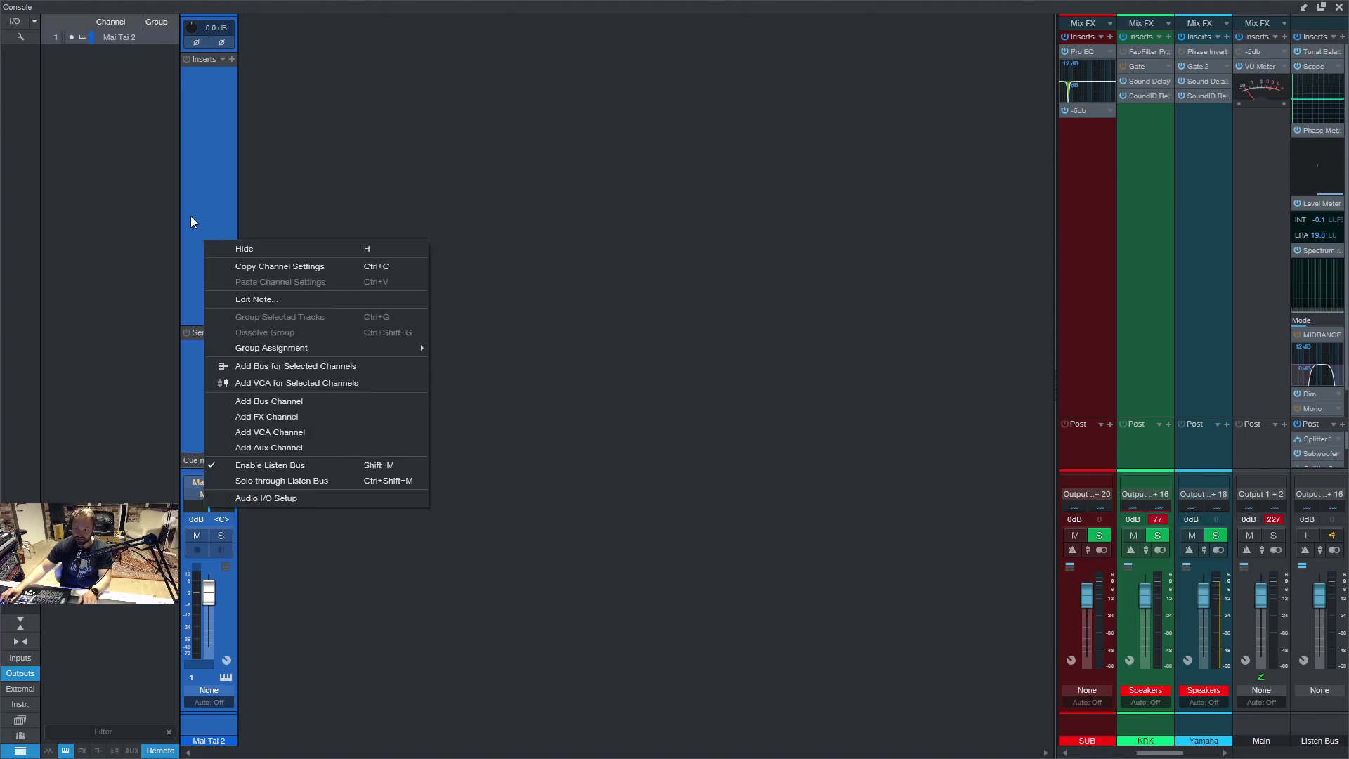
left_click(192, 220)
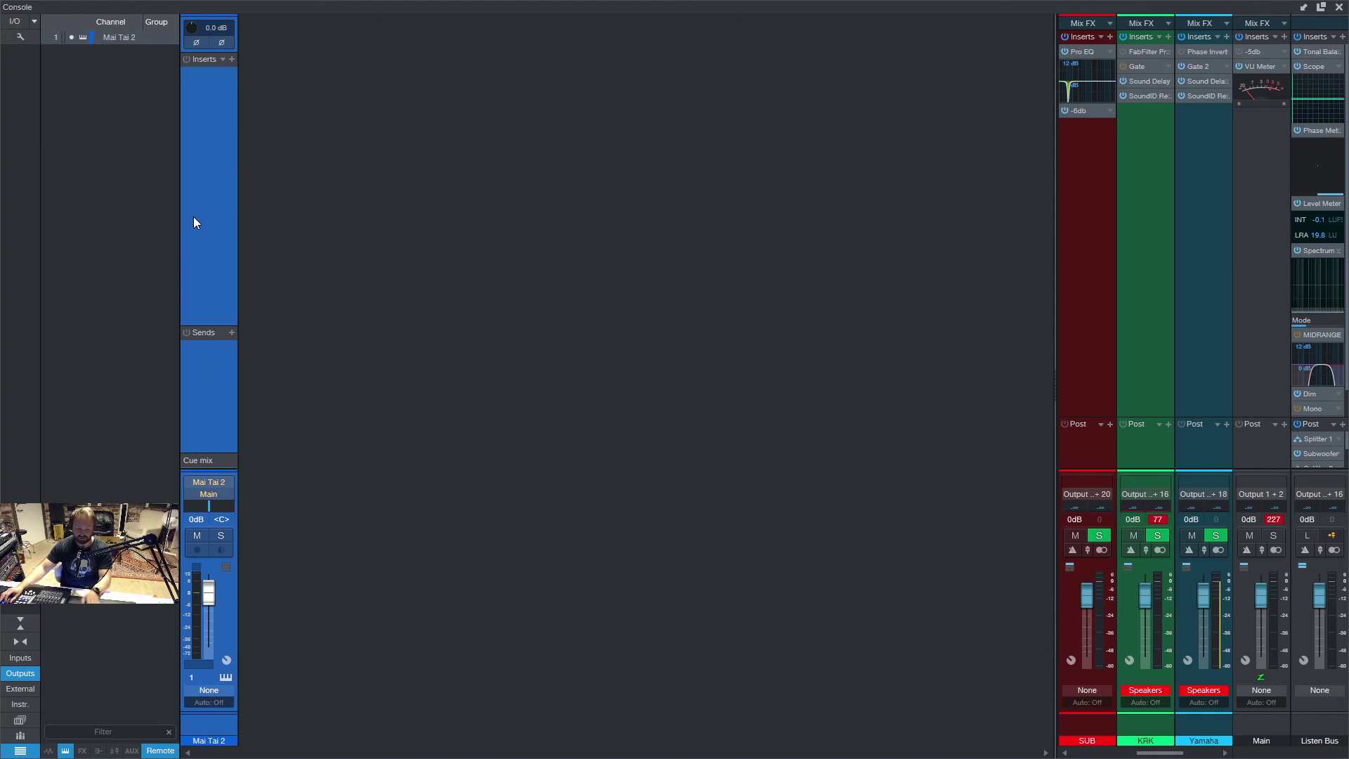